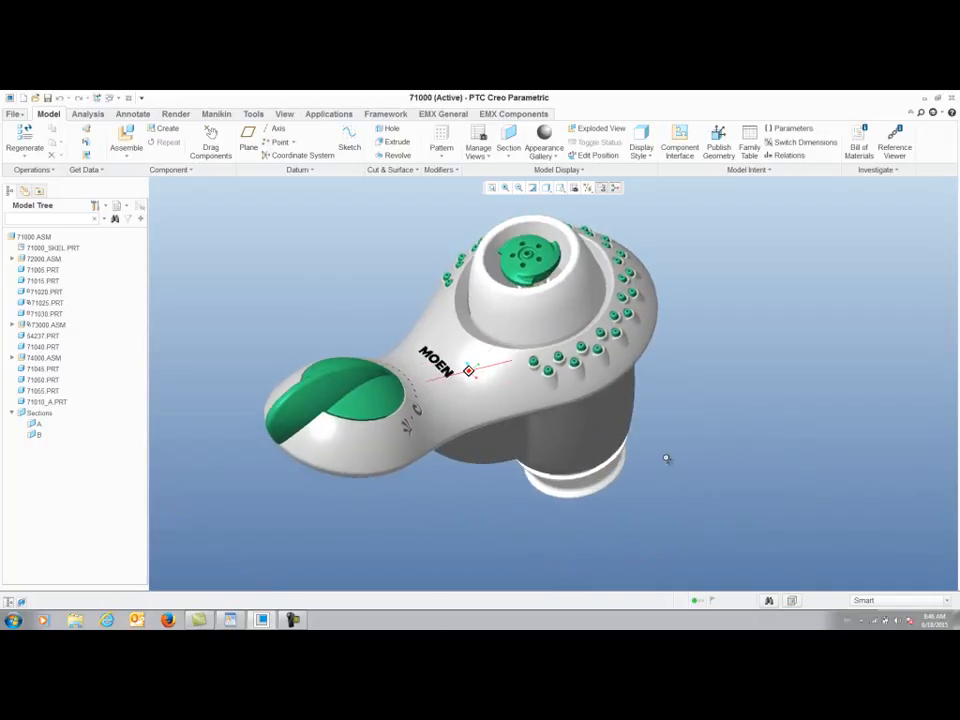
# Inspect the interior of the 71000 assembly with a temporary X-direction section, moving the cutting plane by free positioning.
pyautogui.moveTo(699, 350); pyautogui.dragTo(703, 310, button='middle')
pyautogui.click(507, 160)
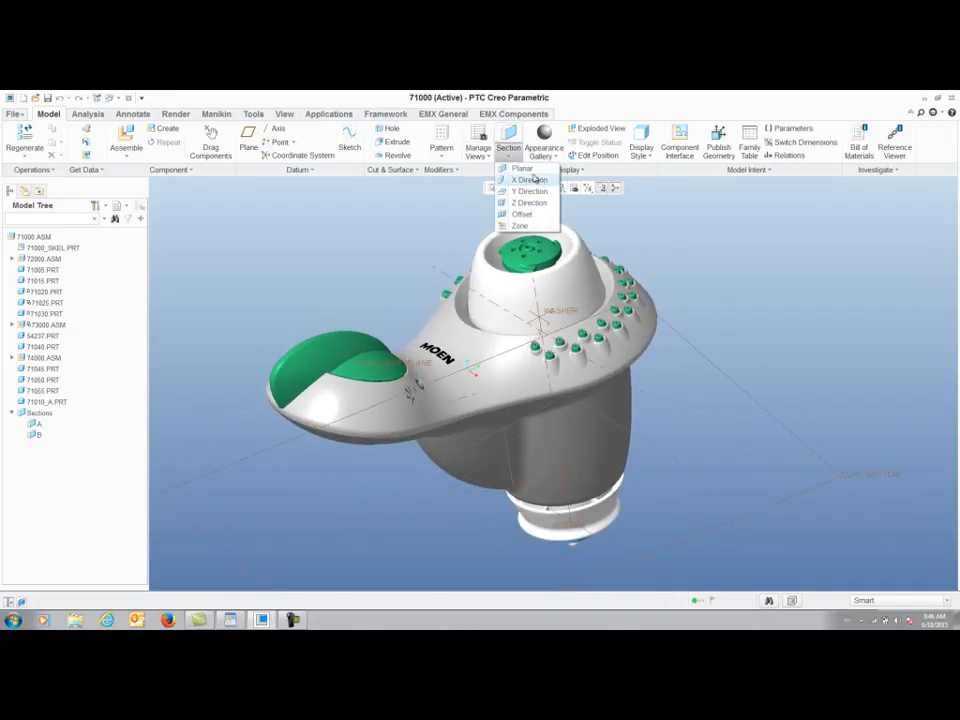
pyautogui.click(530, 180)
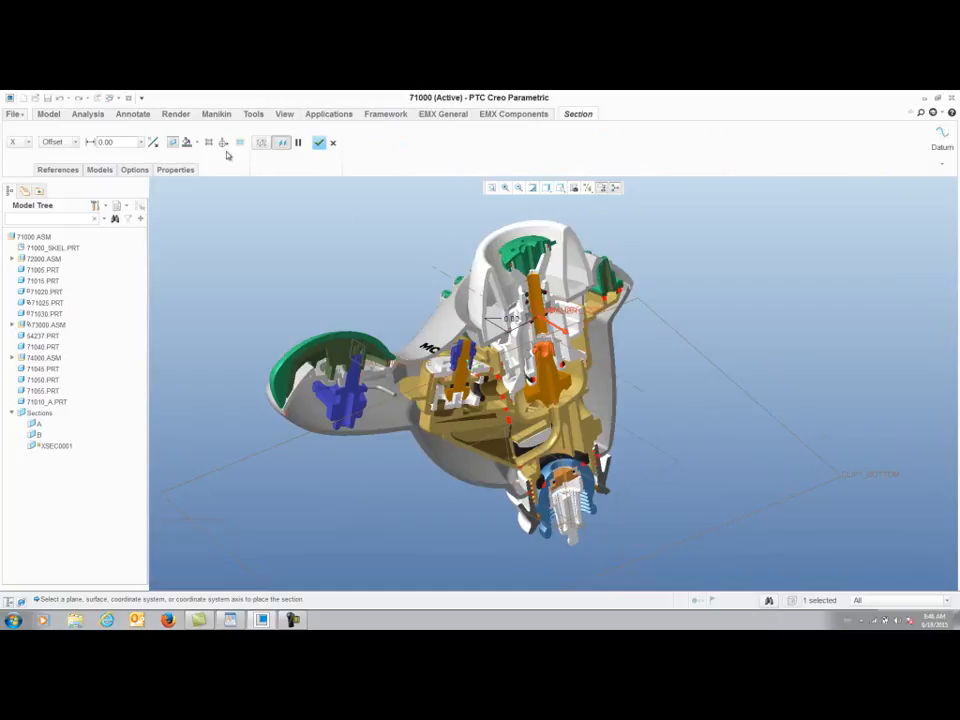
pyautogui.click(224, 144)
pyautogui.moveTo(565, 332)
pyautogui.mouseDown()
pyautogui.moveTo(585, 343)
pyautogui.moveTo(562, 331)
pyautogui.mouseUp()
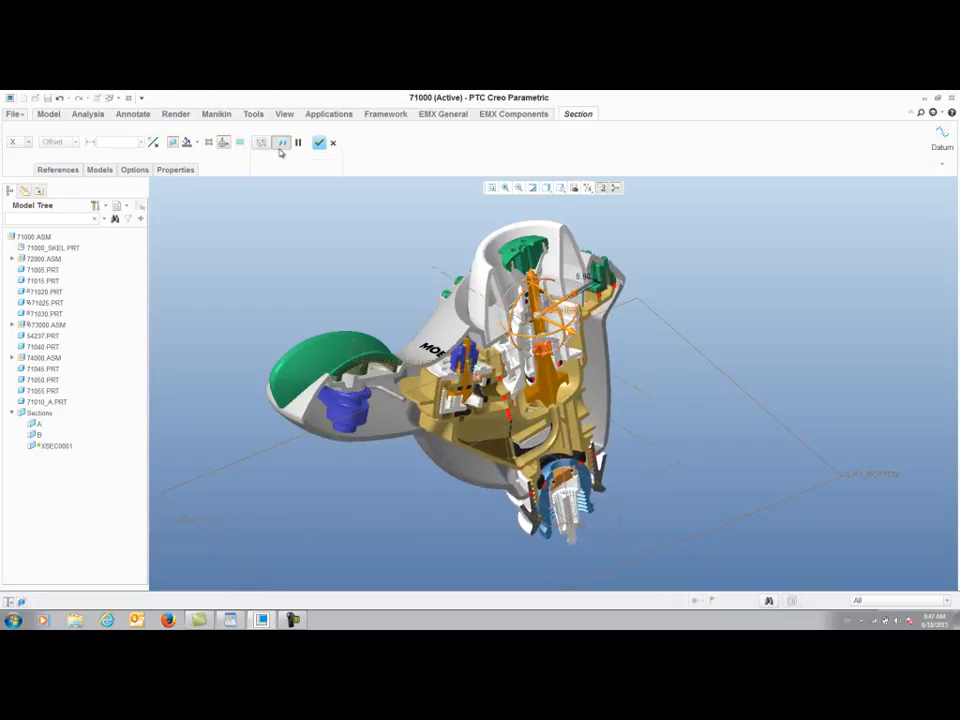
pyautogui.click(333, 142)
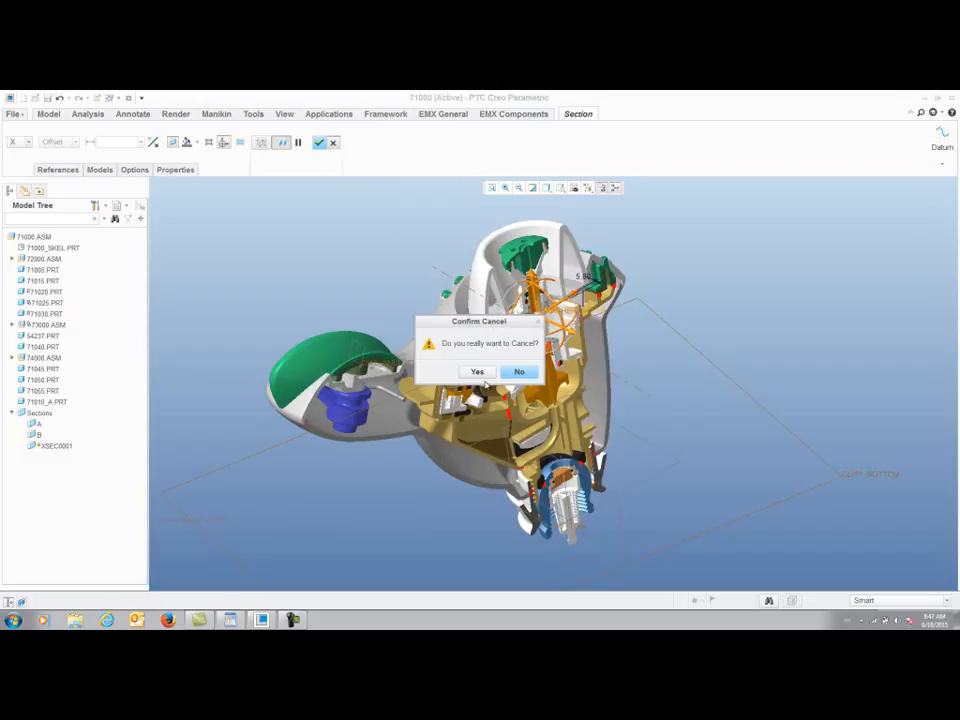
pyautogui.click(478, 372)
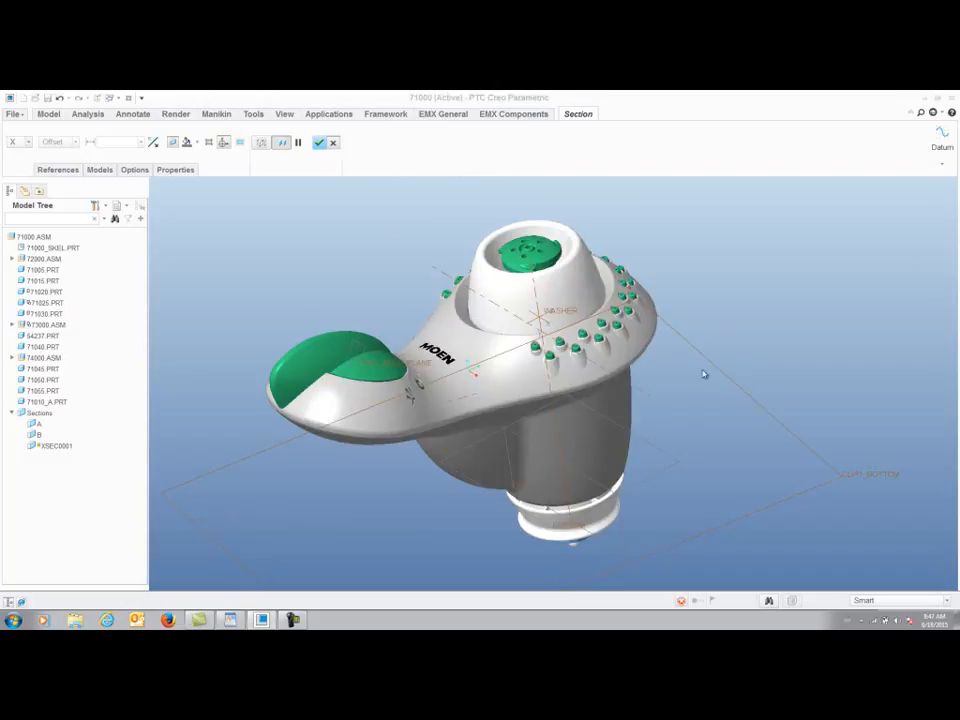
pyautogui.moveTo(769, 377)
pyautogui.mouseDown(button='middle')
pyautogui.moveTo(772, 387)
pyautogui.moveTo(769, 379)
pyautogui.mouseUp(button='middle')
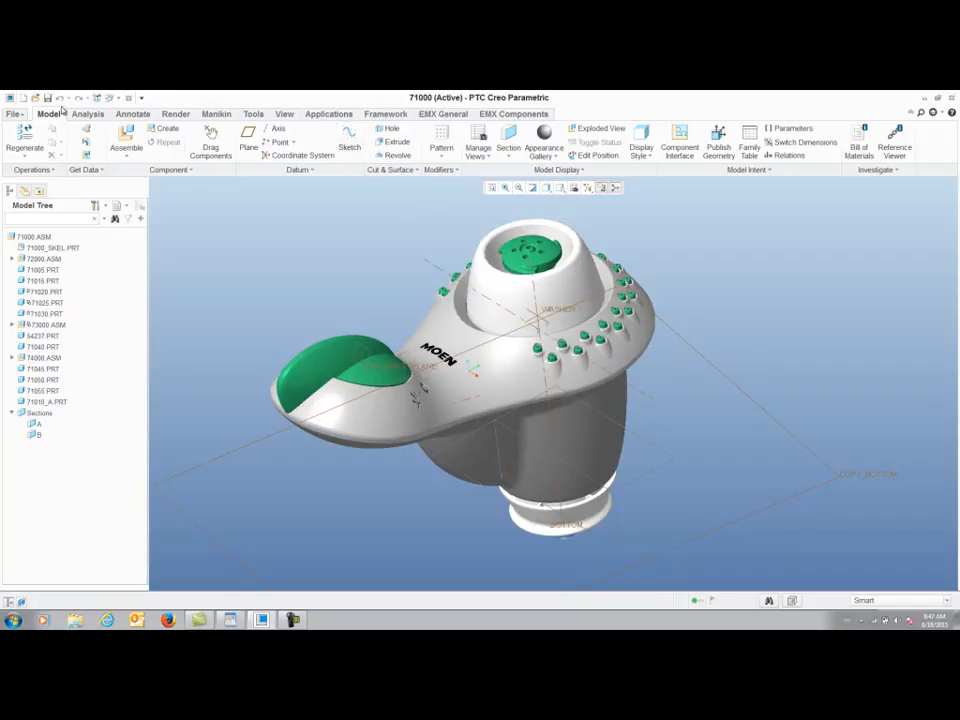
# Close the 71000 assembly and create a new mold model named molde1.
pyautogui.click(128, 100)
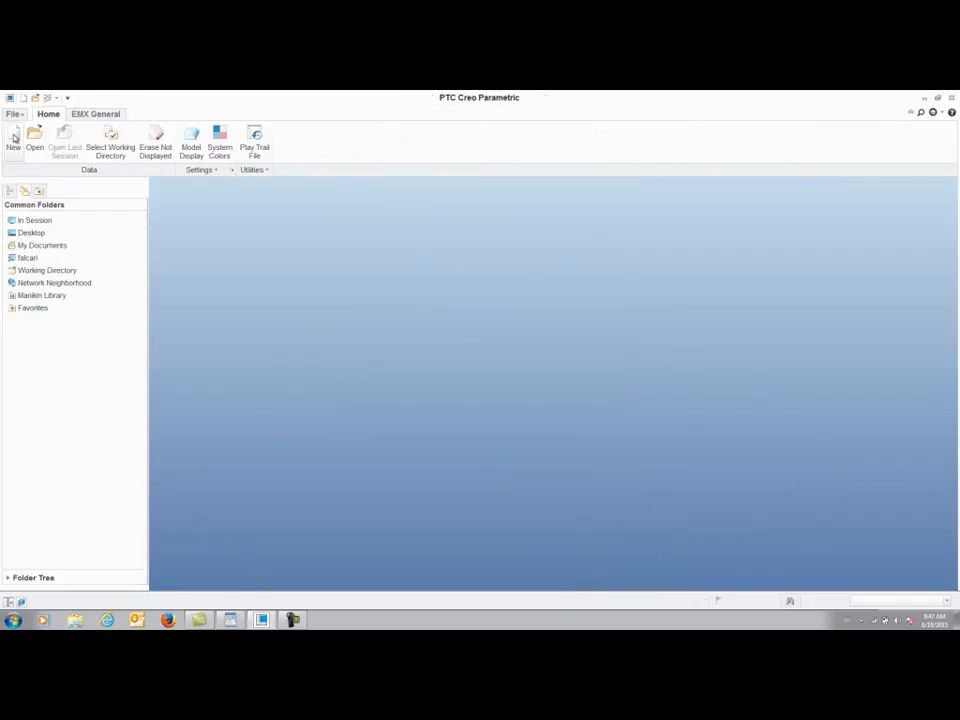
pyautogui.click(13, 140)
pyautogui.click(441, 331)
pyautogui.click(500, 338)
pyautogui.write('molde1')
pyautogui.press('Return')
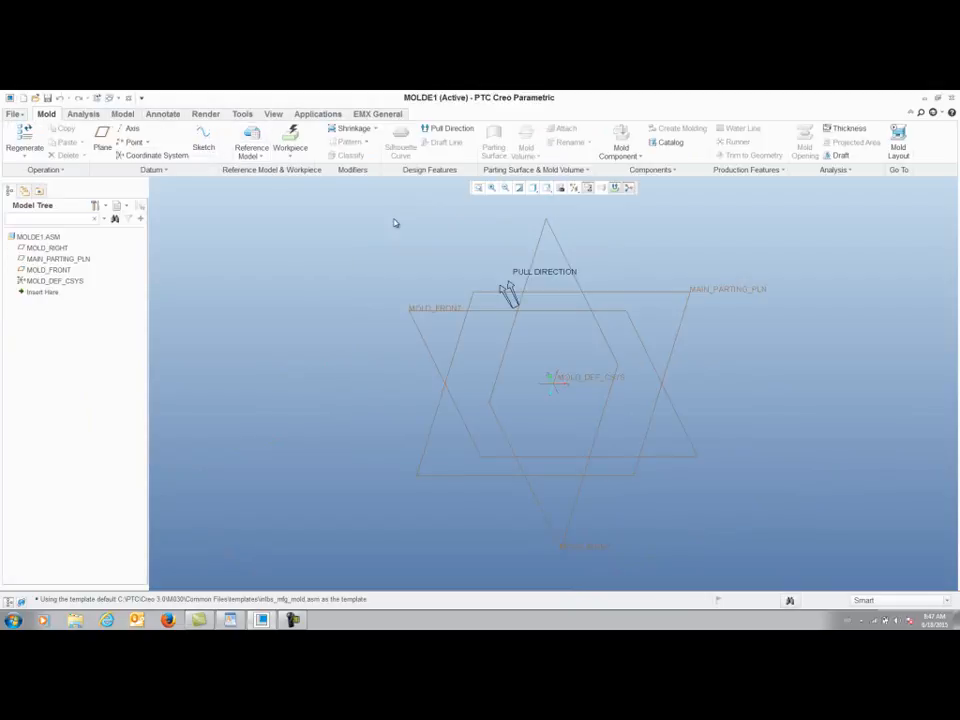
# Add part 71010_a.prt to the mold as a reference model of type Same model and preview it in a single layout.
pyautogui.click(262, 152)
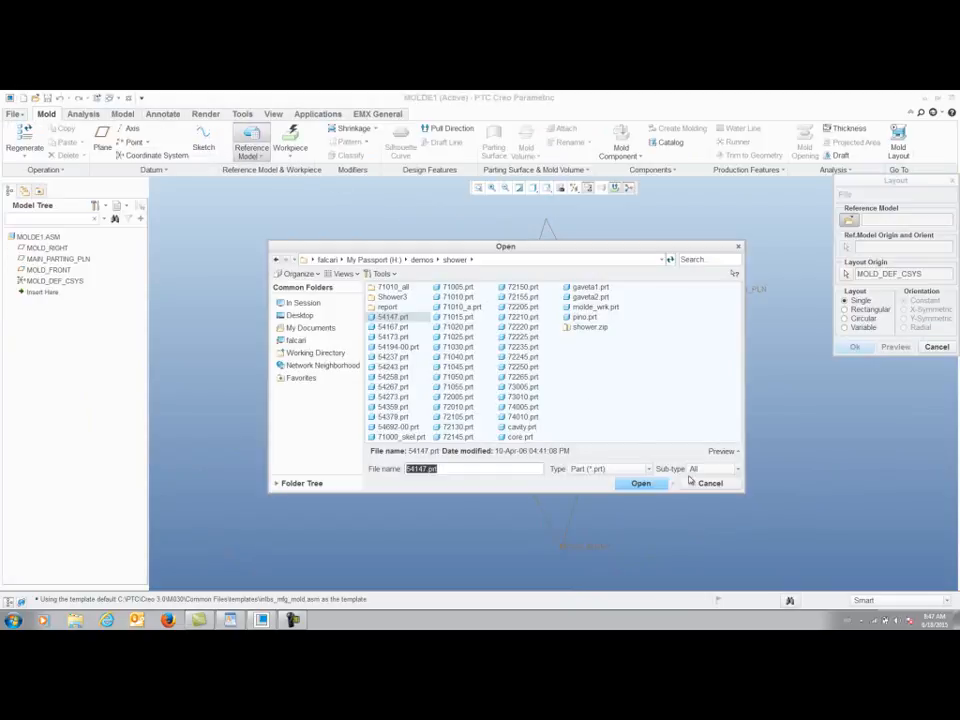
pyautogui.doubleClick(463, 307)
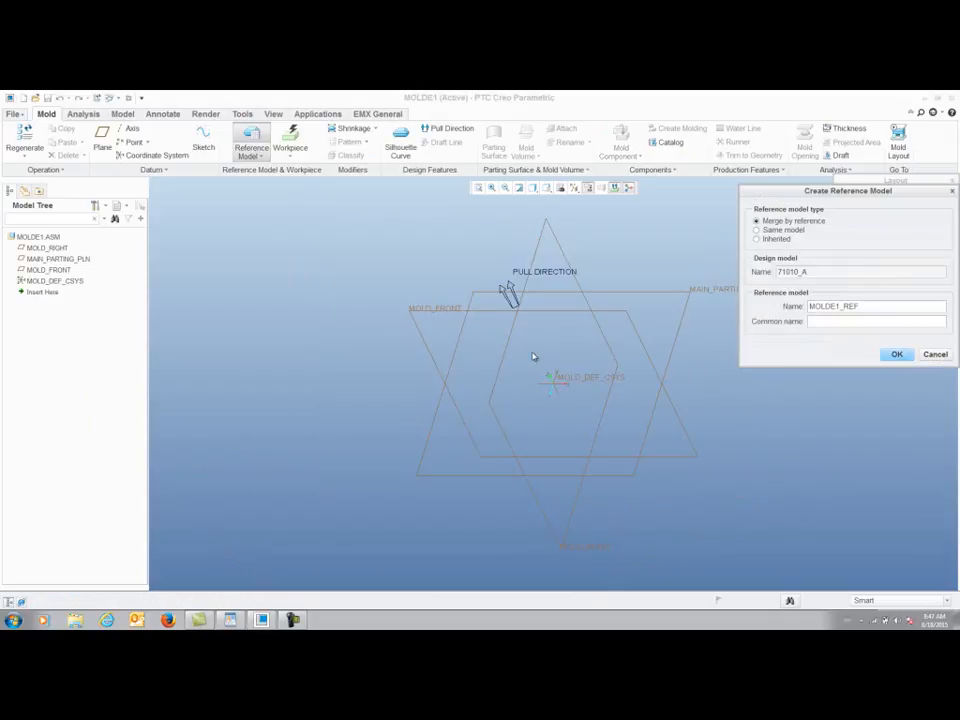
pyautogui.click(784, 230)
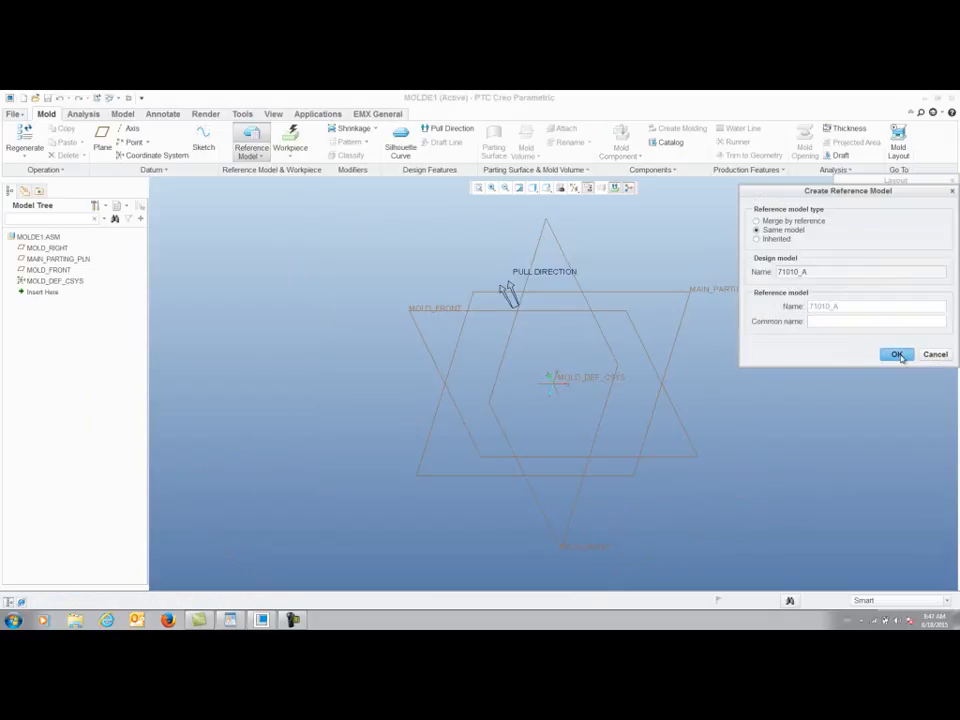
pyautogui.click(897, 355)
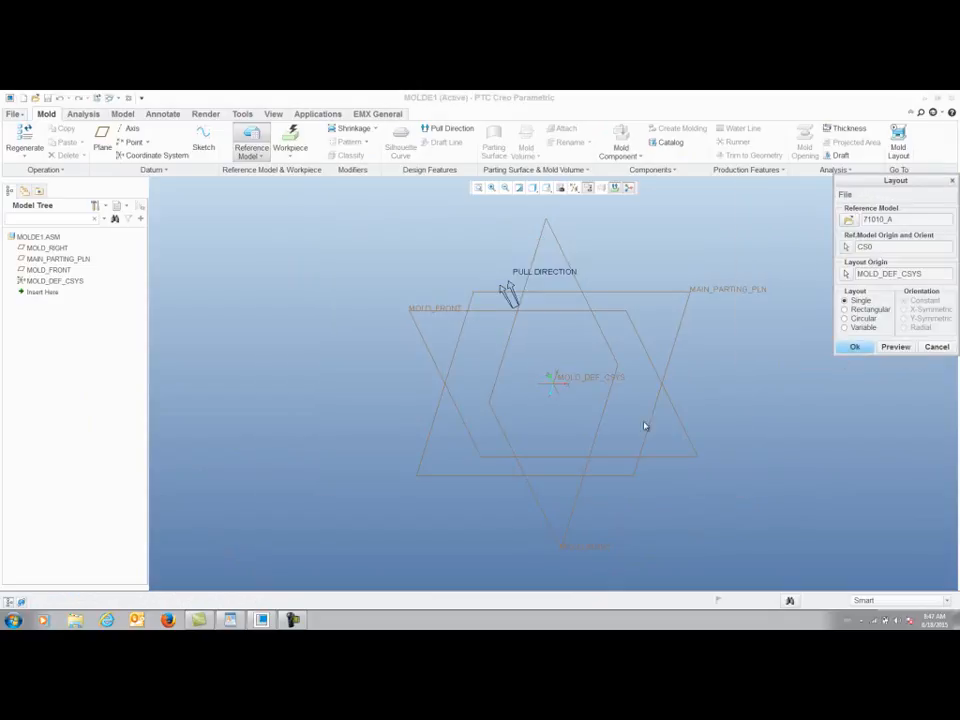
pyautogui.click(895, 347)
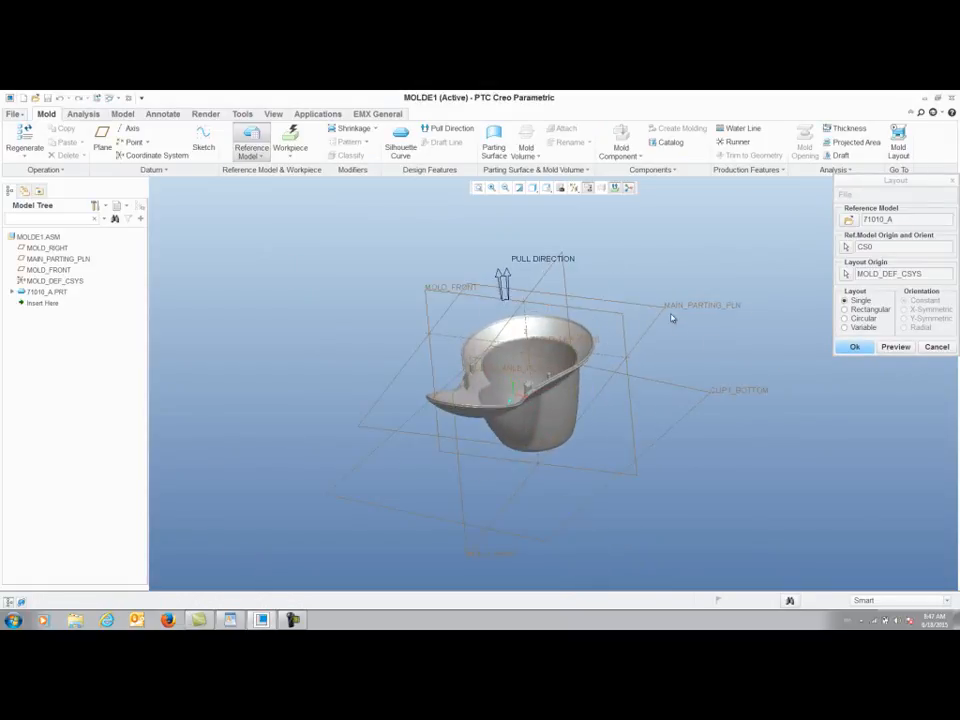
# Preview a rectangular layout with 2 by 2 cavities, and return the layout to Single.
pyautogui.click(845, 309)
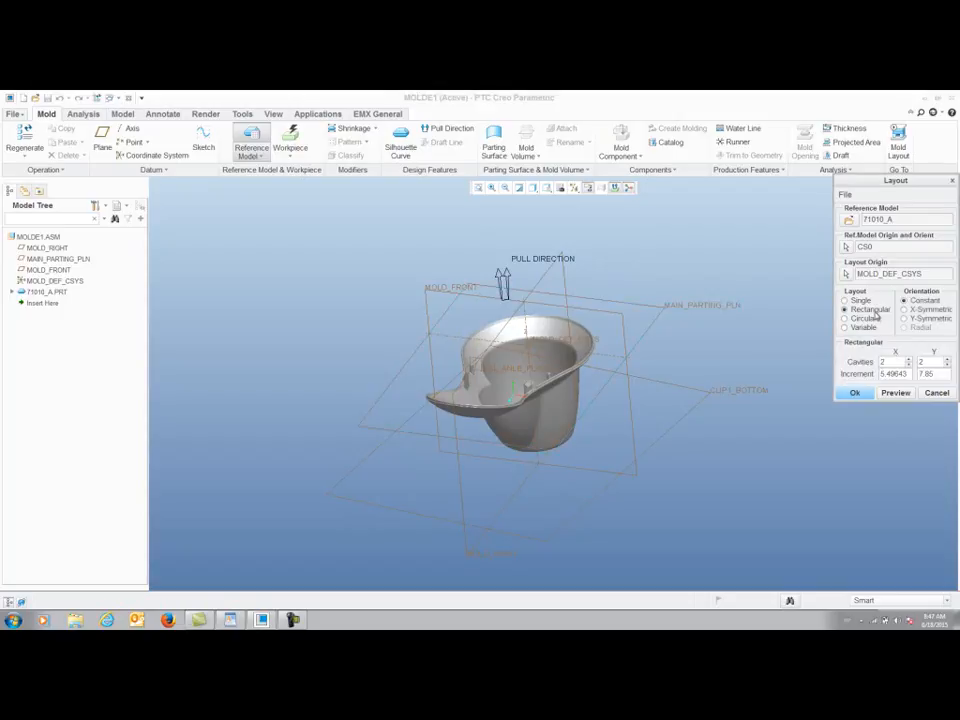
pyautogui.click(898, 393)
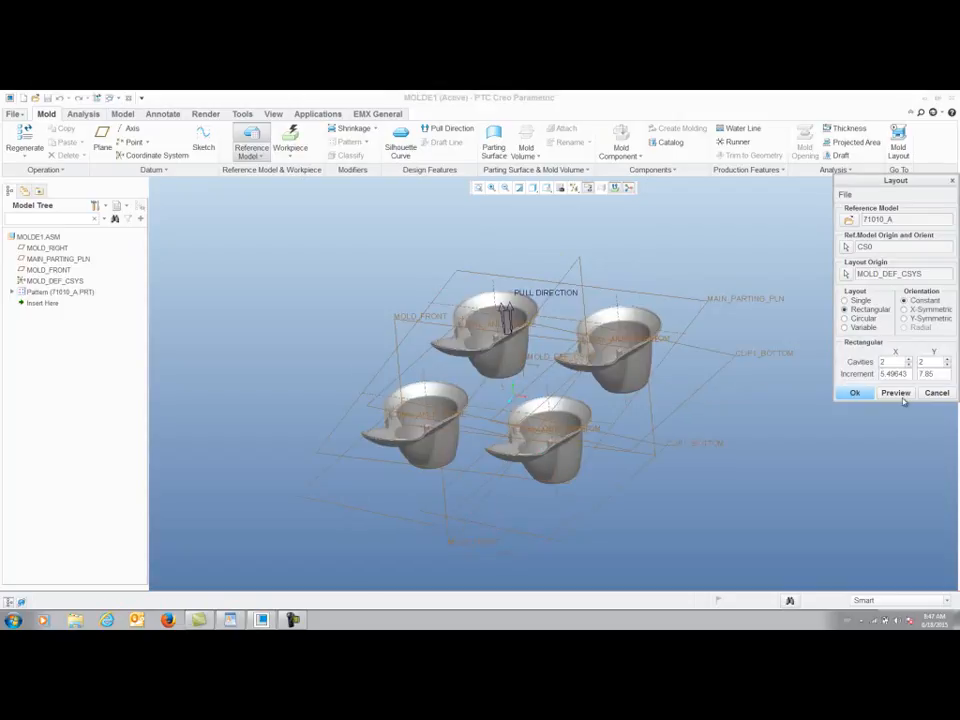
pyautogui.click(862, 301)
pyautogui.click(895, 347)
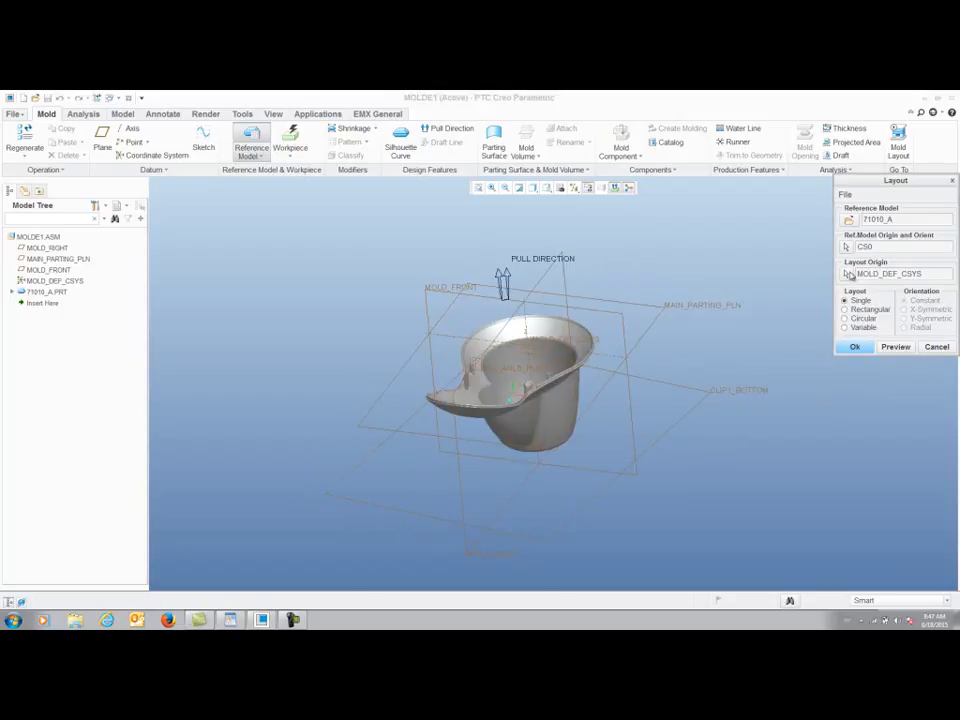
# Start dynamic orientation of the reference model and examine its shaded draft check using a value of 0.100.
pyautogui.click(846, 247)
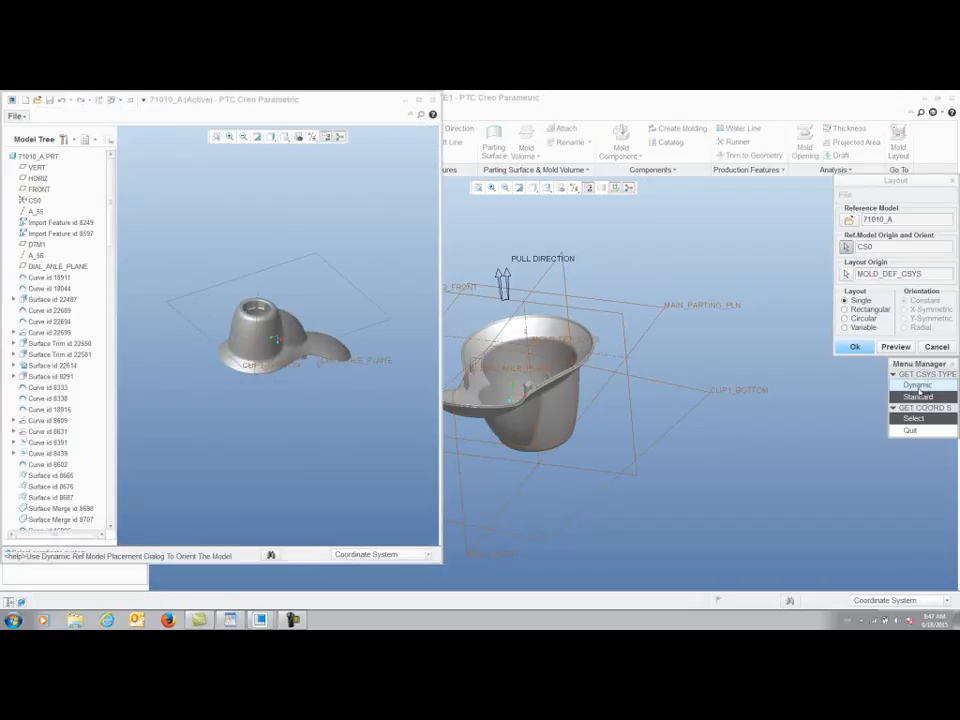
pyautogui.click(917, 385)
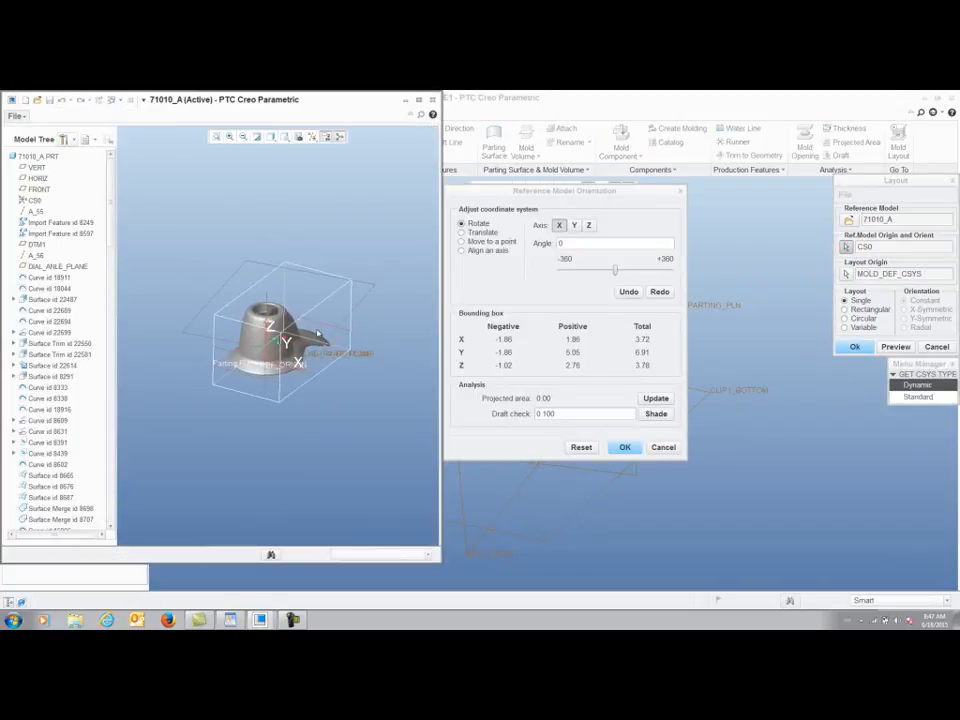
pyautogui.scroll(-5, 286, 331)
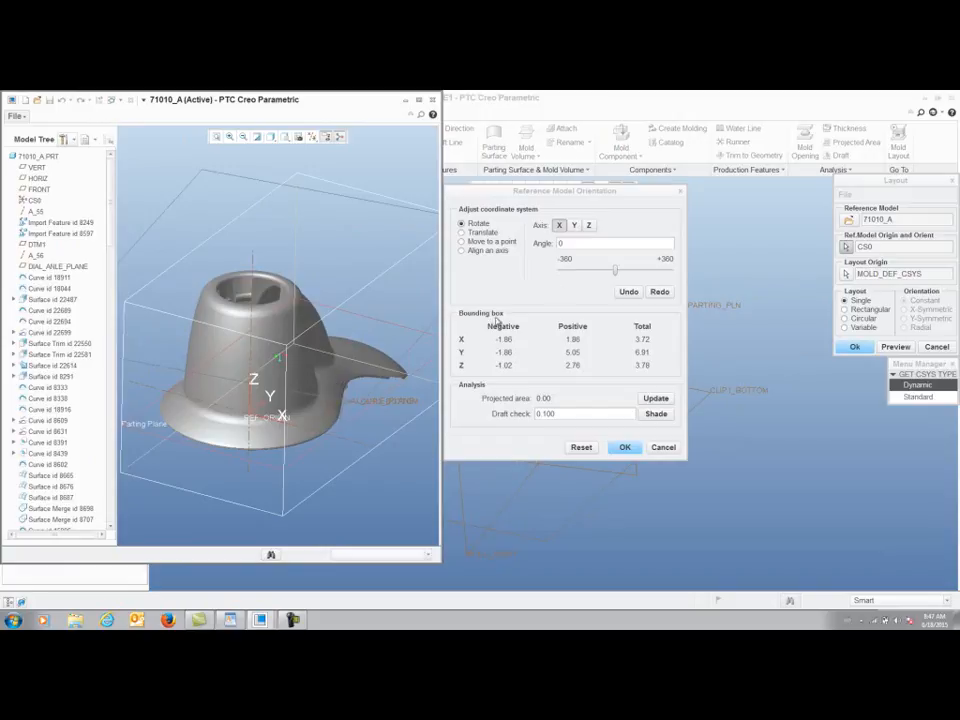
pyautogui.click(656, 413)
pyautogui.moveTo(392, 392)
pyautogui.mouseDown(button='middle')
pyautogui.moveTo(279, 349)
pyautogui.moveTo(376, 381)
pyautogui.mouseUp(button='middle')
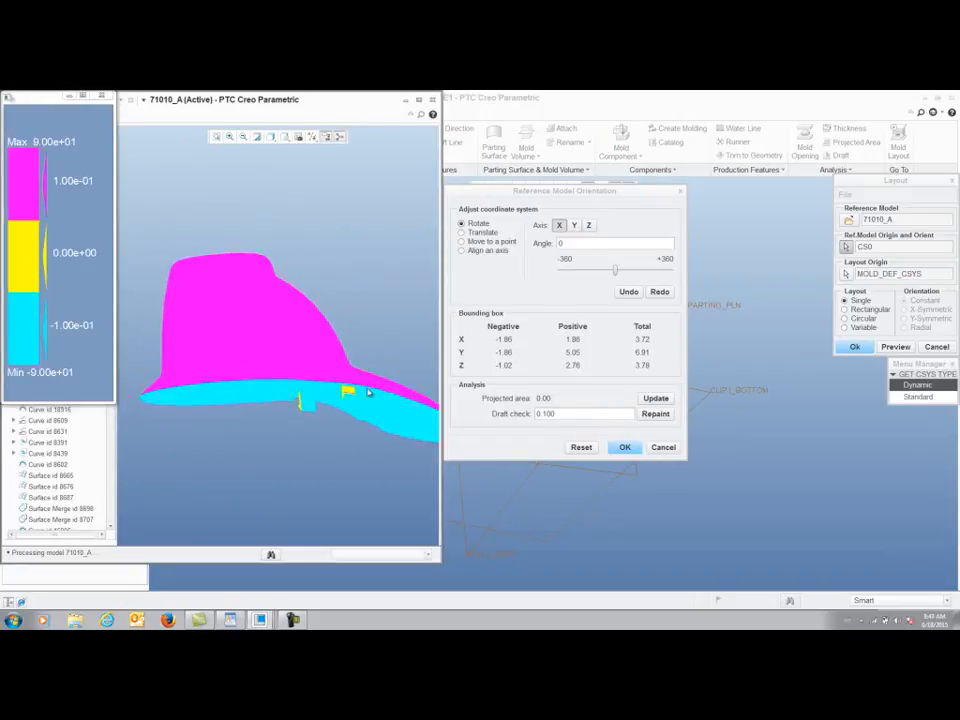
pyautogui.scroll(-6, 377, 382)
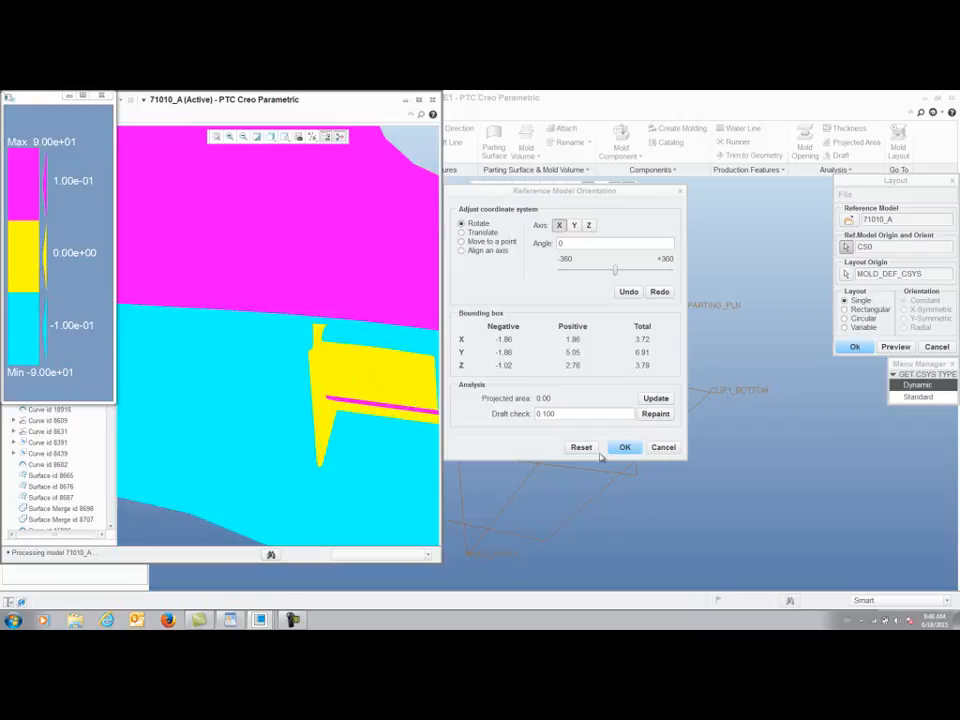
# Accept the dynamic orientation of the reference model and confirm the single-cavity layout.
pyautogui.click(636, 452)
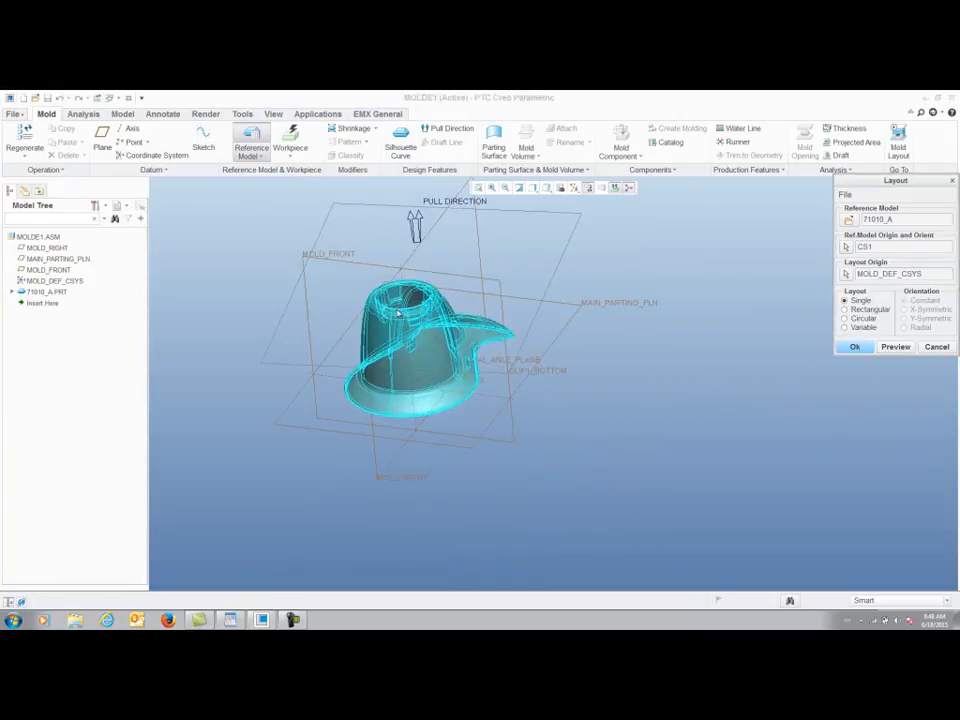
pyautogui.click(855, 346)
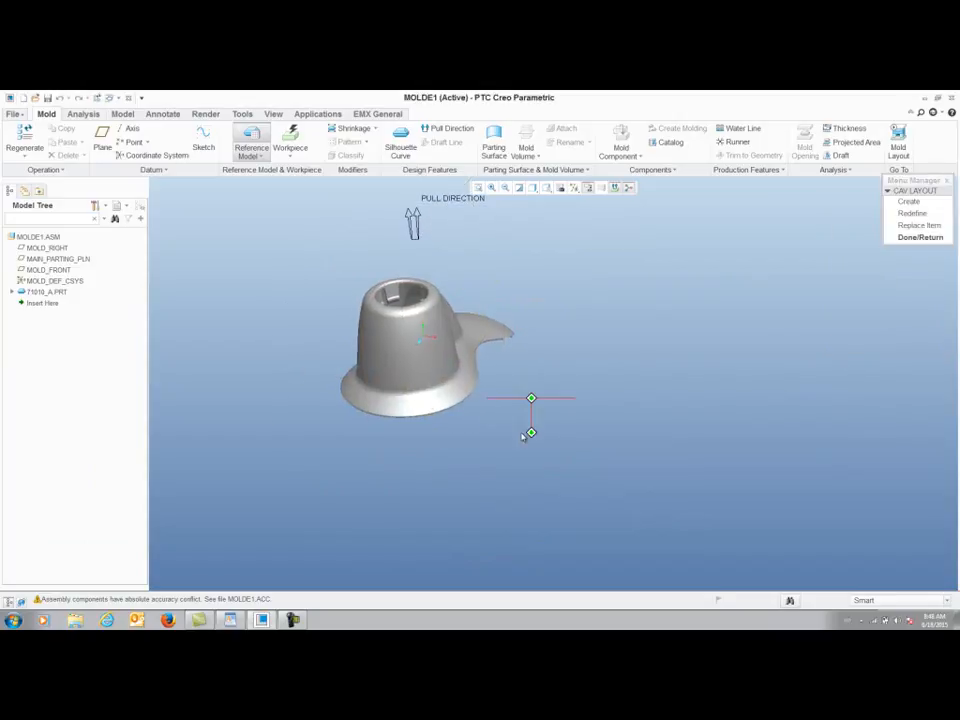
pyautogui.moveTo(664, 454); pyautogui.dragTo(594, 457, button='middle')
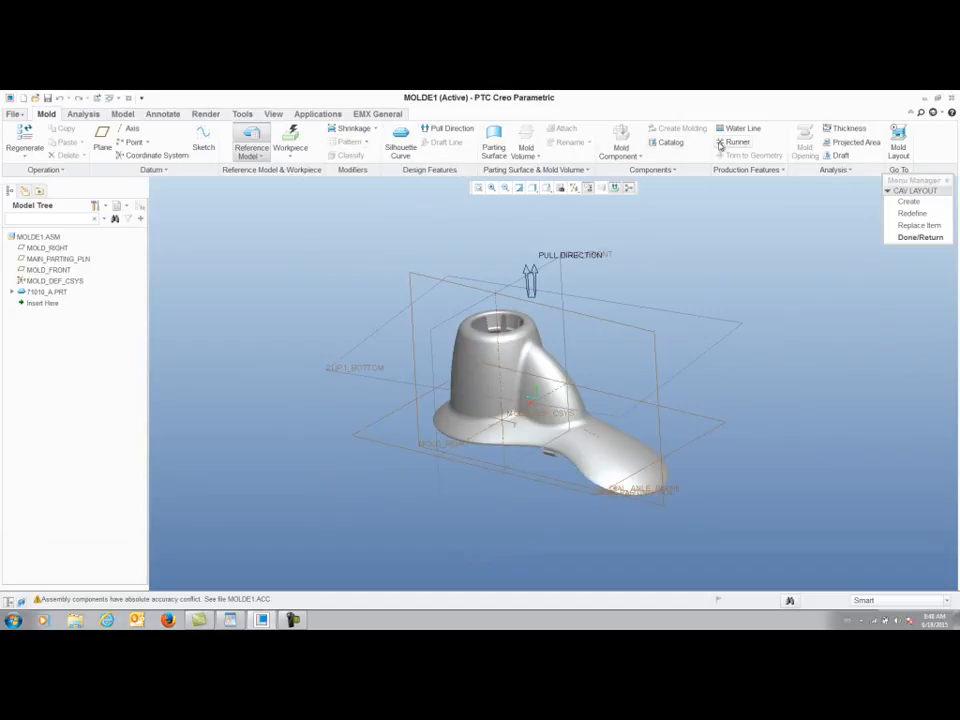
pyautogui.click(375, 128)
pyautogui.click(370, 141)
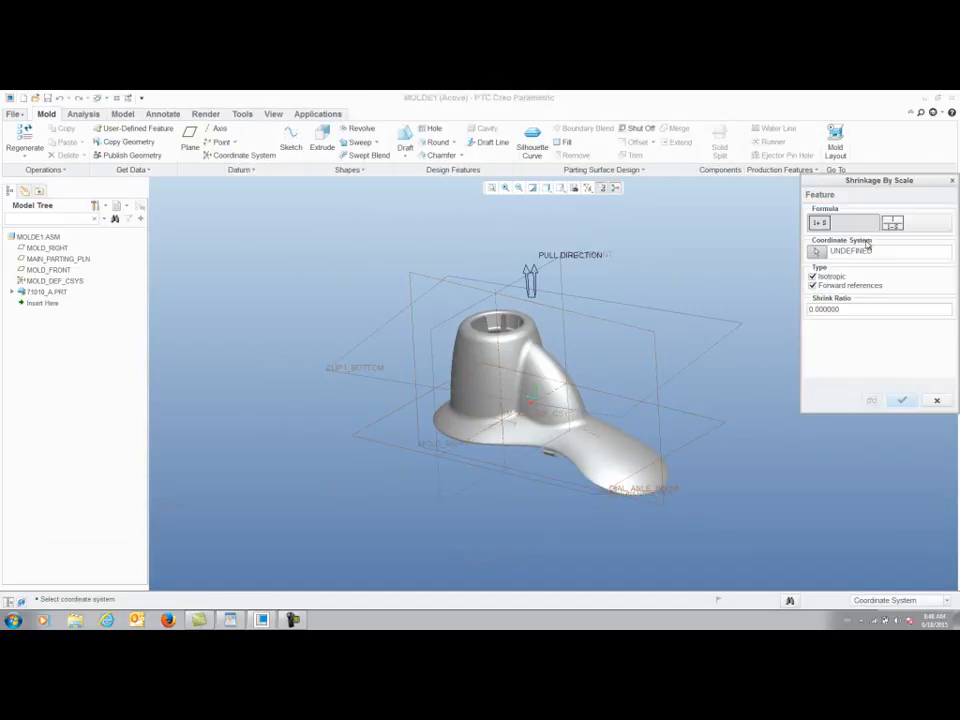
pyautogui.click(938, 400)
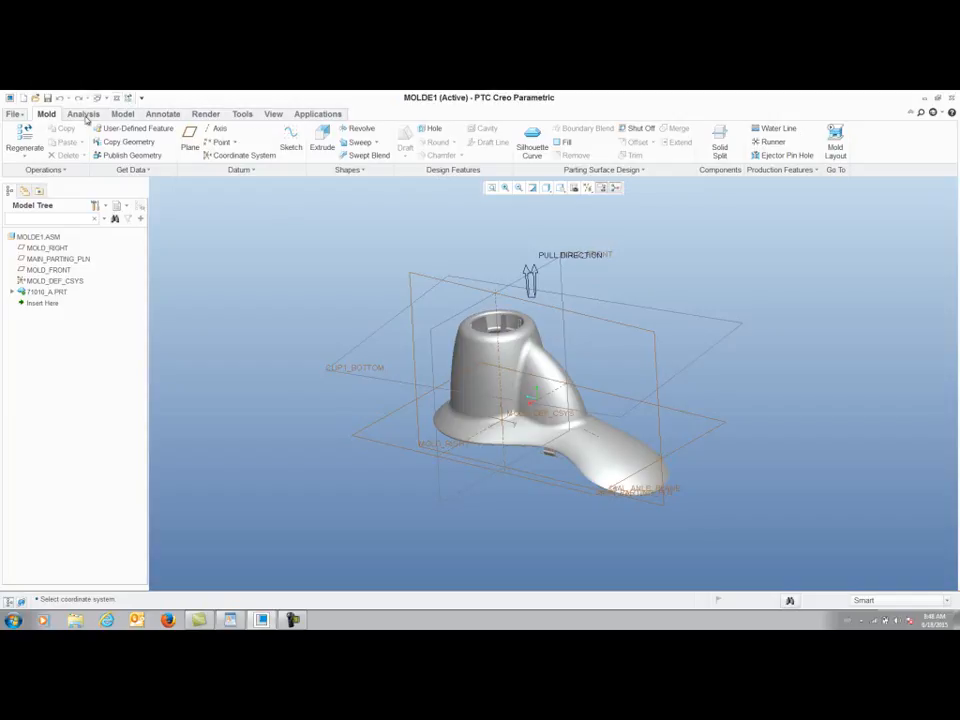
# Reopen the mold assembly molde1.asm from the models in session.
pyautogui.click(35, 97)
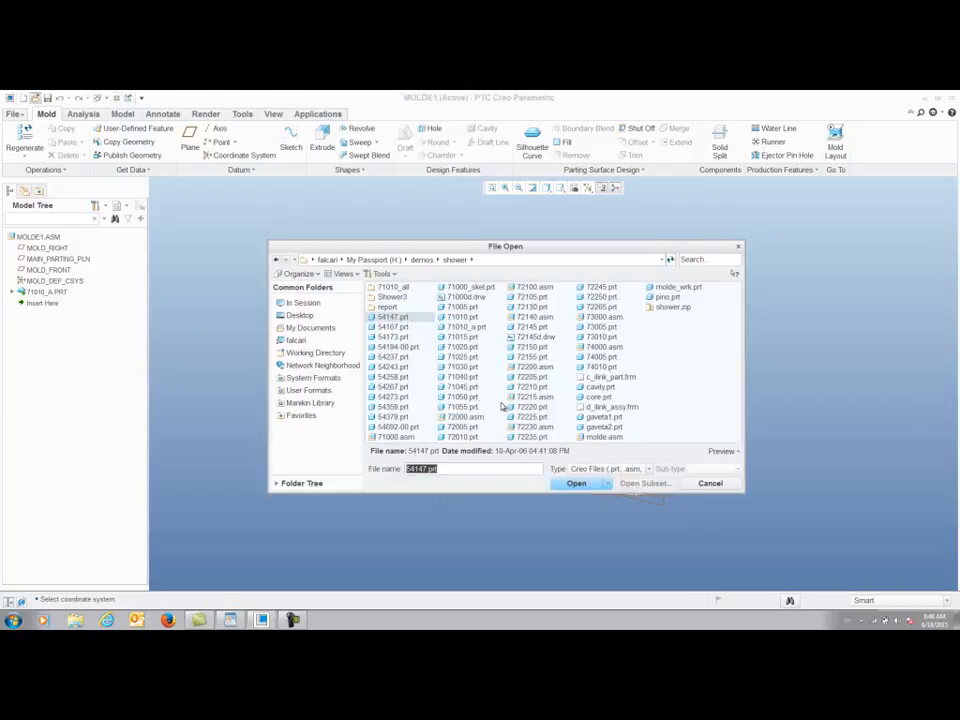
pyautogui.click(302, 302)
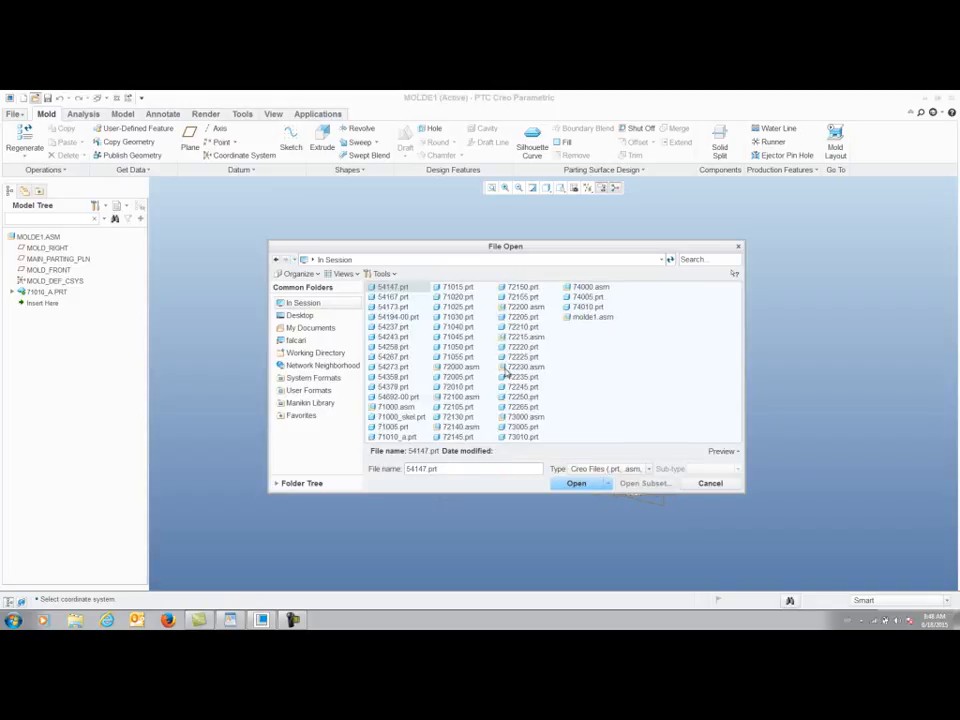
pyautogui.doubleClick(591, 317)
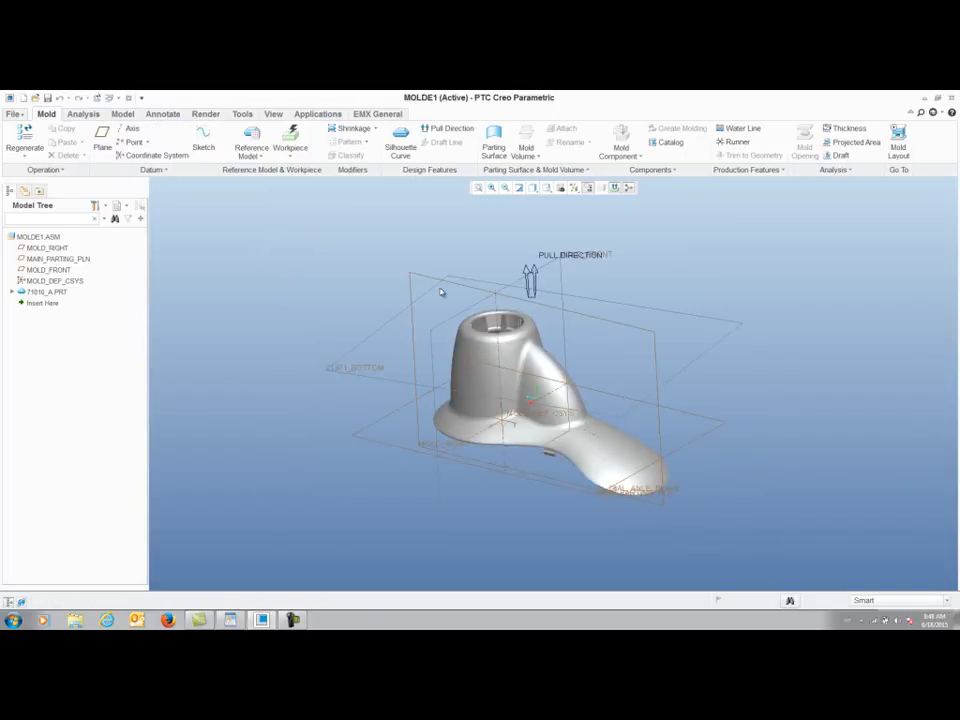
pyautogui.click(375, 129)
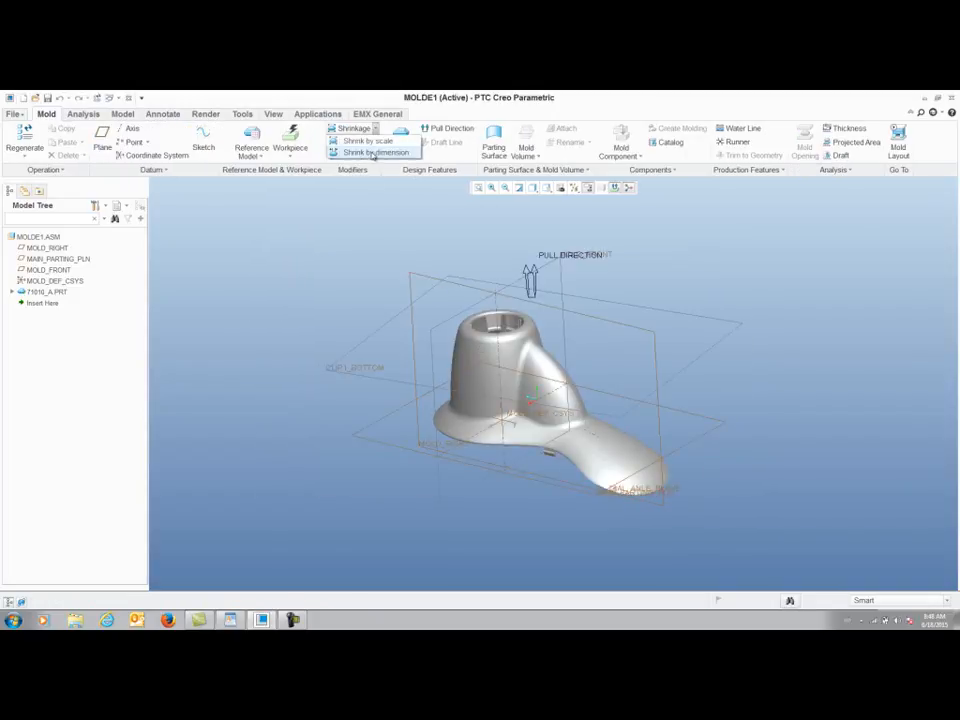
pyautogui.click(656, 318)
pyautogui.moveTo(683, 326)
pyautogui.mouseDown(button='middle')
pyautogui.moveTo(703, 326)
pyautogui.moveTo(685, 325)
pyautogui.mouseUp(button='middle')
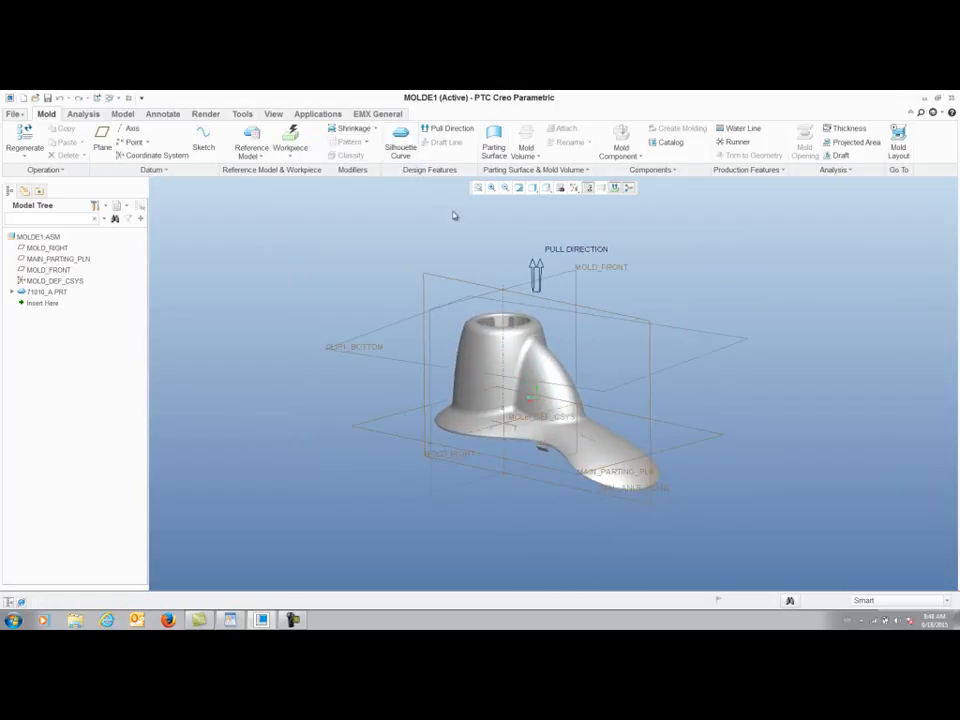
pyautogui.moveTo(564, 345); pyautogui.dragTo(536, 396, button='middle')
# Start an automatic rectangular workpiece with MOLD_DEF_CSYS as mold origin, and set its overall dimensions to 5.2 in along X and 8.5 in along Y.
pyautogui.click(290, 141)
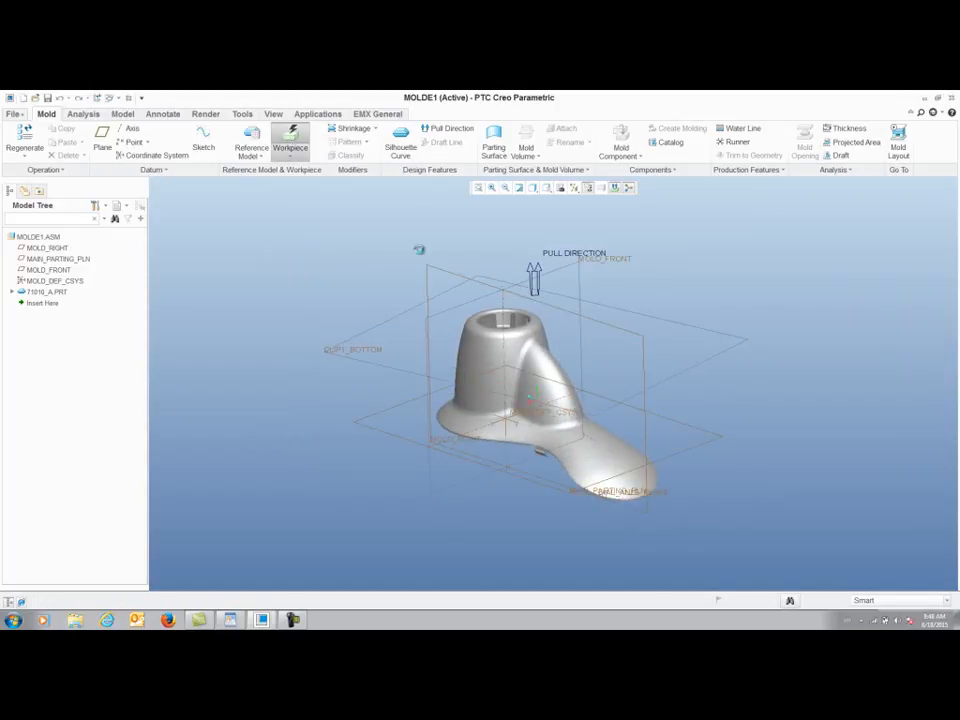
pyautogui.click(553, 410)
pyautogui.doubleClick(852, 458)
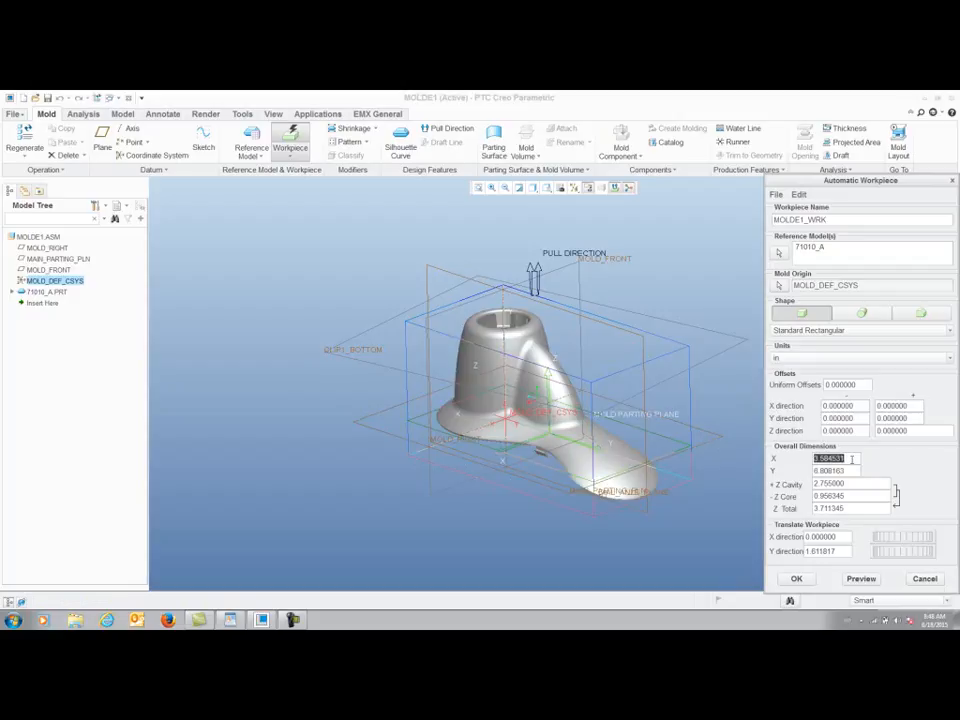
pyautogui.write('5.2')
pyautogui.press('Return')
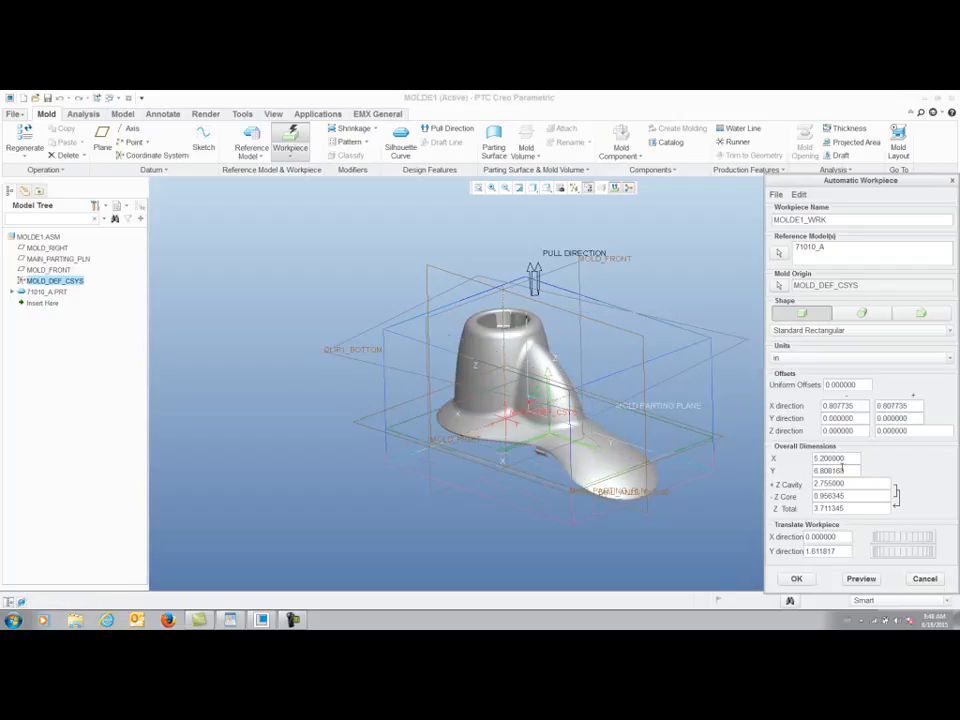
pyautogui.doubleClick(847, 470)
pyautogui.write('8.5')
pyautogui.press('Return')
# Set the workpiece's +Z Cavity height to 3.5 in and its -Z Core height to 2 in.
pyautogui.doubleClick(853, 485)
pyautogui.write('3.5')
pyautogui.press('Return')
pyautogui.doubleClick(853, 494)
pyautogui.write('2')
pyautogui.press('Return')
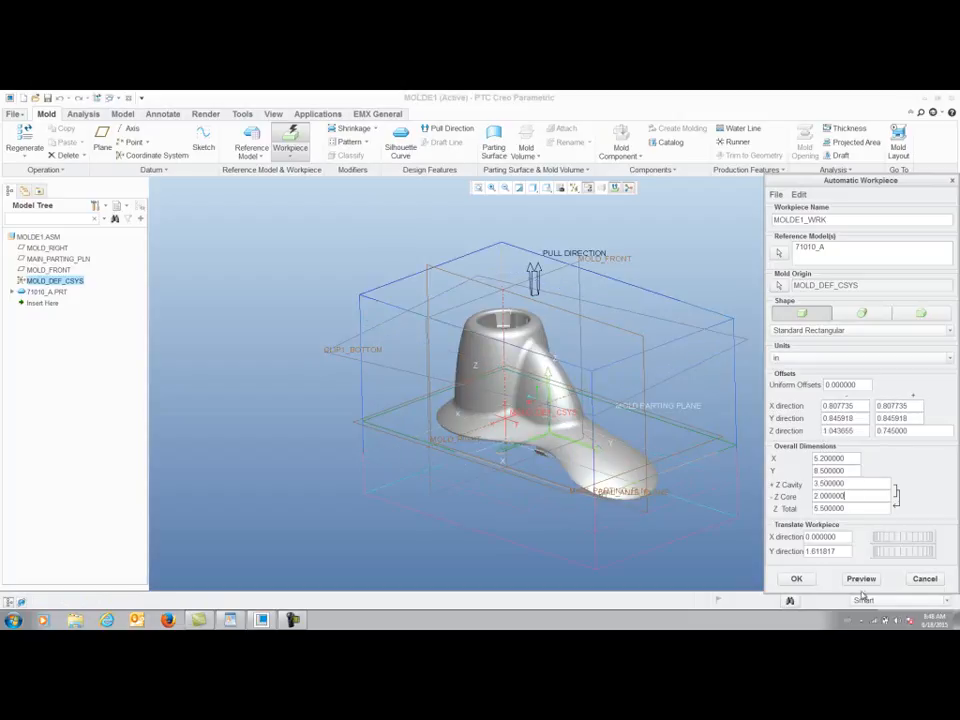
# Confirm the automatic workpiece settings to create the rectangular workpiece around the reference model.
pyautogui.click(796, 578)
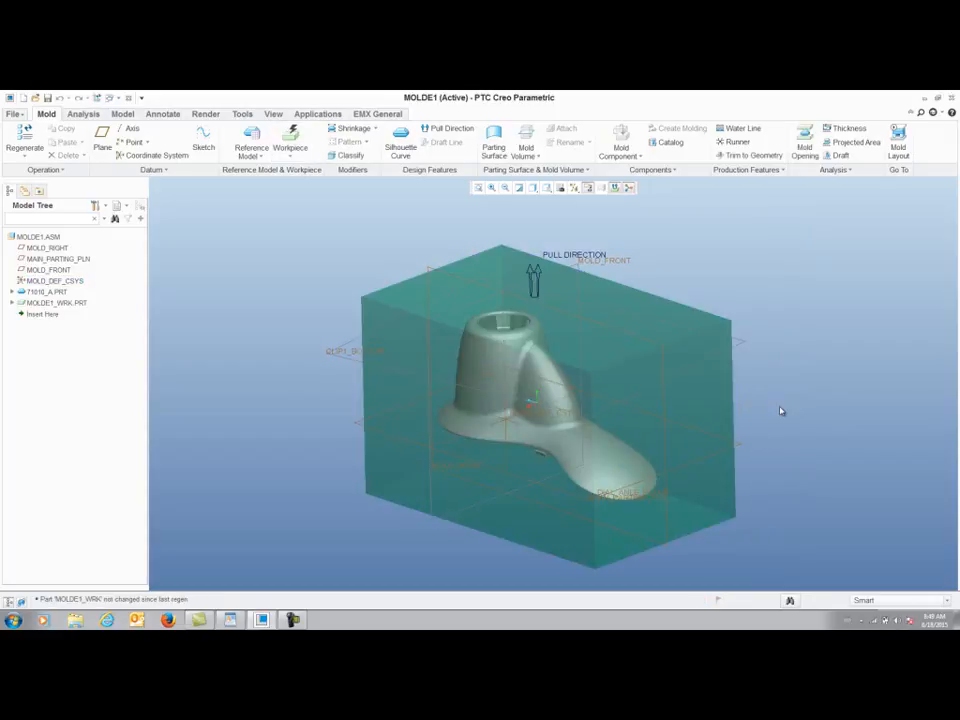
pyautogui.moveTo(791, 417)
pyautogui.mouseDown(button='middle')
pyautogui.moveTo(804, 401)
pyautogui.moveTo(791, 415)
pyautogui.moveTo(797, 424)
pyautogui.mouseUp(button='middle')
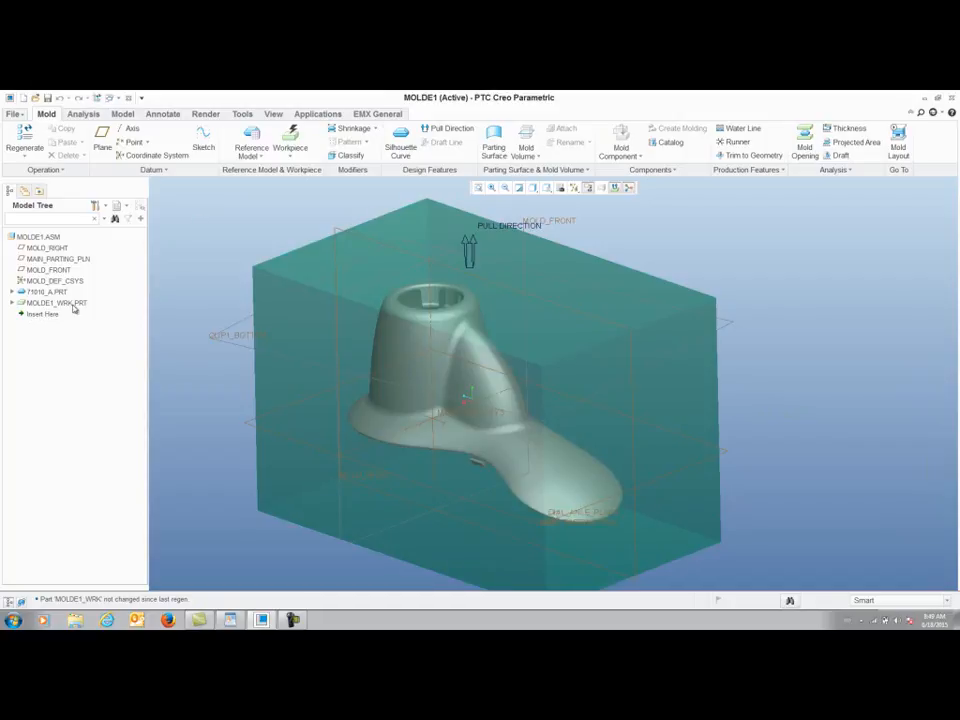
# Expand the reference model 71010_A.PRT down to its last features and start a new mold volume.
pyautogui.click(11, 292)
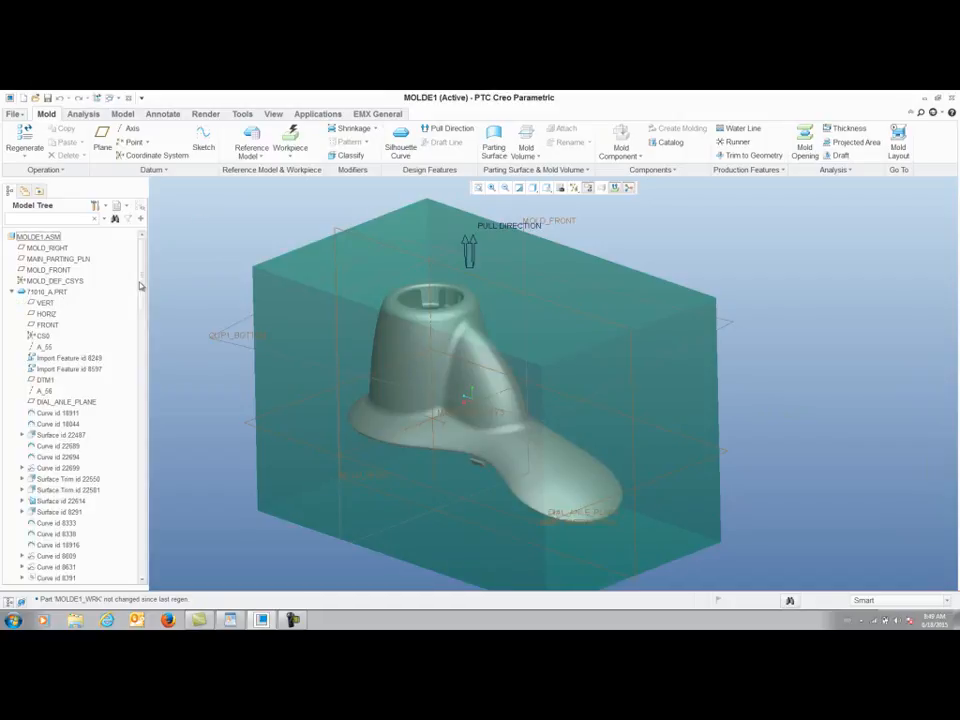
pyautogui.scroll(-10, 145, 476)
pyautogui.scroll(-10, 145, 476)
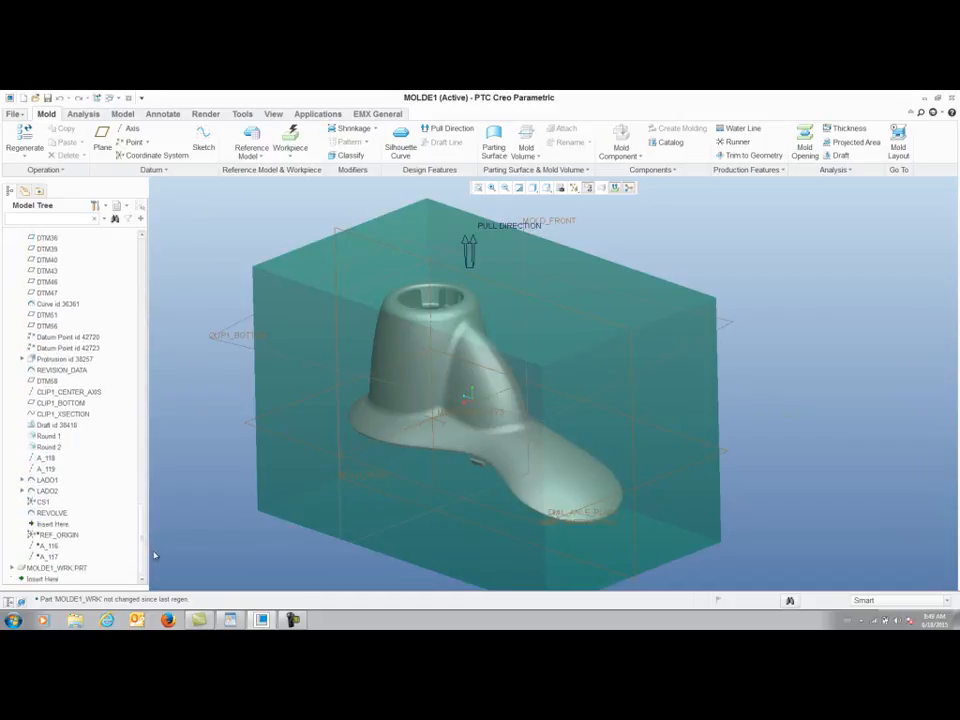
pyautogui.click(538, 155)
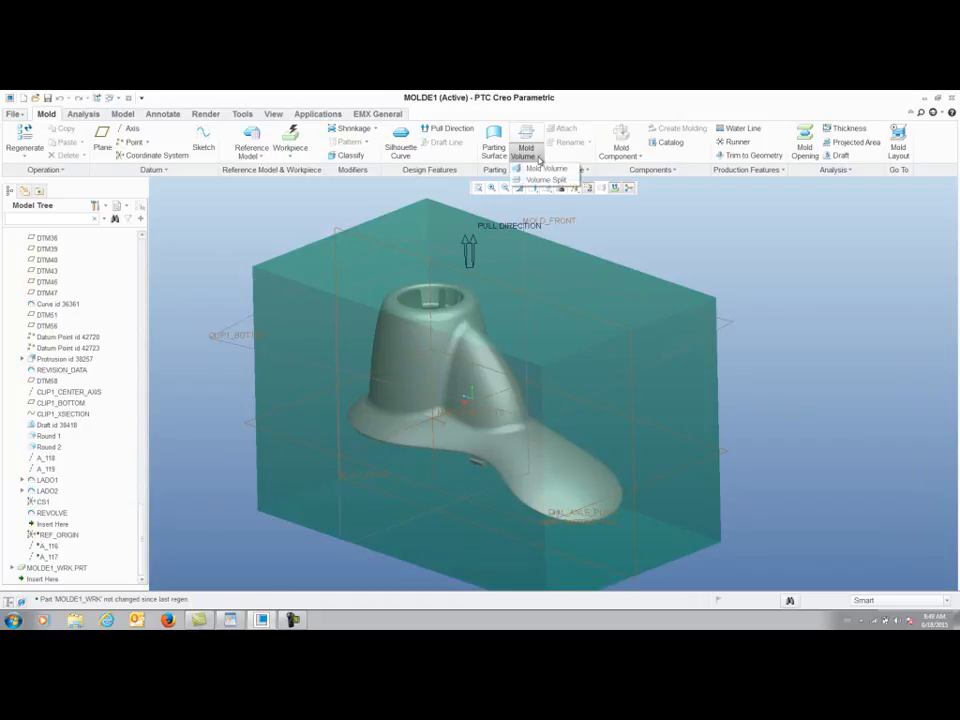
pyautogui.click(548, 168)
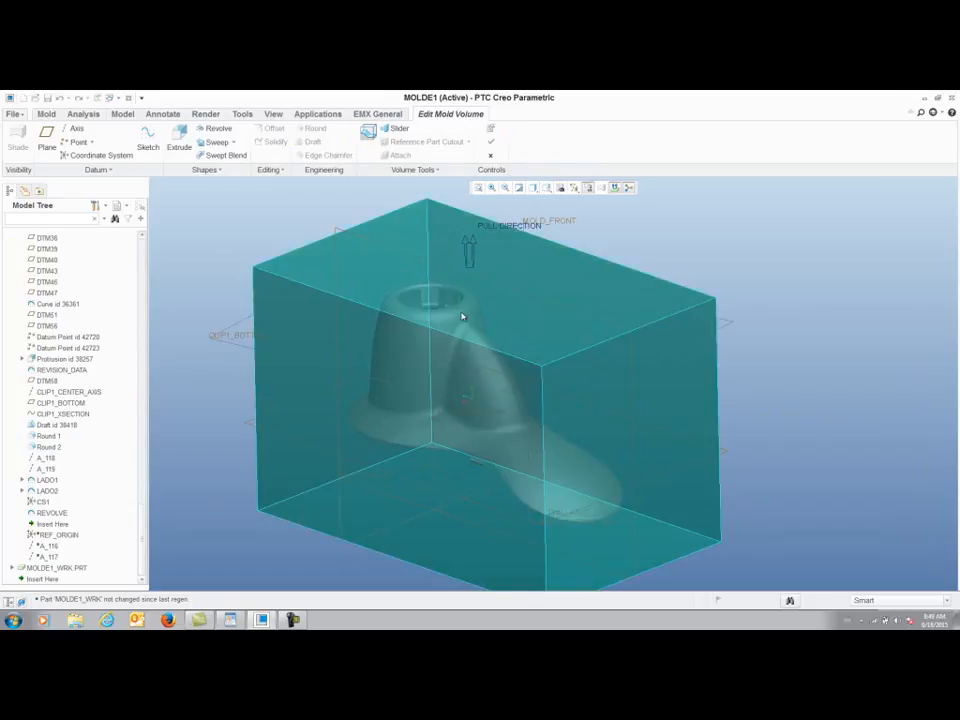
# Try a slider volume from the calculated undercut boundaries, including Quilt 1 and projecting it to the workpiece's side face, and preview it.
pyautogui.click(399, 130)
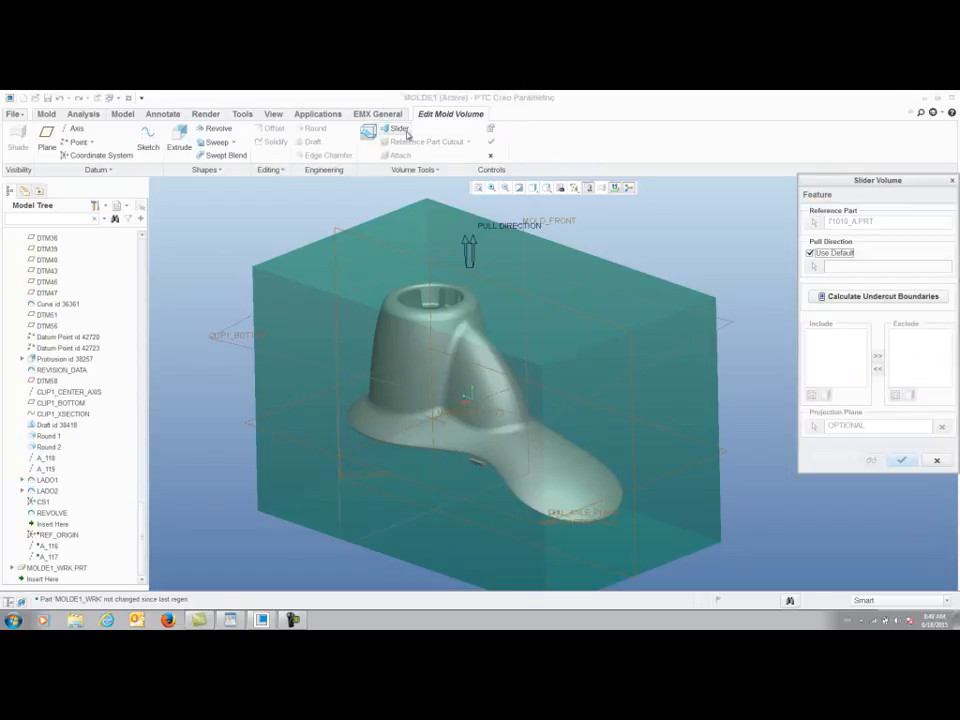
pyautogui.click(845, 296)
pyautogui.click(878, 368)
pyautogui.click(814, 426)
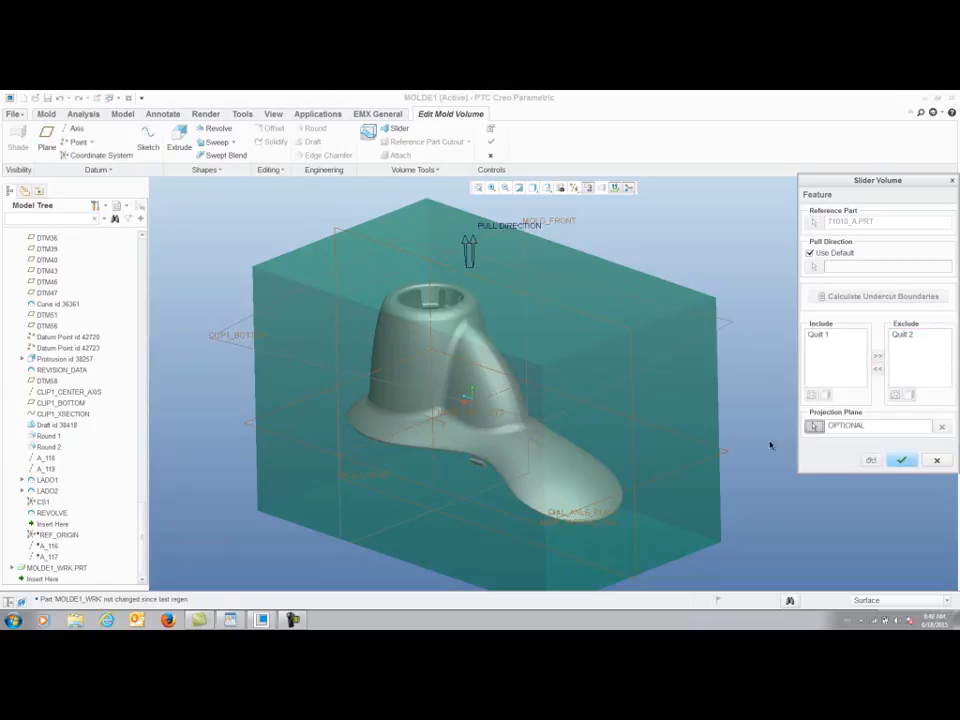
pyautogui.click(516, 557)
pyautogui.click(872, 461)
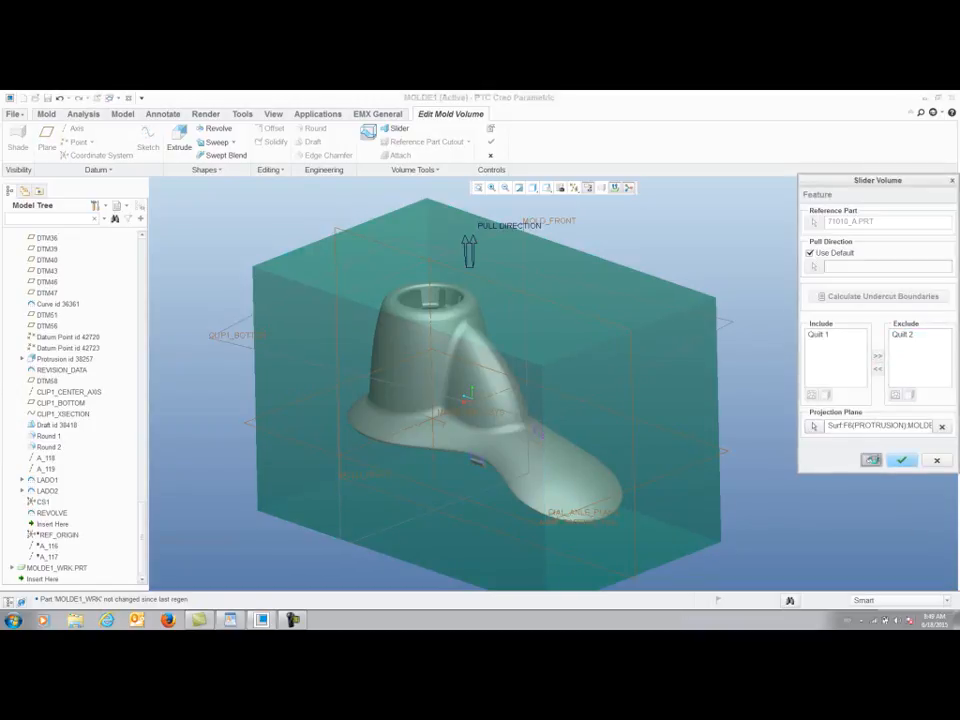
pyautogui.moveTo(486, 474); pyautogui.dragTo(433, 375, button='middle')
pyautogui.scroll(-3, 433, 375)
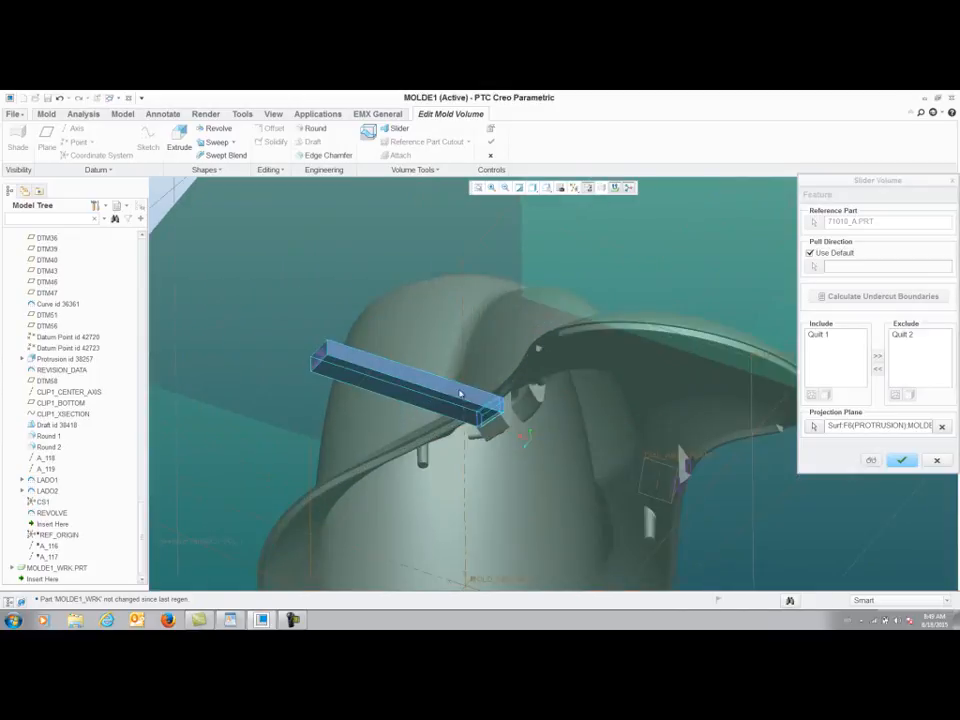
pyautogui.scroll(-4, 494, 405)
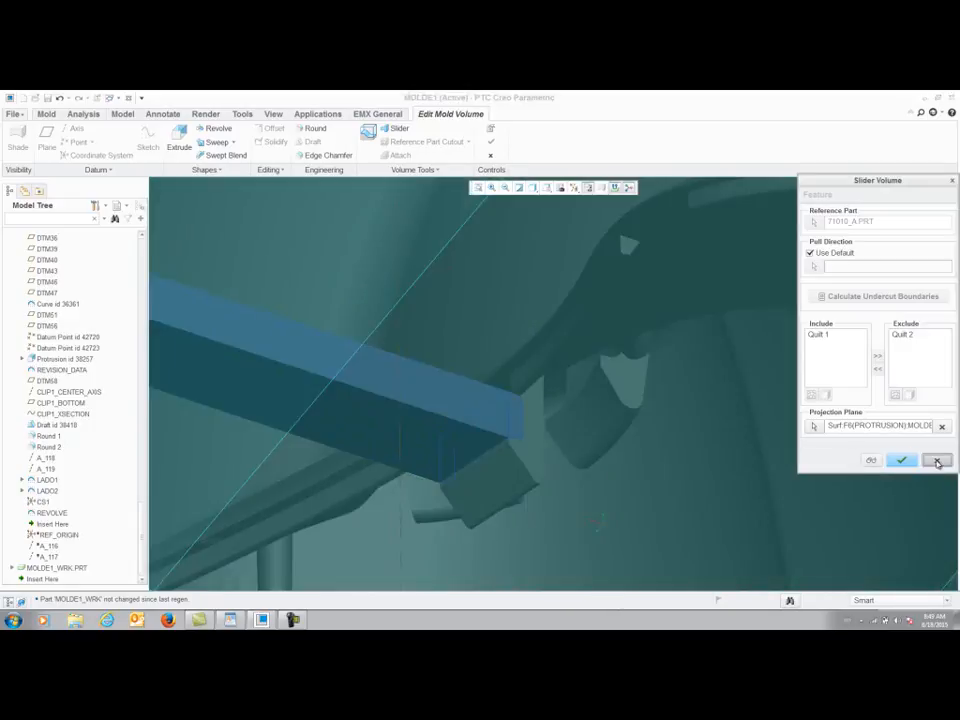
pyautogui.click(937, 460)
pyautogui.click(478, 371)
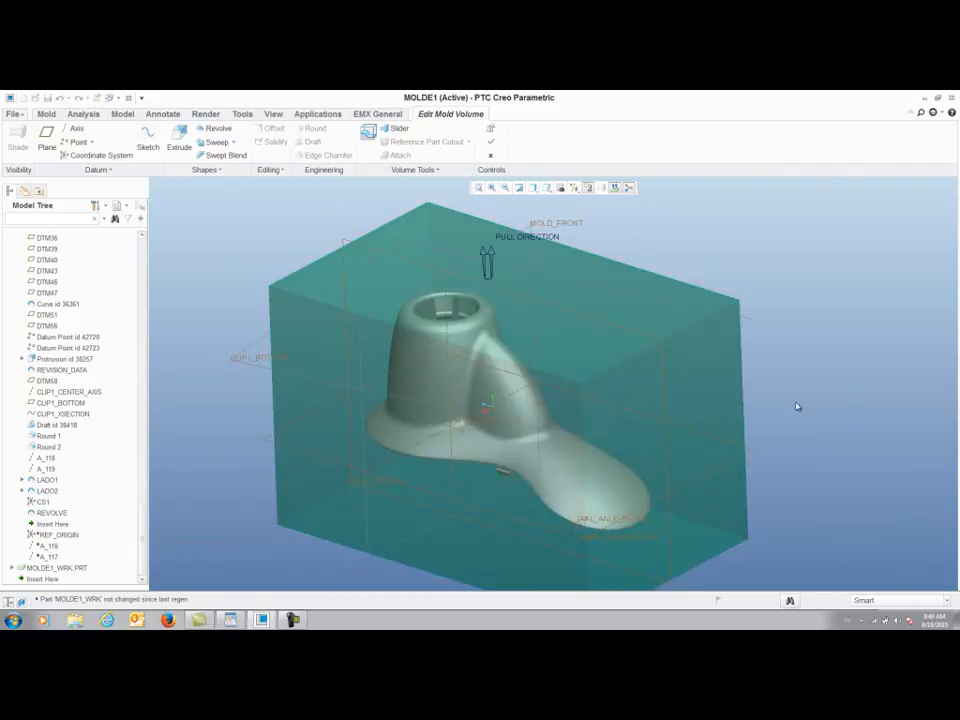
# Revolve the REVOLVE sketch into a round, flanged mold volume above the part's upper opening and finish that volume.
pyautogui.keyDown('shift'); pyautogui.moveTo(801, 412); pyautogui.dragTo(792, 391, button='middle'); pyautogui.keyUp('shift')
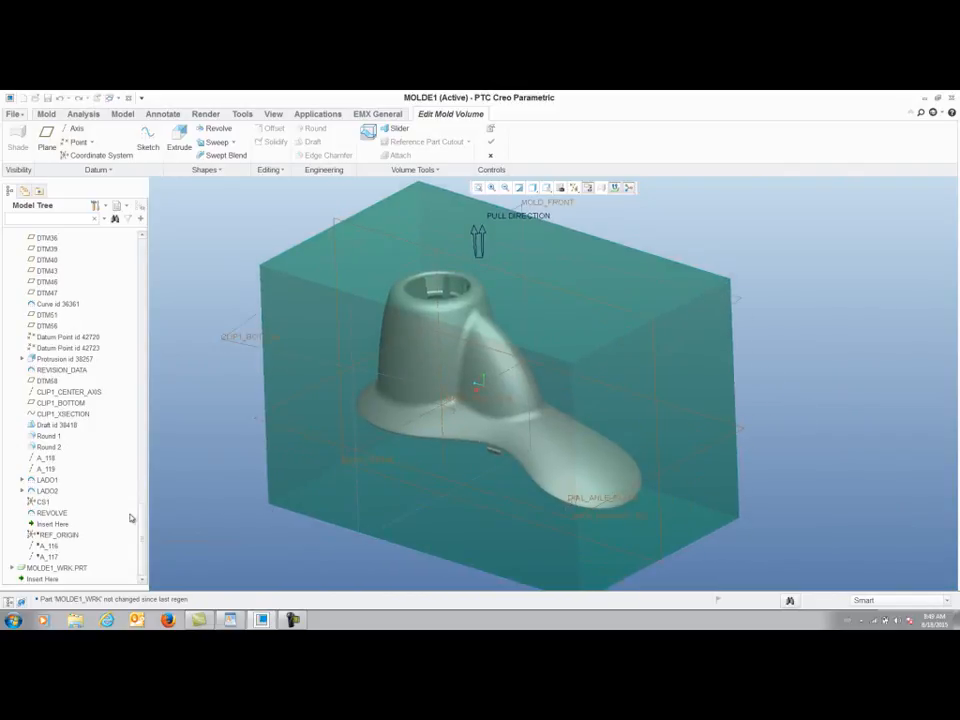
pyautogui.click(53, 482)
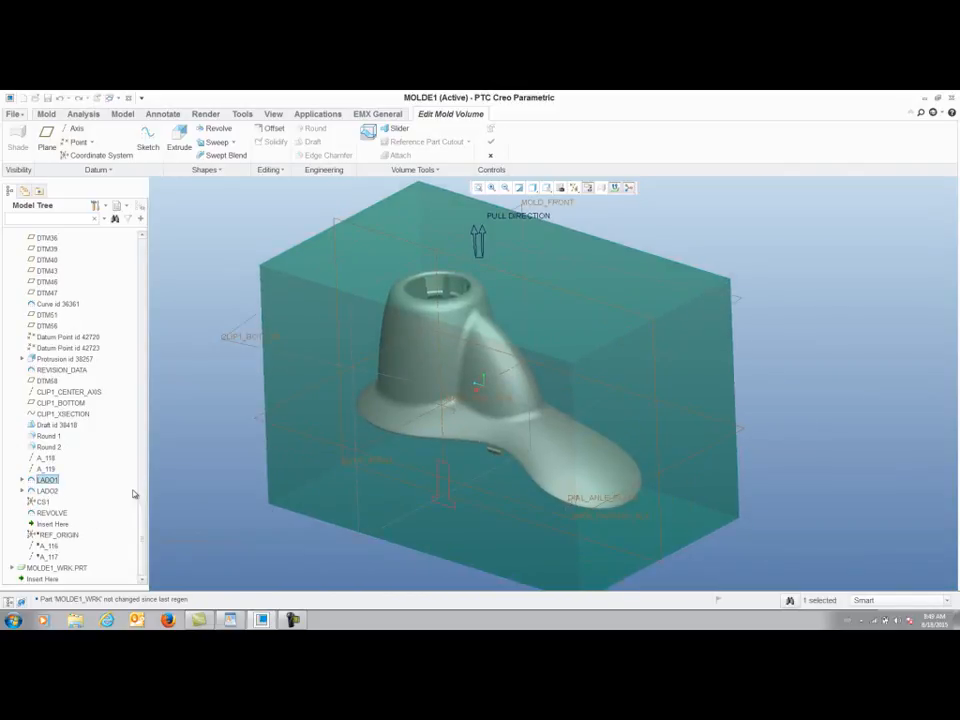
pyautogui.scroll(-3, 462, 518)
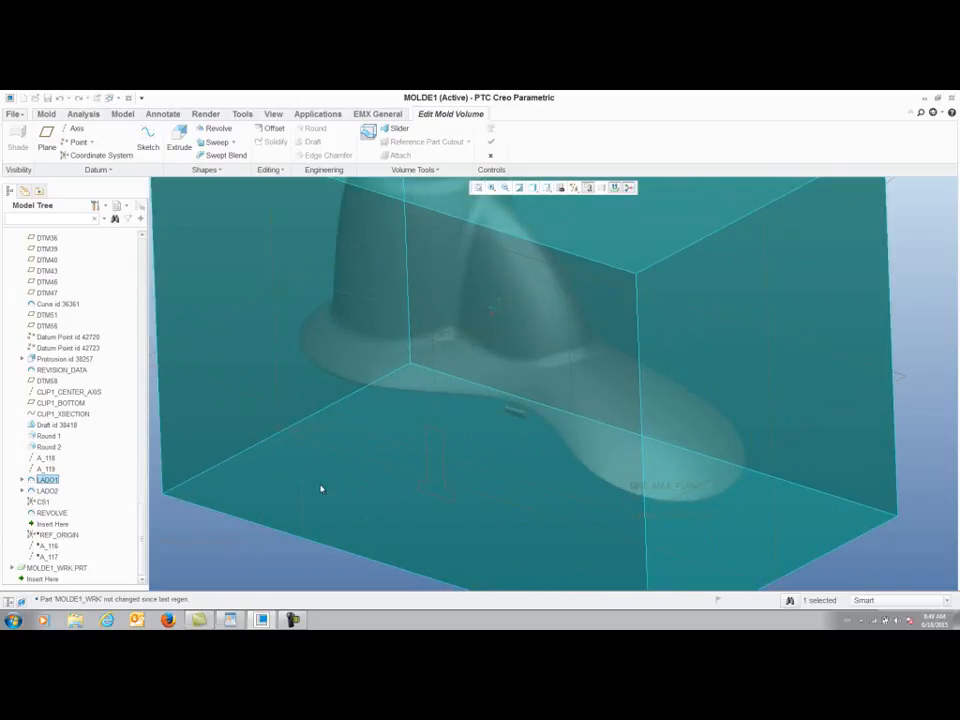
pyautogui.click(54, 514)
pyautogui.scroll(3, 536, 499)
pyautogui.keyDown('shift'); pyautogui.moveTo(557, 403); pyautogui.dragTo(583, 464, button='middle'); pyautogui.keyUp('shift')
pyautogui.scroll(-3, 492, 322)
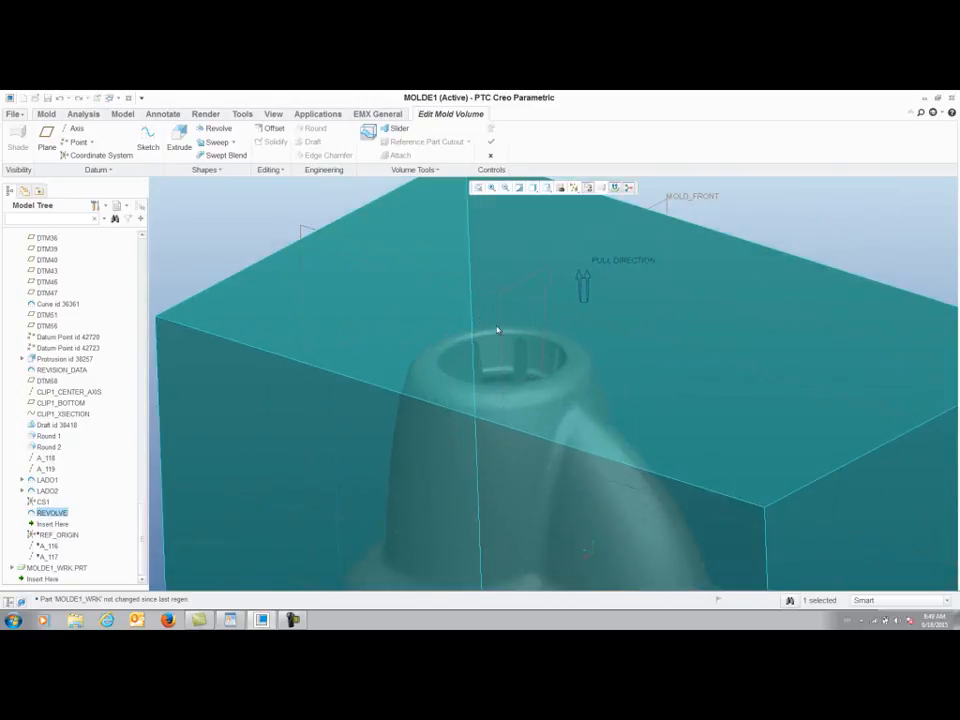
pyautogui.click(216, 129)
pyautogui.click(386, 142)
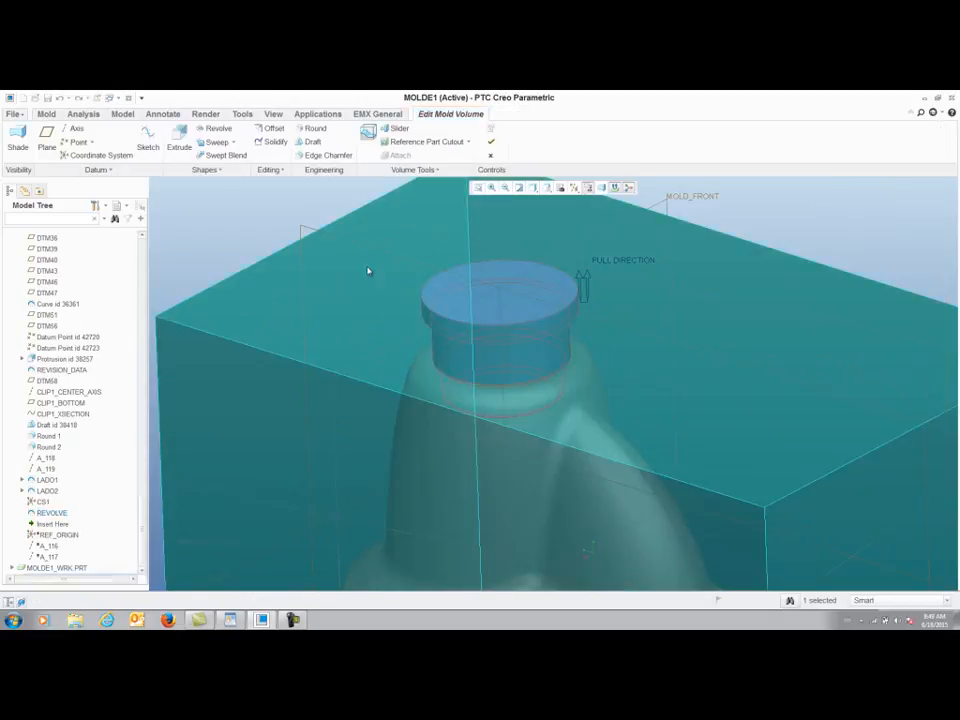
pyautogui.click(491, 142)
# Start a second mold volume and extrude the LADO1 sketch toward the part's clip, with its depth set to To Selected.
pyautogui.keyDown('shift'); pyautogui.moveTo(425, 355); pyautogui.dragTo(460, 325, button='middle'); pyautogui.keyUp('shift')
pyautogui.scroll(3, 407, 325)
pyautogui.click(537, 157)
pyautogui.click(545, 168)
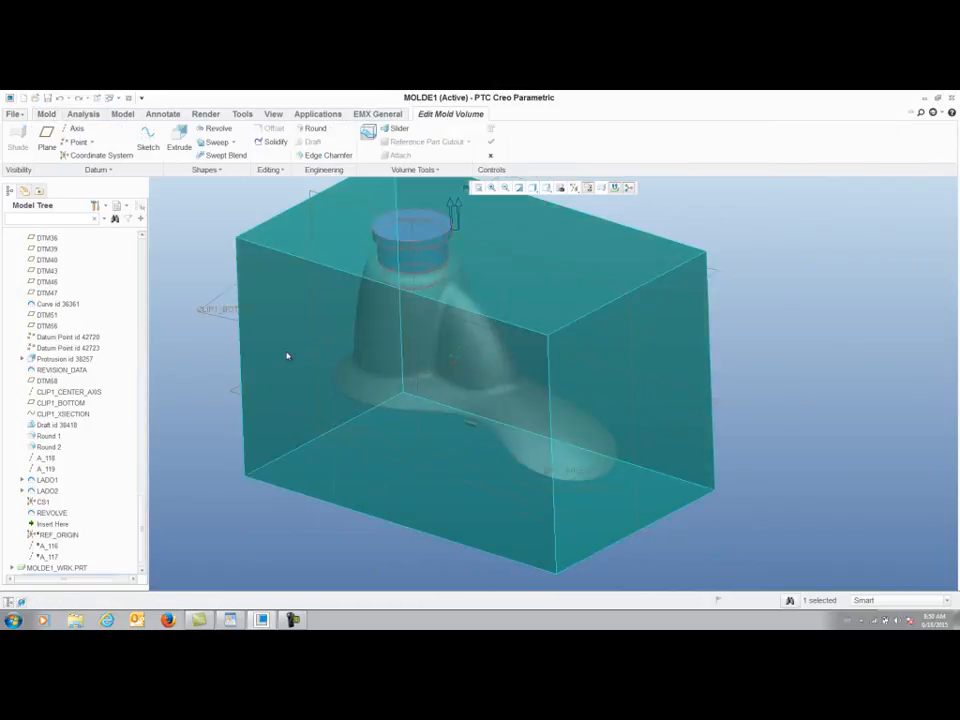
pyautogui.click(47, 480)
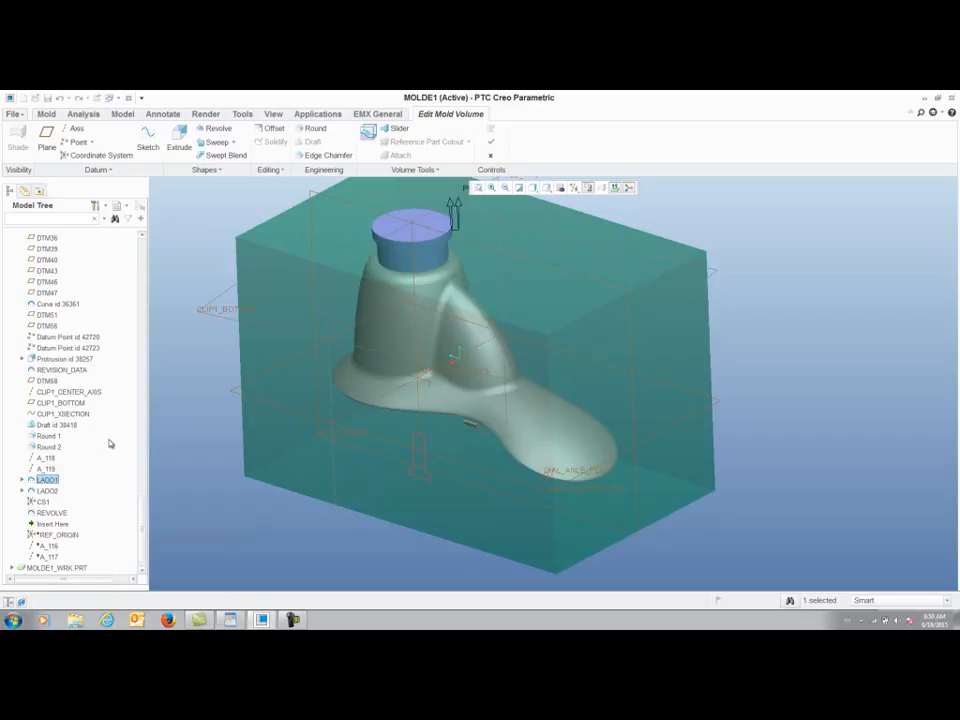
pyautogui.click(179, 140)
pyautogui.moveTo(353, 489); pyautogui.dragTo(465, 441)
pyautogui.scroll(5, 465, 441)
pyautogui.rightClick(462, 470)
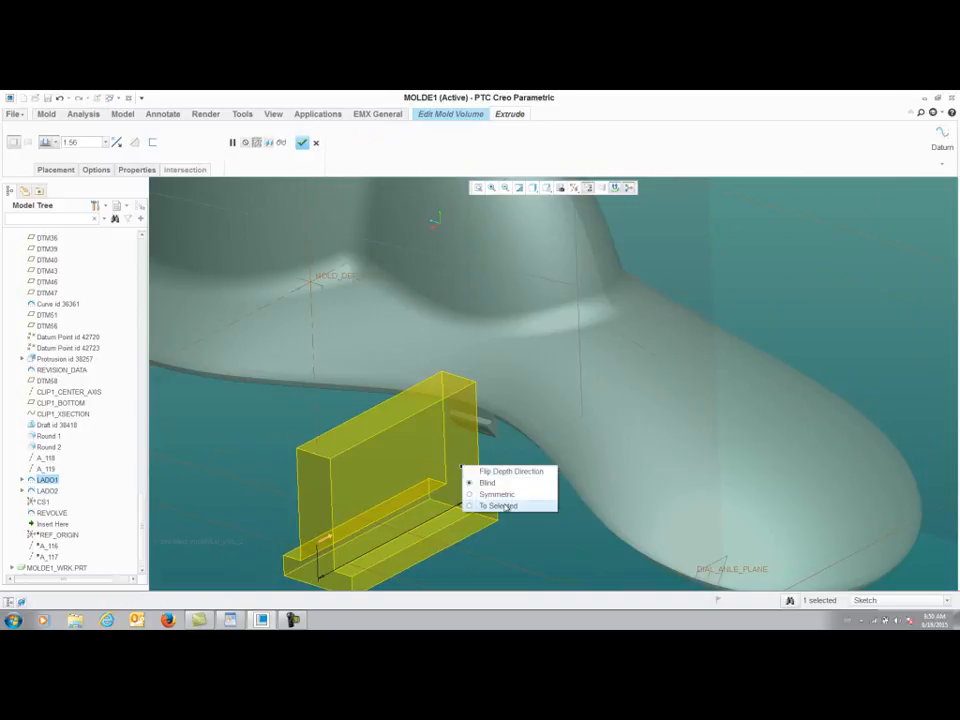
pyautogui.click(505, 507)
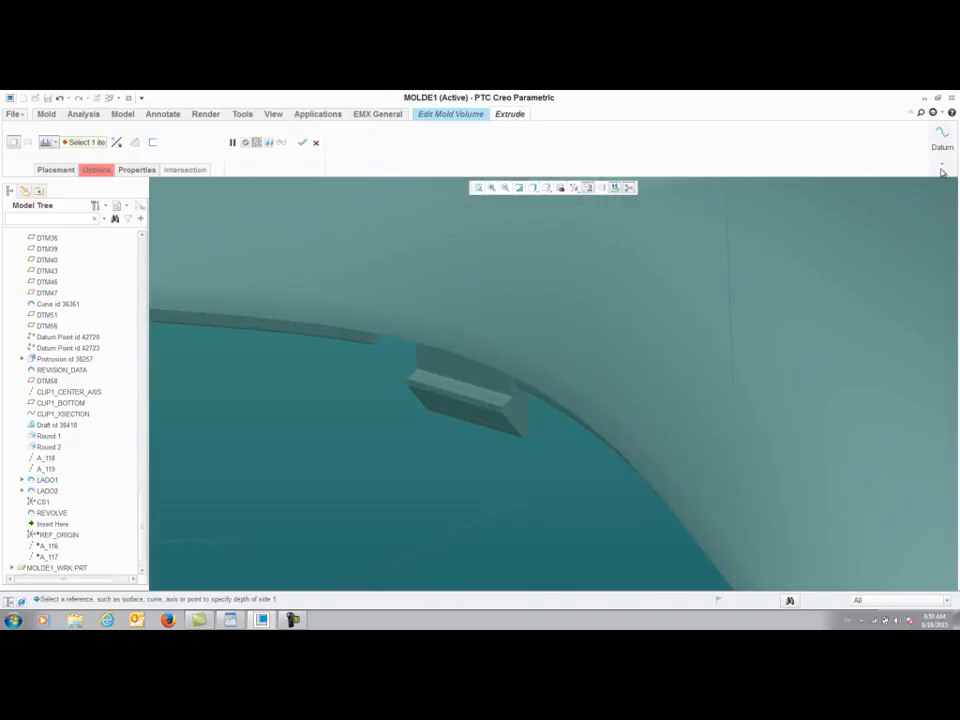
# Create a datum plane through axis A_118 parallel to the draft surface and complete the LADO1 extrusion up to it.
pyautogui.click(943, 166)
pyautogui.click(918, 198)
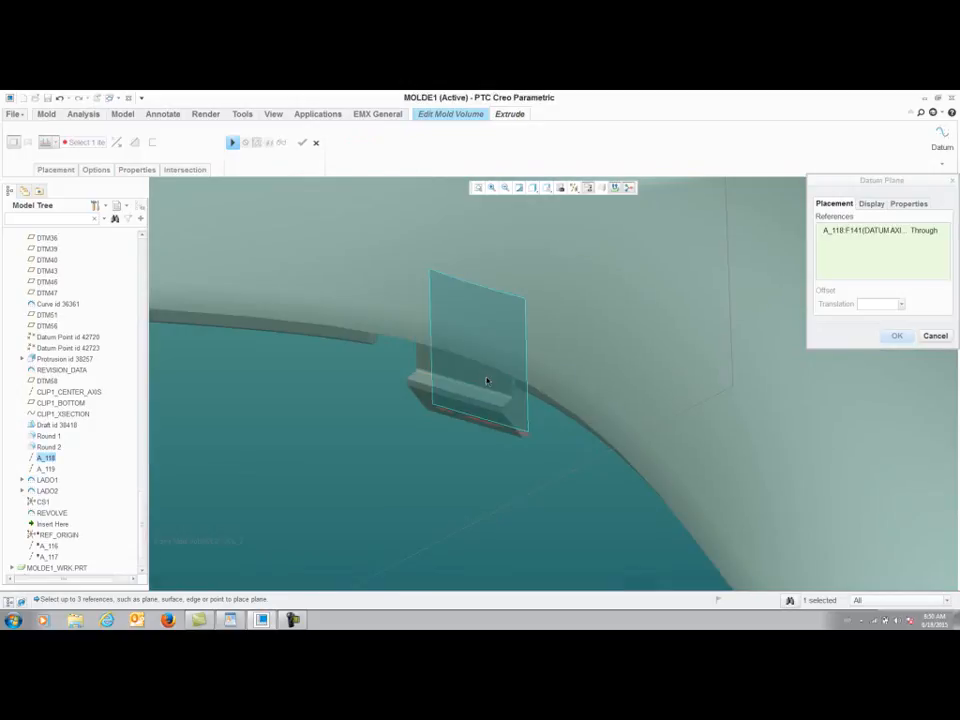
pyautogui.keyDown('ctrl'); pyautogui.click(651, 371); pyautogui.keyUp('ctrl')
pyautogui.click(929, 245)
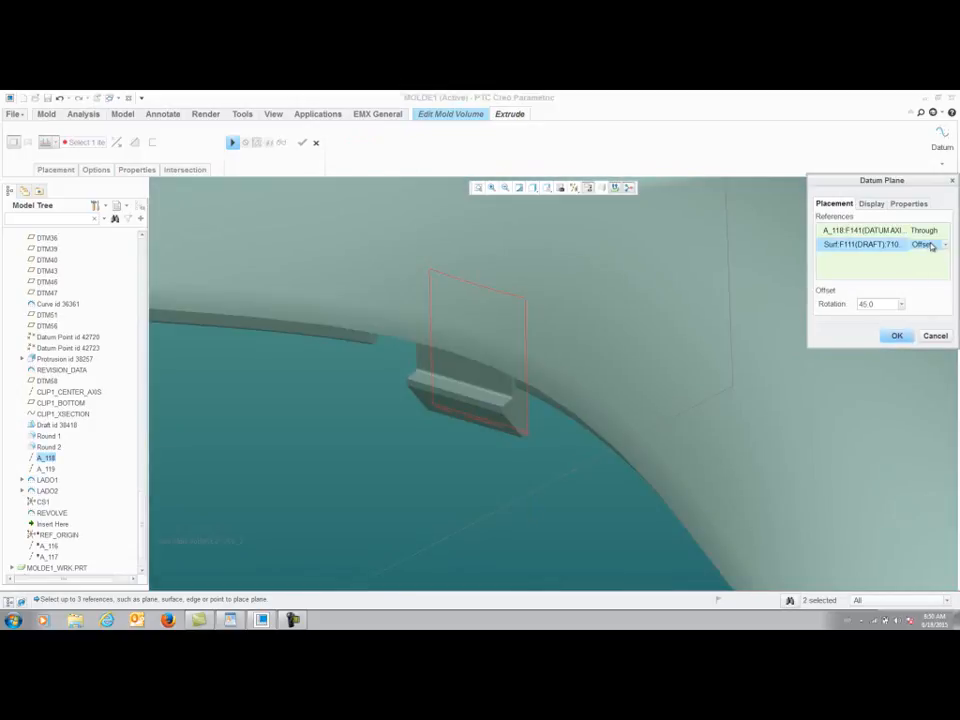
pyautogui.click(925, 263)
pyautogui.click(935, 336)
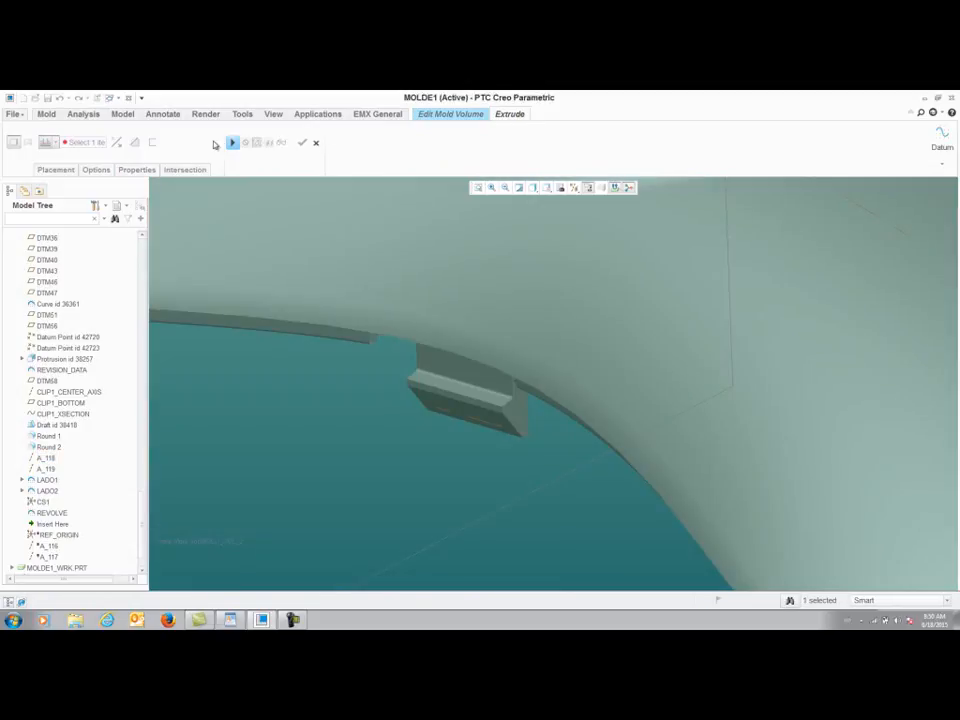
pyautogui.click(232, 143)
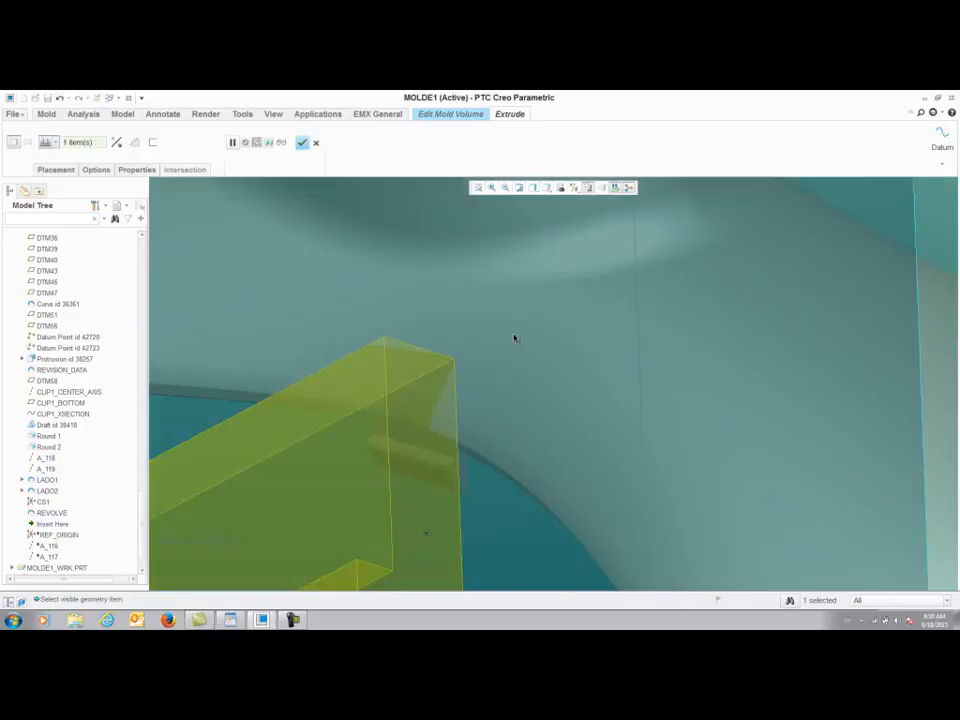
pyautogui.click(302, 143)
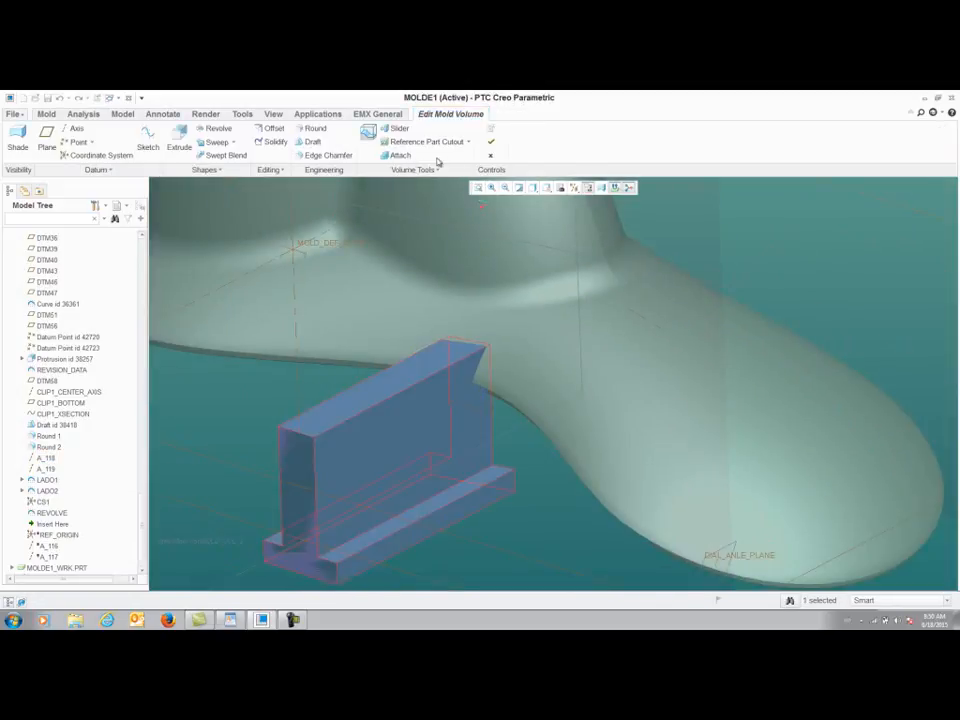
# Cut the reference part out of the LADO1 mold volume and finish that volume.
pyautogui.click(469, 144)
pyautogui.click(456, 167)
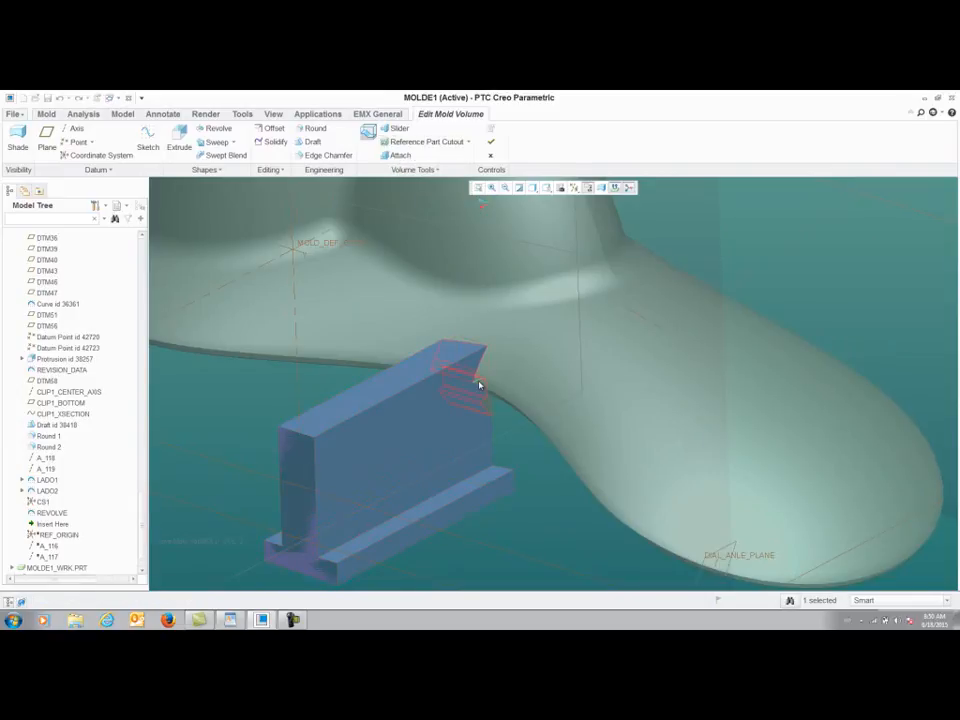
pyautogui.moveTo(480, 386)
pyautogui.mouseDown(button='middle')
pyautogui.moveTo(448, 366)
pyautogui.moveTo(466, 395)
pyautogui.moveTo(414, 416)
pyautogui.mouseUp(button='middle')
pyautogui.click(491, 145)
# Start a third mold volume and extrude the LADO2 sketch toward the opposite clip, with its depth set to To Selected.
pyautogui.scroll(3, 410, 380)
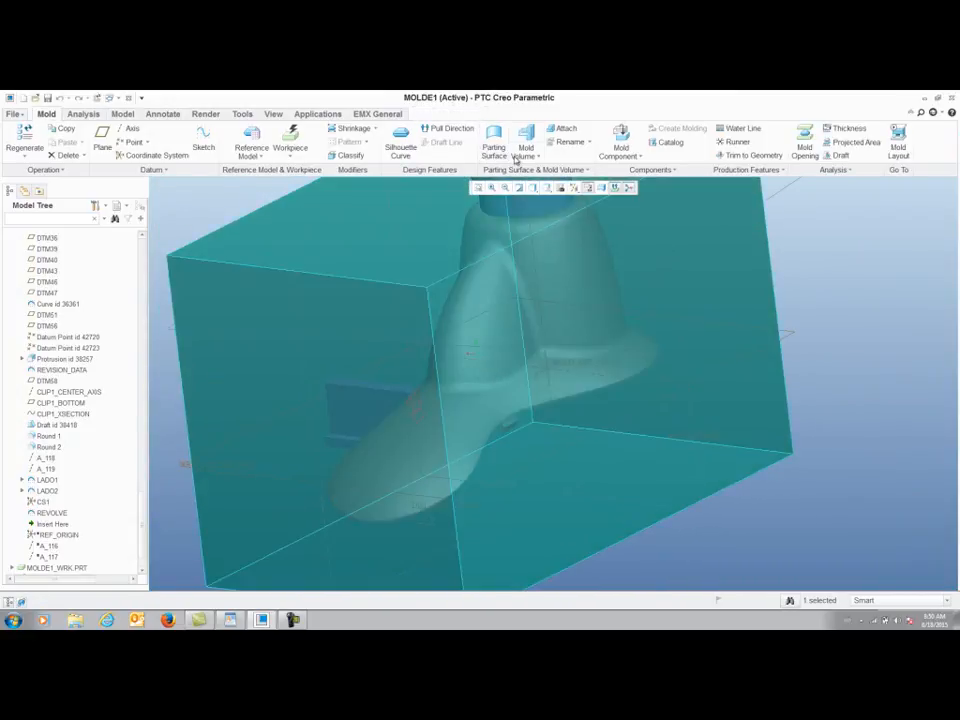
pyautogui.click(526, 152)
pyautogui.click(542, 174)
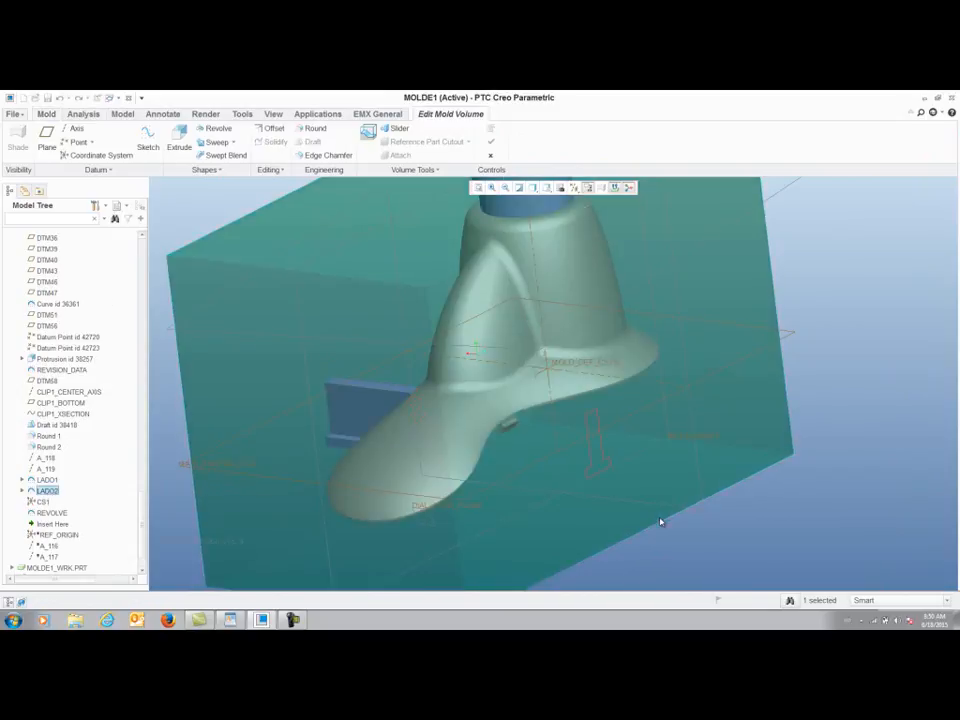
pyautogui.click(179, 140)
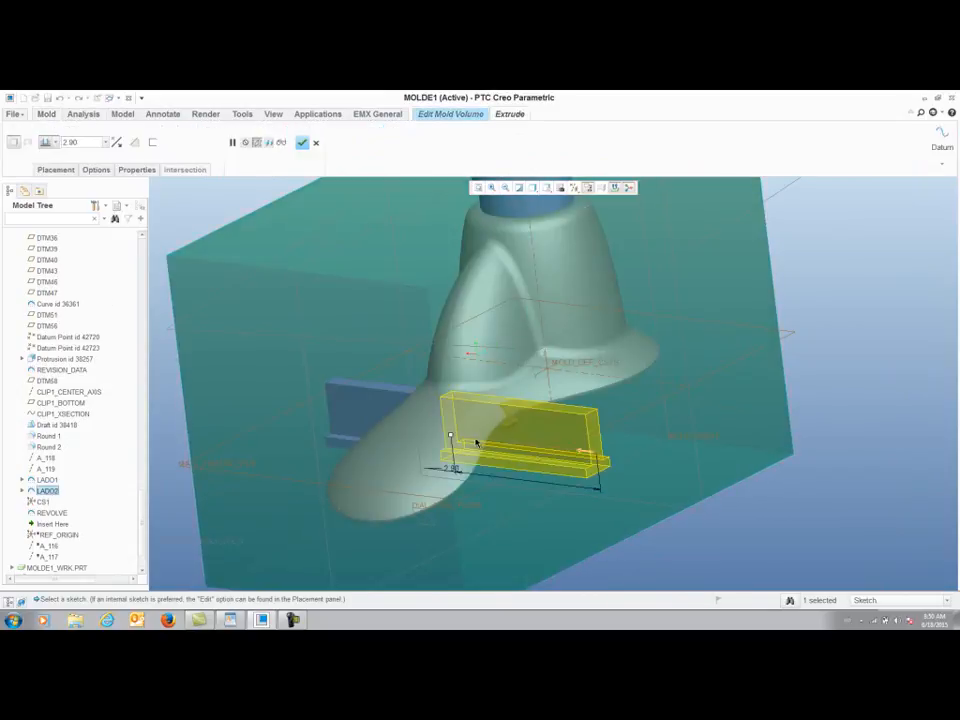
pyautogui.rightClick(450, 437)
pyautogui.click(489, 476)
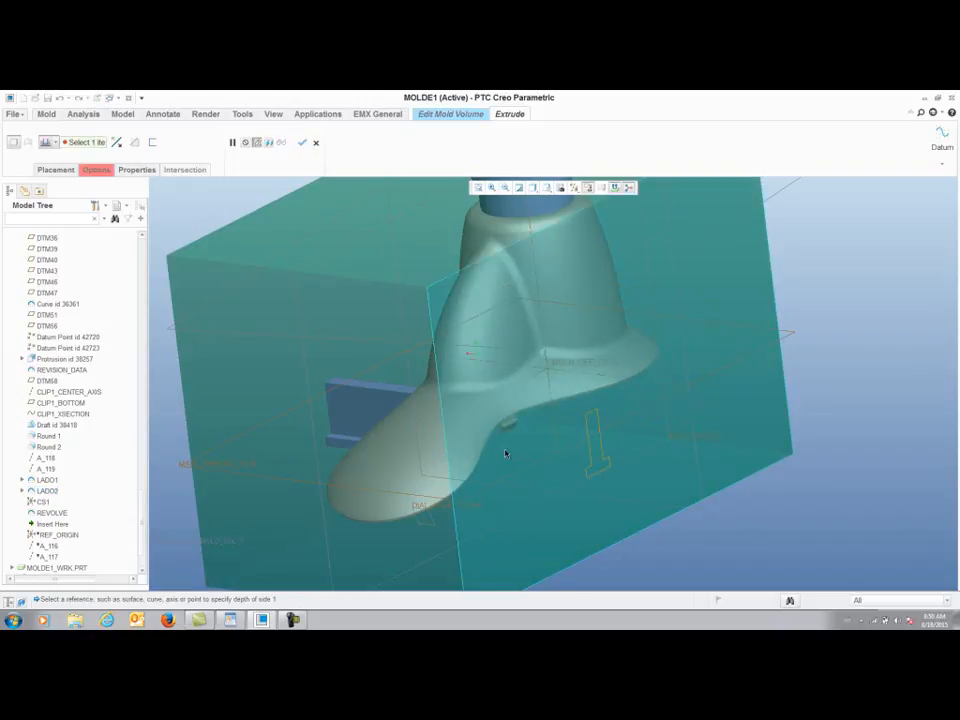
pyautogui.scroll(5, 501, 428)
# Create a datum plane through axis A_119 and parallel to the clip's draft surface.
pyautogui.click(941, 160)
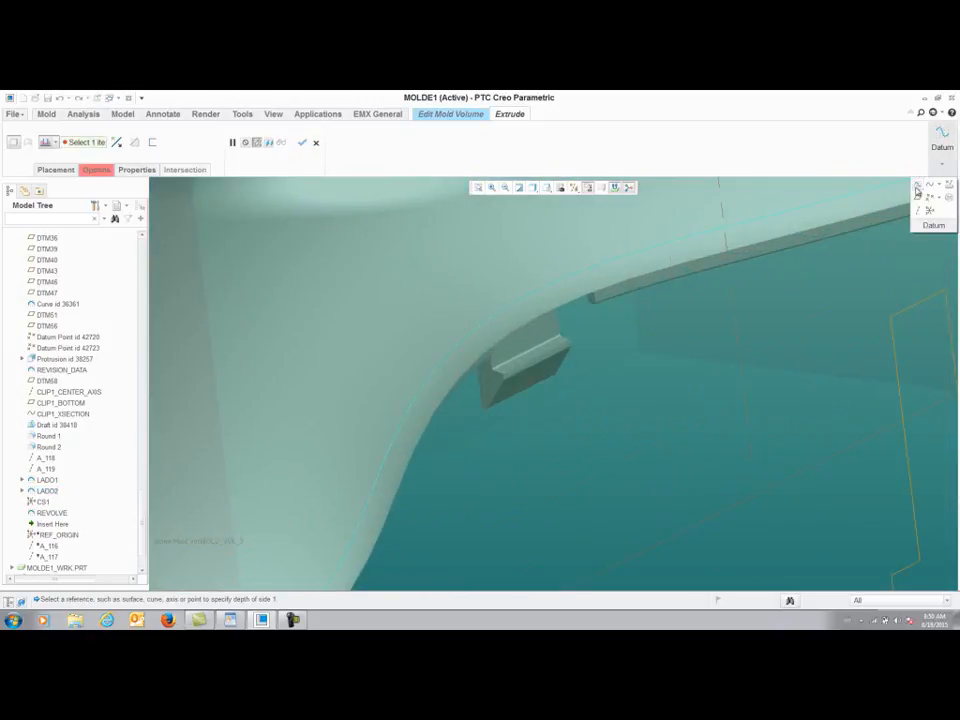
pyautogui.click(932, 192)
pyautogui.click(523, 354)
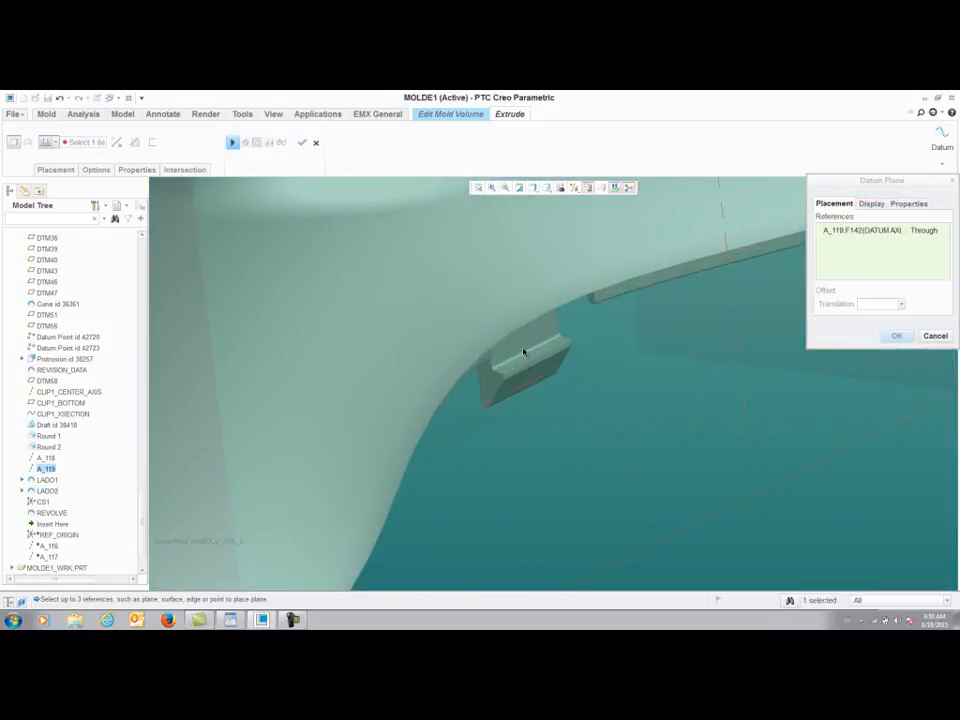
pyautogui.keyDown('ctrl'); pyautogui.click(617, 331); pyautogui.keyUp('ctrl')
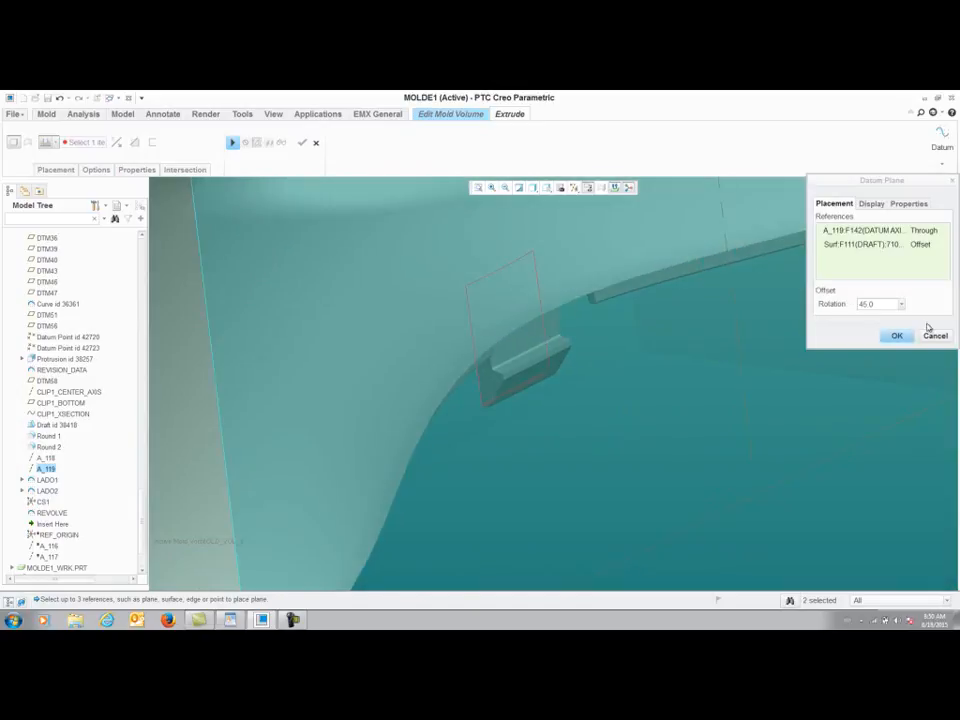
pyautogui.click(936, 246)
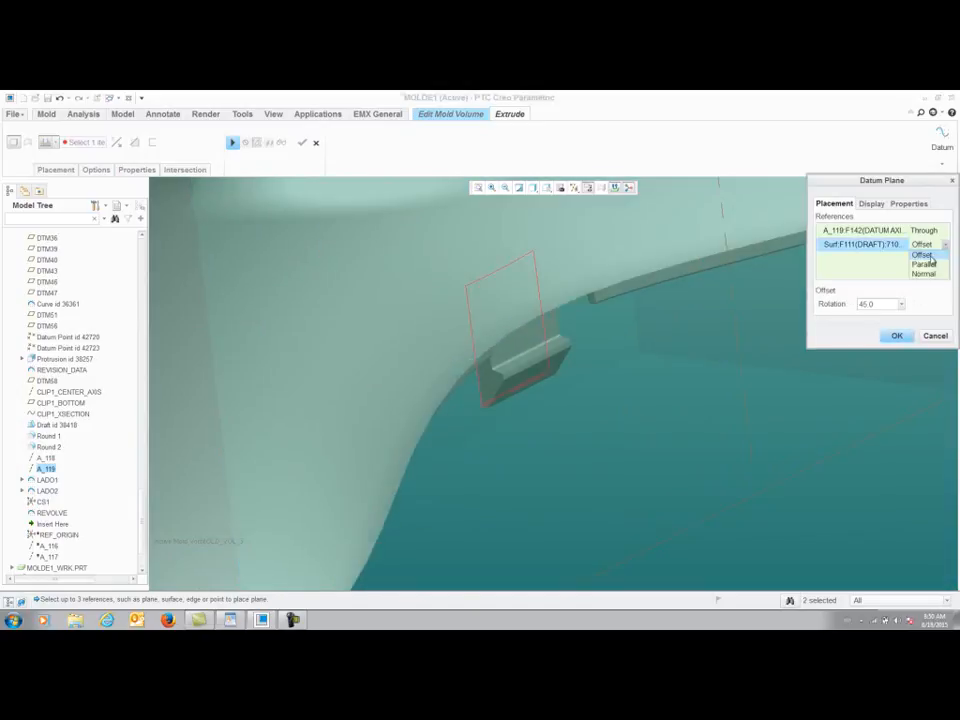
pyautogui.click(896, 335)
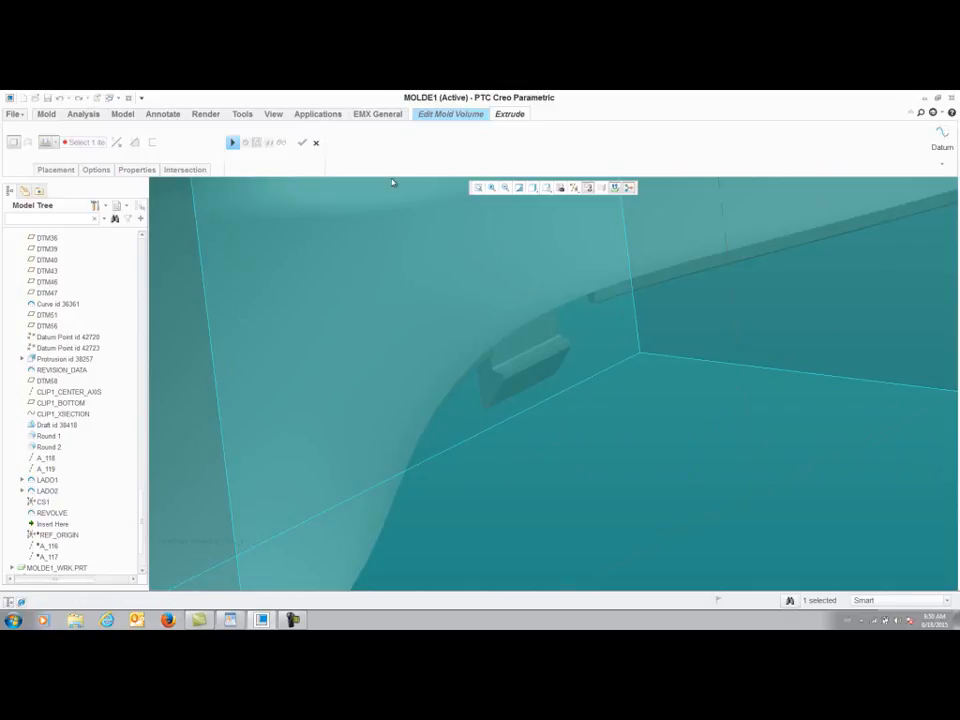
# Complete the LADO2 extrusion up to the new plane and finish the mold volume with the reference part cut out.
pyautogui.click(232, 143)
pyautogui.click(302, 144)
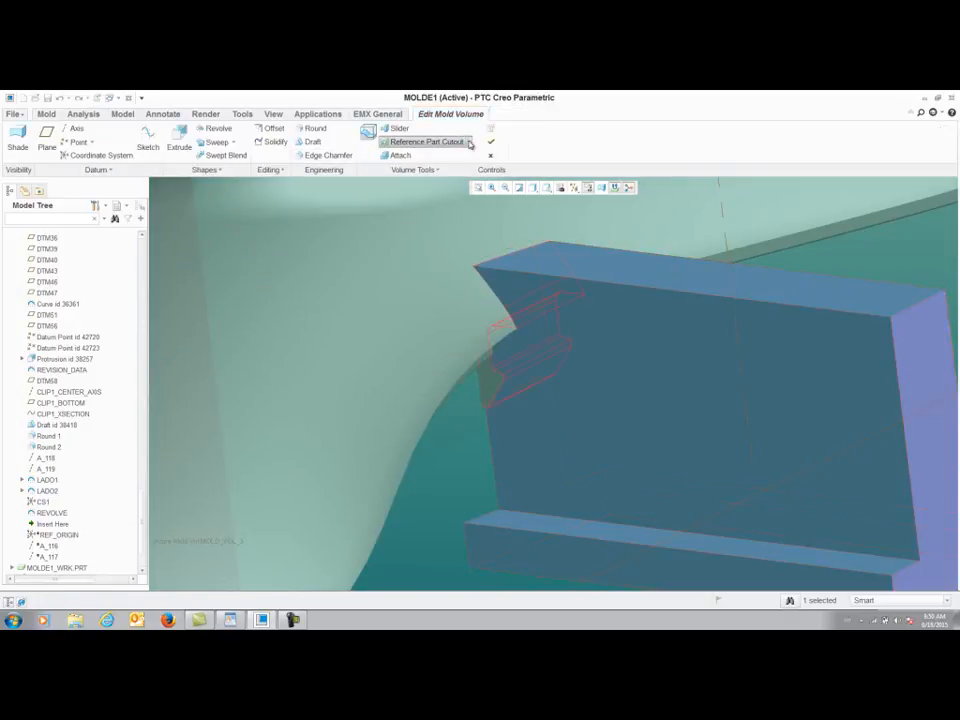
pyautogui.click(491, 141)
# Create a silhouette curve on the part, excluding loops 2, 3 and 4 so only the outer base loop is used.
pyautogui.scroll(-3, 497, 340)
pyautogui.scroll(-5, 497, 340)
pyautogui.moveTo(497, 340); pyautogui.dragTo(567, 350, button='middle')
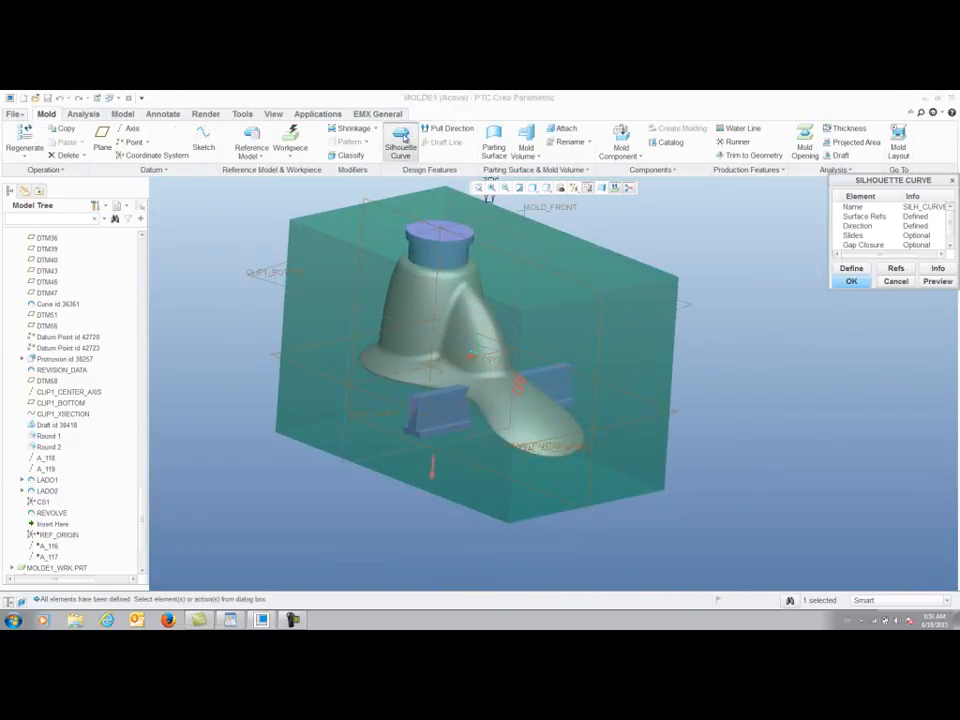
pyautogui.moveTo(726, 317); pyautogui.dragTo(738, 362, button='middle')
pyautogui.doubleClick(884, 245)
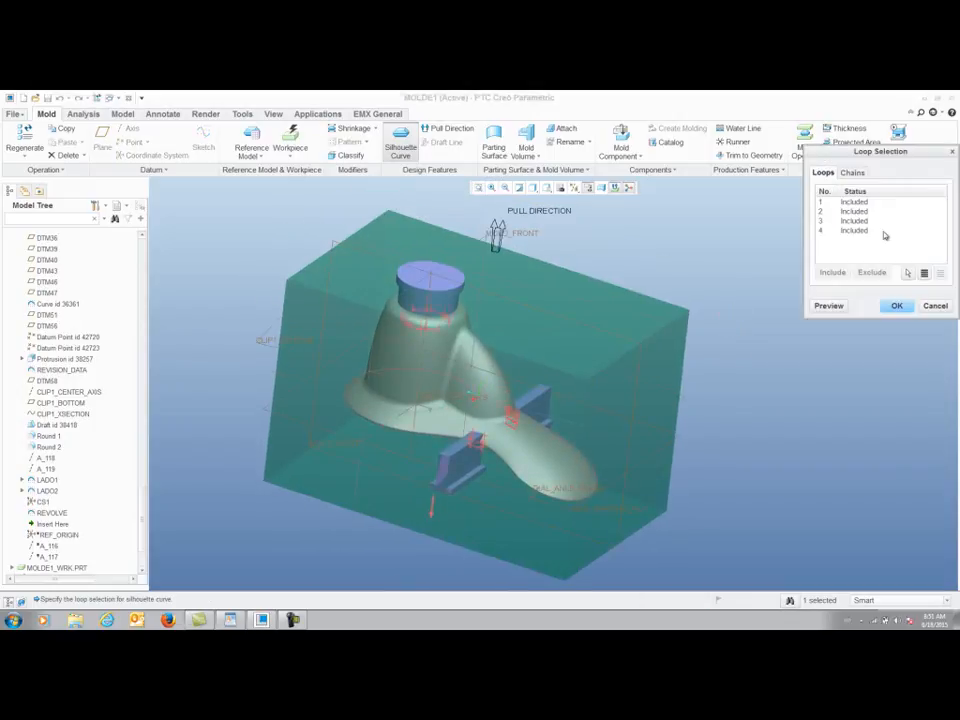
pyautogui.moveTo(883, 214); pyautogui.dragTo(881, 239)
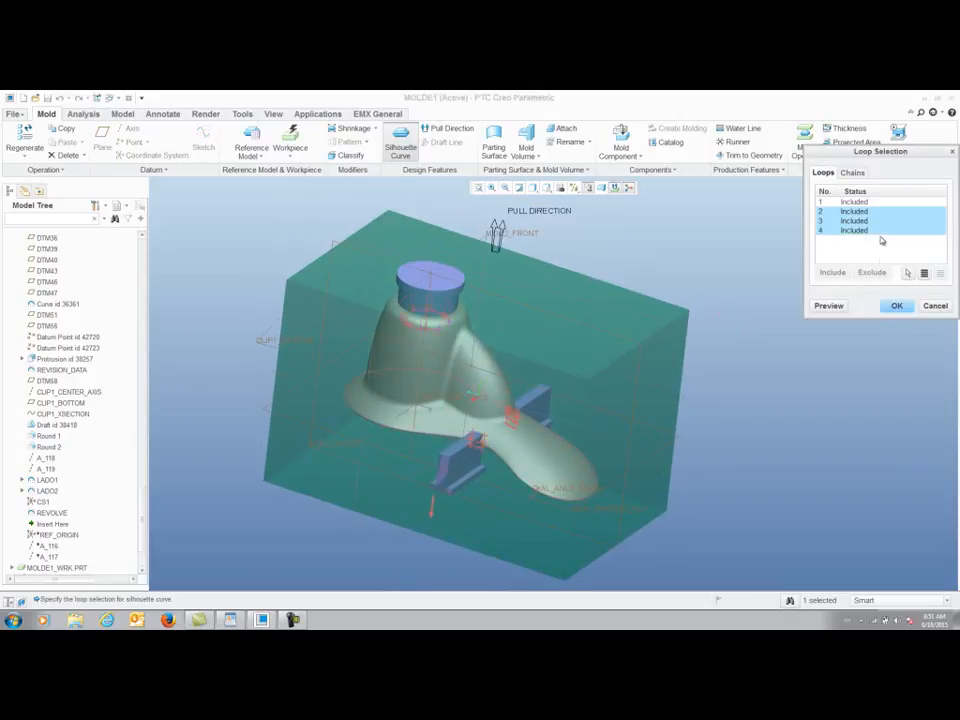
pyautogui.click(898, 306)
pyautogui.click(935, 281)
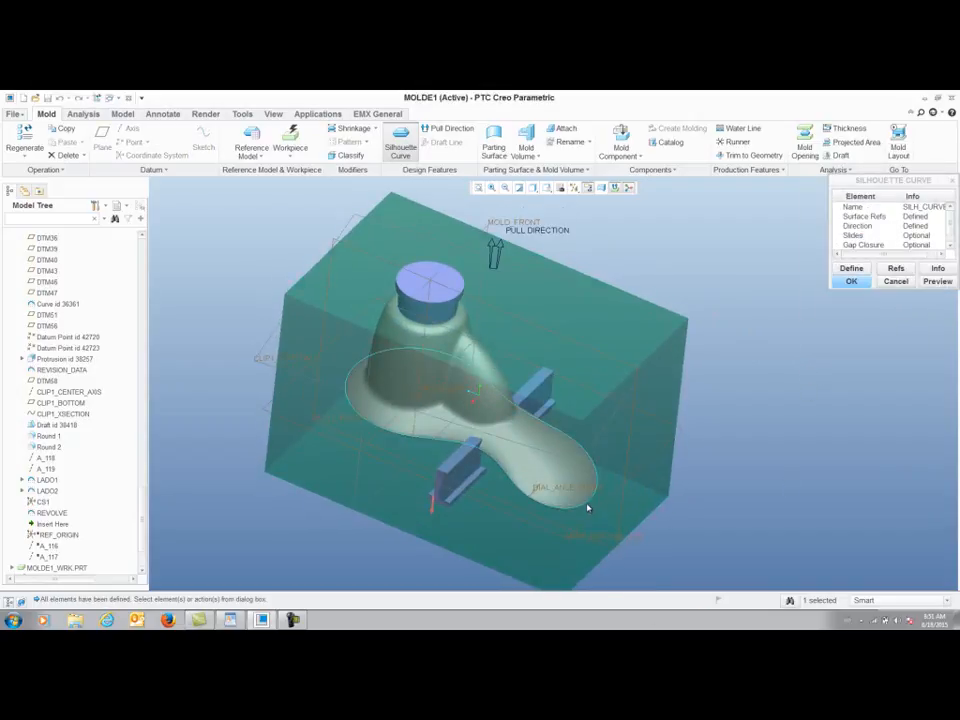
pyautogui.click(851, 281)
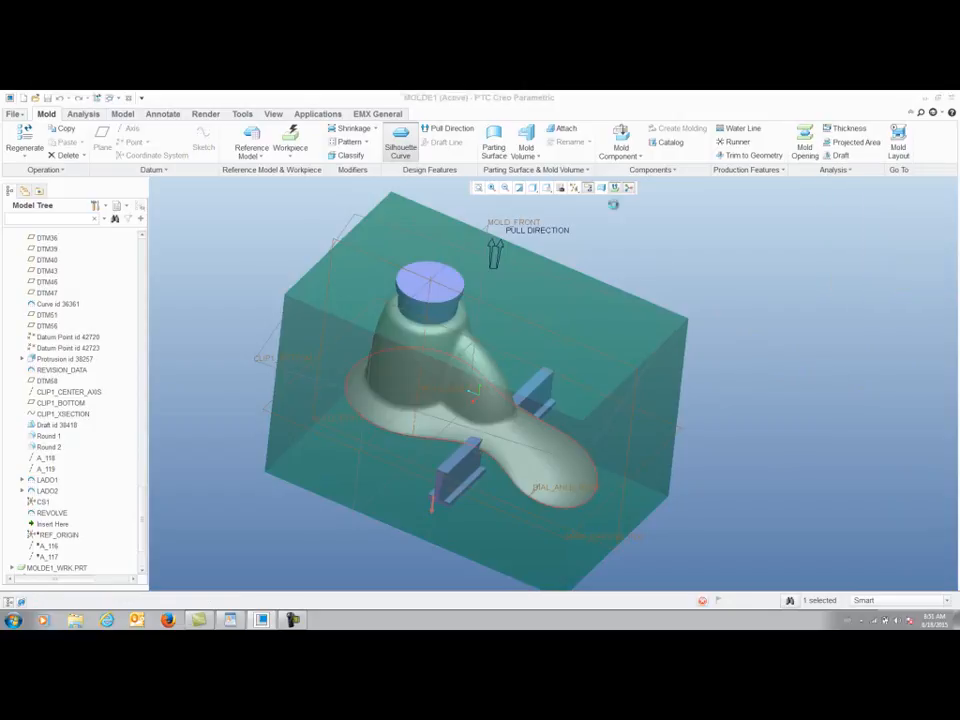
# Start a parting surface with a skirt surface bounded by the workpiece, using the silhouette curve, and preview it.
pyautogui.click(494, 143)
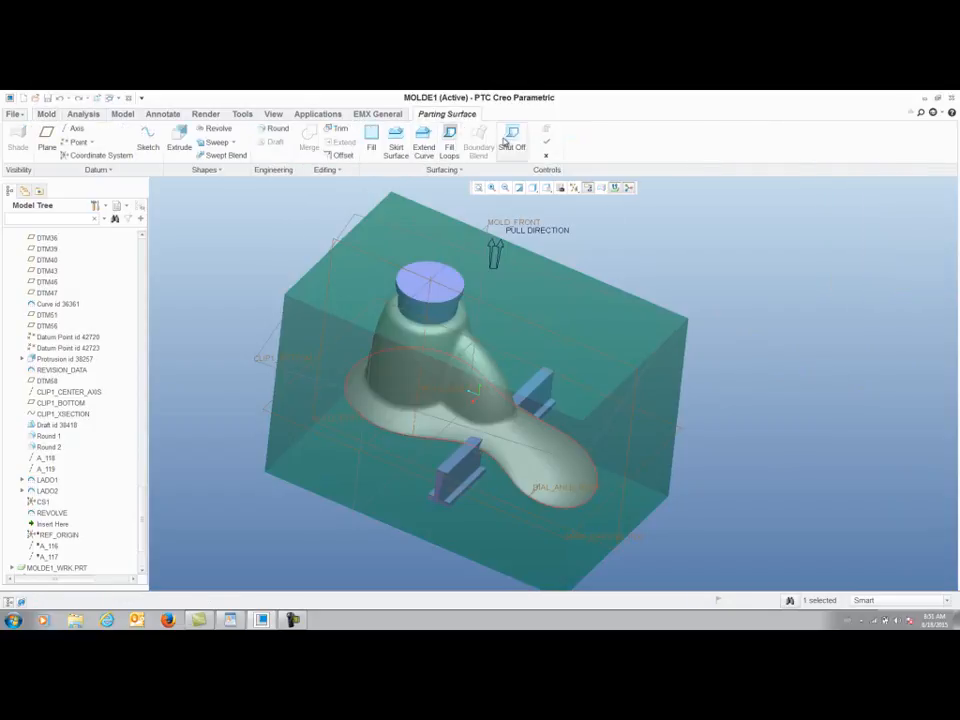
pyautogui.click(397, 143)
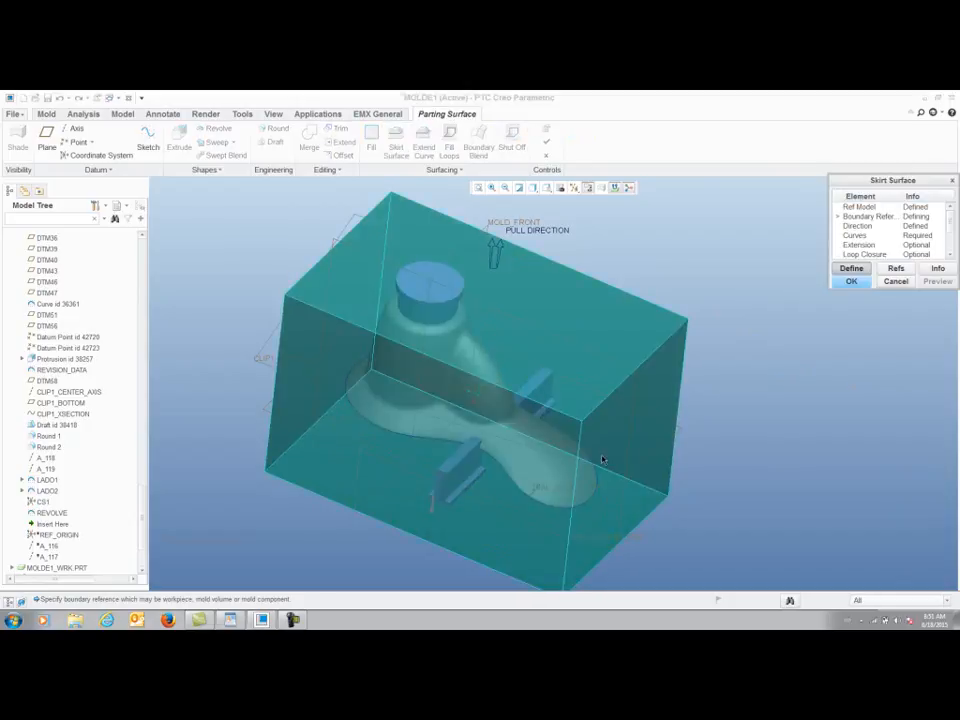
pyautogui.click(590, 500)
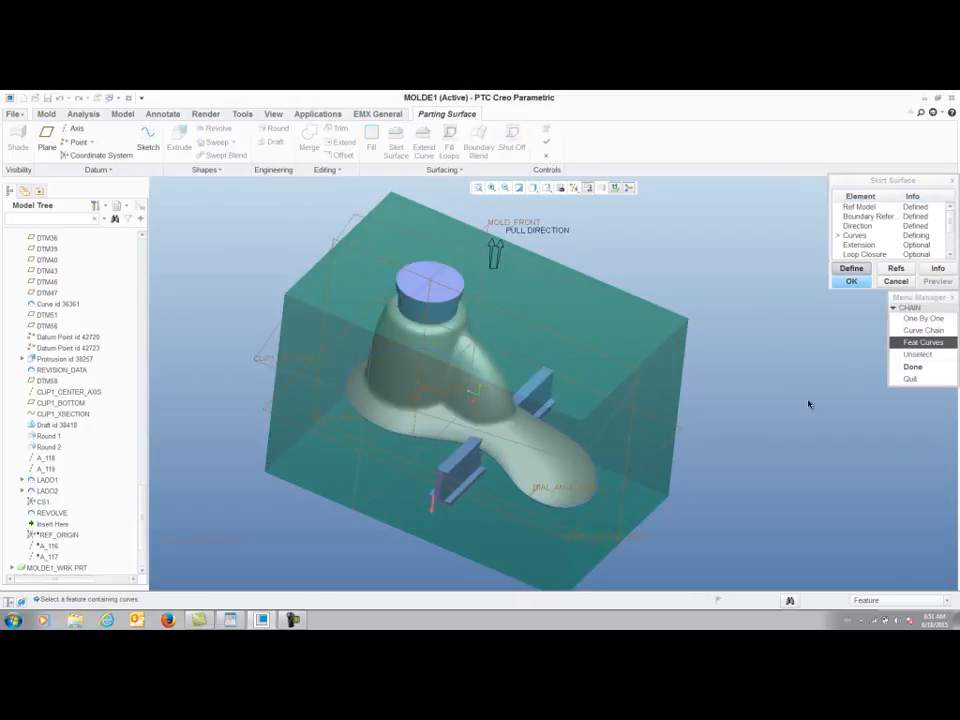
pyautogui.click(913, 366)
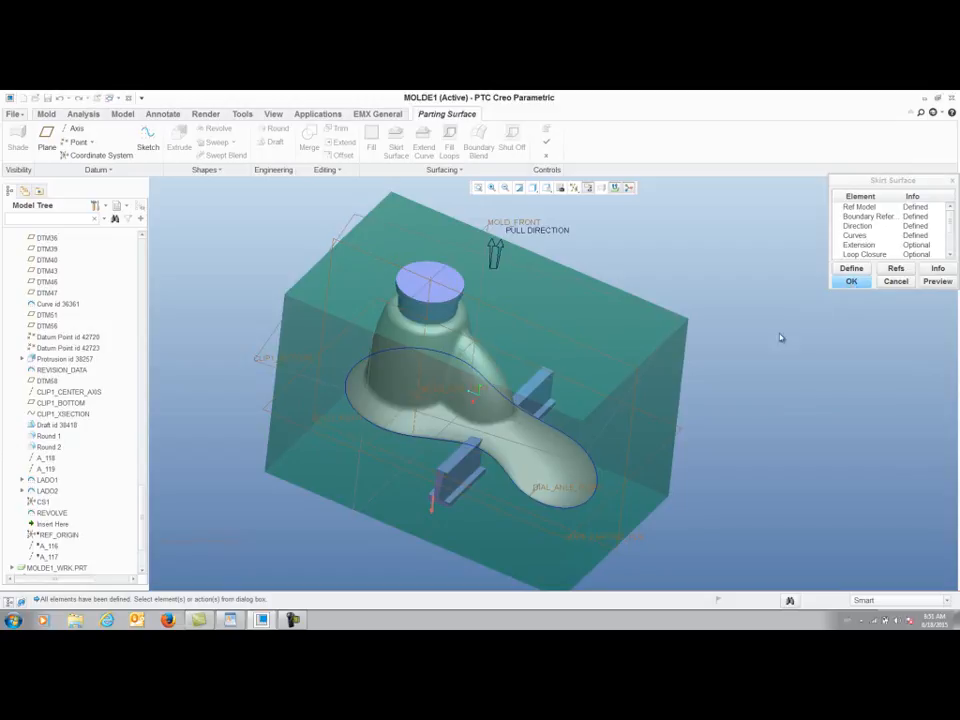
pyautogui.click(930, 283)
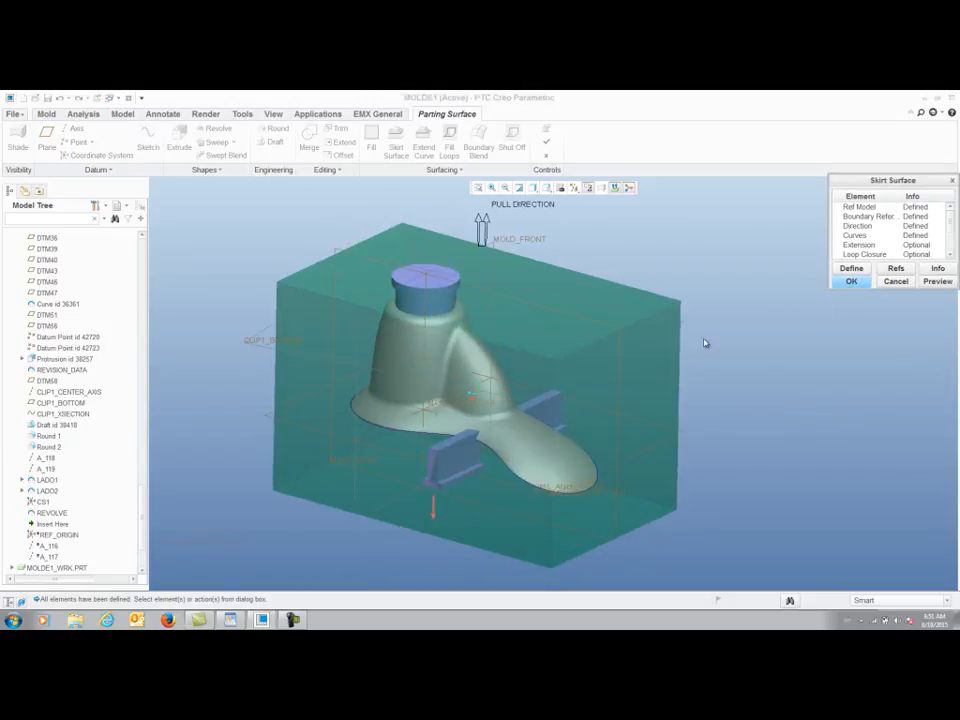
# Add an extension point set along the part's near long side, directed normal to the adjacent workpiece face.
pyautogui.click(853, 268)
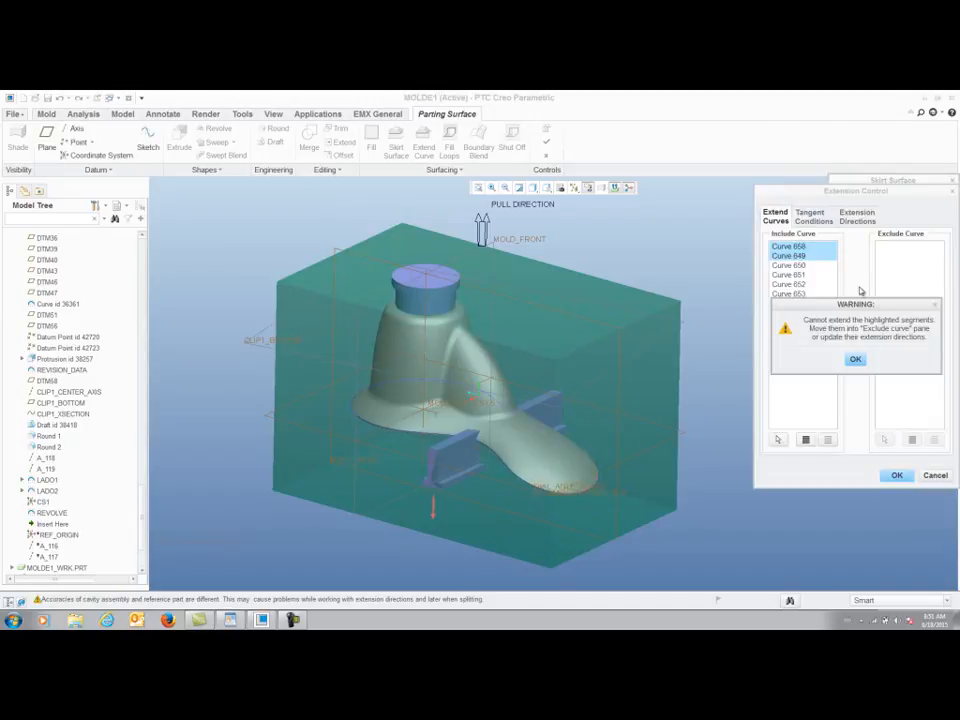
pyautogui.click(855, 358)
pyautogui.click(857, 216)
pyautogui.keyDown('shift'); pyautogui.moveTo(699, 346); pyautogui.dragTo(696, 290, button='middle'); pyautogui.keyUp('shift')
pyautogui.moveTo(692, 288); pyautogui.dragTo(675, 334, button='middle')
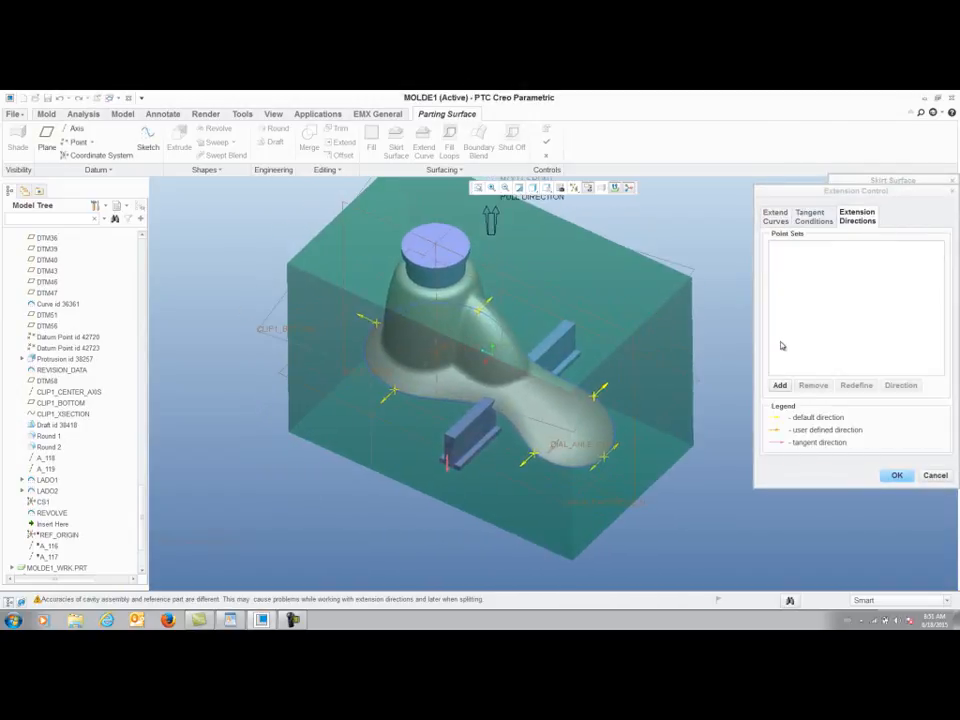
pyautogui.click(780, 386)
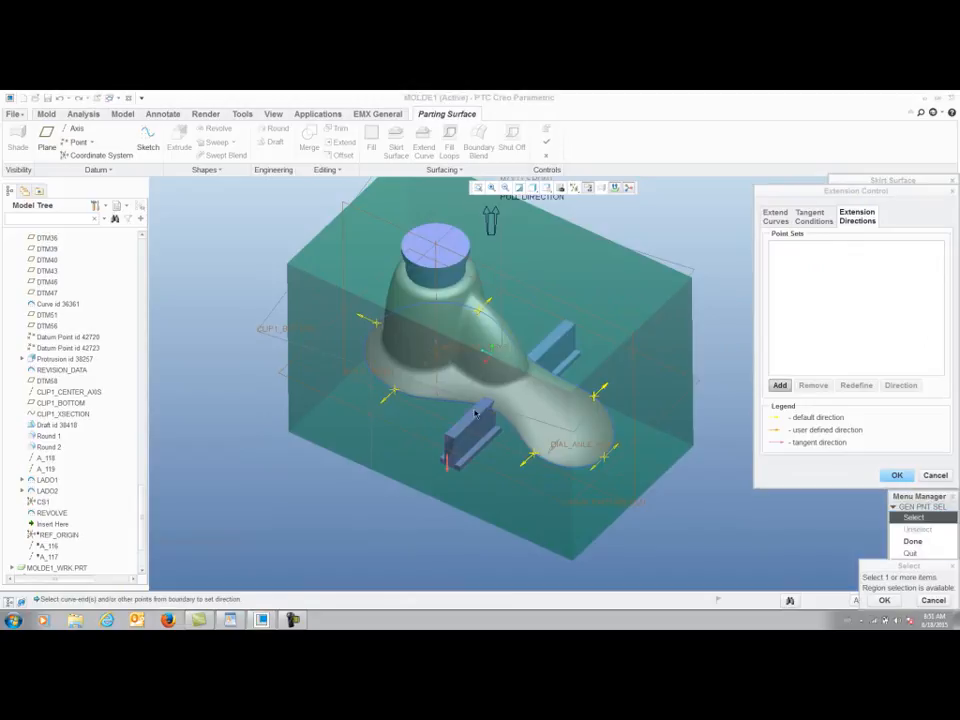
pyautogui.middleClick(545, 479)
pyautogui.middleClick(545, 479)
pyautogui.click(508, 506)
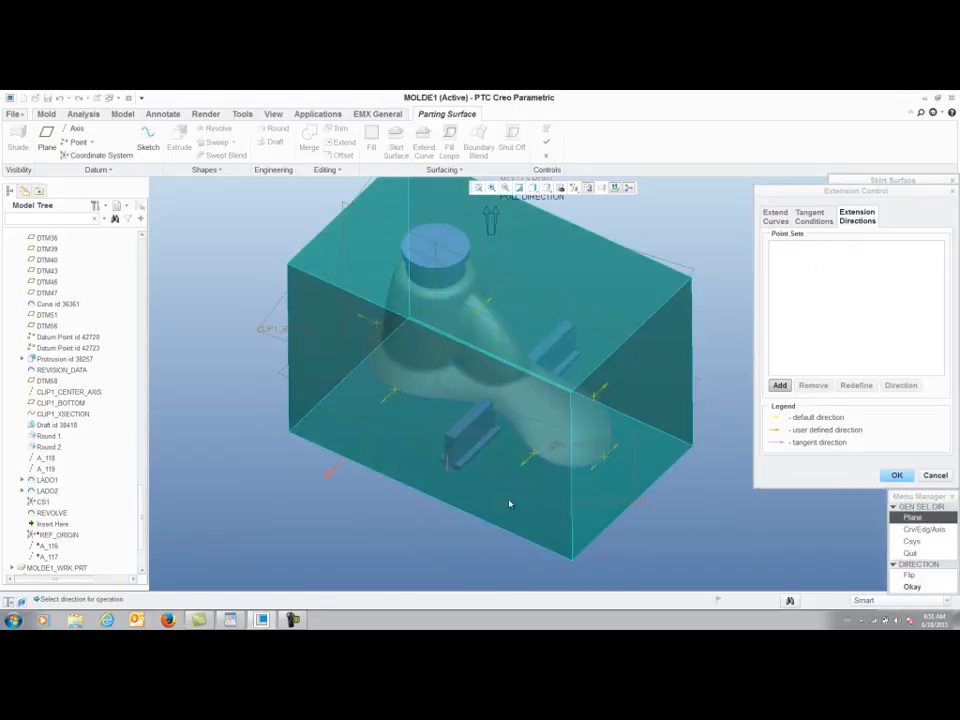
pyautogui.middleClick(508, 504)
pyautogui.moveTo(498, 449); pyautogui.dragTo(745, 417, button='middle')
# Add a second extension point set along the opposite long side, directed normal to that side's workpiece face.
pyautogui.click(780, 385)
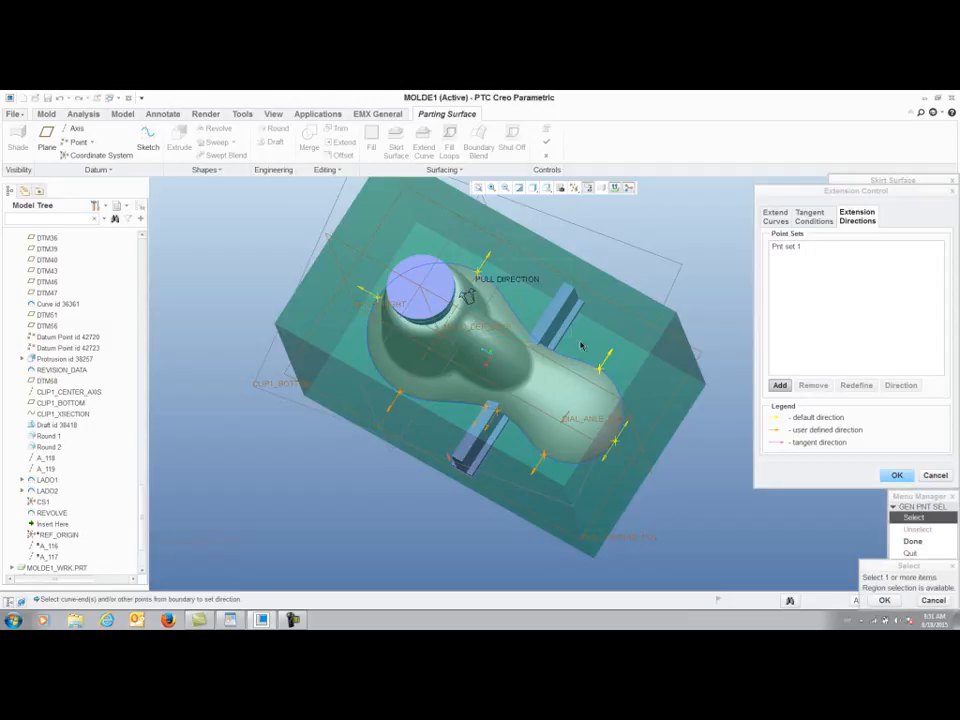
pyautogui.moveTo(636, 382)
pyautogui.mouseDown(button='middle')
pyautogui.moveTo(621, 401)
pyautogui.moveTo(583, 350)
pyautogui.moveTo(630, 333)
pyautogui.moveTo(640, 360)
pyautogui.mouseUp(button='middle')
pyautogui.middleClick(621, 401)
pyautogui.middleClick(627, 396)
pyautogui.click(624, 337)
pyautogui.middleClick(626, 355)
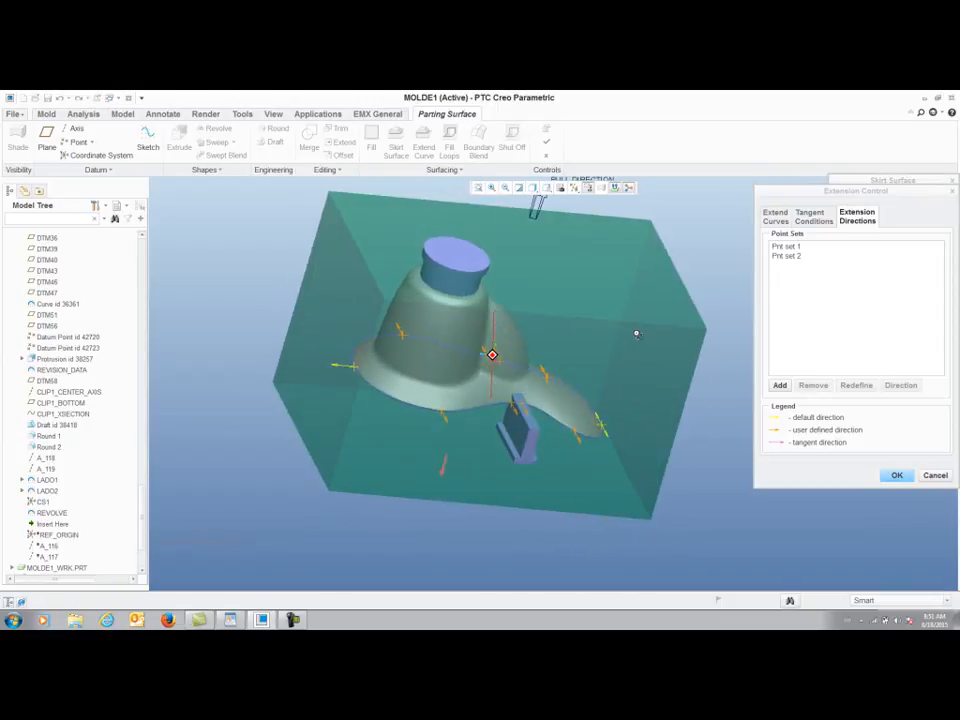
# Add a third extension point set at the part's wide end, directed normal to the end face of the workpiece.
pyautogui.click(780, 385)
pyautogui.middleClick(316, 394)
pyautogui.click(299, 386)
pyautogui.middleClick(298, 385)
pyautogui.moveTo(433, 433); pyautogui.dragTo(420, 408, button='middle')
# Add a fourth extension point set at the part's narrow tip, directed normal to the dial angle datum plane.
pyautogui.click(780, 385)
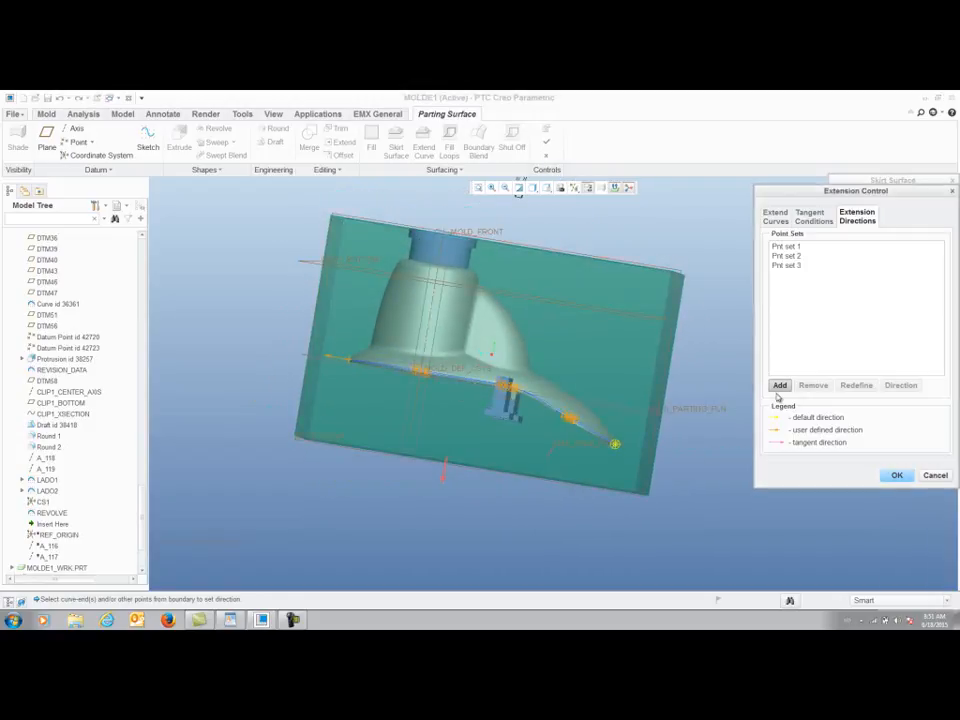
pyautogui.middleClick(635, 463)
pyautogui.scroll(-5, 591, 471)
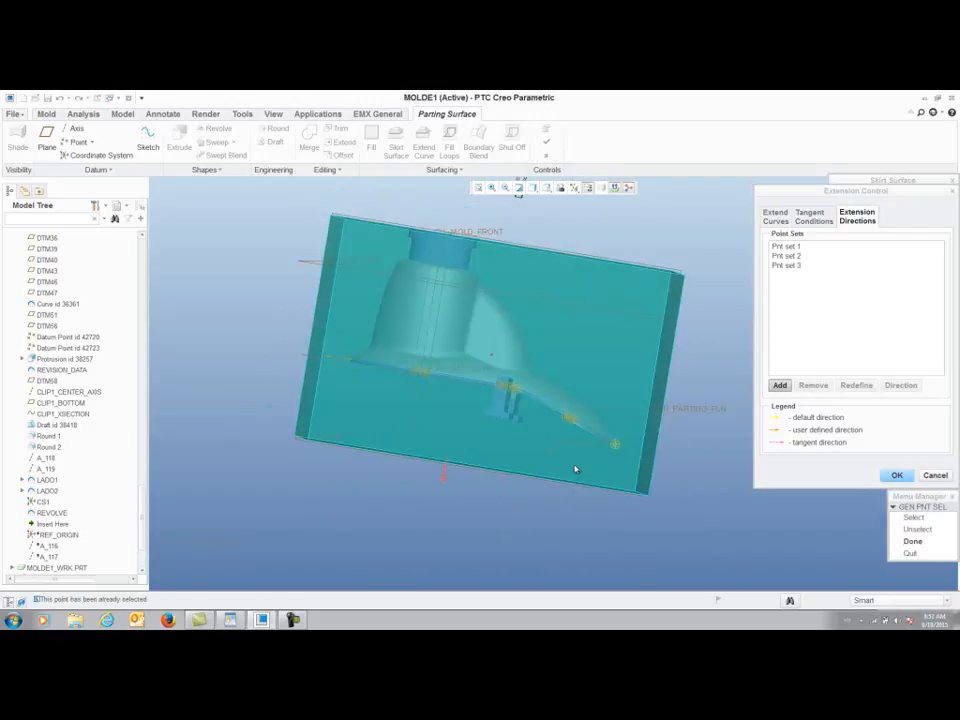
pyautogui.click(913, 541)
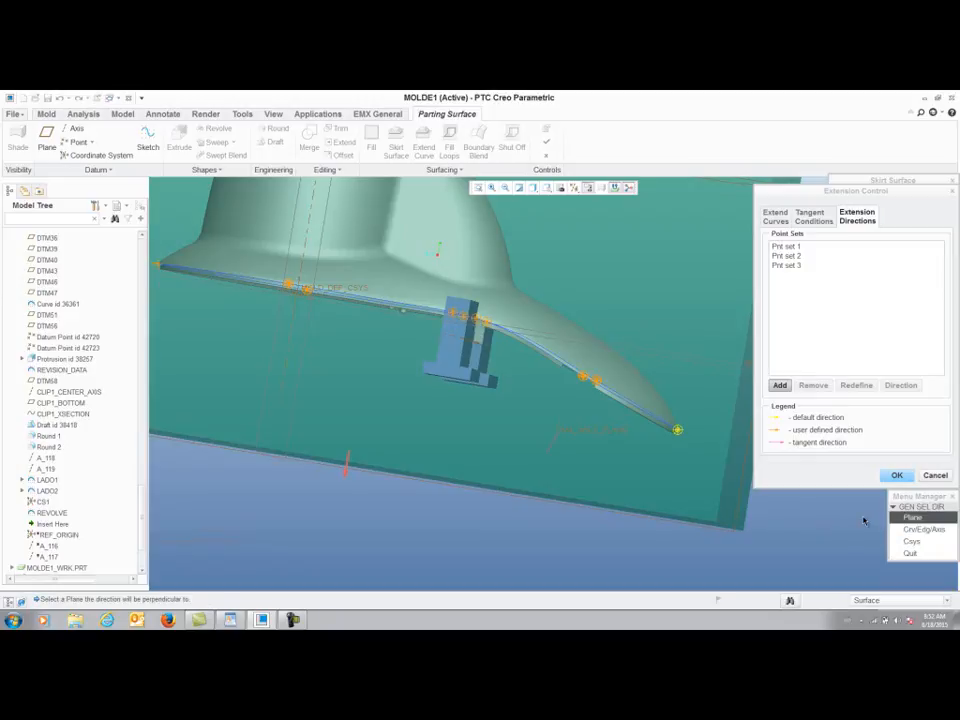
pyautogui.click(561, 438)
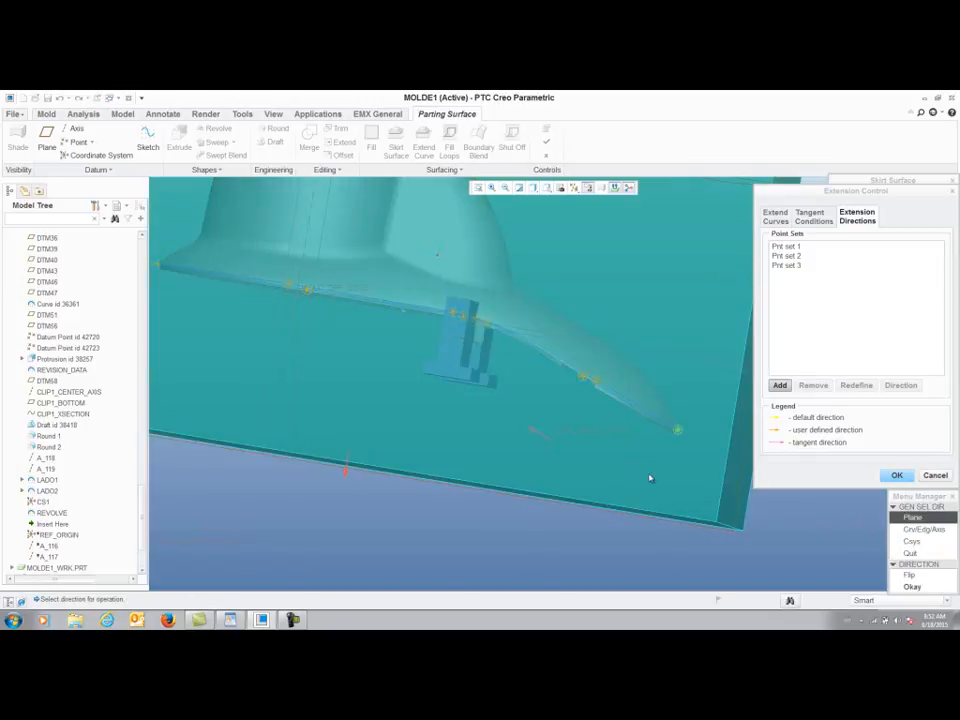
pyautogui.click(910, 586)
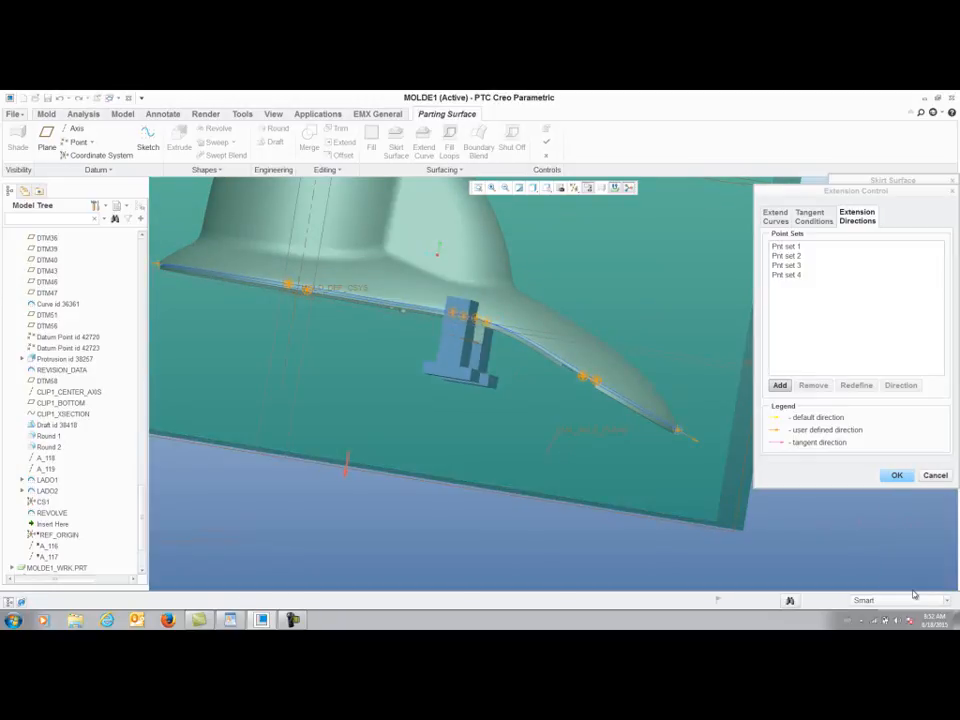
# Accept the four extension directions and preview the skirt surface across the workpiece.
pyautogui.click(897, 476)
pyautogui.click(932, 286)
pyautogui.scroll(4, 523, 381)
pyautogui.moveTo(523, 381); pyautogui.dragTo(517, 428, button='middle')
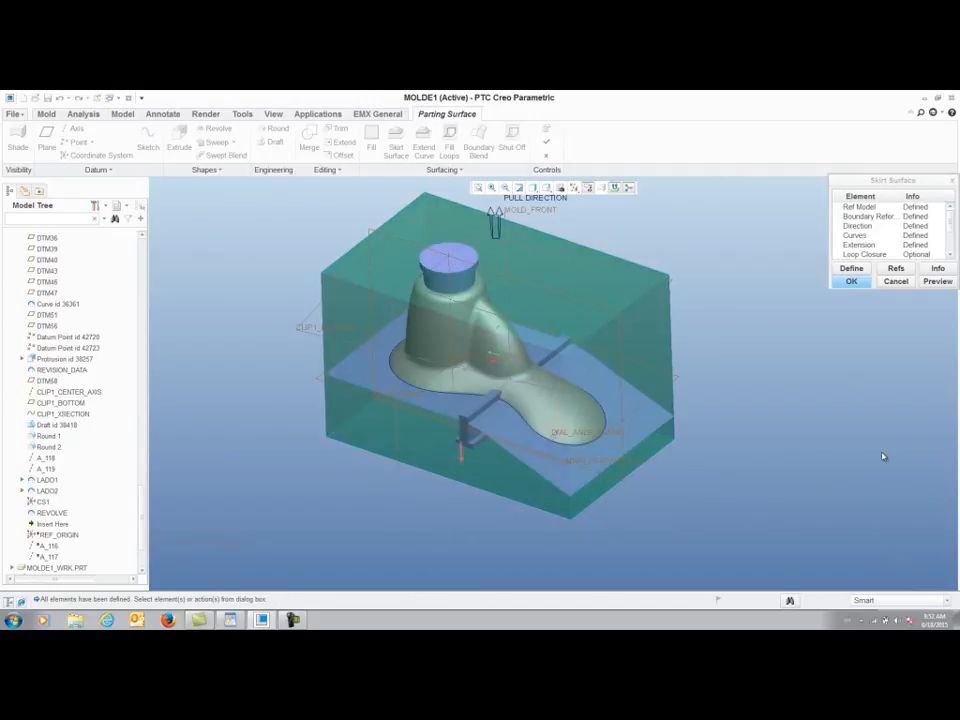
# Define the skirt's shutoff extension by a sketched boundary on the workpiece's upper face with the default sketch orientation.
pyautogui.scroll(-2, 877, 240)
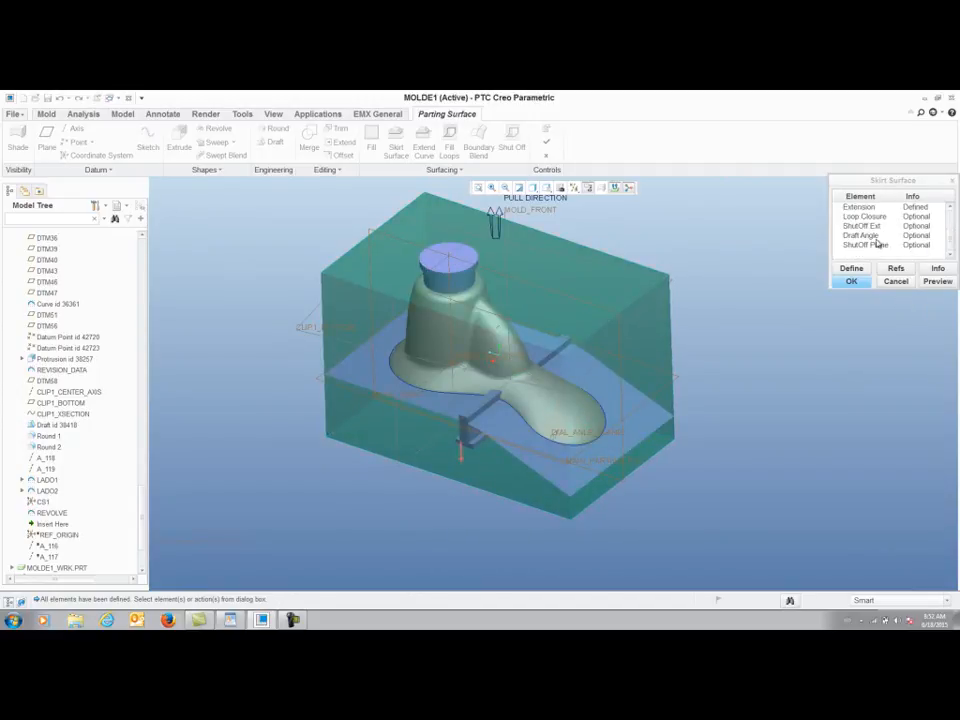
pyautogui.click(862, 226)
pyautogui.click(851, 268)
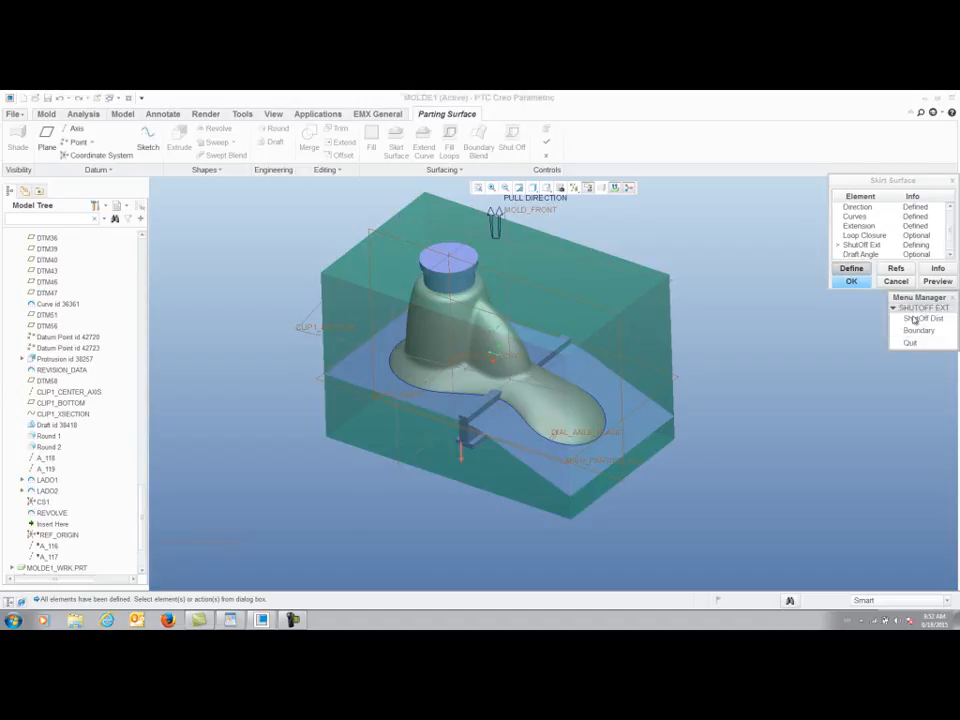
pyautogui.click(914, 376)
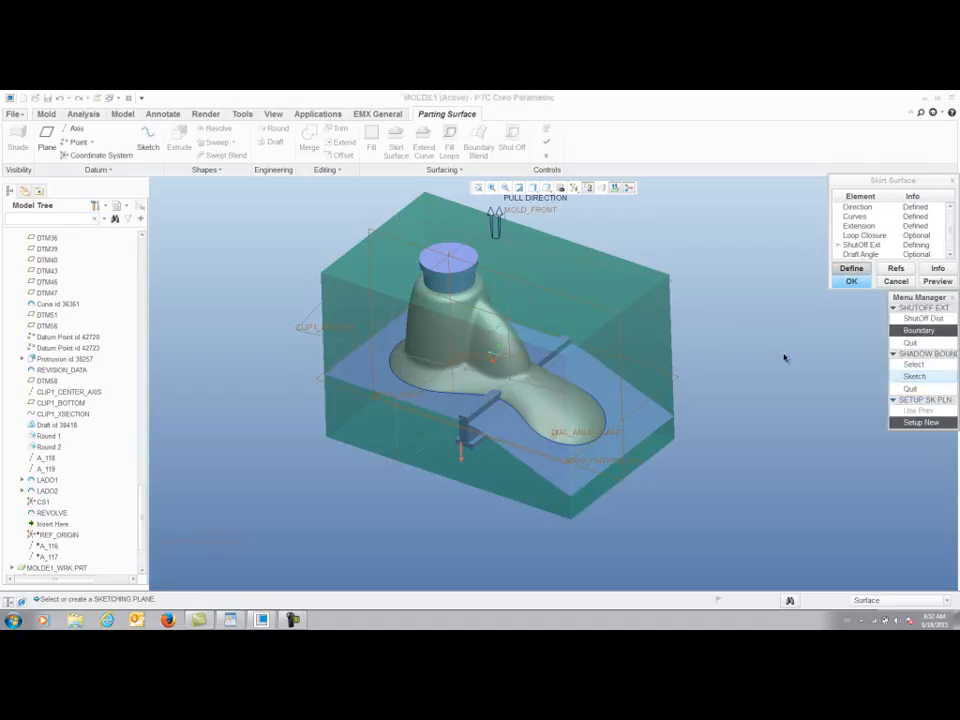
pyautogui.click(613, 290)
pyautogui.click(912, 455)
pyautogui.click(914, 491)
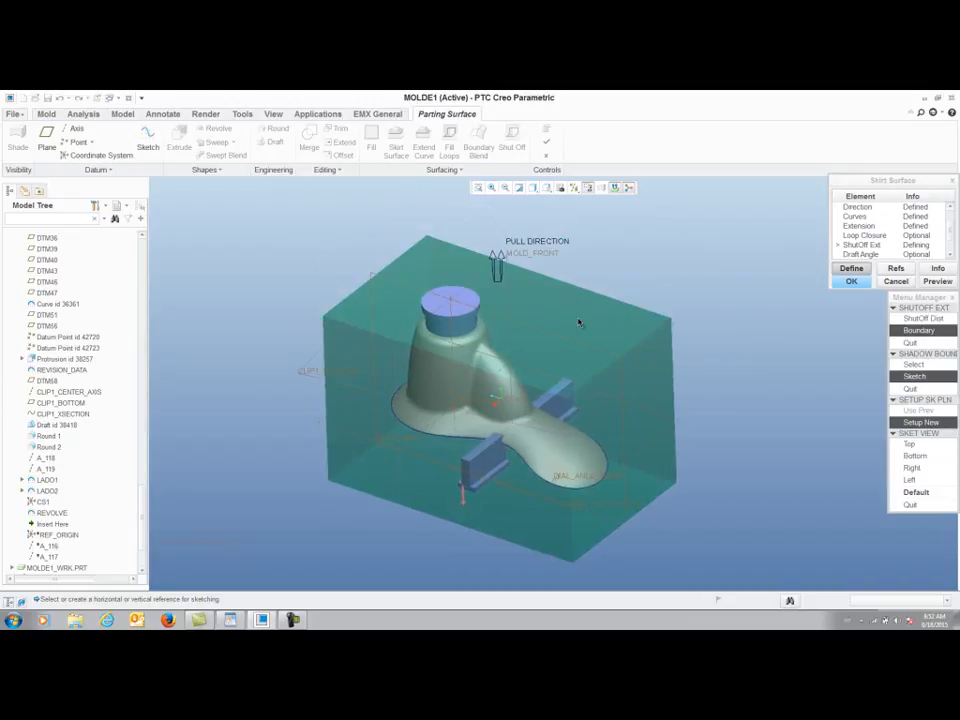
# Sketch the shutoff boundary from the projected upper workpiece edges, closed by a trimmed horizontal line just beyond the part's narrow tip.
pyautogui.click(401, 157)
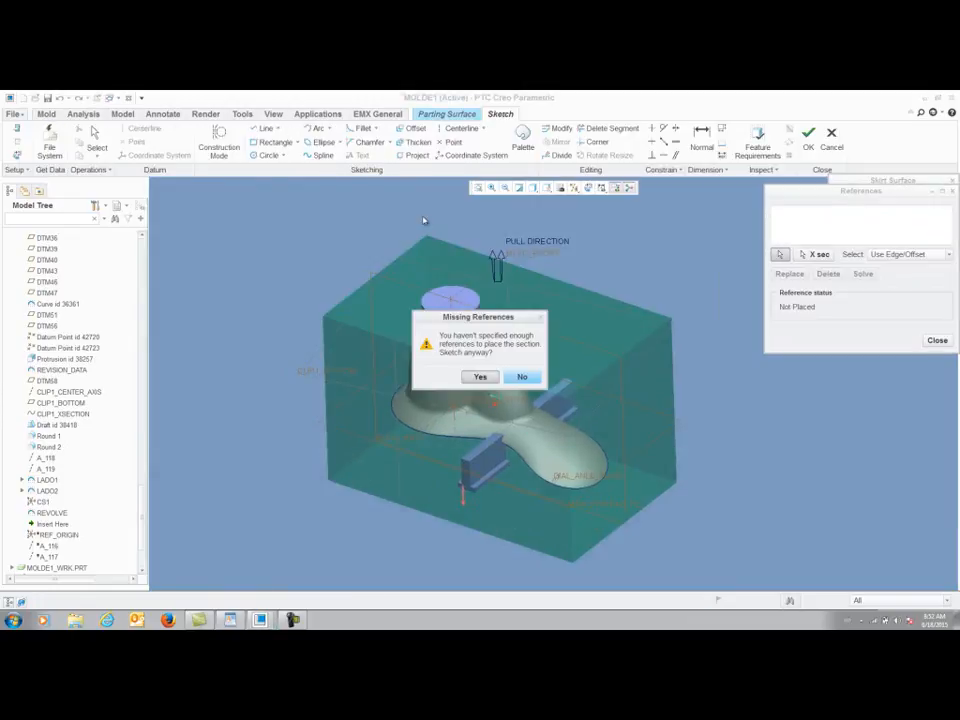
pyautogui.click(478, 377)
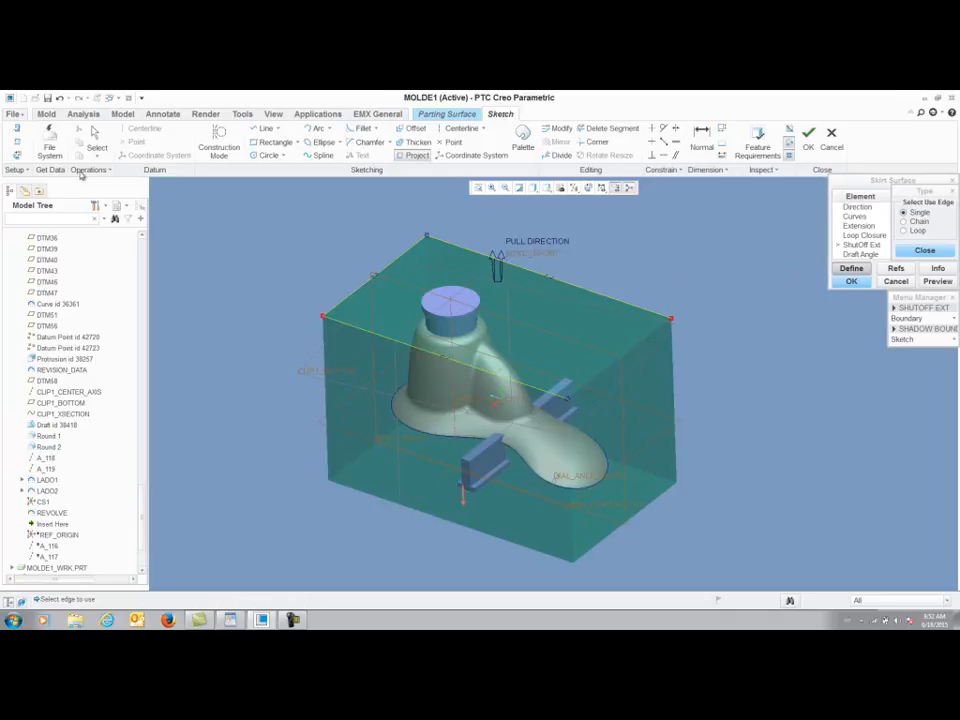
pyautogui.click(19, 157)
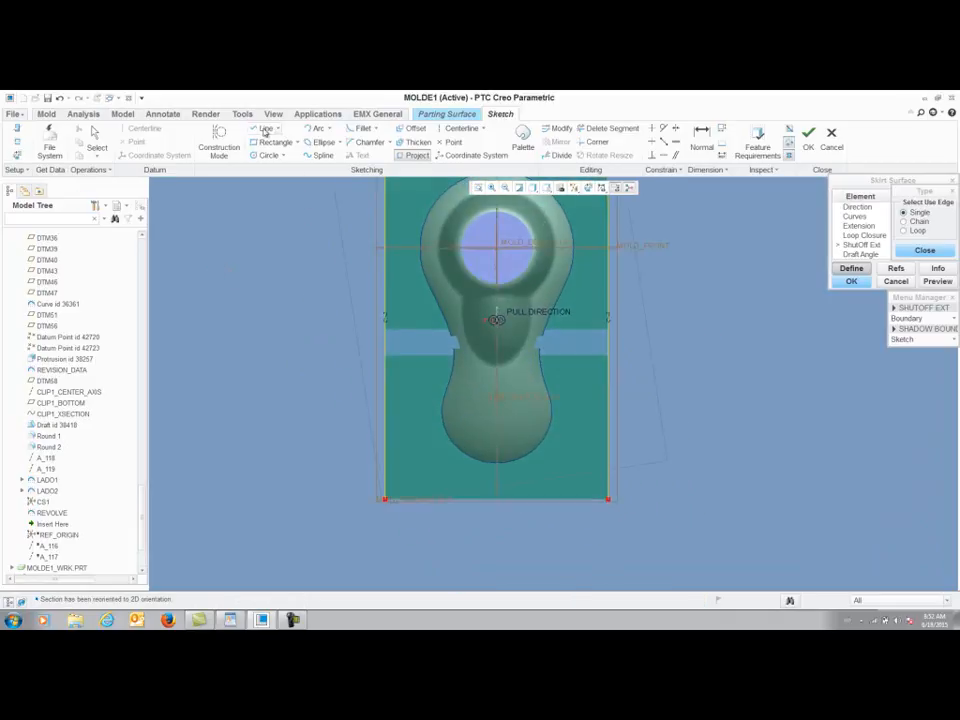
pyautogui.click(265, 130)
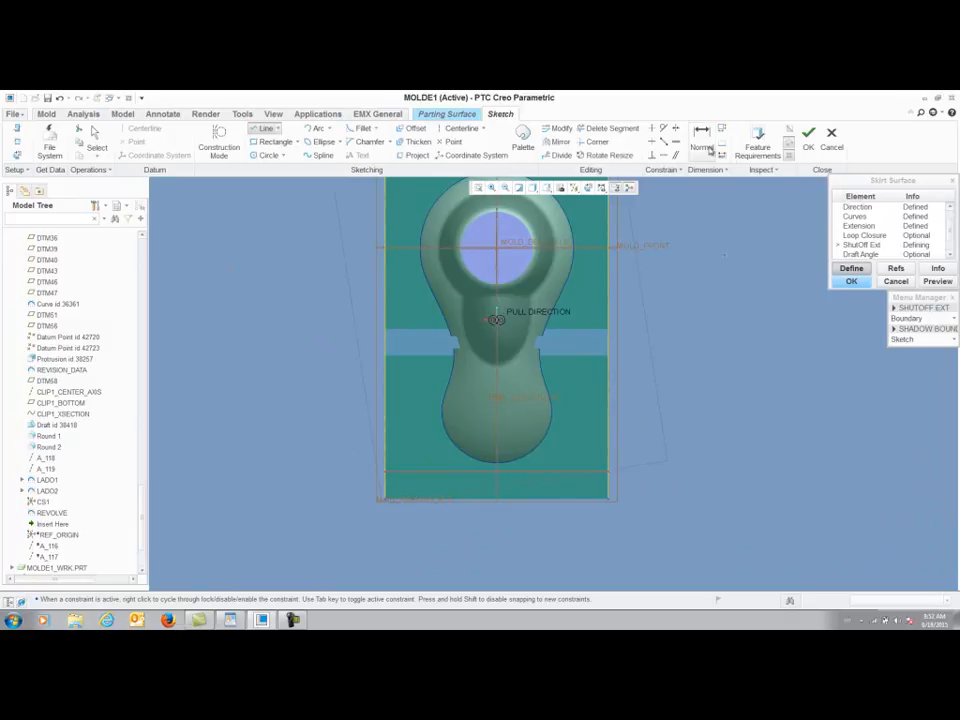
pyautogui.click(625, 128)
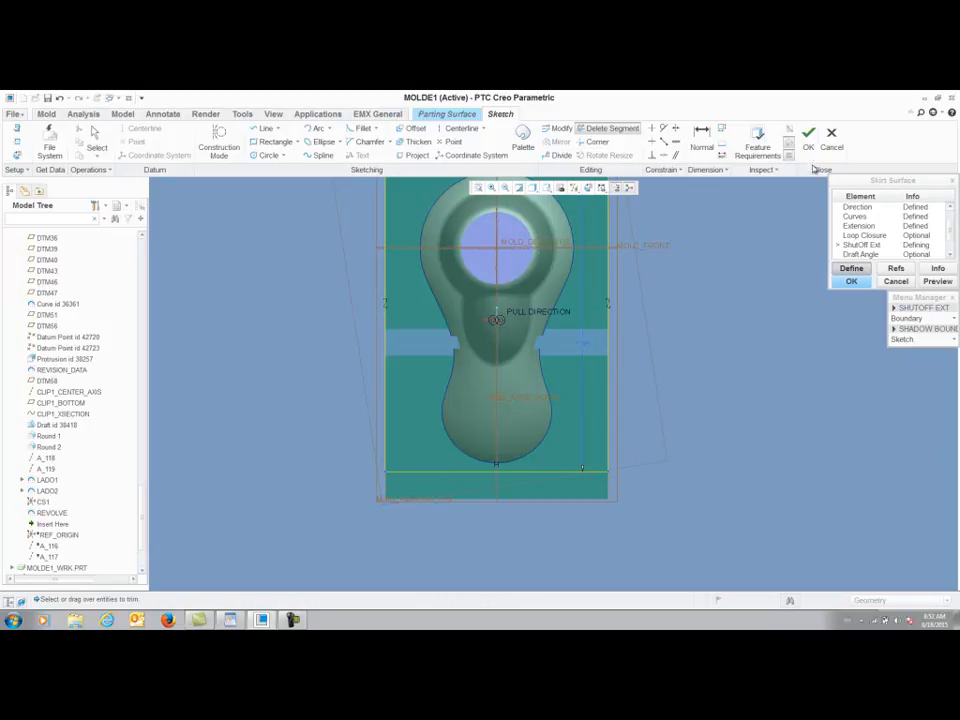
pyautogui.click(808, 134)
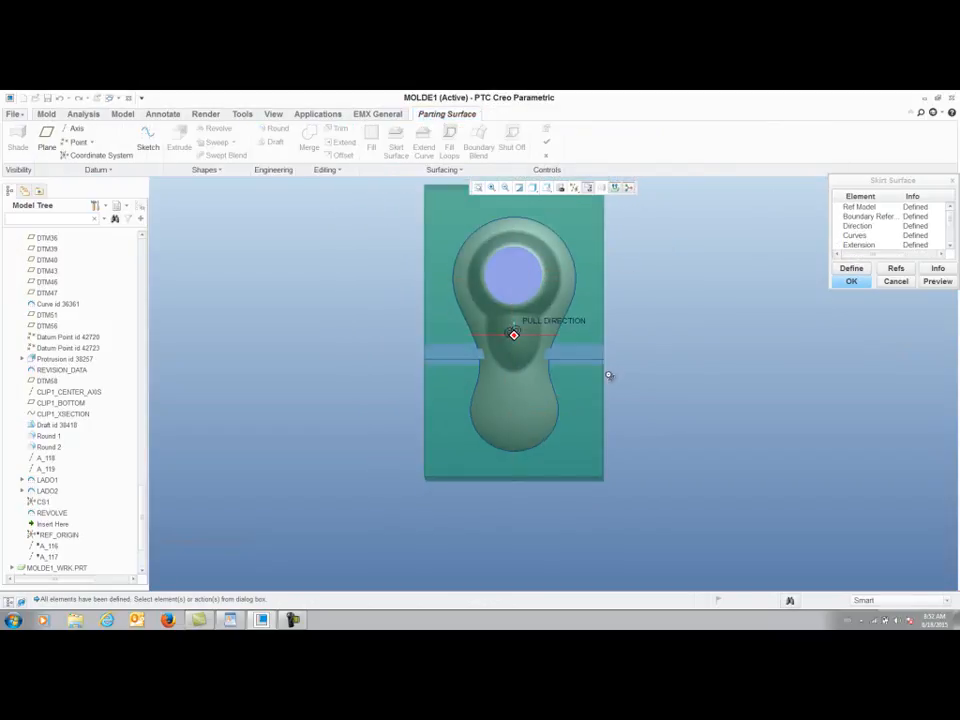
# Define the skirt surface's draft angle with the offered value.
pyautogui.scroll(-2, 871, 238)
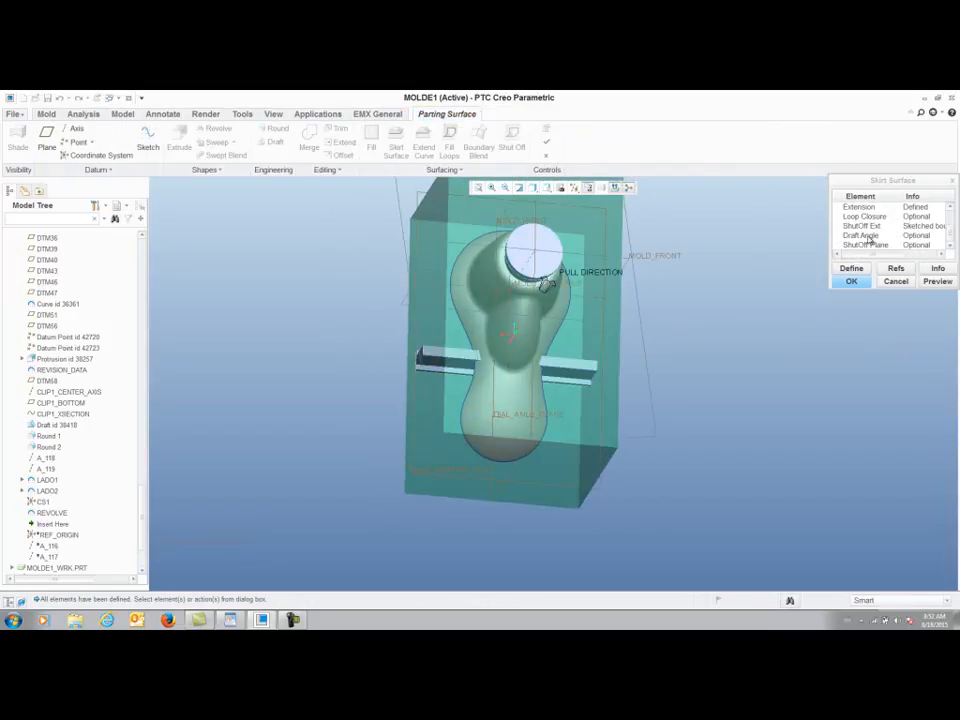
pyautogui.click(871, 238)
pyautogui.click(850, 268)
pyautogui.press('Return')
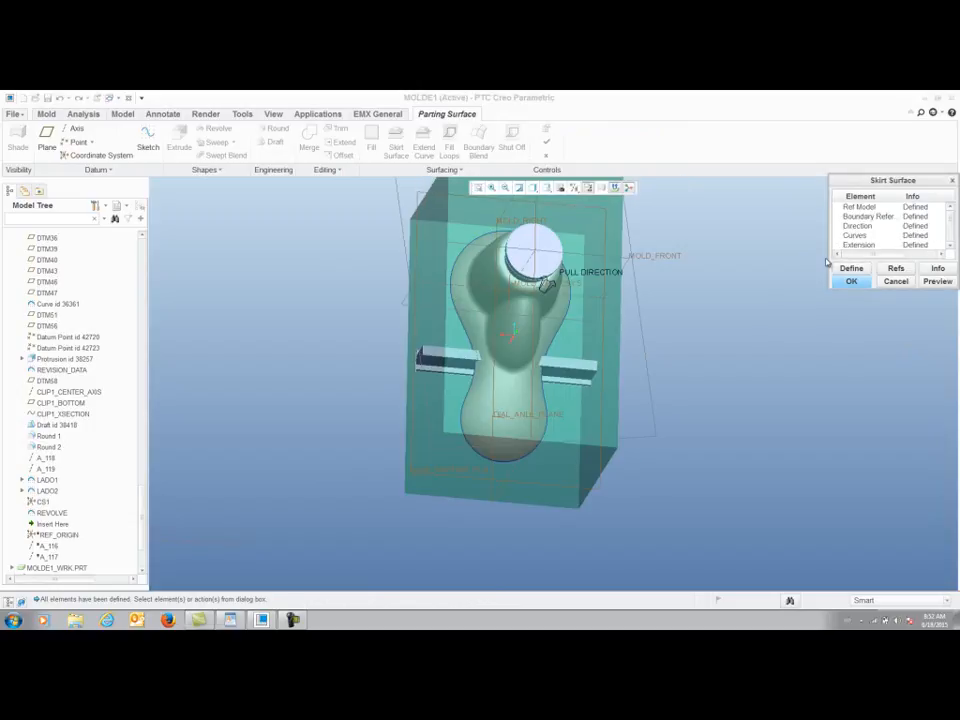
# Define the skirt's shutoff plane as a new datum plane offset 0.75 from the workpiece's lower face and complete the skirt surface.
pyautogui.scroll(-2, 875, 240)
pyautogui.click(852, 268)
pyautogui.moveTo(628, 323); pyautogui.dragTo(697, 298, button='middle')
pyautogui.scroll(5, 422, 435)
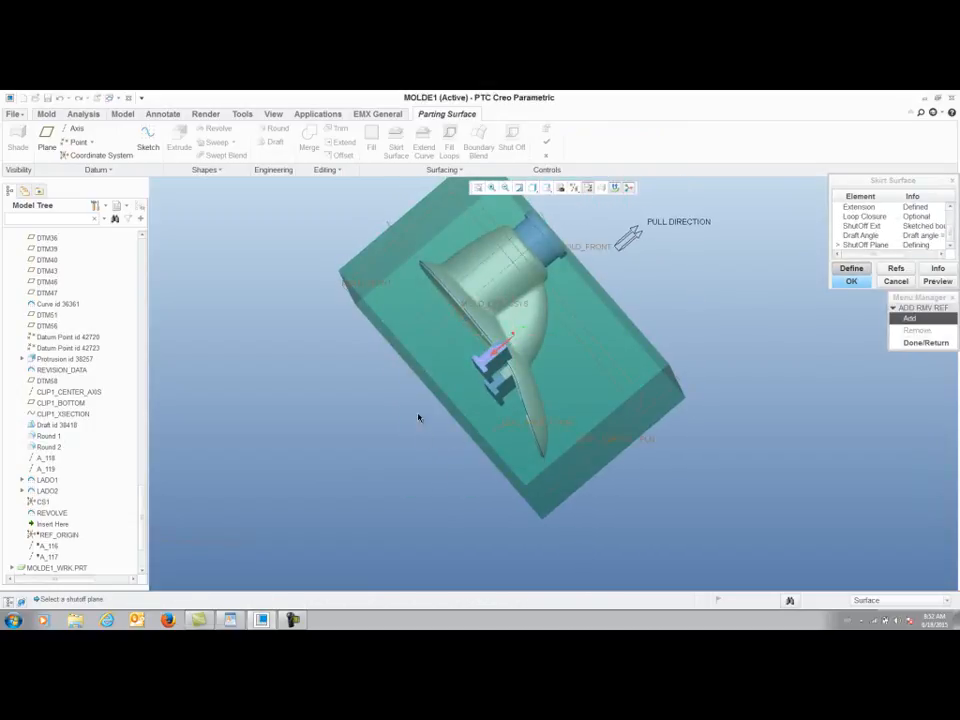
pyautogui.click(46, 146)
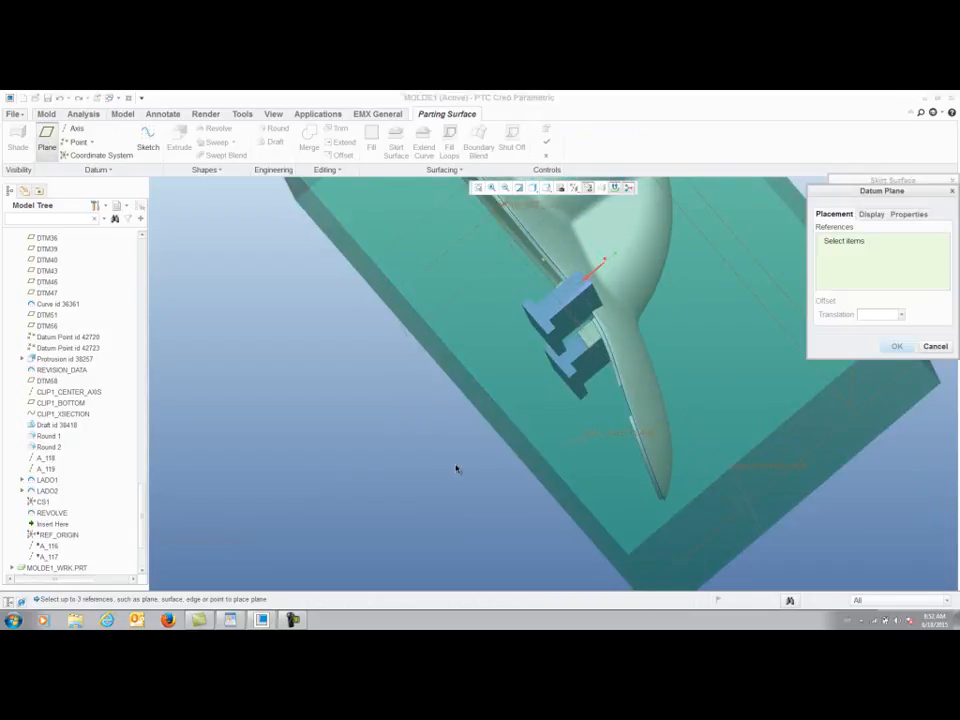
pyautogui.click(477, 399)
pyautogui.moveTo(462, 384); pyautogui.dragTo(498, 343)
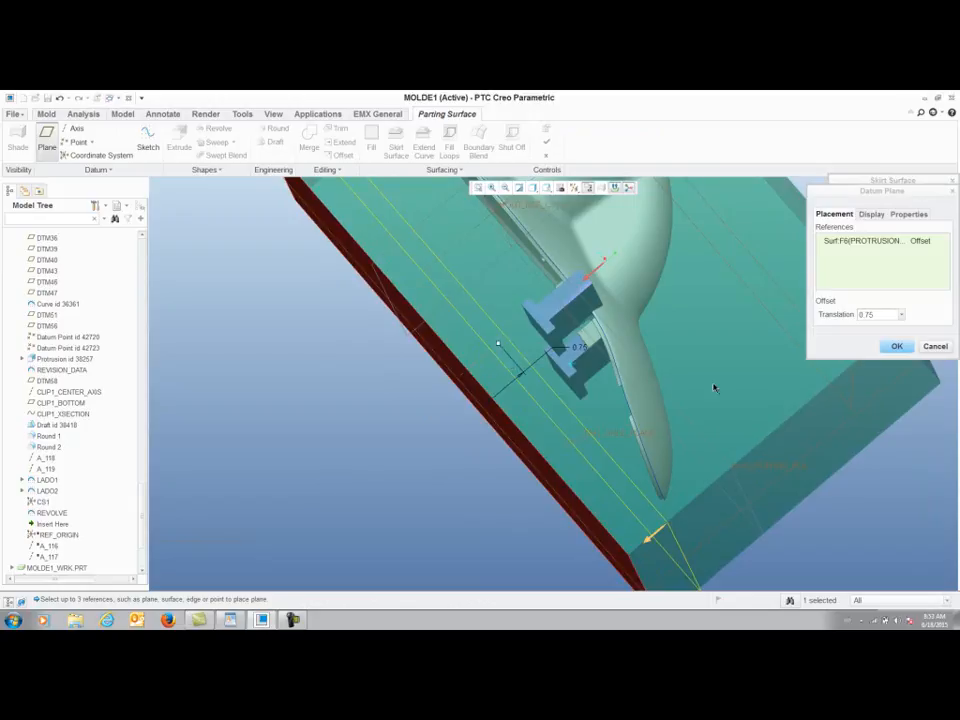
pyautogui.click(897, 346)
pyautogui.click(926, 343)
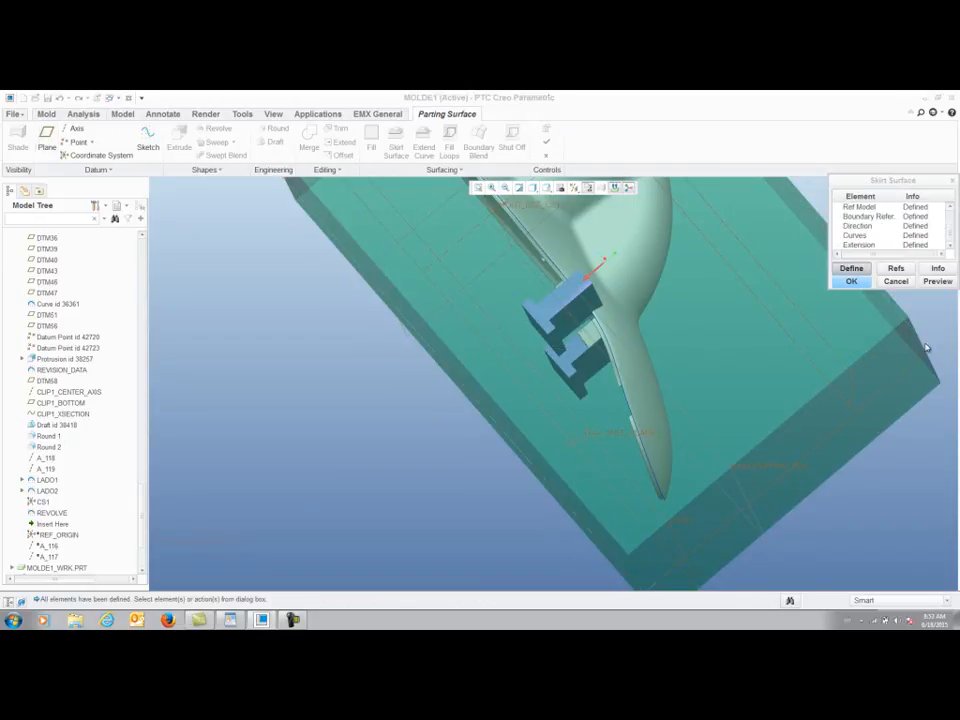
pyautogui.click(851, 281)
# Round the skirt surface's step edge near the part's narrow tip with a 0.05 radius and finish the parting surface.
pyautogui.moveTo(741, 347); pyautogui.dragTo(440, 220, button='middle')
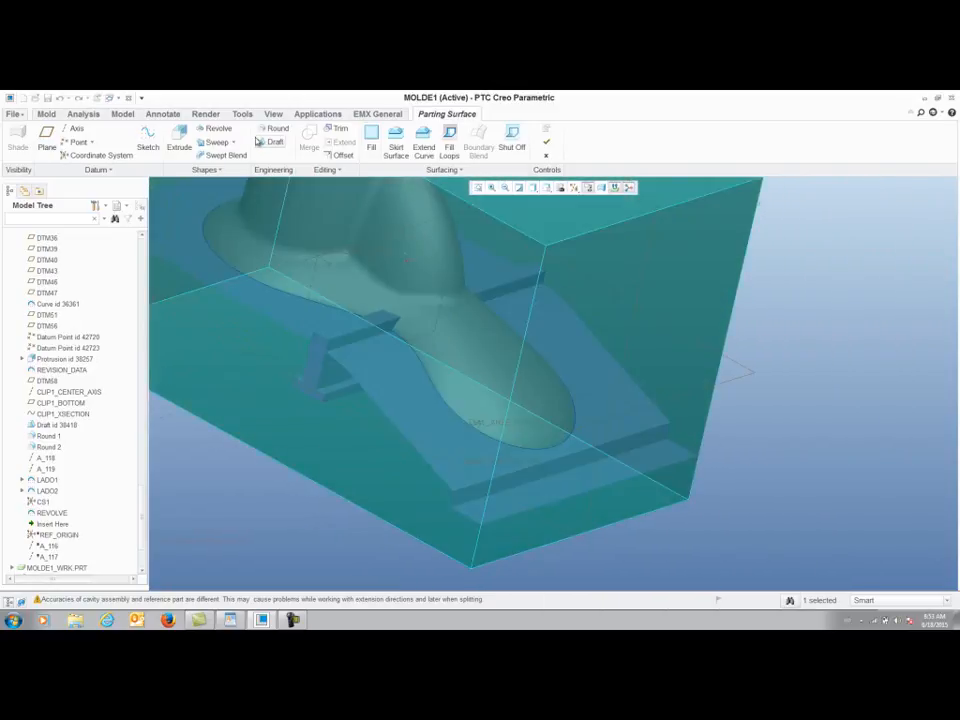
pyautogui.click(274, 133)
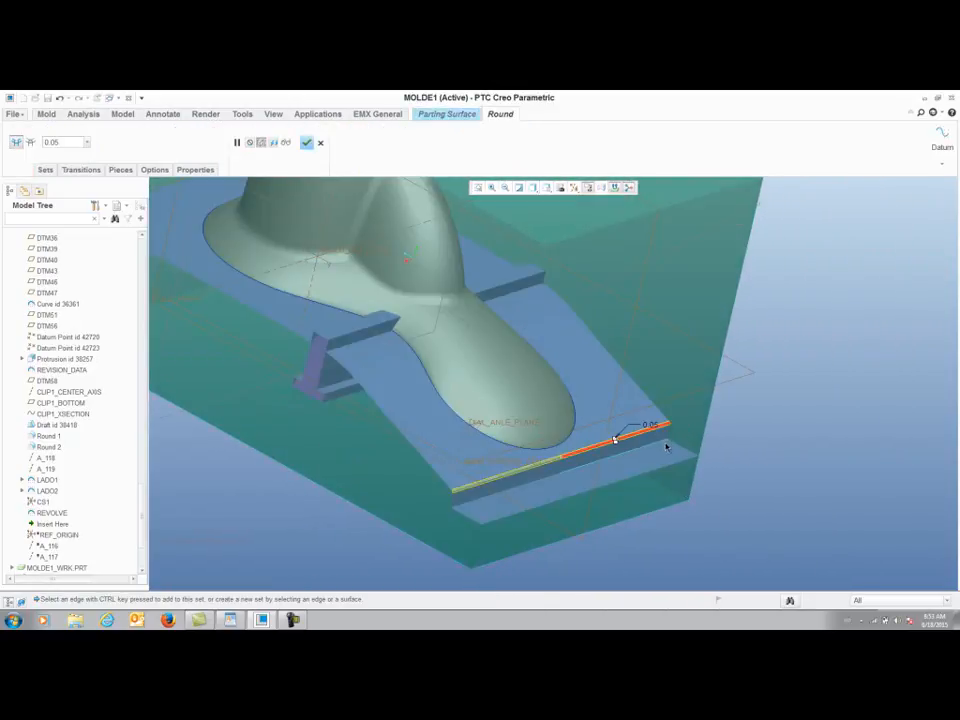
pyautogui.click(615, 437)
pyautogui.click(307, 143)
pyautogui.hotkey('ctrl', 'd')
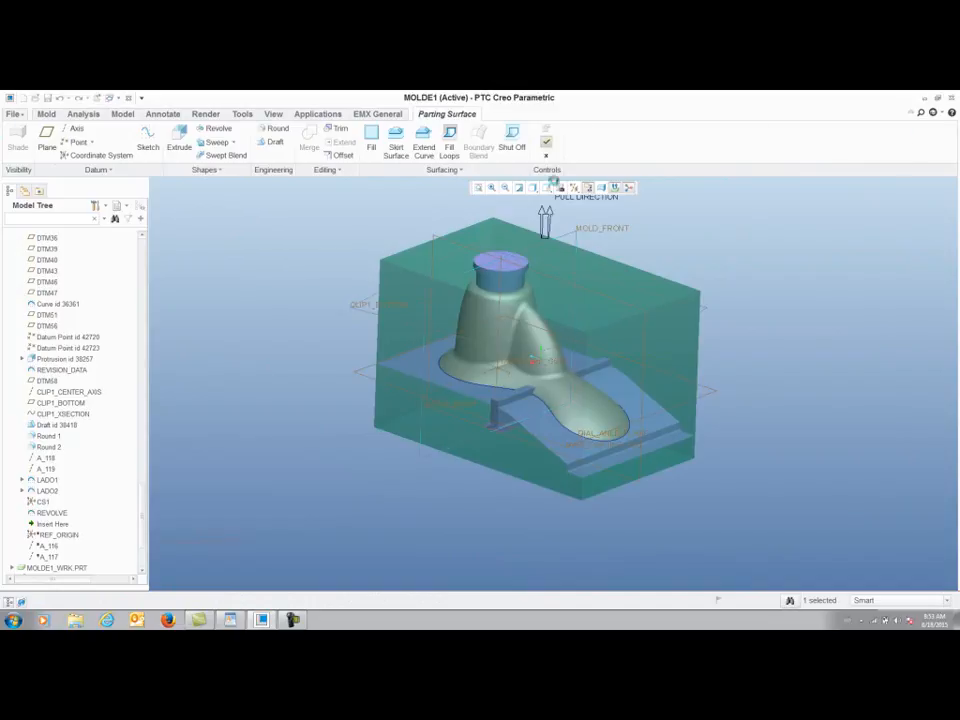
pyautogui.click(546, 145)
# Split all workpieces into two volumes with the top insert's mold volume, naming the results TMP and PINO1.
pyautogui.click(533, 157)
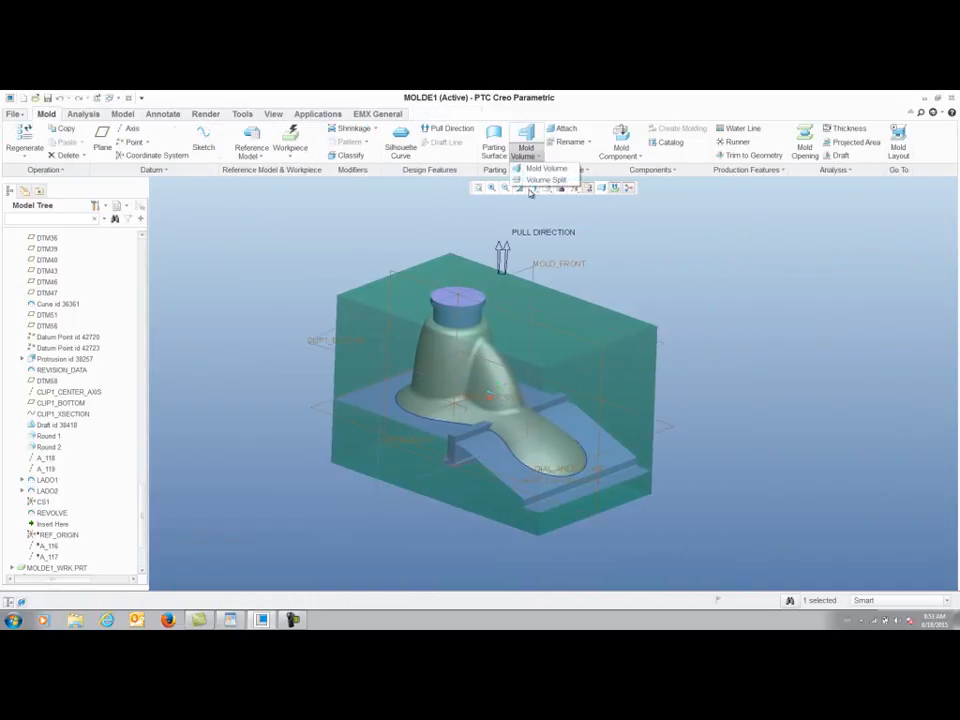
pyautogui.click(547, 180)
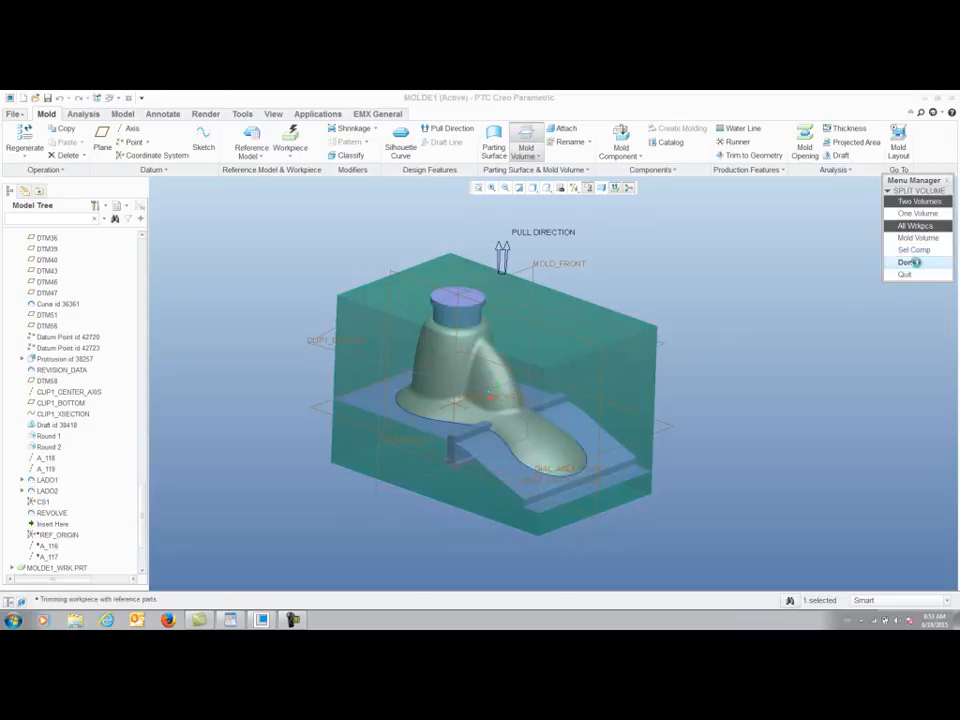
pyautogui.click(455, 297)
pyautogui.middleClick(658, 270)
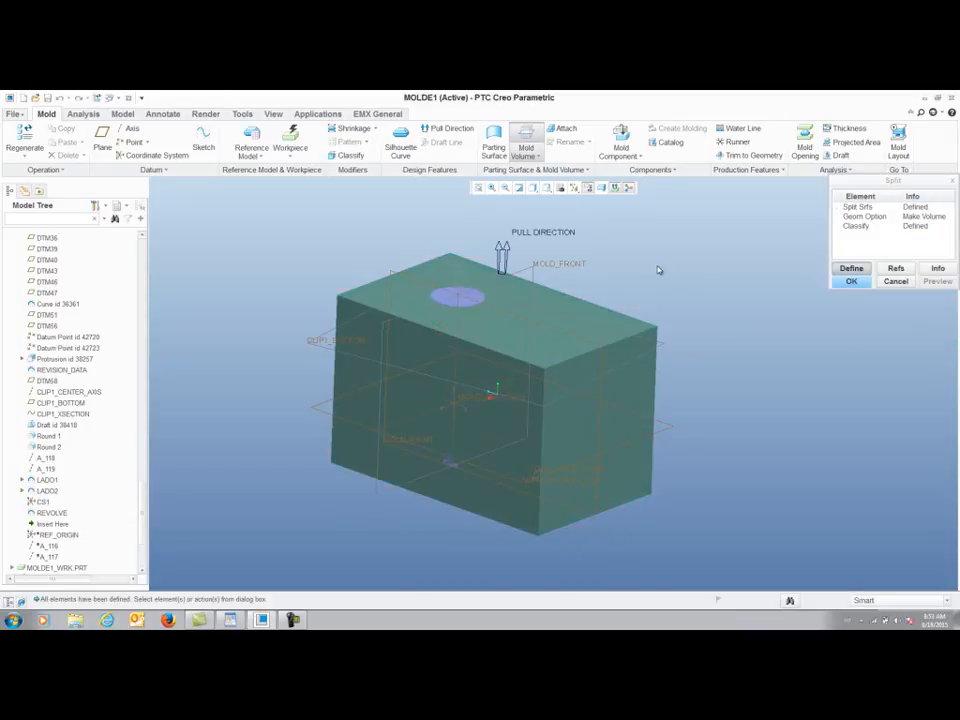
pyautogui.middleClick(664, 269)
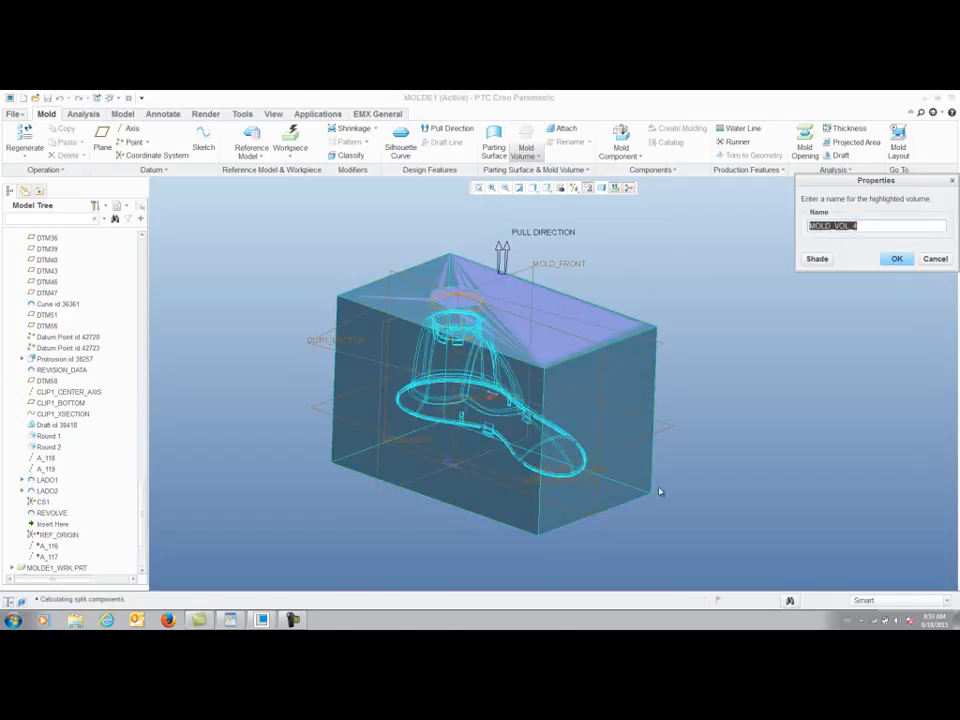
pyautogui.write('tmp')
pyautogui.press('Return')
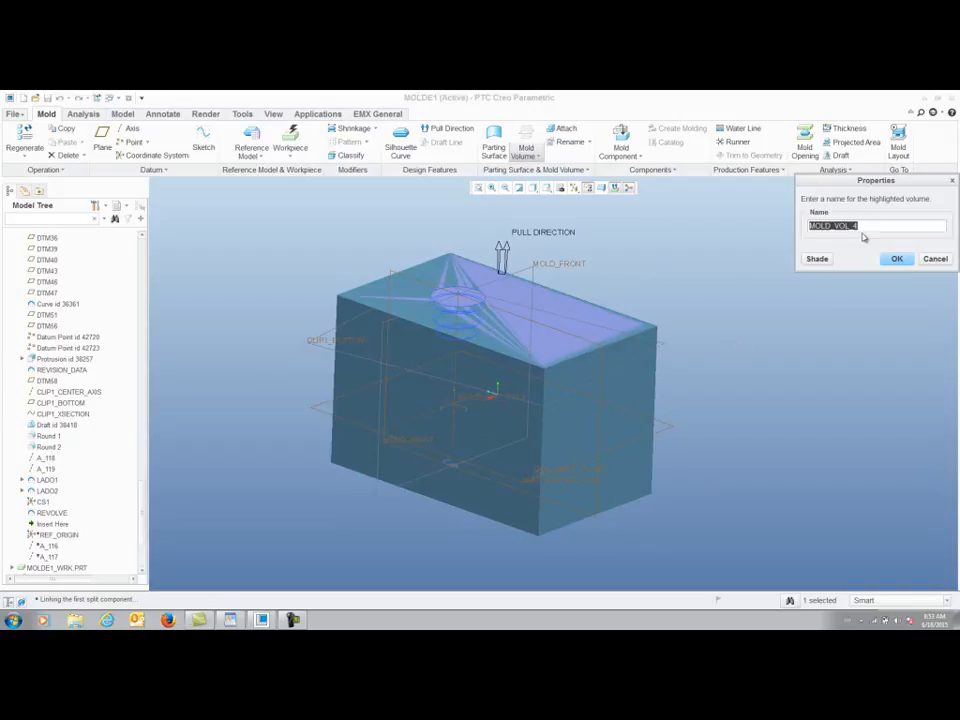
pyautogui.press('Return')
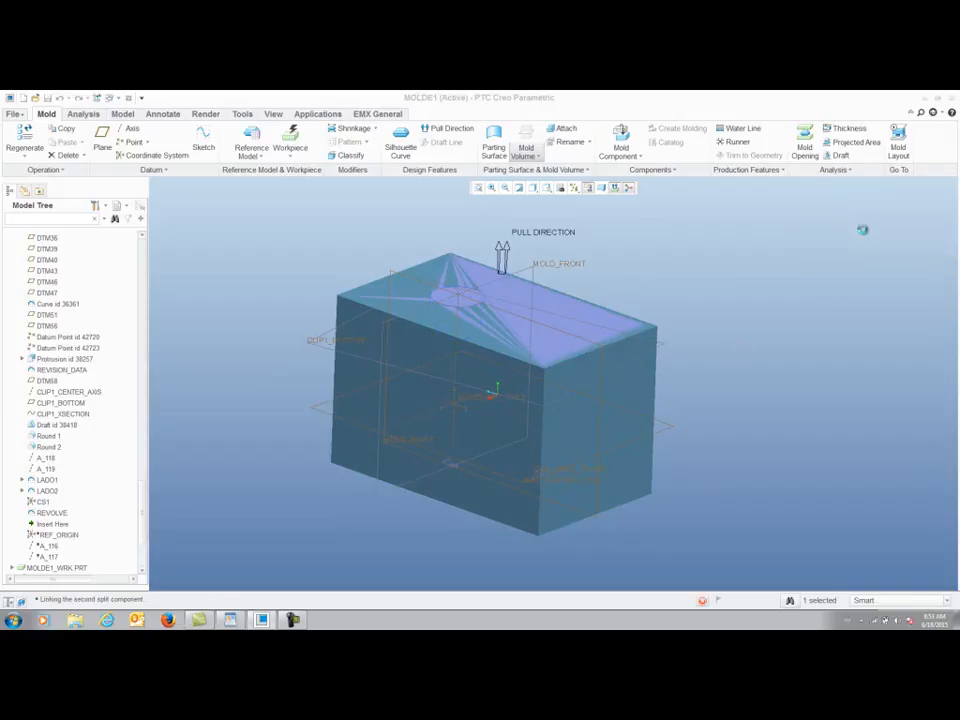
# Set up a one-volume split of the TMP mold volume with the skirt parting surface as the splitting surface.
pyautogui.click(535, 158)
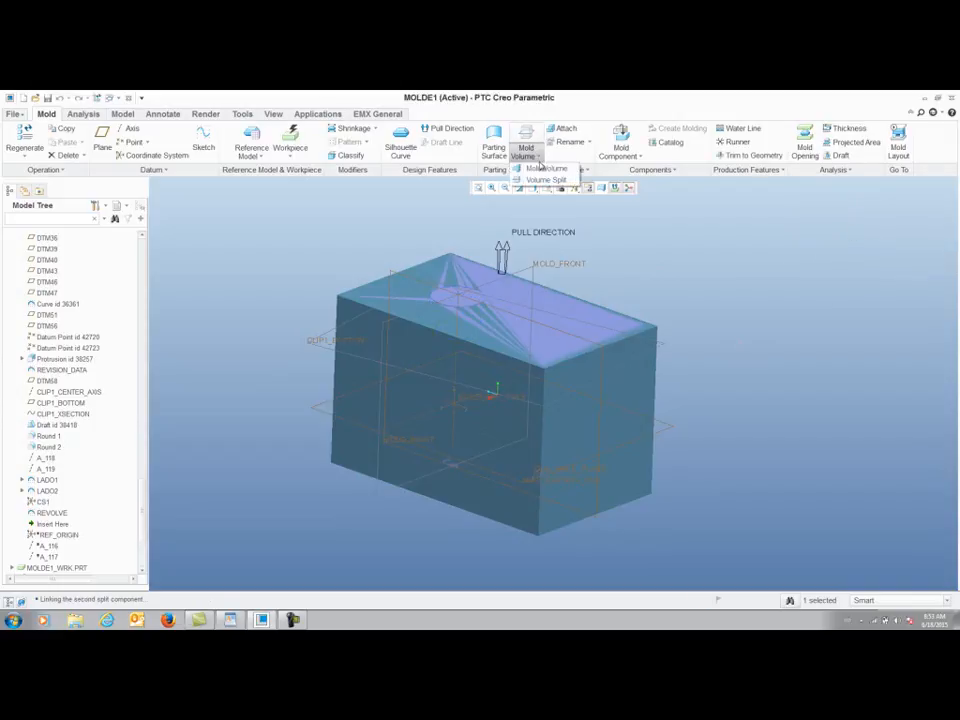
pyautogui.click(555, 178)
pyautogui.click(918, 213)
pyautogui.click(907, 262)
pyautogui.click(735, 356)
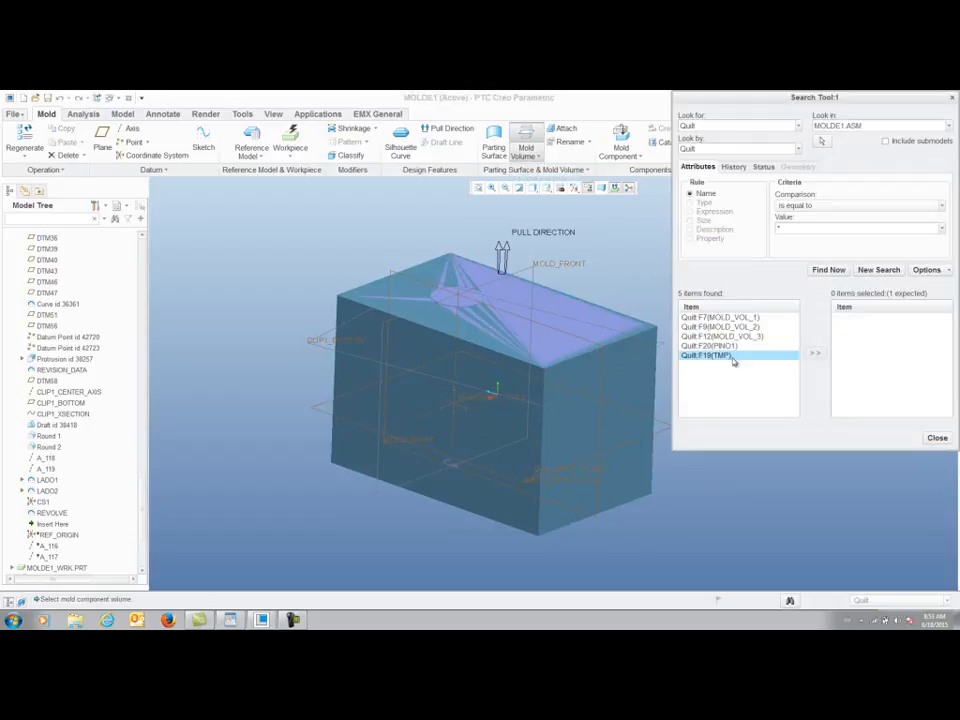
pyautogui.click(815, 353)
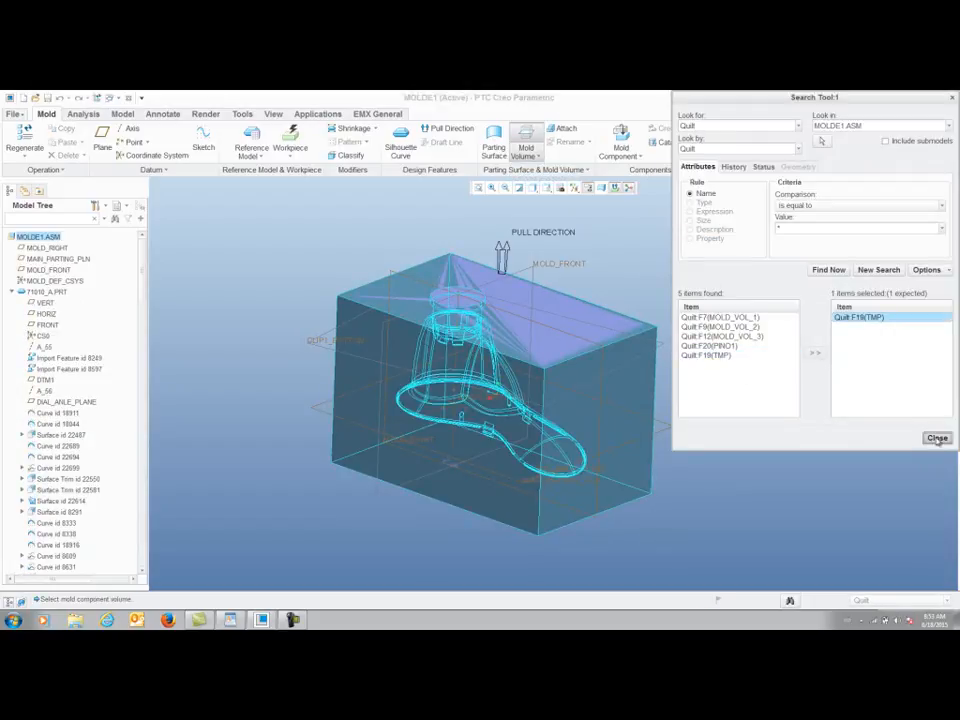
pyautogui.click(937, 439)
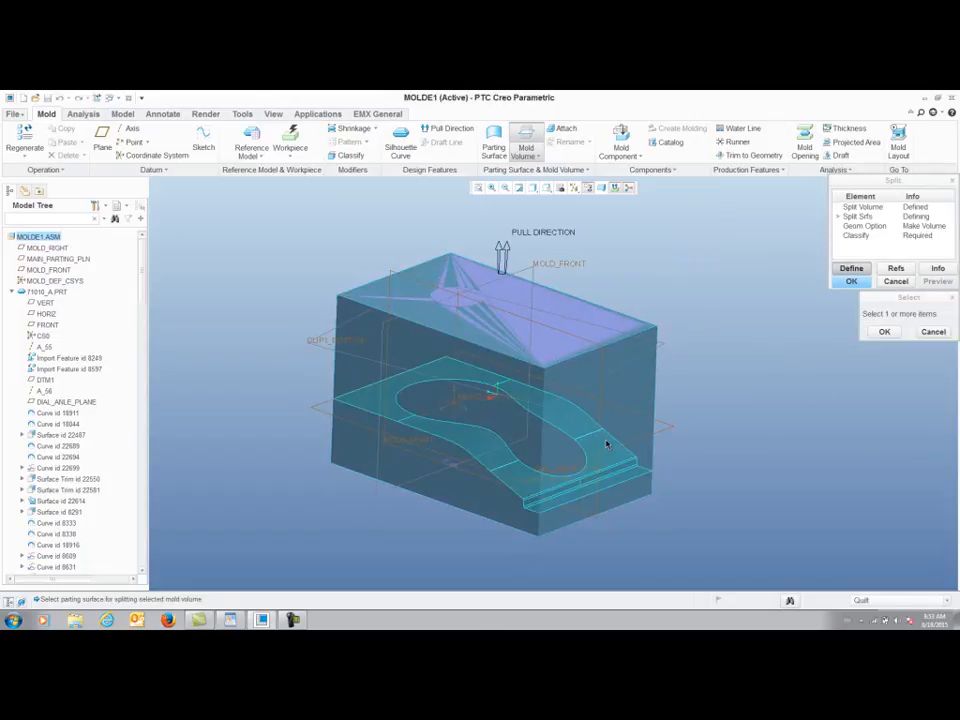
pyautogui.click(606, 444)
pyautogui.click(884, 332)
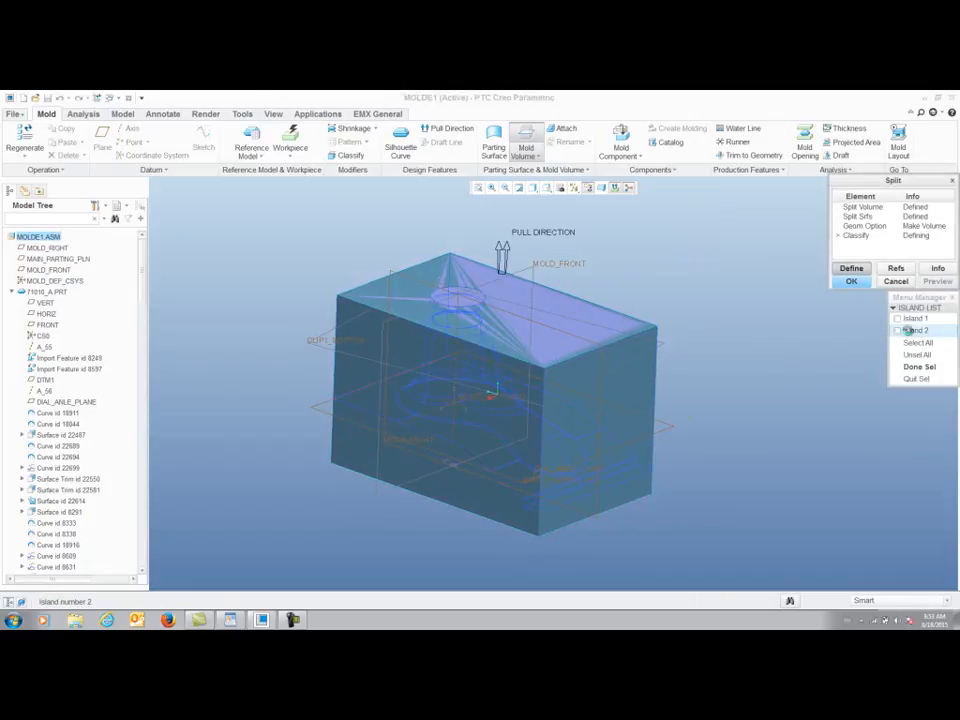
# Classify Island 2 as the split volume and name it CAVITY1.
pyautogui.click(911, 329)
pyautogui.click(928, 369)
pyautogui.click(850, 283)
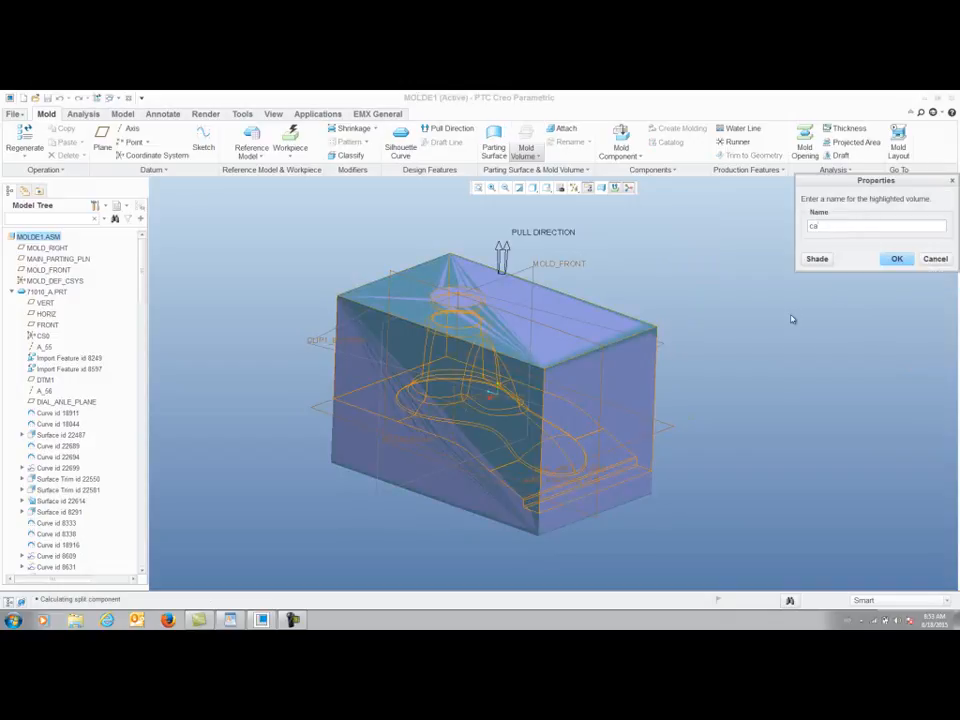
pyautogui.press('Return')
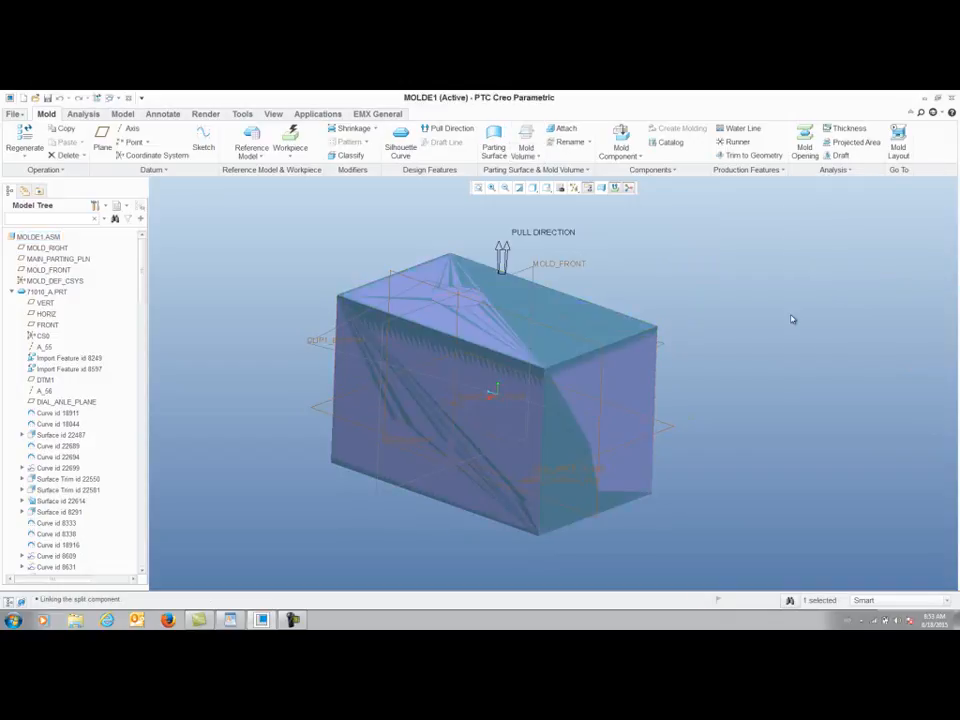
# Set up a two-volume split of the TMP mold volume.
pyautogui.click(537, 159)
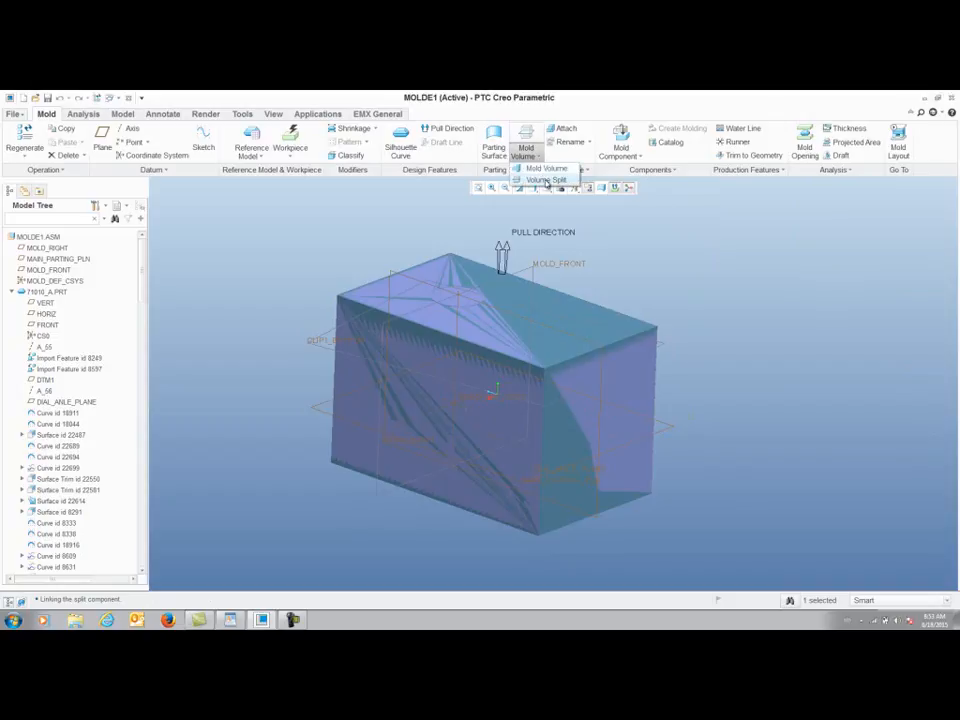
pyautogui.click(548, 180)
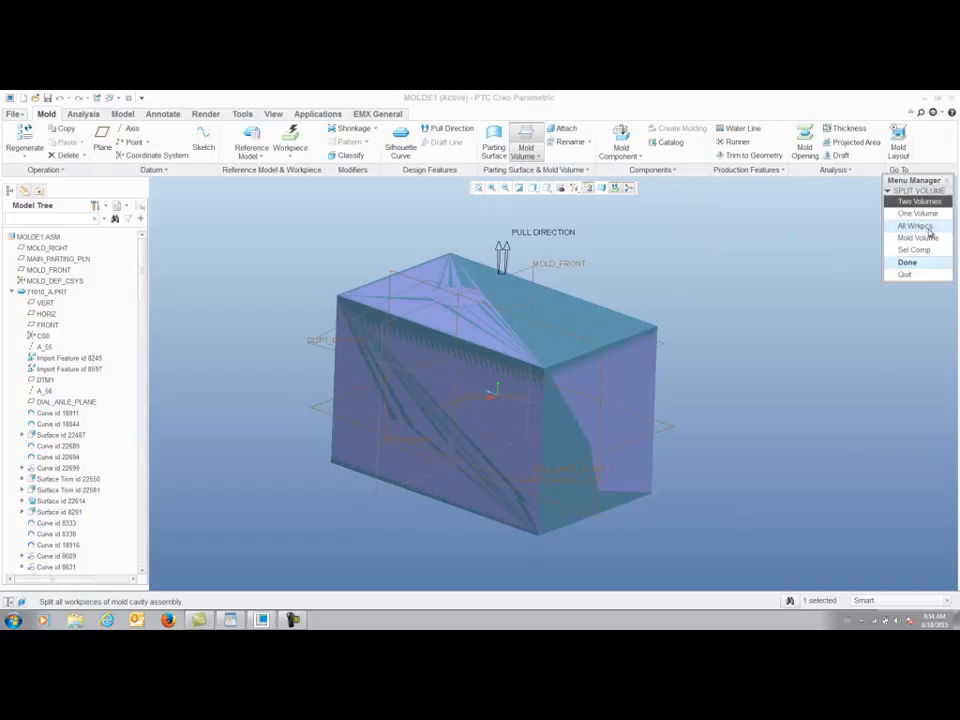
pyautogui.click(918, 237)
pyautogui.click(710, 364)
pyautogui.click(815, 352)
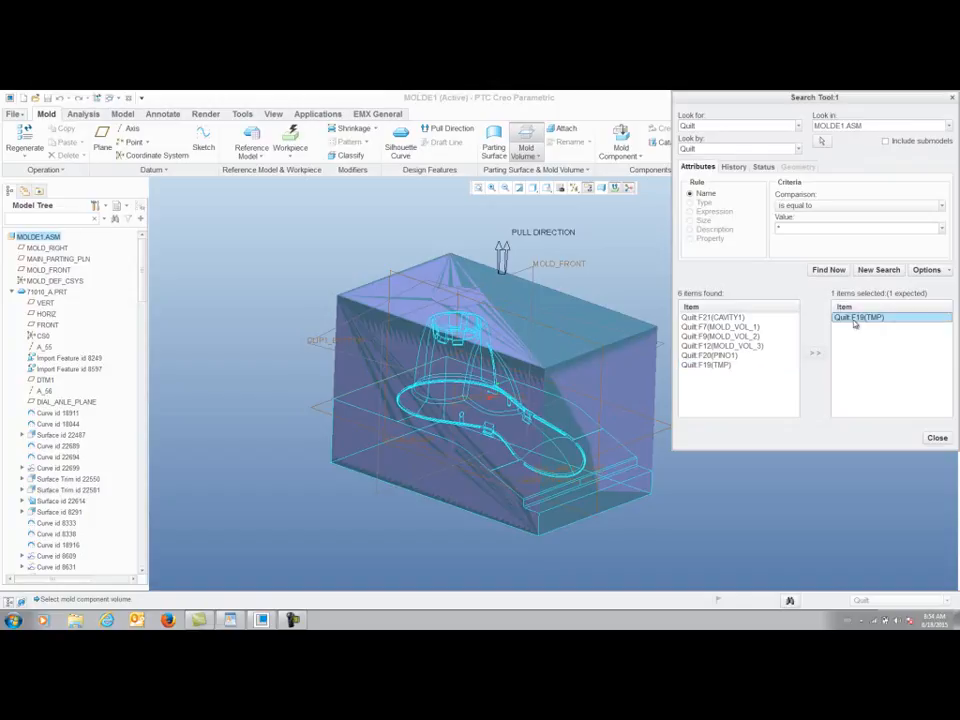
pyautogui.click(937, 438)
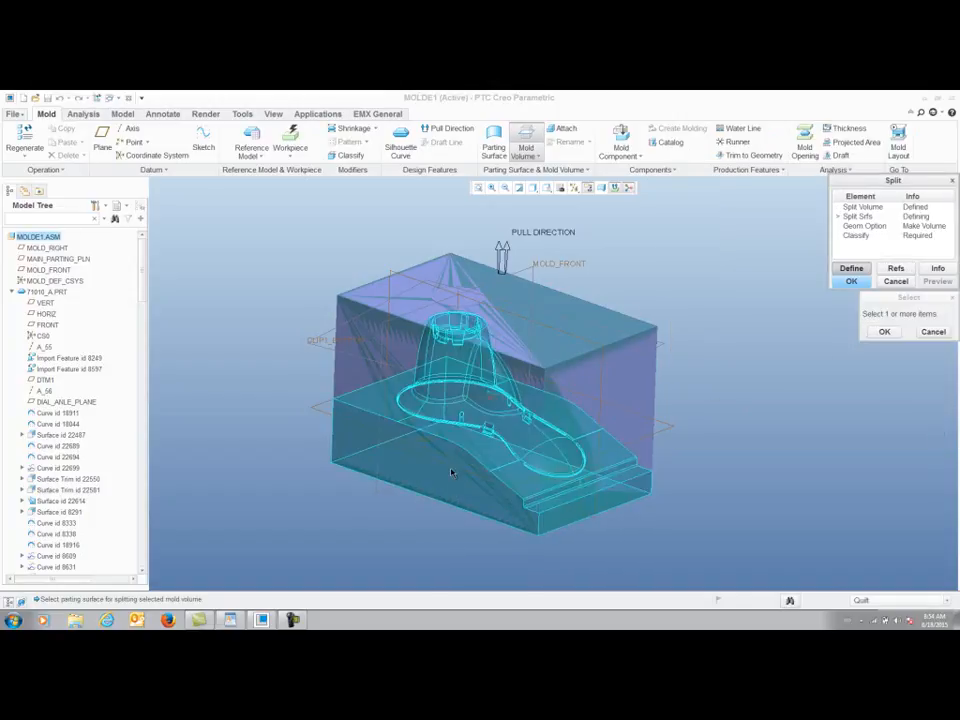
# Split TMP with the first side clip's mold volume as the splitting surface, naming the results TMP2 and GAV1.
pyautogui.click(450, 458)
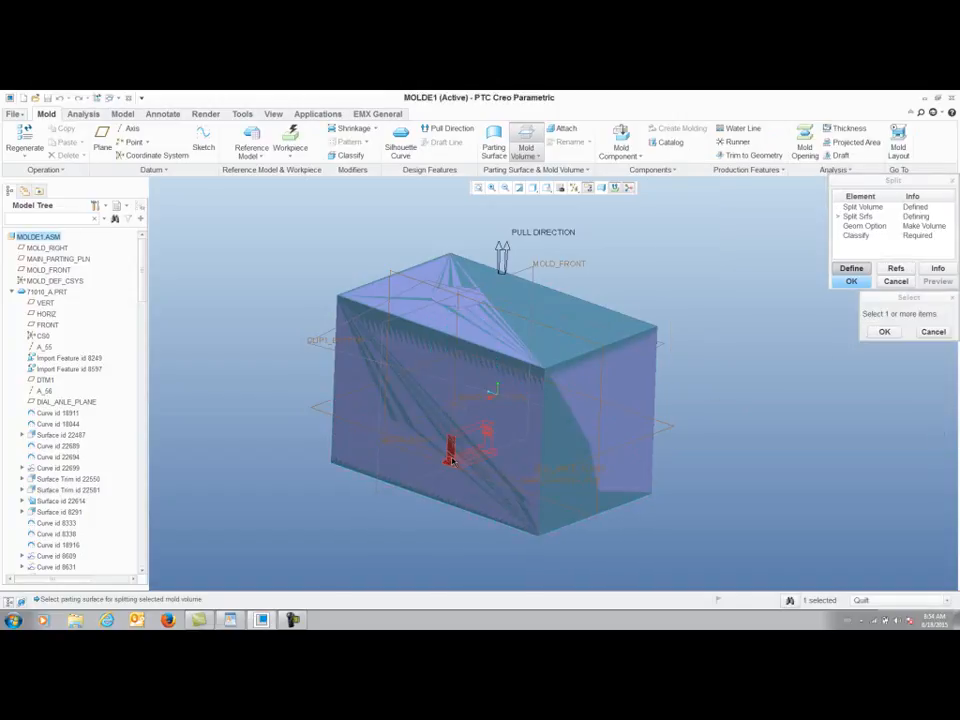
pyautogui.middleClick(454, 460)
pyautogui.middleClick(454, 460)
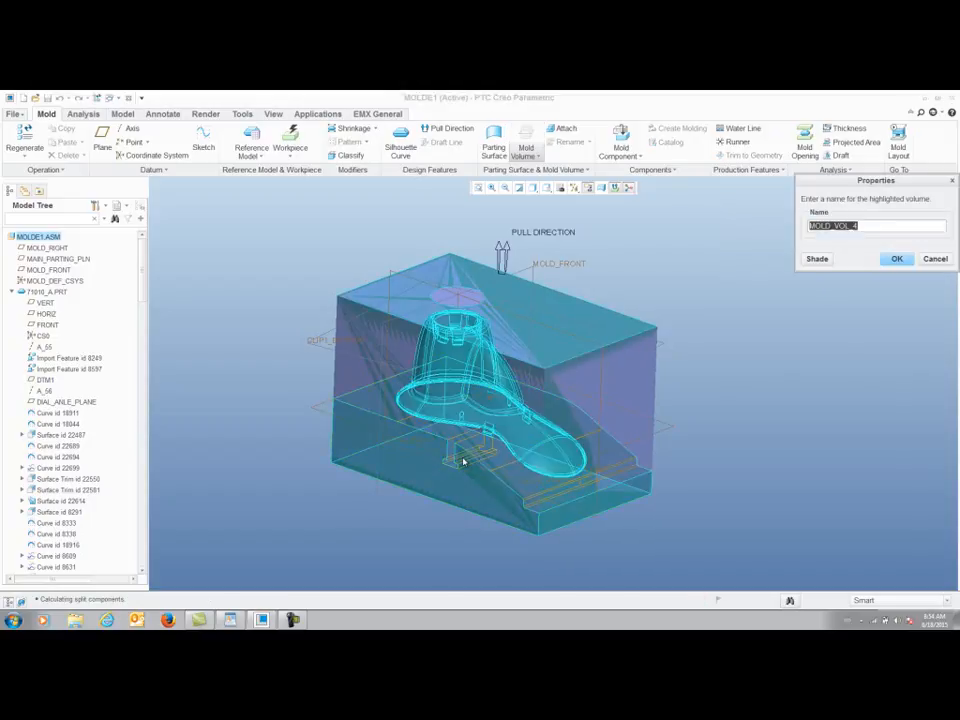
pyautogui.write('f')
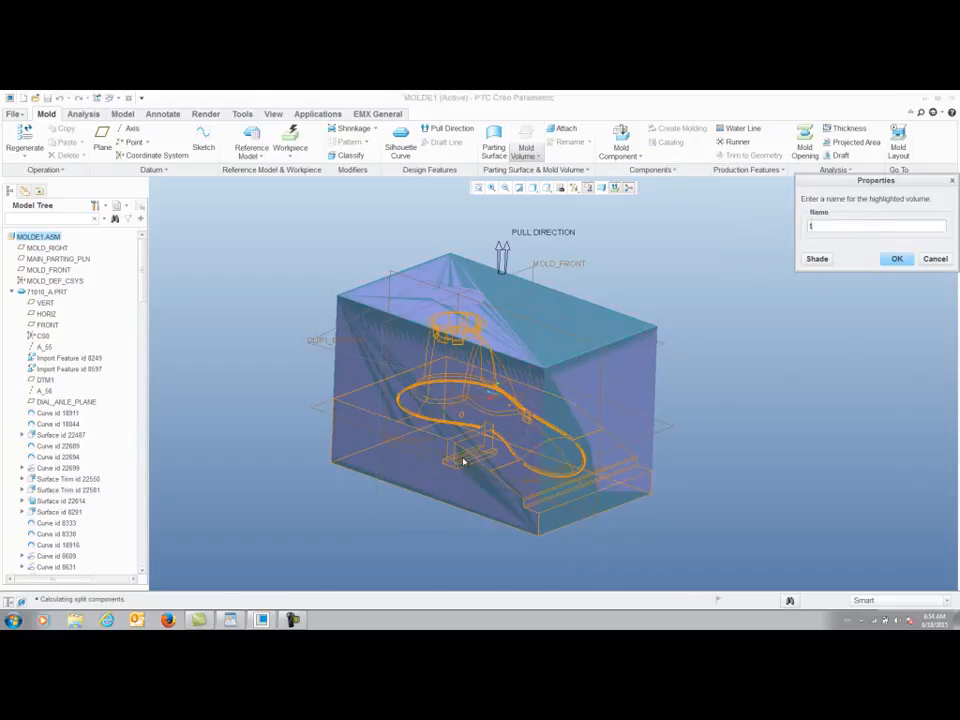
pyautogui.press('Return')
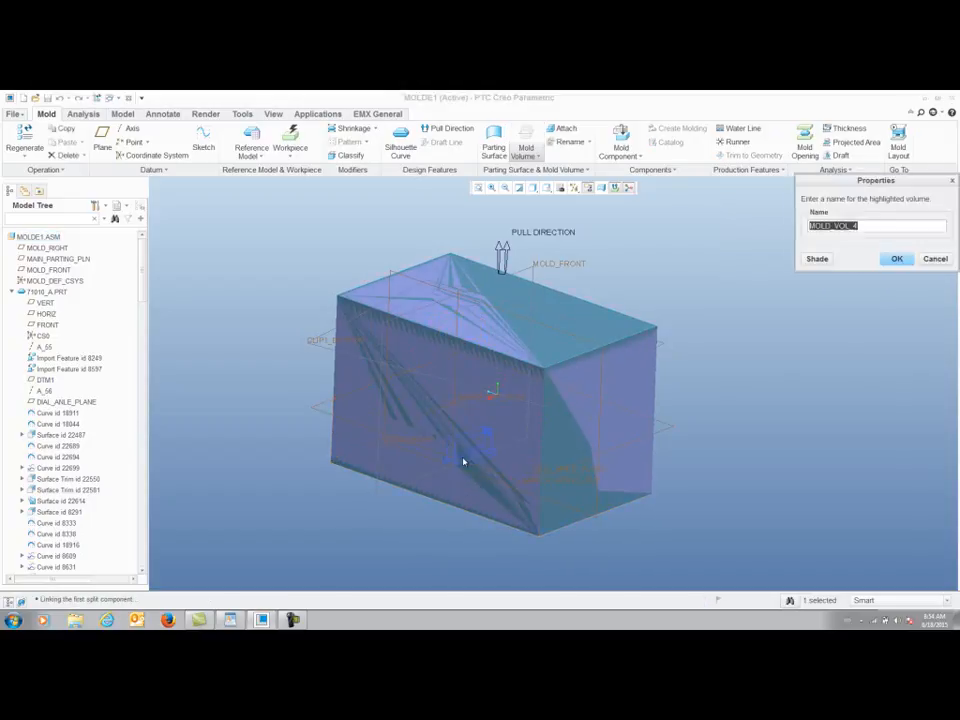
pyautogui.write('gav1')
pyautogui.press('Return')
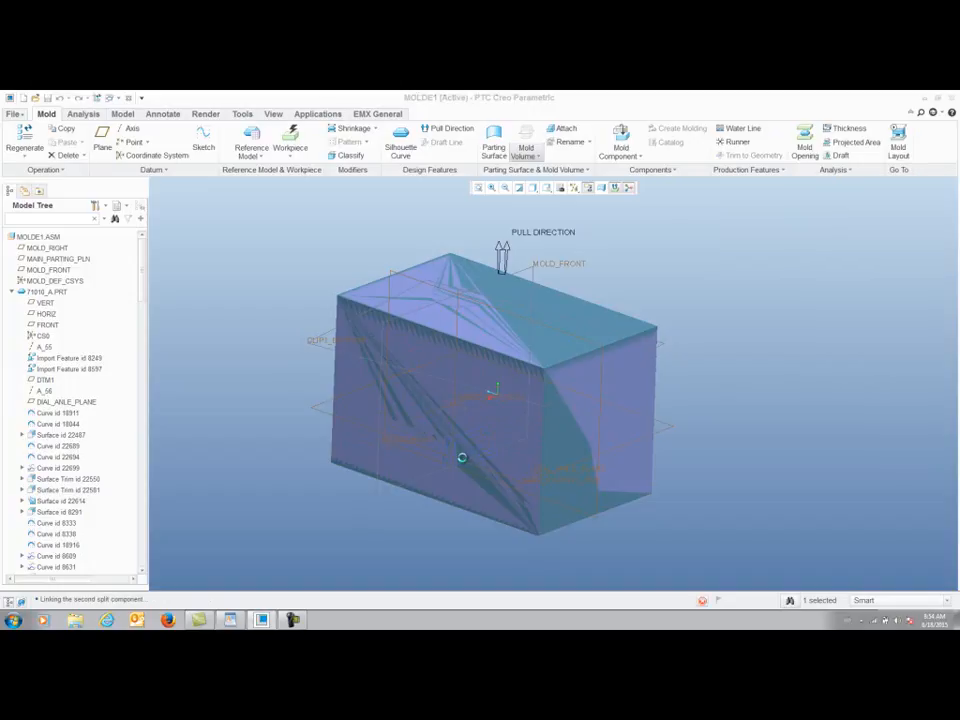
# Set up a two-volume split of the TMP2 mold volume.
pyautogui.moveTo(658, 454); pyautogui.dragTo(591, 413, button='middle')
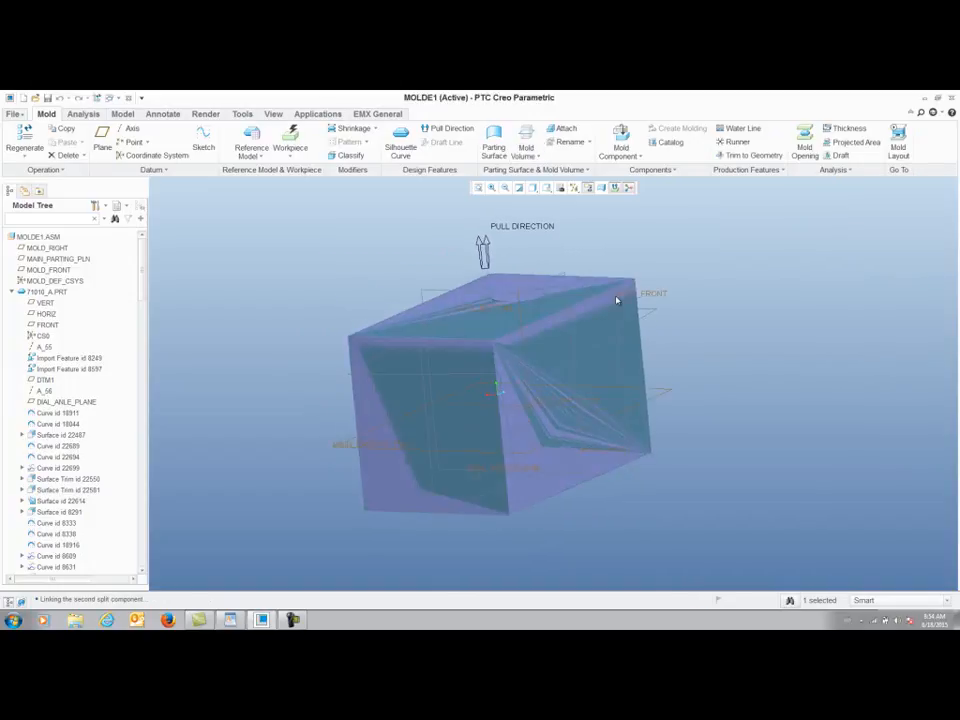
pyautogui.click(536, 157)
pyautogui.click(549, 178)
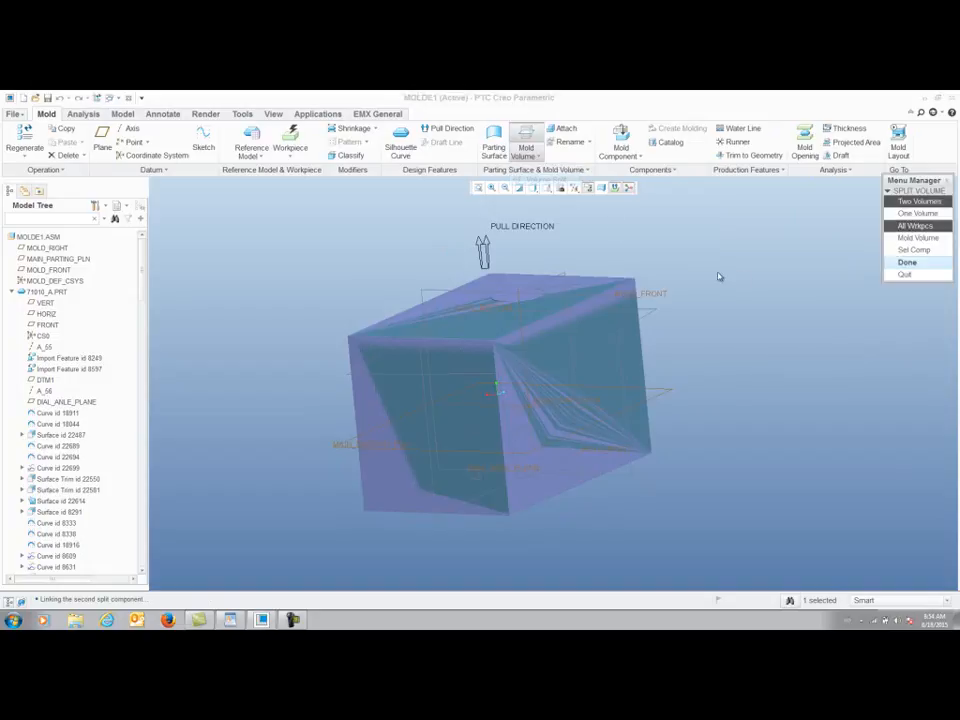
pyautogui.click(907, 261)
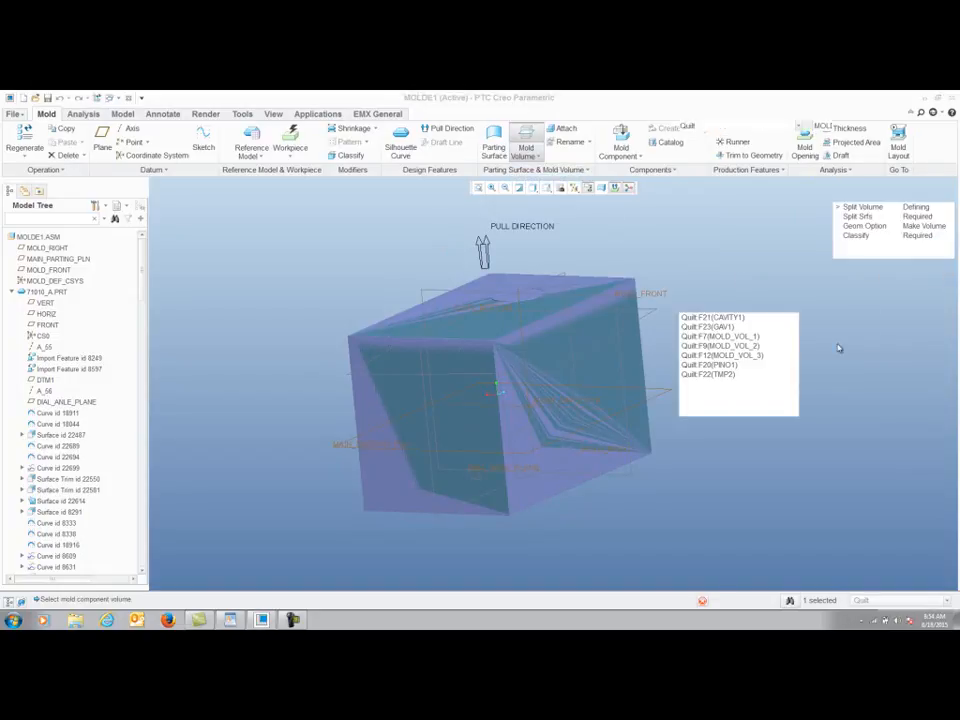
pyautogui.click(728, 374)
pyautogui.click(817, 350)
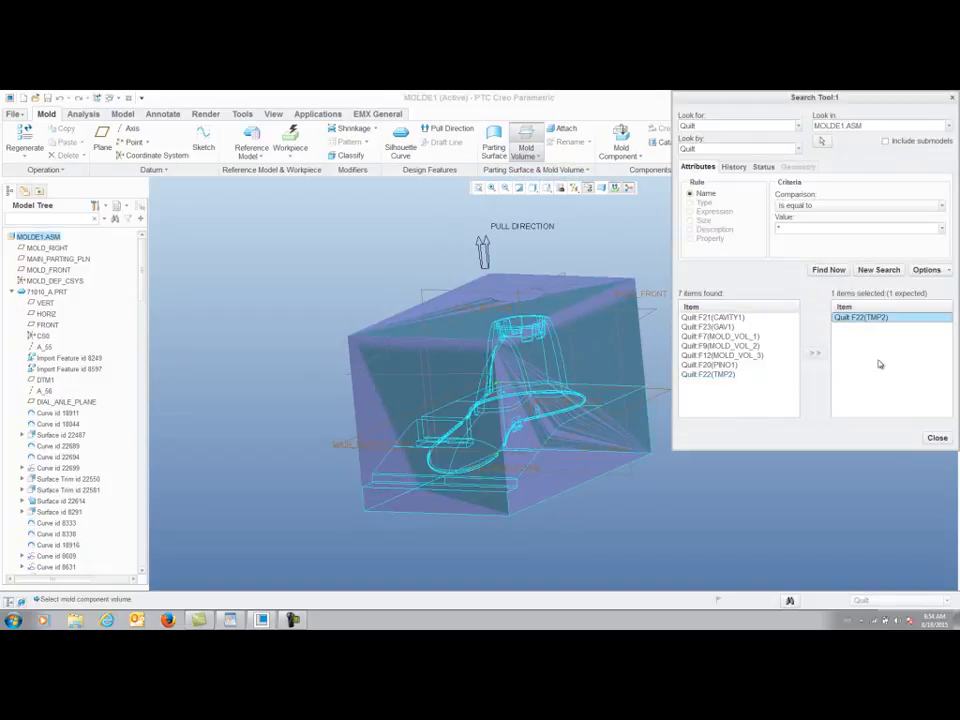
pyautogui.click(936, 437)
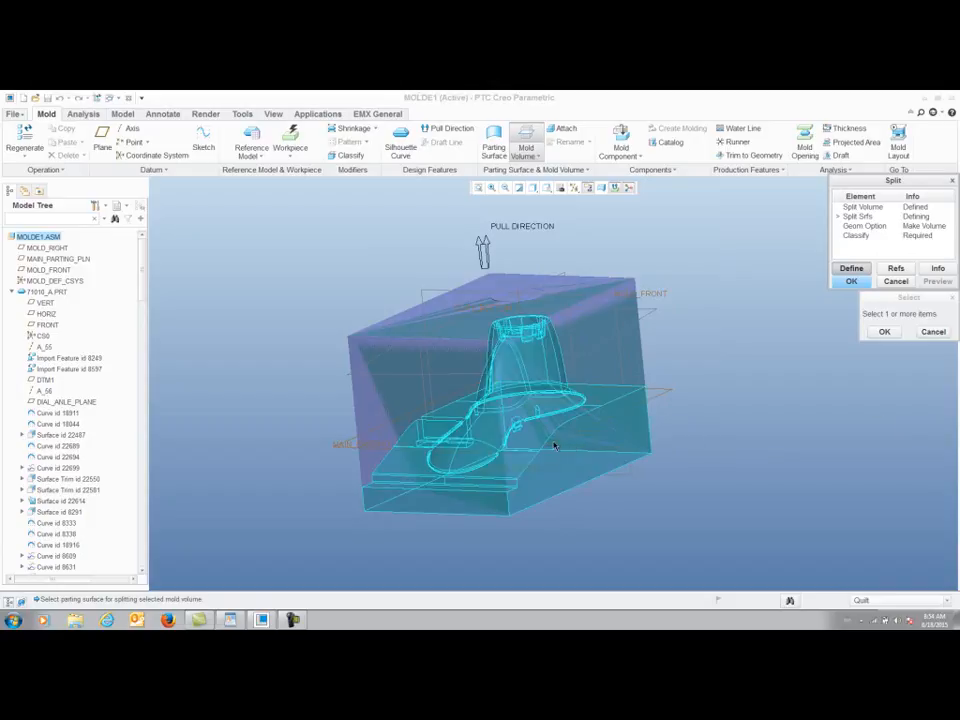
# Split TMP2 with the opposite side clip's mold volume, naming the results CORE1 and GAV2.
pyautogui.click(551, 446)
pyautogui.middleClick(585, 439)
pyautogui.middleClick(646, 438)
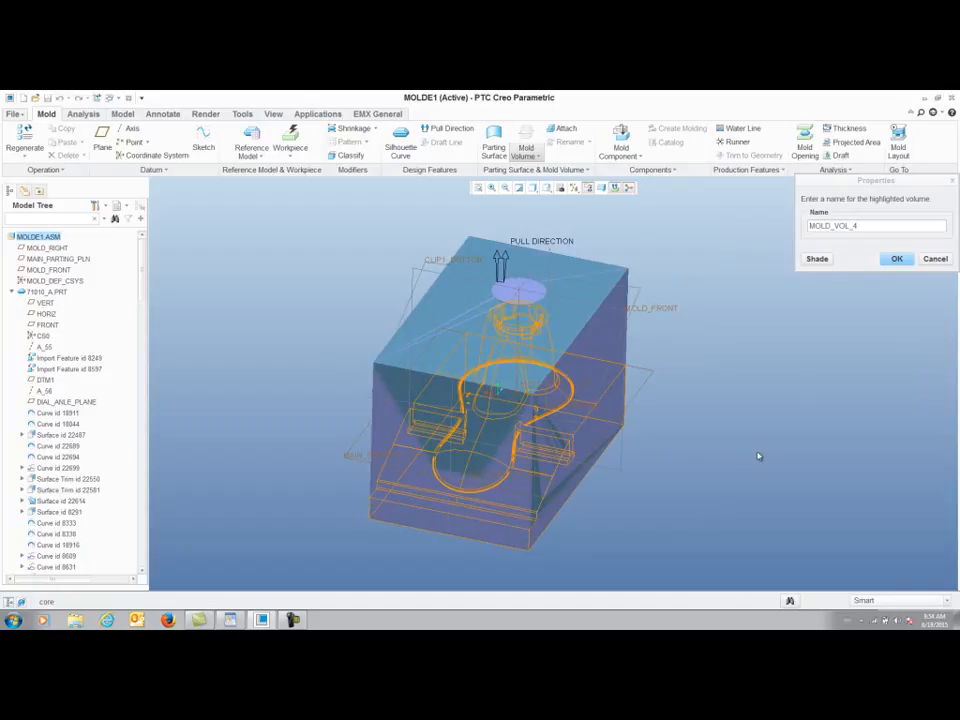
pyautogui.click(864, 226)
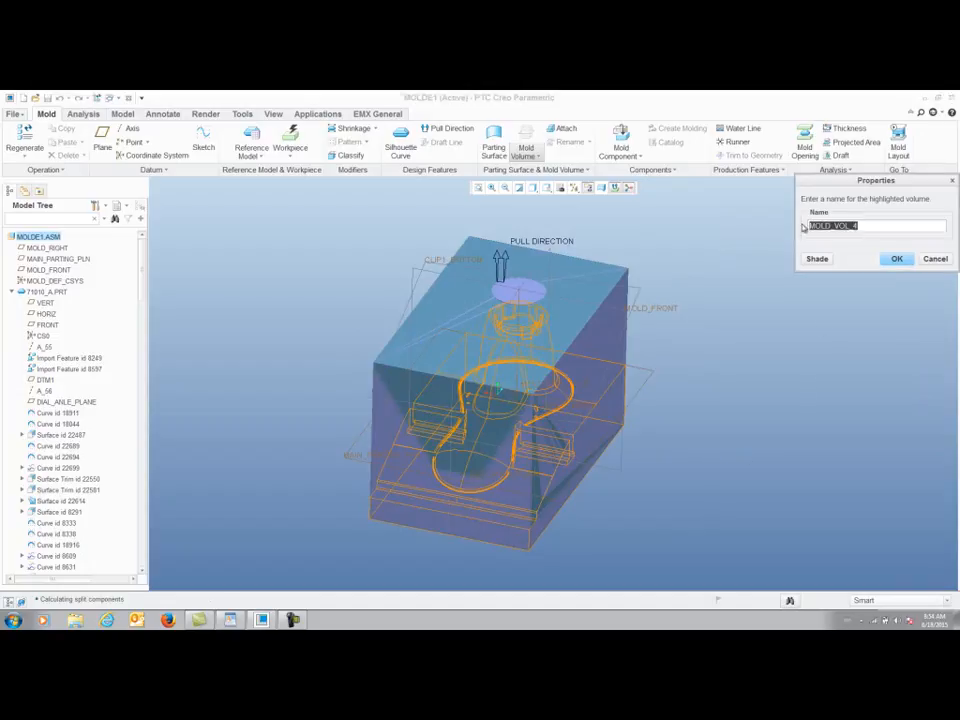
pyautogui.press('Return')
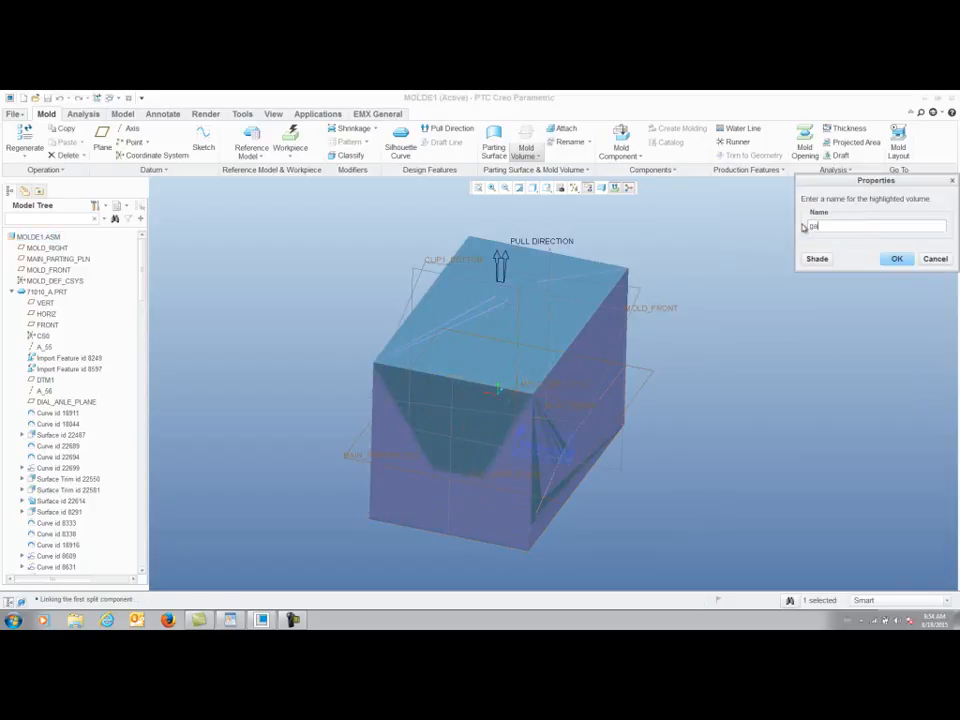
pyautogui.press('Return')
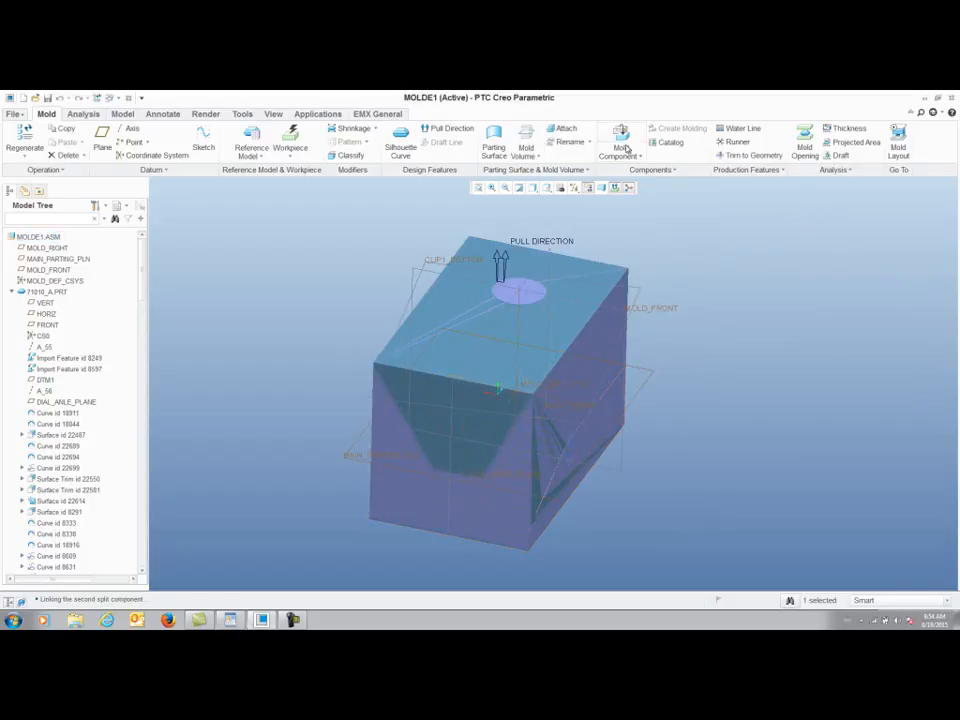
# Create mold components from the CAVITY1, CORE1, GAV1, GAV2 and PINO1 volumes, excluding the MOLD_VOL volumes.
pyautogui.click(622, 146)
pyautogui.moveTo(751, 202); pyautogui.dragTo(753, 228)
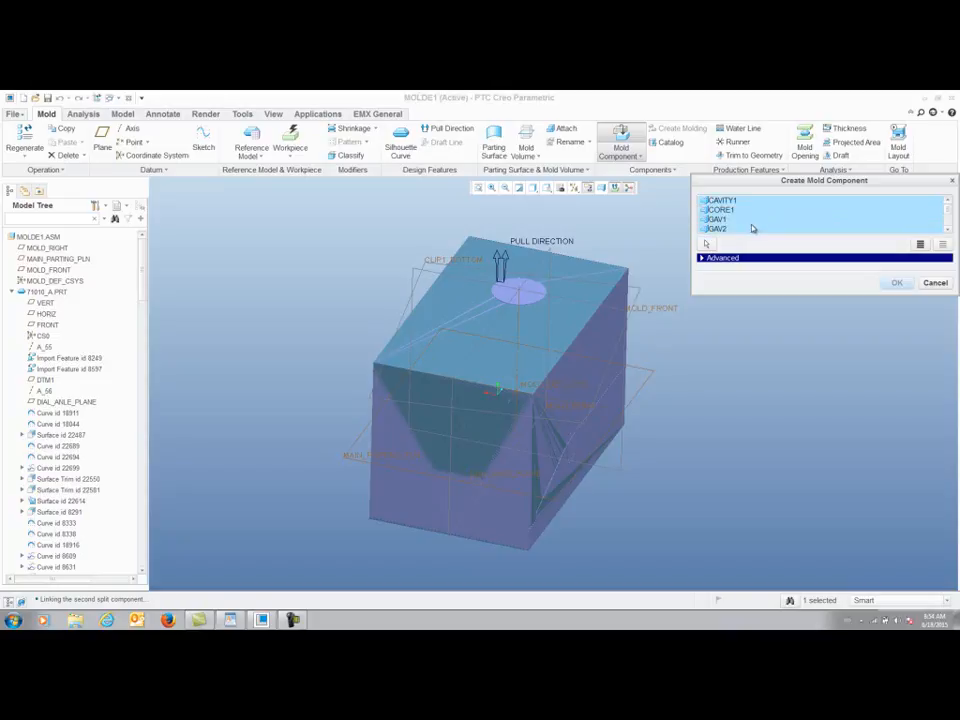
pyautogui.click(948, 210)
pyautogui.click(726, 230)
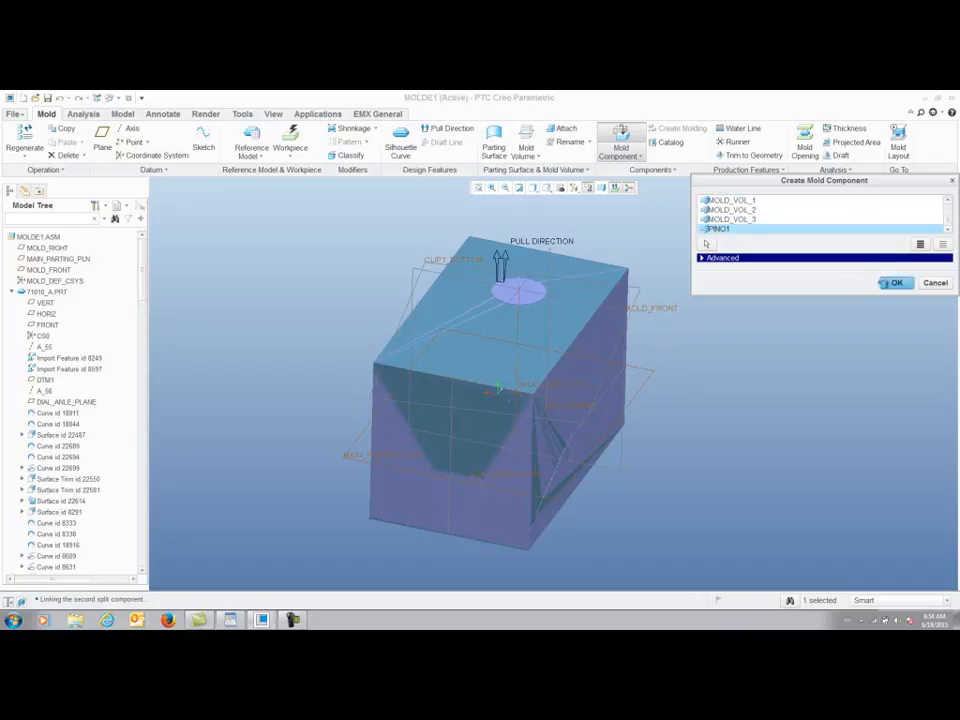
pyautogui.click(896, 283)
# Start a mold opening step and define a move of the cavity block by 5 upward, perpendicular to its top face.
pyautogui.moveTo(722, 408); pyautogui.dragTo(778, 403, button='middle')
pyautogui.click(805, 142)
pyautogui.click(916, 201)
pyautogui.click(917, 222)
pyautogui.click(610, 352)
pyautogui.middleClick(609, 349)
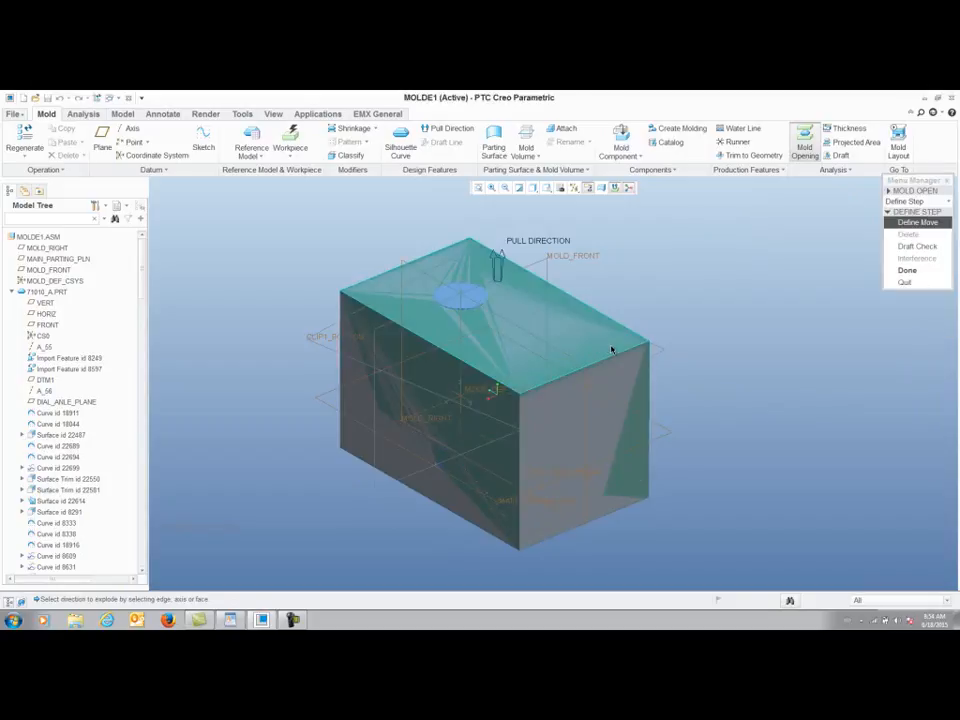
pyautogui.click(600, 338)
pyautogui.write('5')
pyautogui.press('Return')
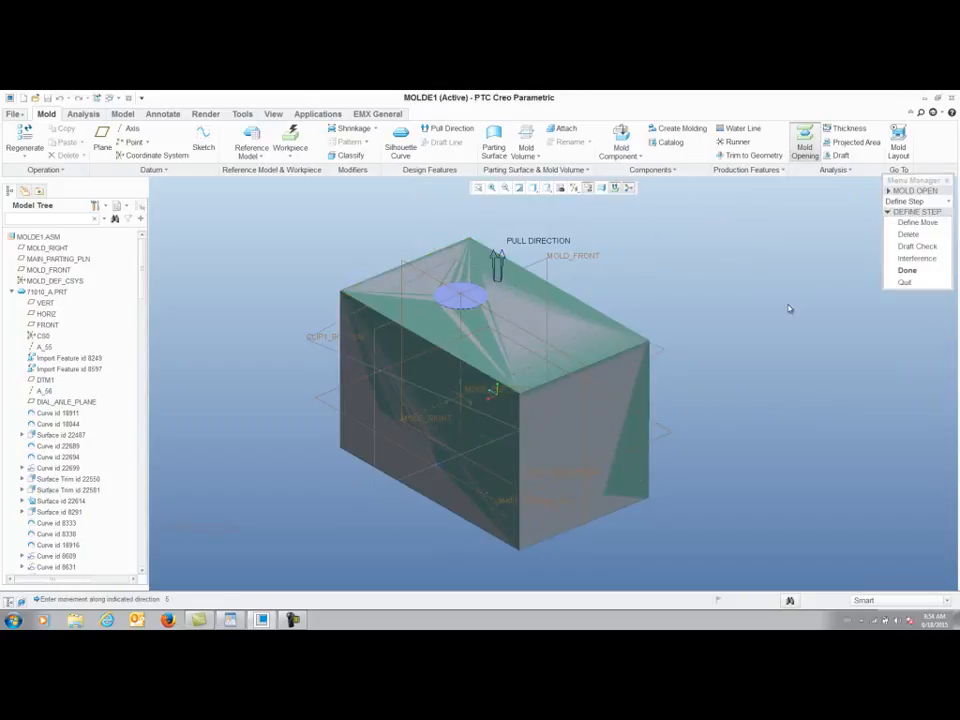
# Define a move of the round top insert by 8 upward, perpendicular to the mold's top face.
pyautogui.click(917, 222)
pyautogui.click(434, 293)
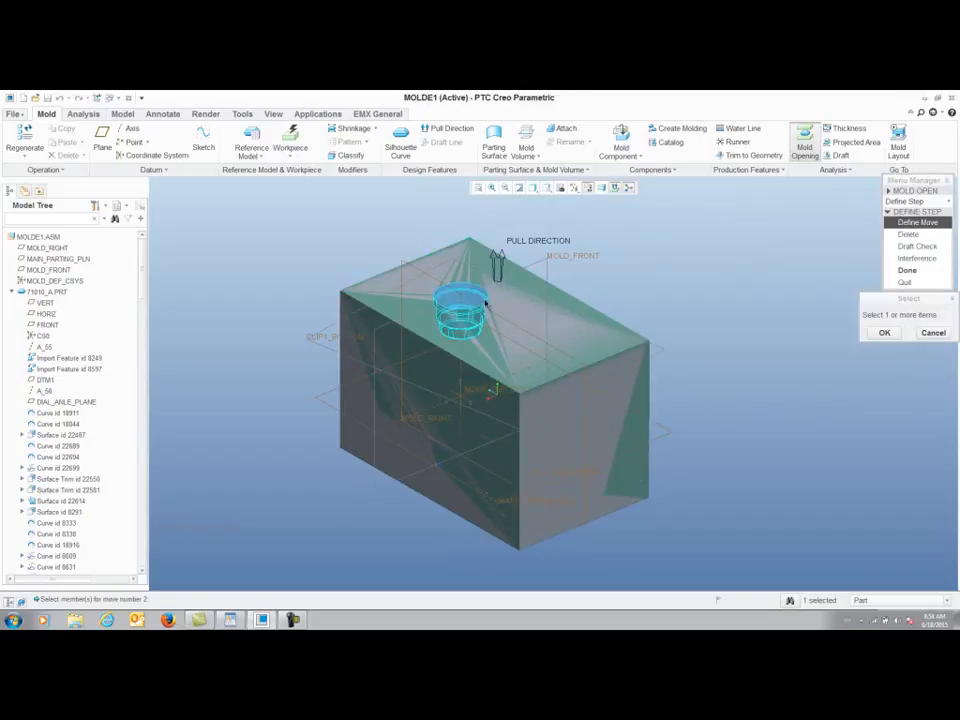
pyautogui.middleClick(533, 303)
pyautogui.click(534, 302)
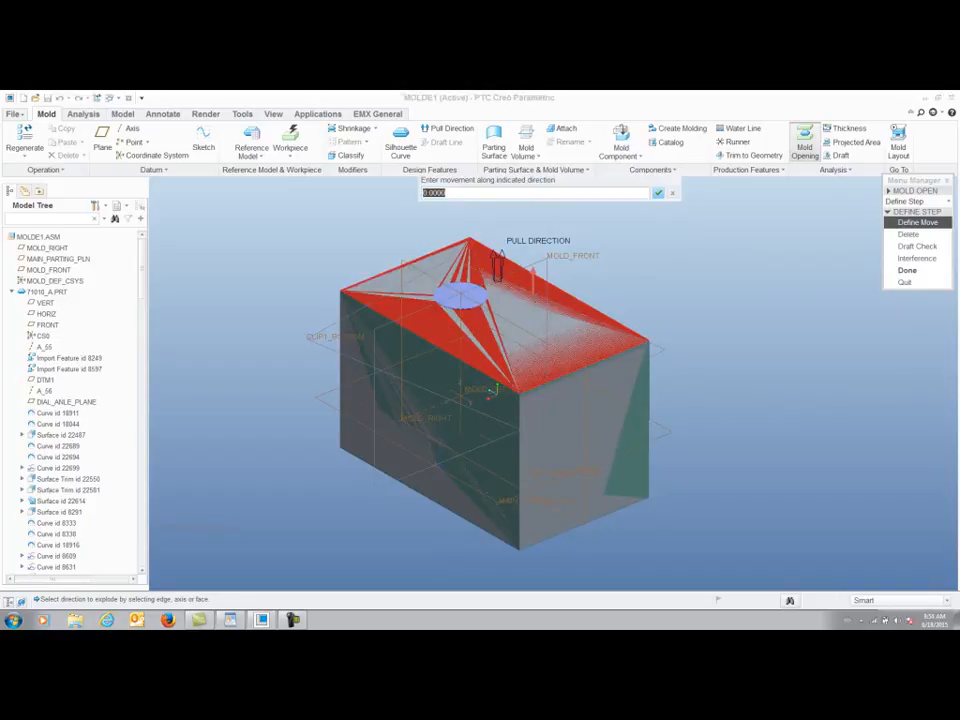
pyautogui.press('Return')
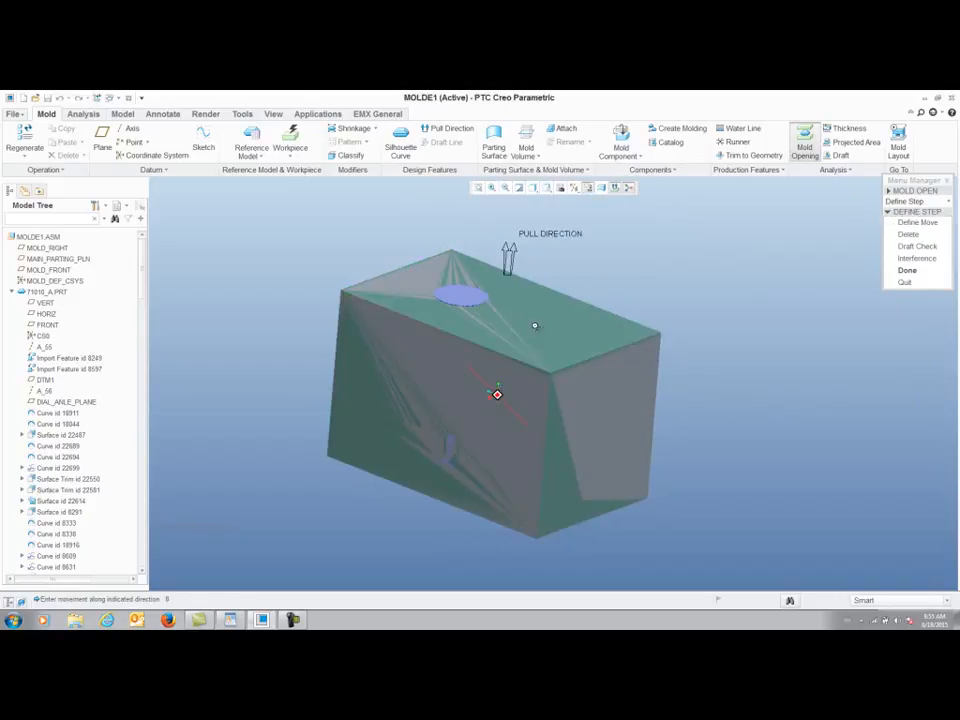
# Define a move of the core block by 5 downward, perpendicular to its bottom face.
pyautogui.click(907, 223)
pyautogui.click(499, 505)
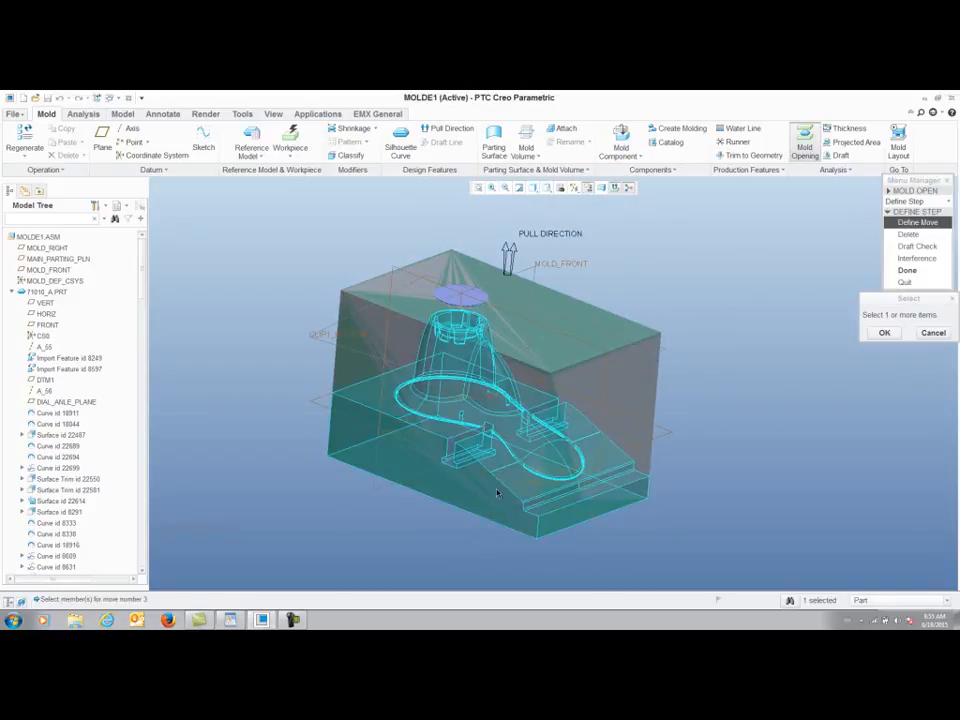
pyautogui.middleClick(483, 496)
pyautogui.click(483, 496)
pyautogui.write('5')
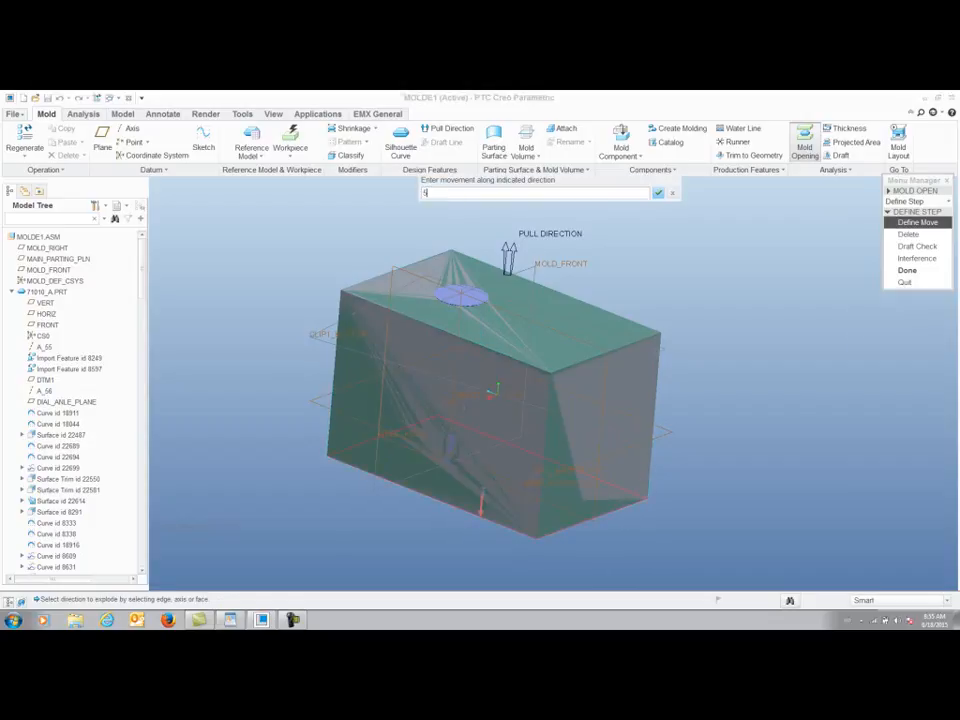
pyautogui.press('Return')
# Define a move of the first side clip insert by 3 outward, perpendicular to the adjacent side face.
pyautogui.click(907, 222)
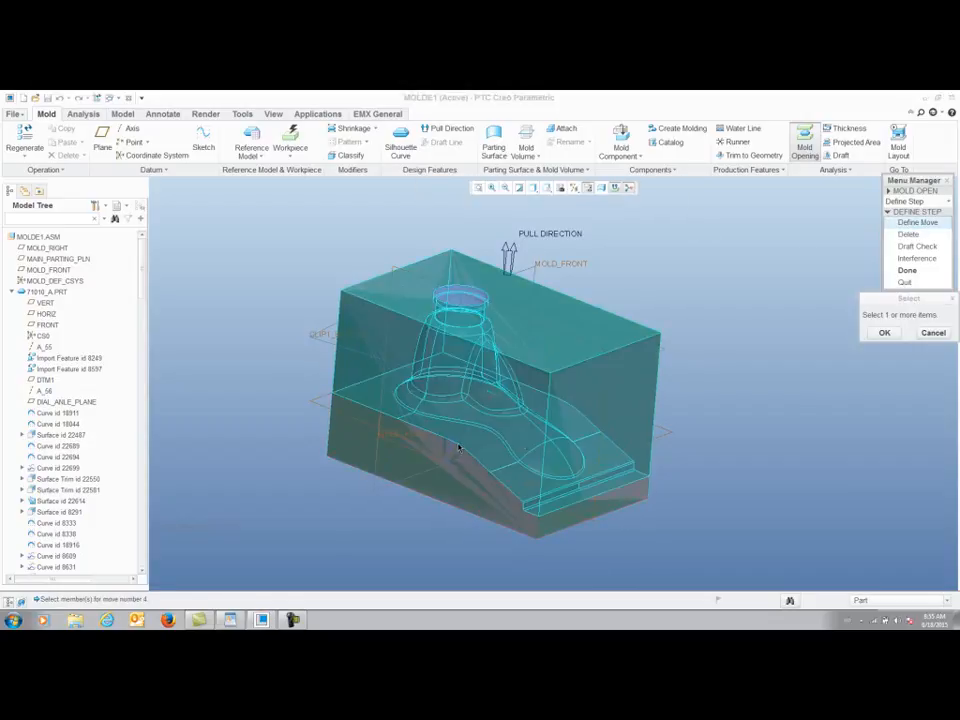
pyautogui.click(450, 455)
pyautogui.middleClick(450, 455)
pyautogui.click(417, 470)
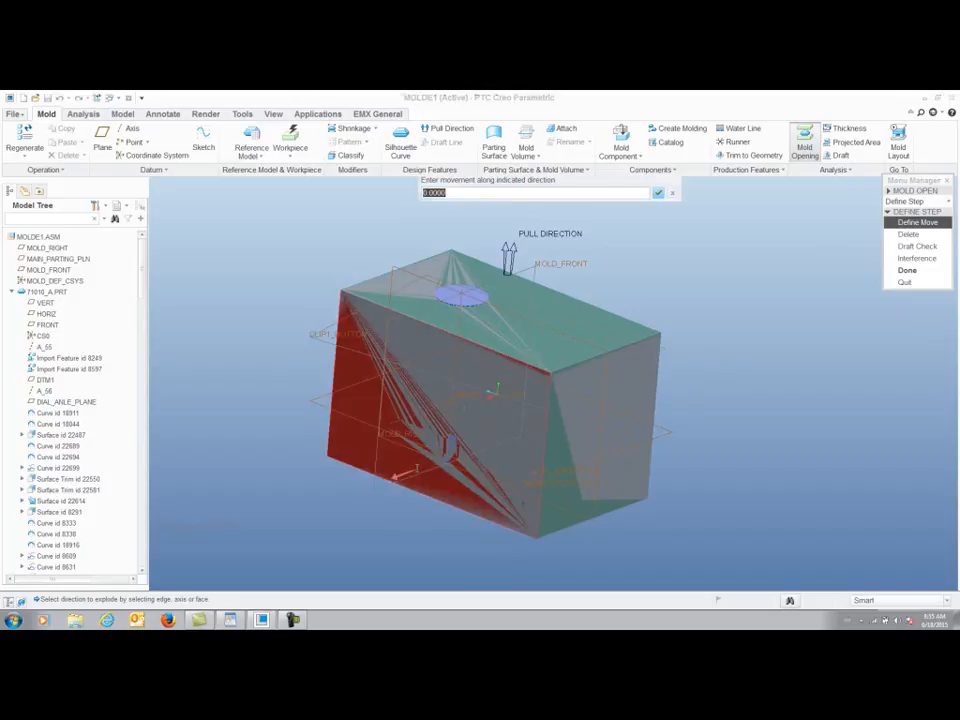
pyautogui.write('3')
pyautogui.press('Return')
# Define a move of the opposite side clip insert by 3 outward from its side face and complete the opening step.
pyautogui.moveTo(478, 456); pyautogui.dragTo(402, 455, button='middle')
pyautogui.click(909, 225)
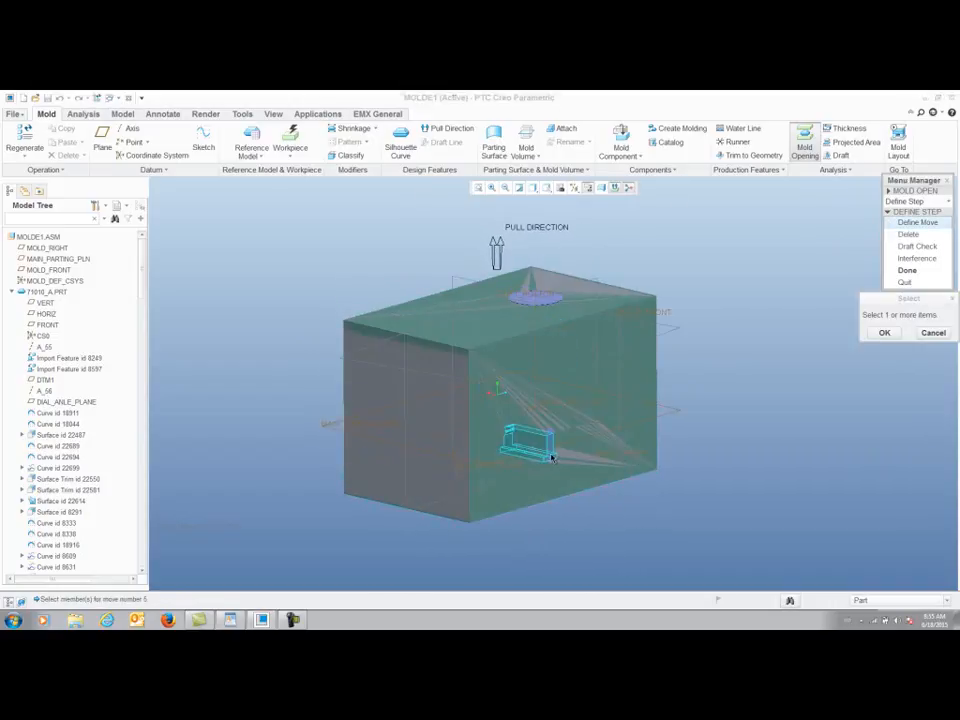
pyautogui.click(551, 456)
pyautogui.middleClick(551, 456)
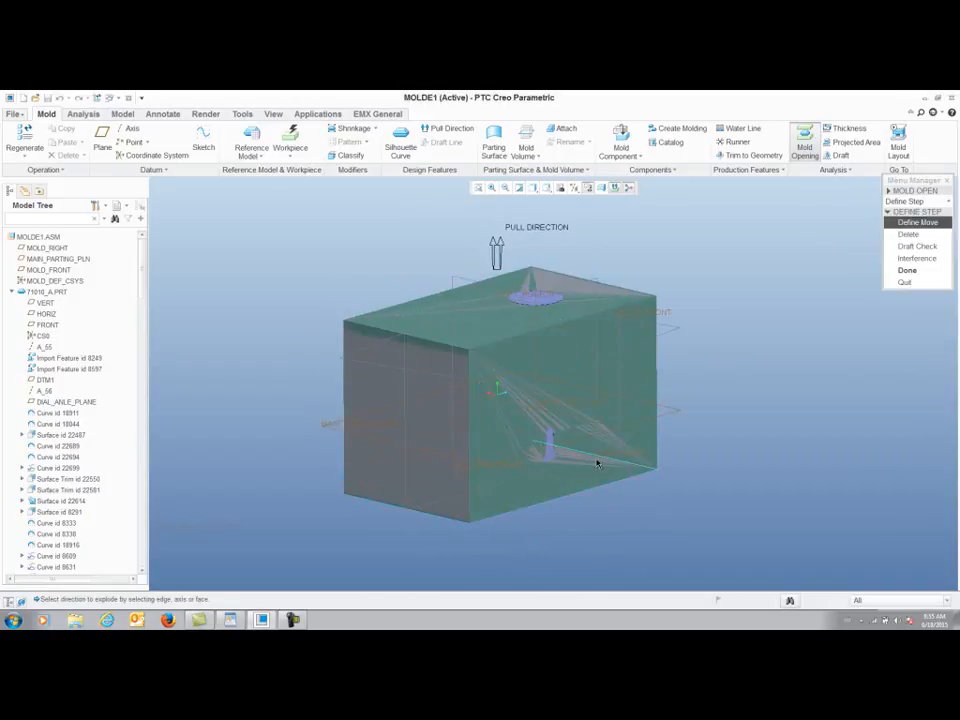
pyautogui.click(648, 451)
pyautogui.write('3')
pyautogui.press('Return')
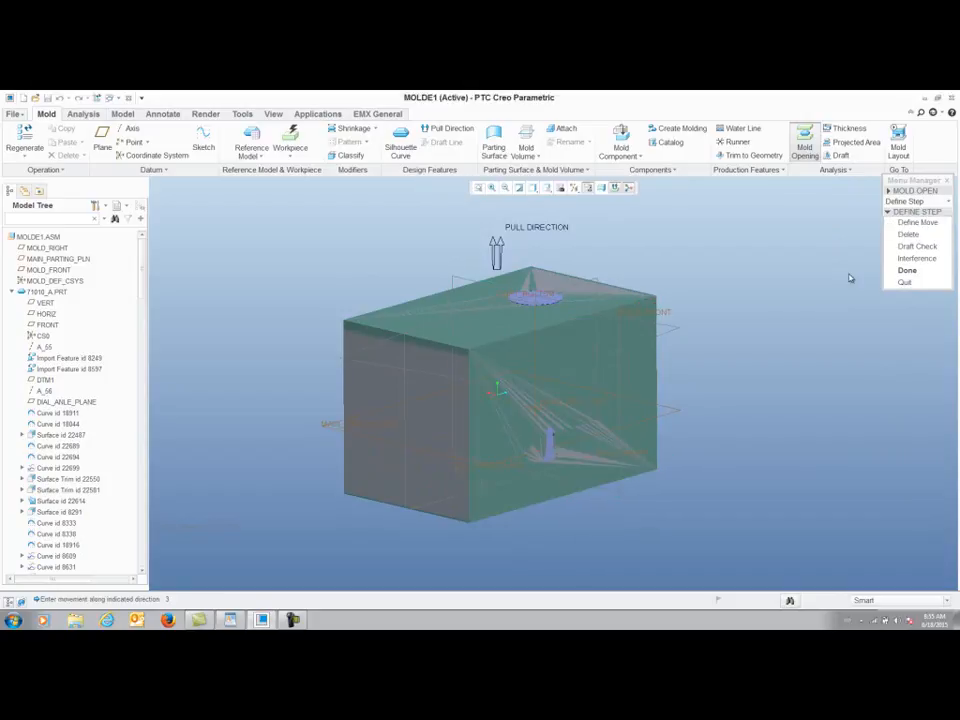
pyautogui.click(907, 270)
# Explode the mold components along their defined opening moves.
pyautogui.moveTo(714, 352); pyautogui.dragTo(692, 349, button='middle')
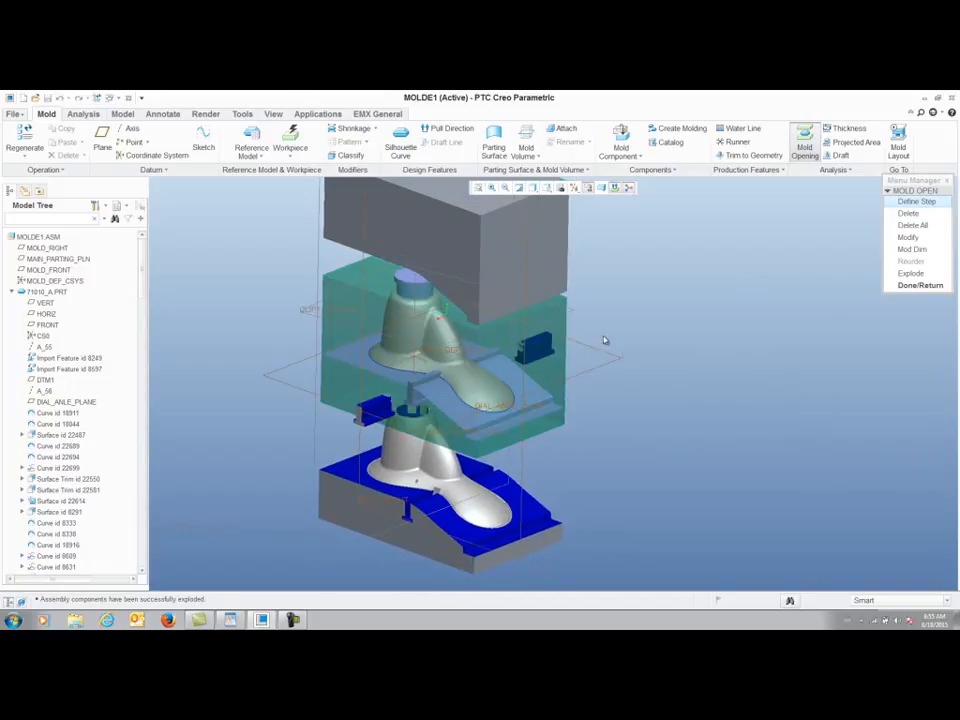
pyautogui.scroll(-2, 470, 397)
pyautogui.click(568, 378)
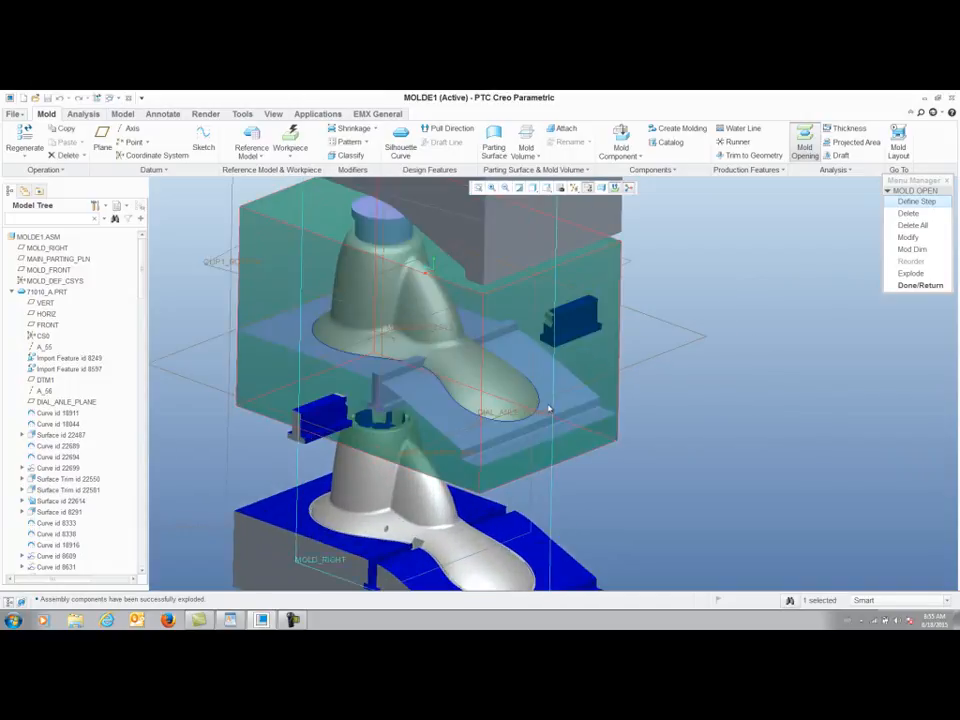
pyautogui.scroll(-2, 565, 406)
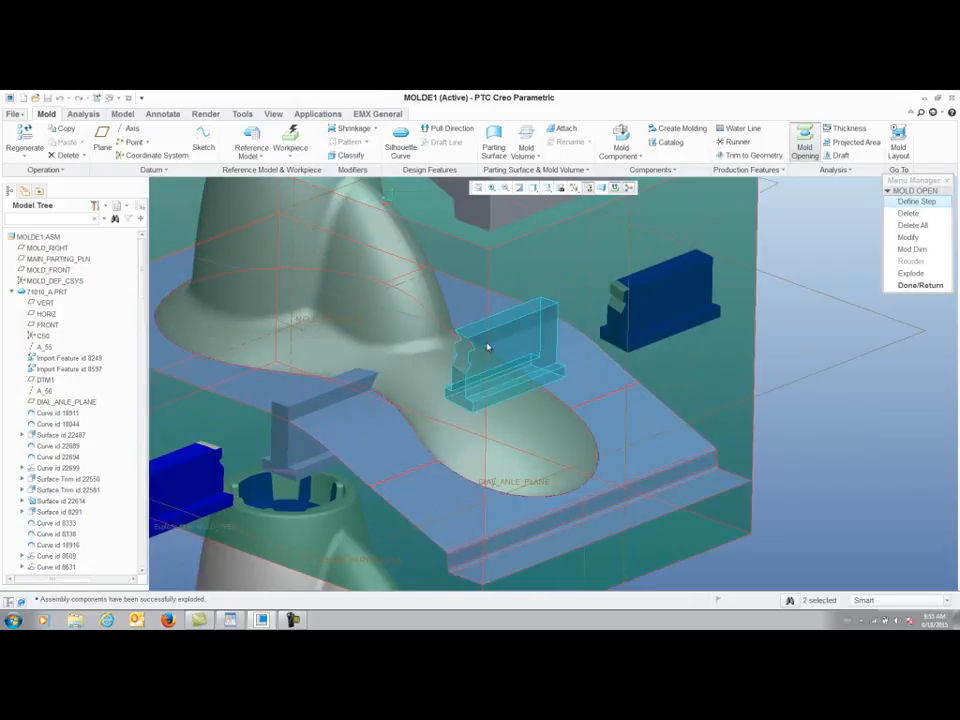
pyautogui.keyDown('ctrl'); pyautogui.click(492, 345); pyautogui.keyUp('ctrl')
pyautogui.keyDown('ctrl'); pyautogui.click(492, 345); pyautogui.keyUp('ctrl')
pyautogui.keyDown('ctrl'); pyautogui.click(334, 403); pyautogui.keyUp('ctrl')
pyautogui.scroll(2, 382, 404)
pyautogui.keyDown('shift'); pyautogui.moveTo(392, 393); pyautogui.dragTo(417, 433, button='middle'); pyautogui.keyUp('shift')
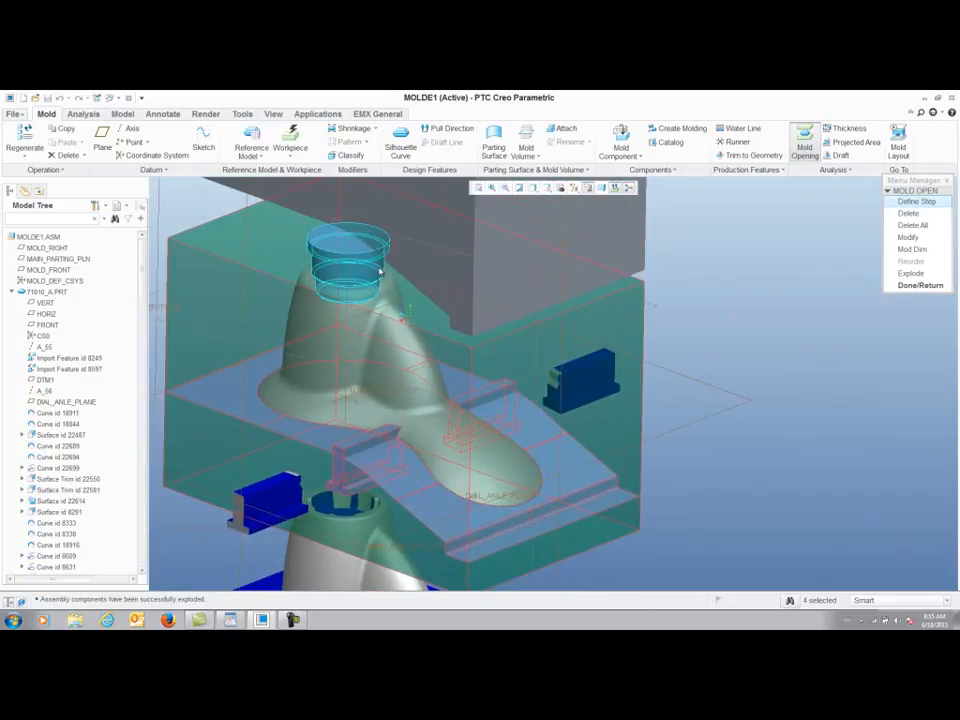
pyautogui.keyDown('ctrl'); pyautogui.click(379, 269); pyautogui.keyUp('ctrl')
pyautogui.rightClick(379, 268)
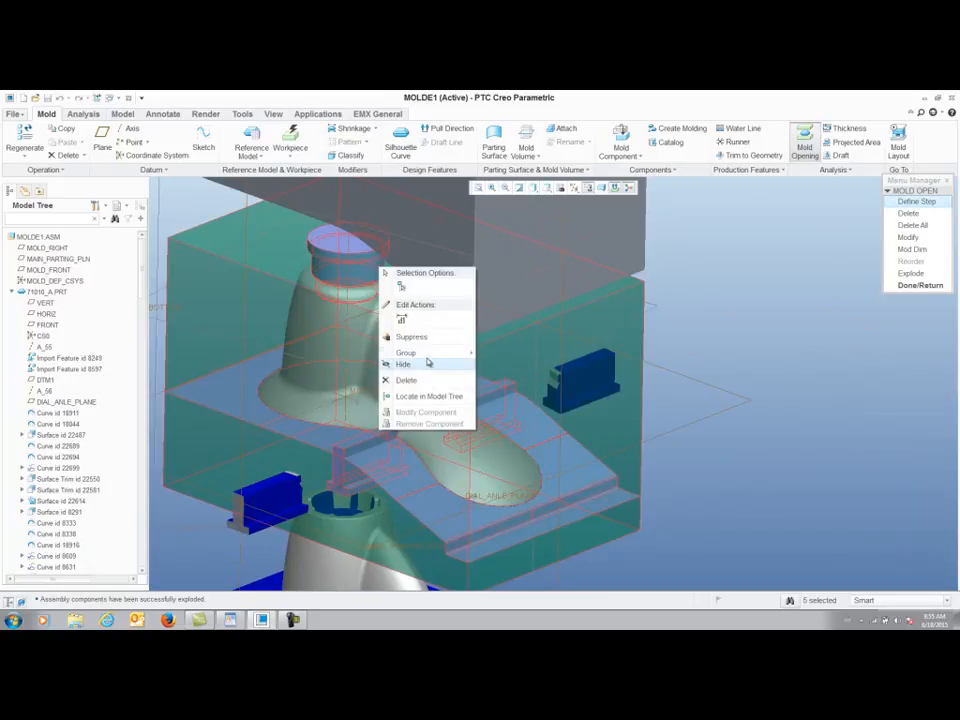
pyautogui.click(819, 379)
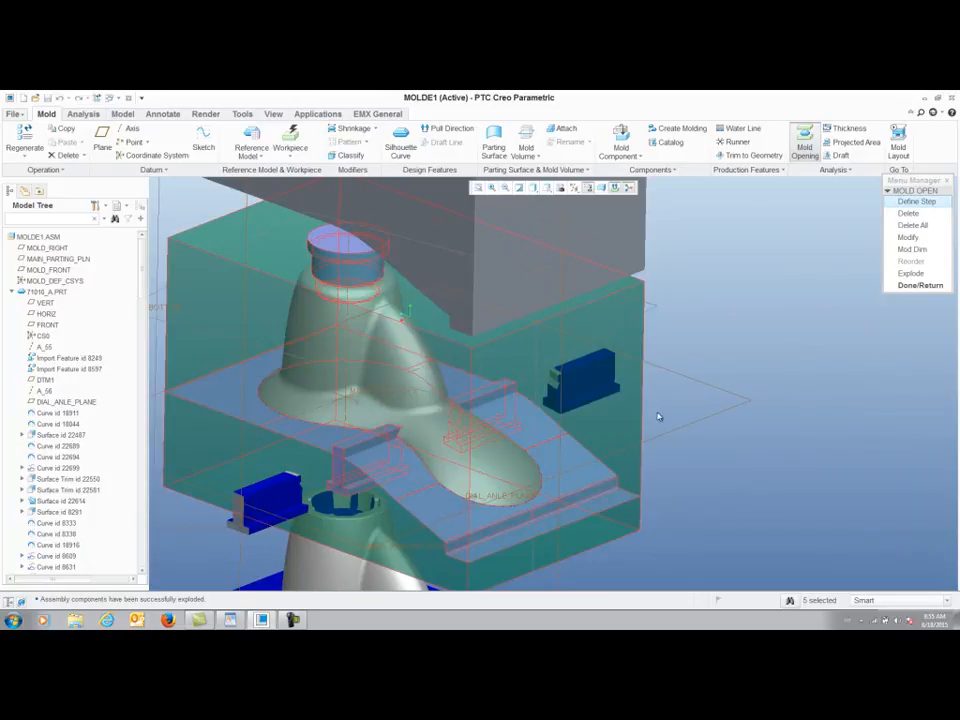
pyautogui.click(714, 412)
# Hide the translucent green workpiece and the main parting surface in the exploded mold.
pyautogui.scroll(2, 711, 412)
pyautogui.click(657, 421)
pyautogui.keyDown('ctrl'); pyautogui.click(622, 445); pyautogui.keyUp('ctrl')
pyautogui.rightClick(622, 445)
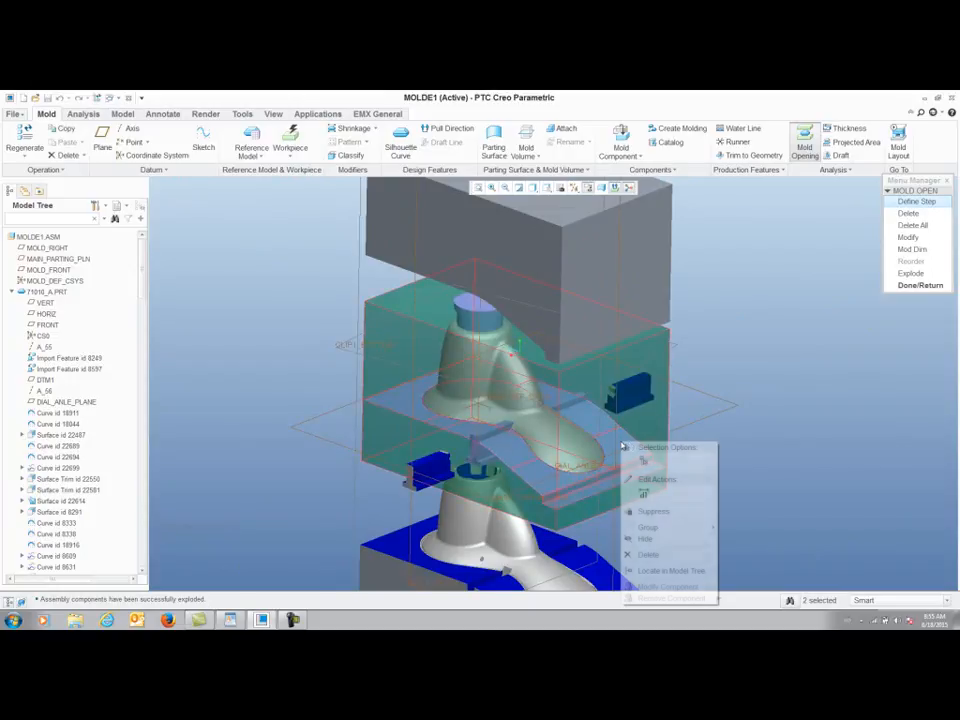
pyautogui.click(671, 542)
pyautogui.scroll(3, 571, 418)
pyautogui.scroll(1, 571, 418)
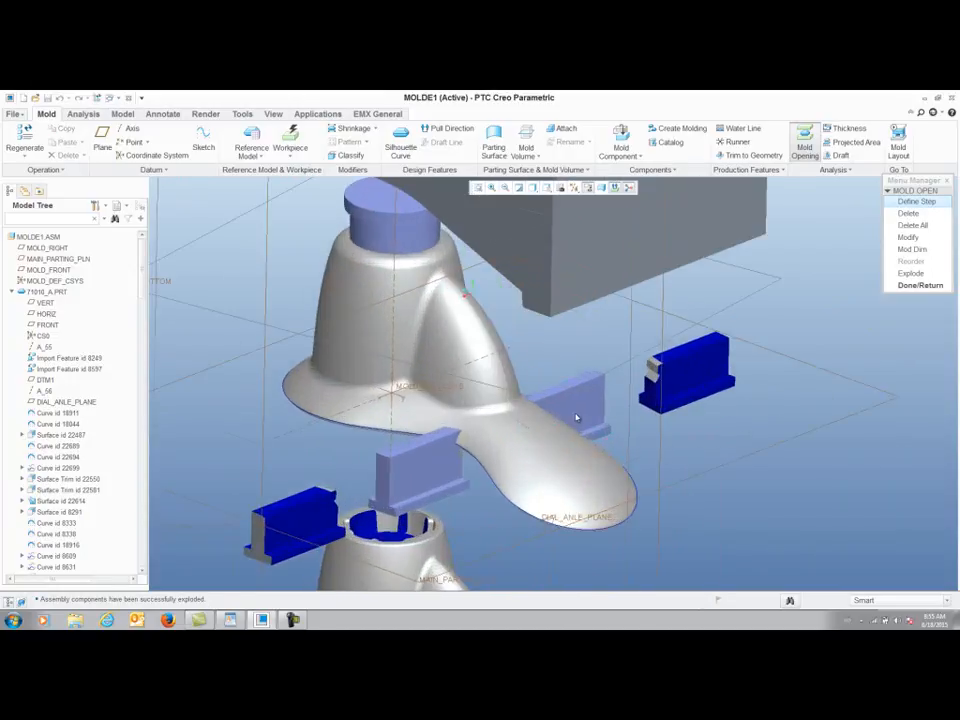
# Hide the two side clip surfaces and the round top insert surface, and leave the mold opening mode.
pyautogui.click(573, 412)
pyautogui.keyDown('ctrl'); pyautogui.click(425, 455); pyautogui.keyUp('ctrl')
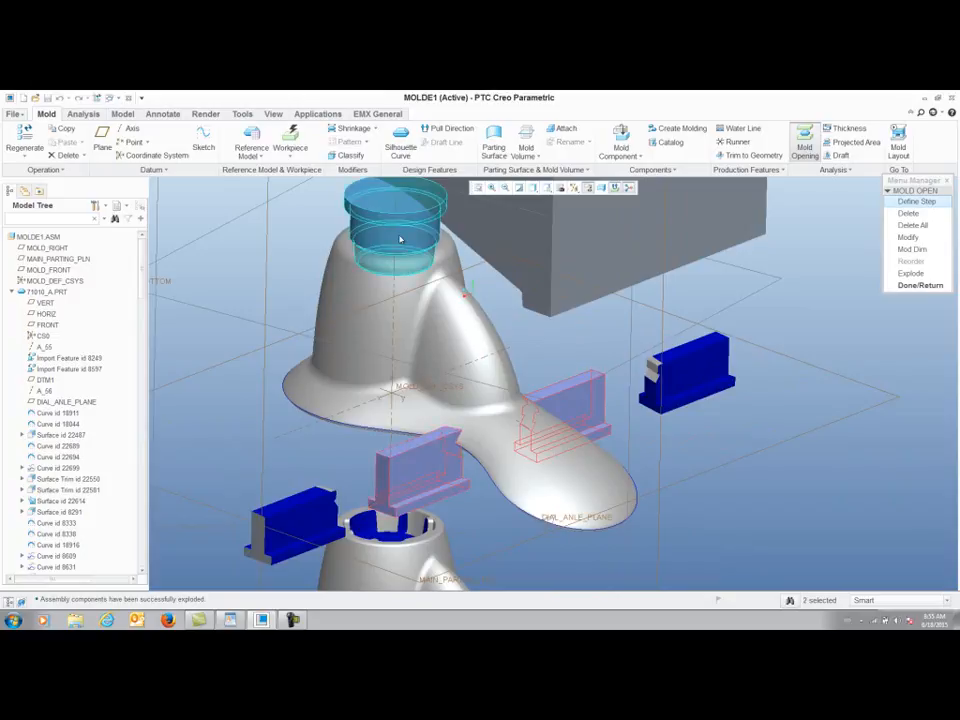
pyautogui.rightClick(400, 239)
pyautogui.click(424, 381)
pyautogui.moveTo(478, 418)
pyautogui.mouseDown(button='middle')
pyautogui.moveTo(525, 388)
pyautogui.moveTo(526, 342)
pyautogui.moveTo(529, 431)
pyautogui.moveTo(526, 398)
pyautogui.mouseUp(button='middle')
pyautogui.click(920, 285)
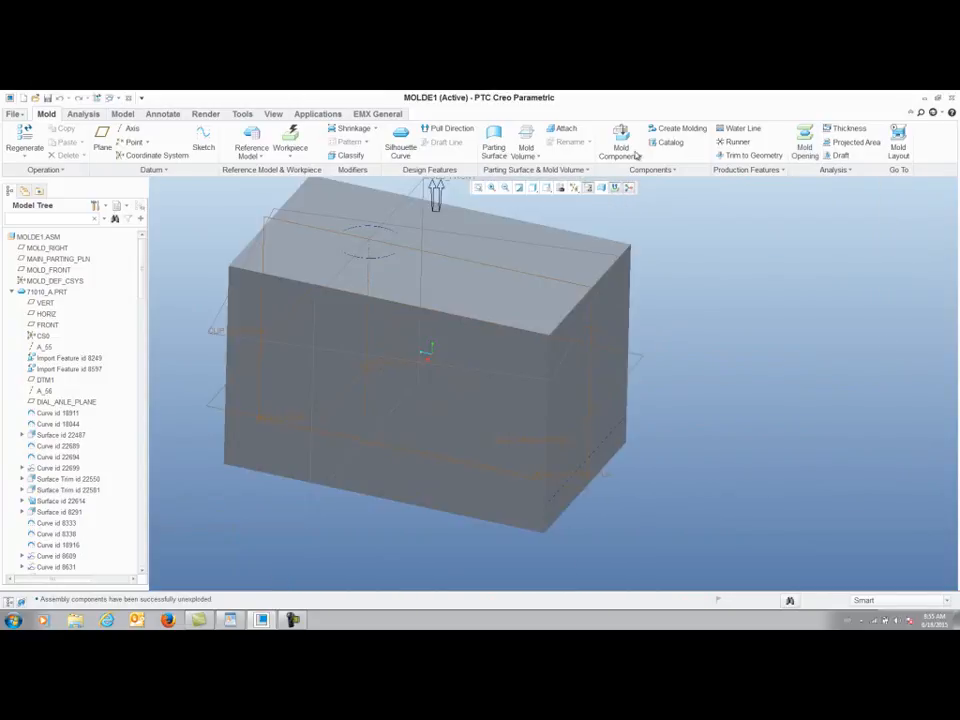
# Create a new display style that shows the outer cavity and core blocks as wireframe.
pyautogui.click(572, 190)
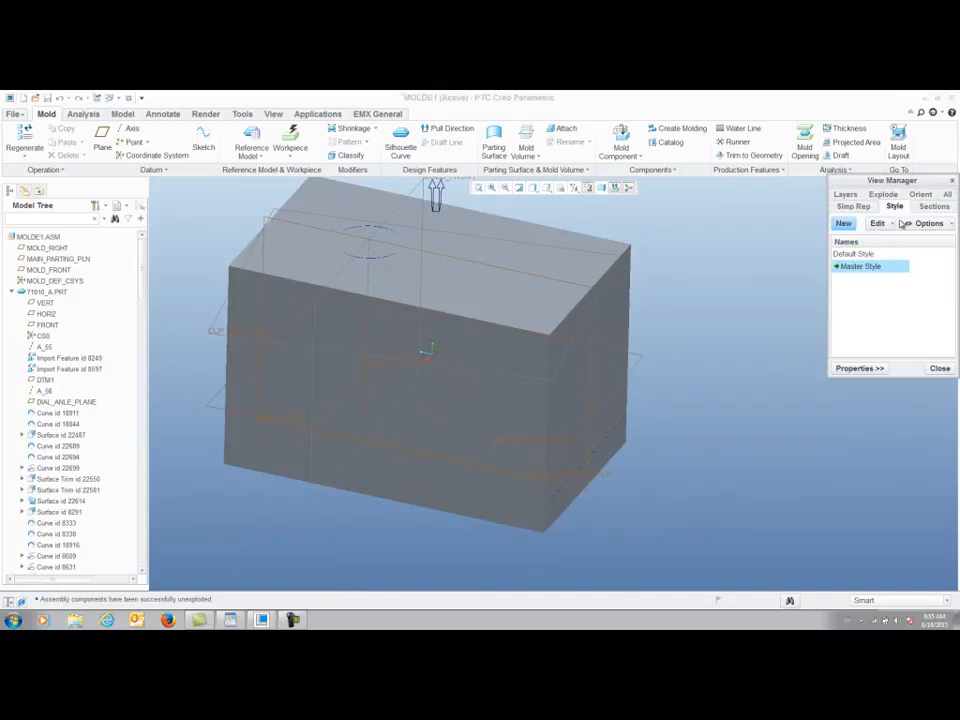
pyautogui.click(843, 223)
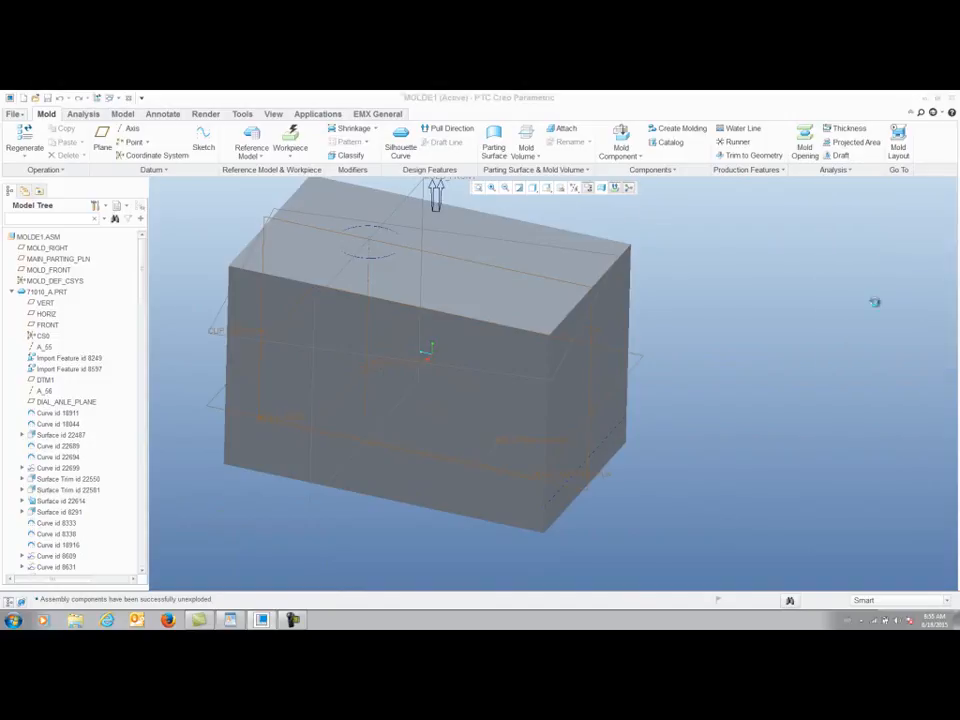
pyautogui.press('Return')
pyautogui.click(859, 233)
pyautogui.click(613, 337)
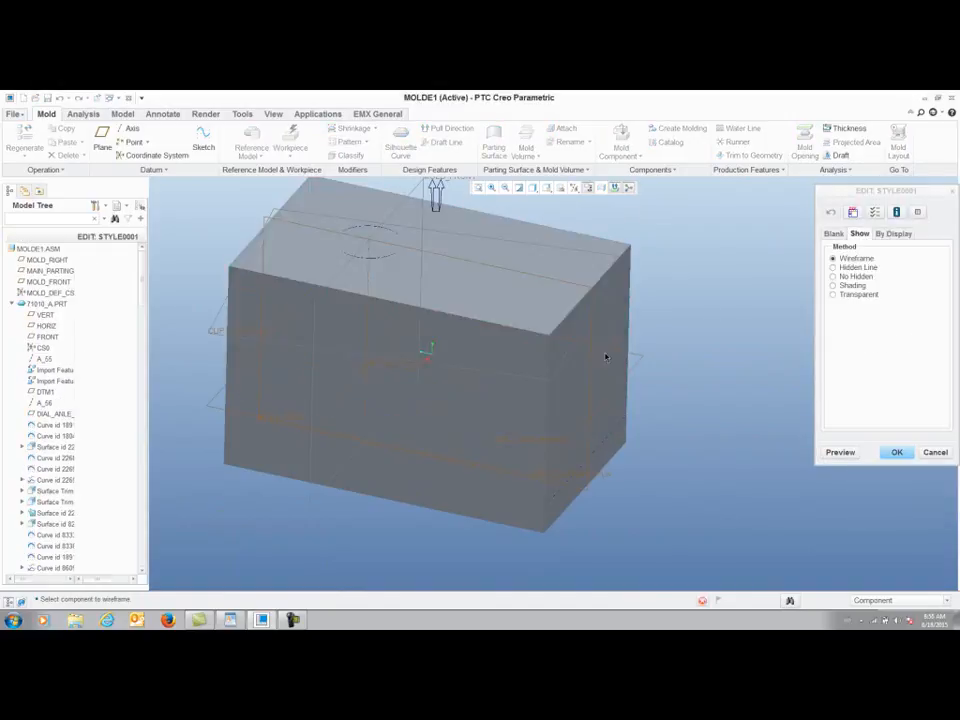
pyautogui.click(462, 489)
pyautogui.click(897, 452)
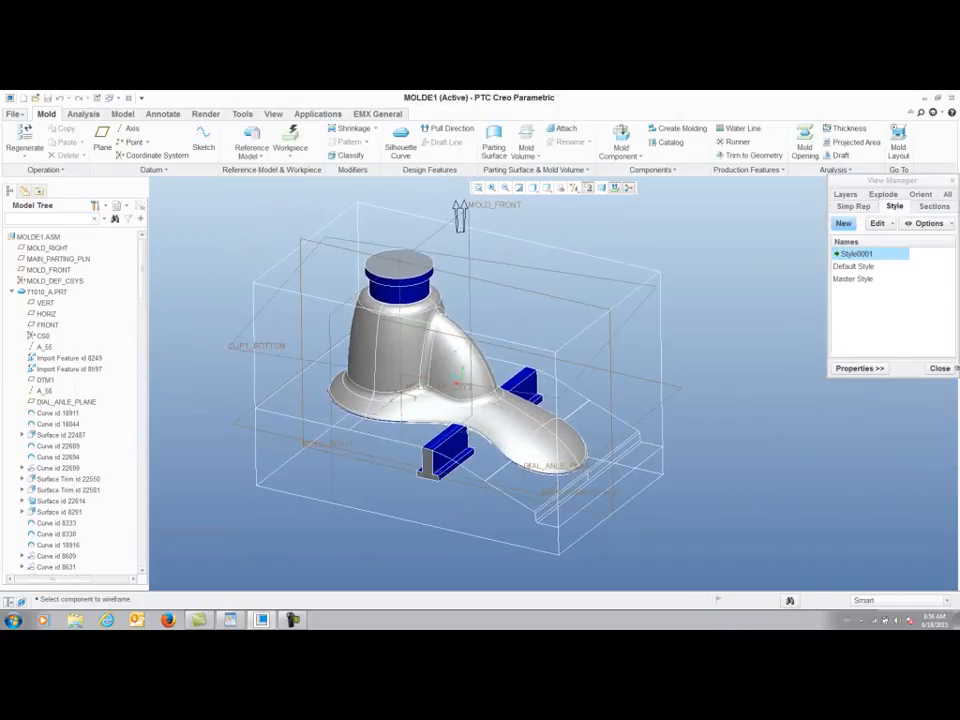
pyautogui.click(939, 368)
pyautogui.moveTo(757, 412)
pyautogui.mouseDown(button='middle')
pyautogui.moveTo(769, 439)
pyautogui.moveTo(767, 424)
pyautogui.mouseUp(button='middle')
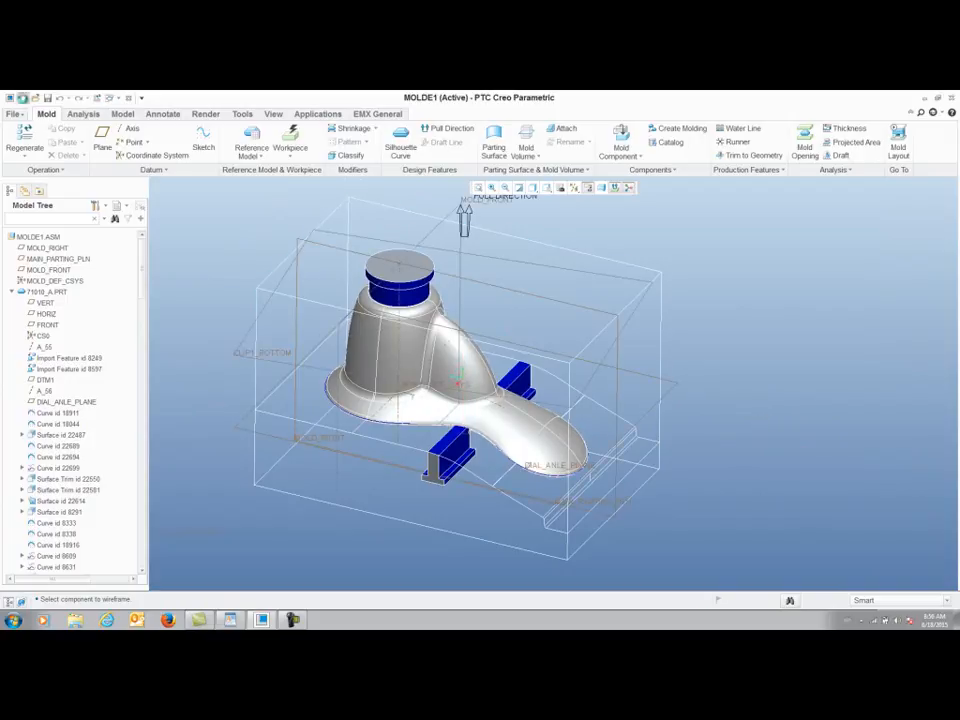
# Create a new manufacturing NC assembly named cam_cav with the default template.
pyautogui.click(24, 100)
pyautogui.click(424, 329)
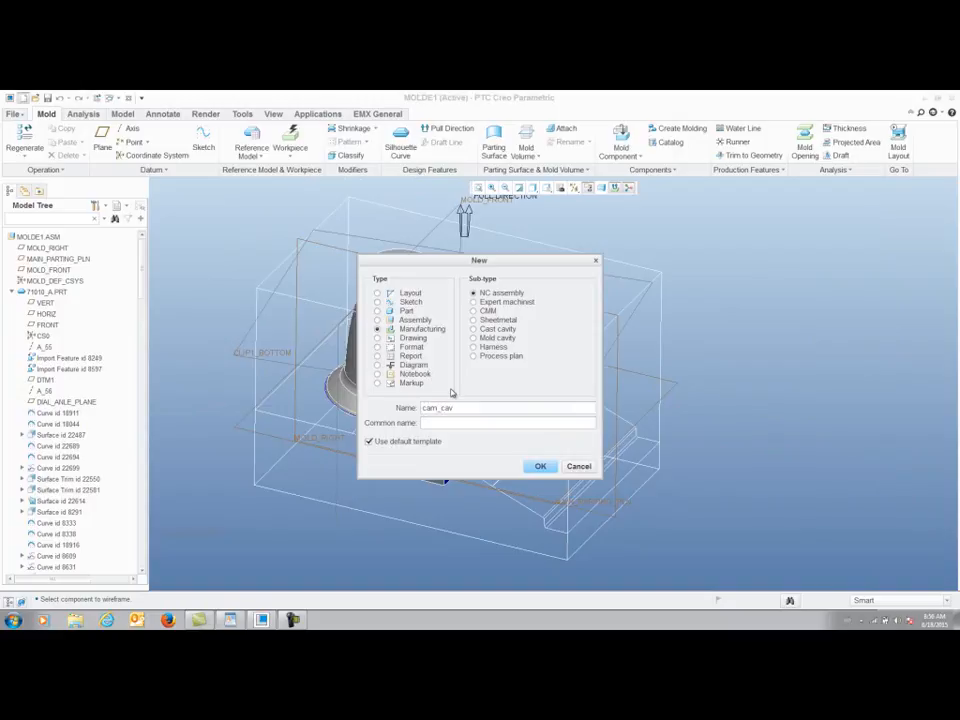
pyautogui.press('Return')
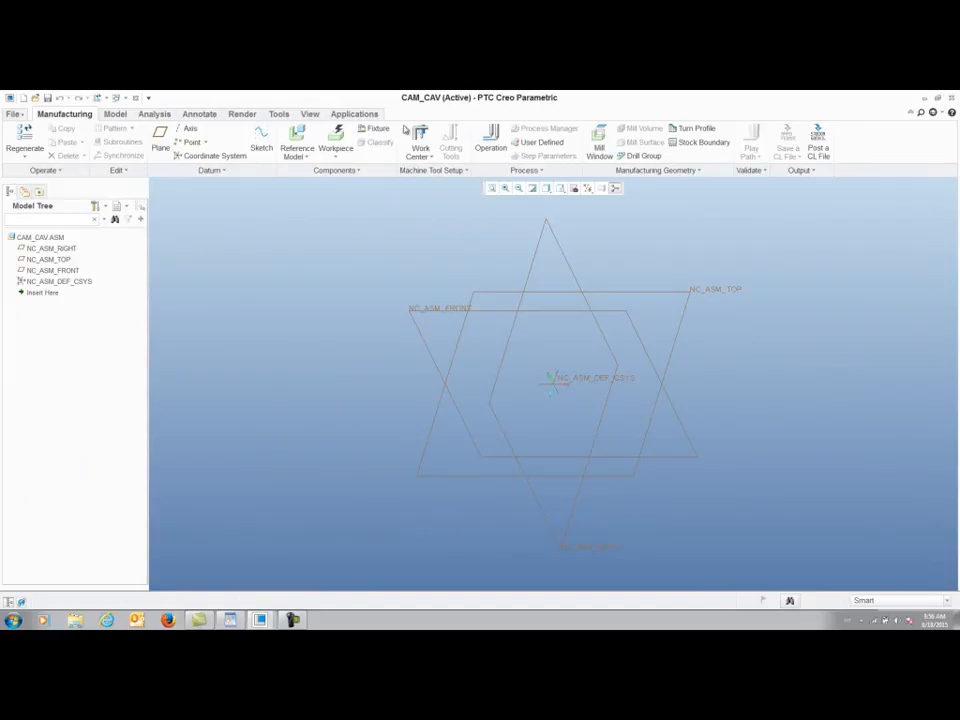
# Insert CAVITY1.PRT from the current session as the reference model with the Default placement constraint.
pyautogui.click(298, 135)
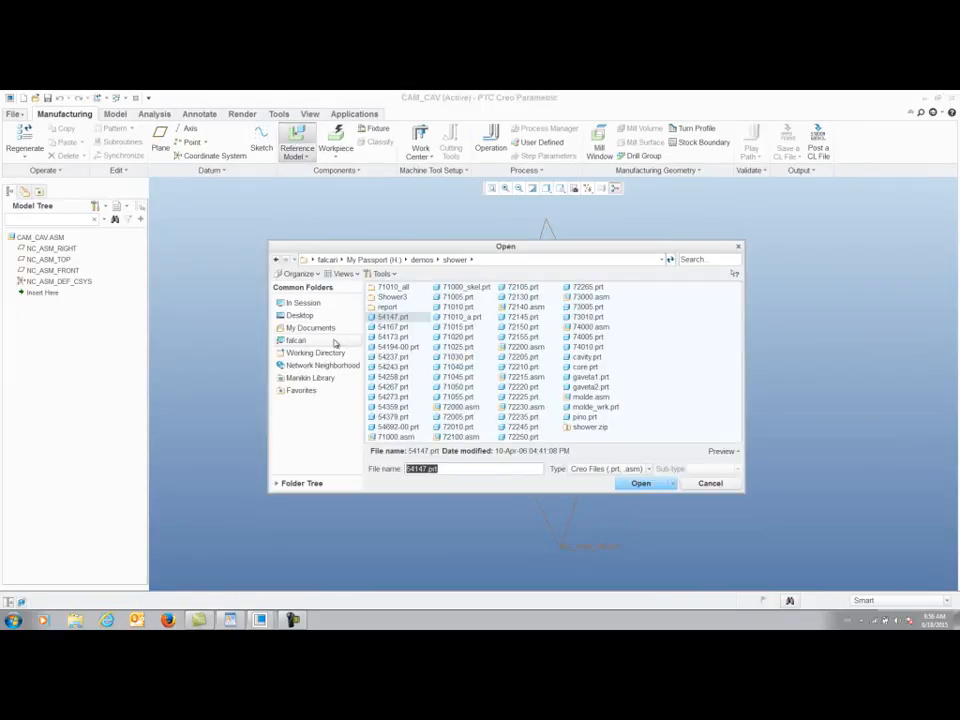
pyautogui.click(298, 302)
pyautogui.doubleClick(612, 328)
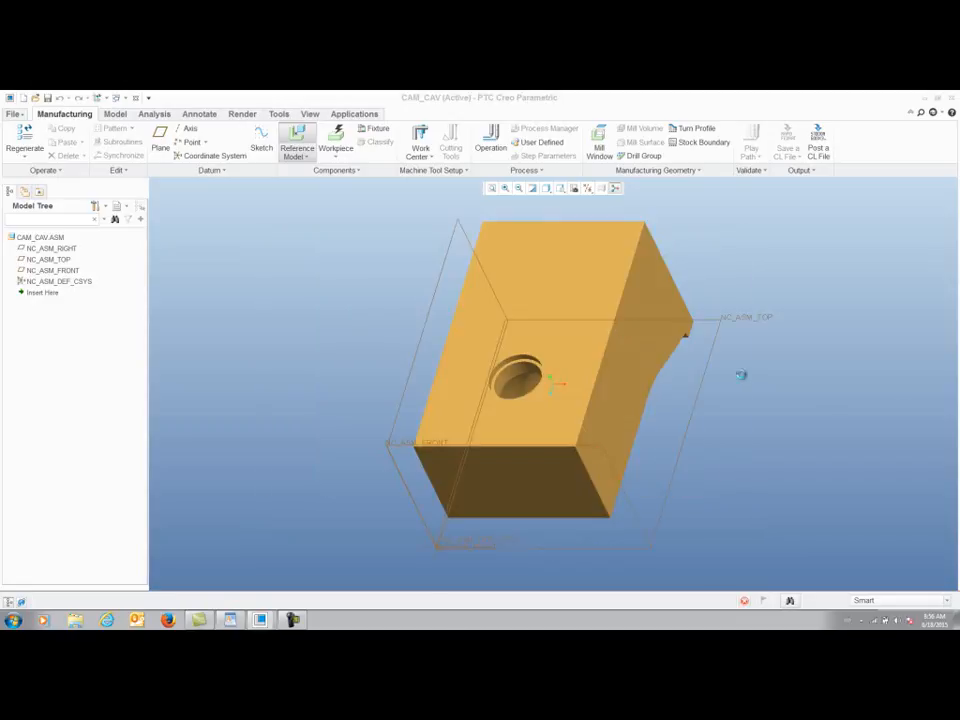
pyautogui.rightClick(838, 407)
pyautogui.click(886, 522)
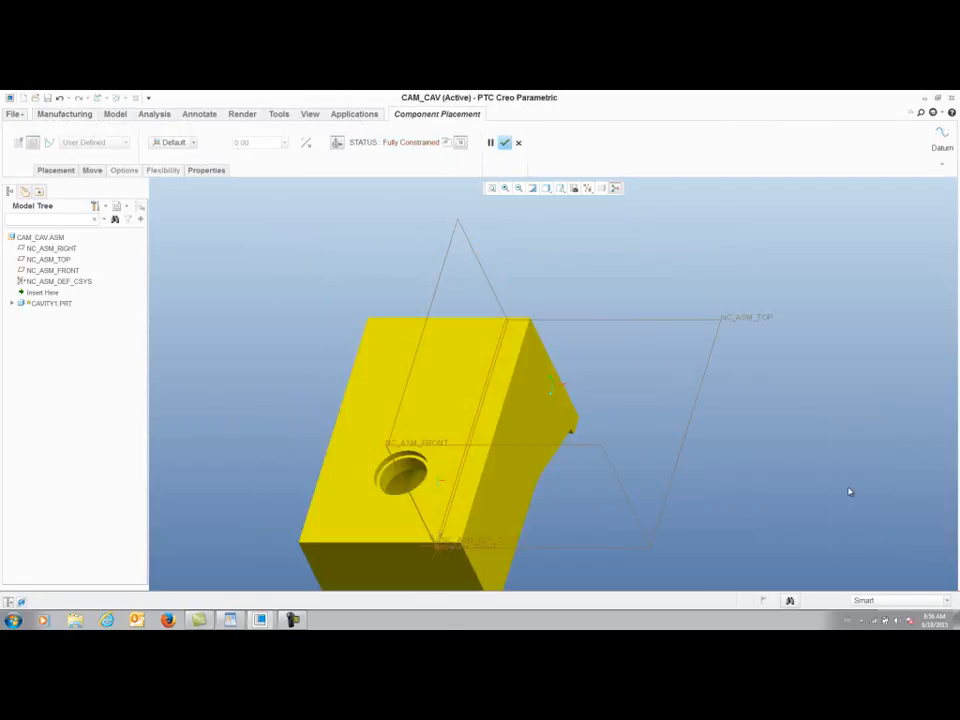
pyautogui.middleClick(846, 493)
pyautogui.moveTo(844, 495); pyautogui.dragTo(797, 318, button='middle')
# Create an automatic workpiece enclosing the cavity reference model.
pyautogui.click(336, 138)
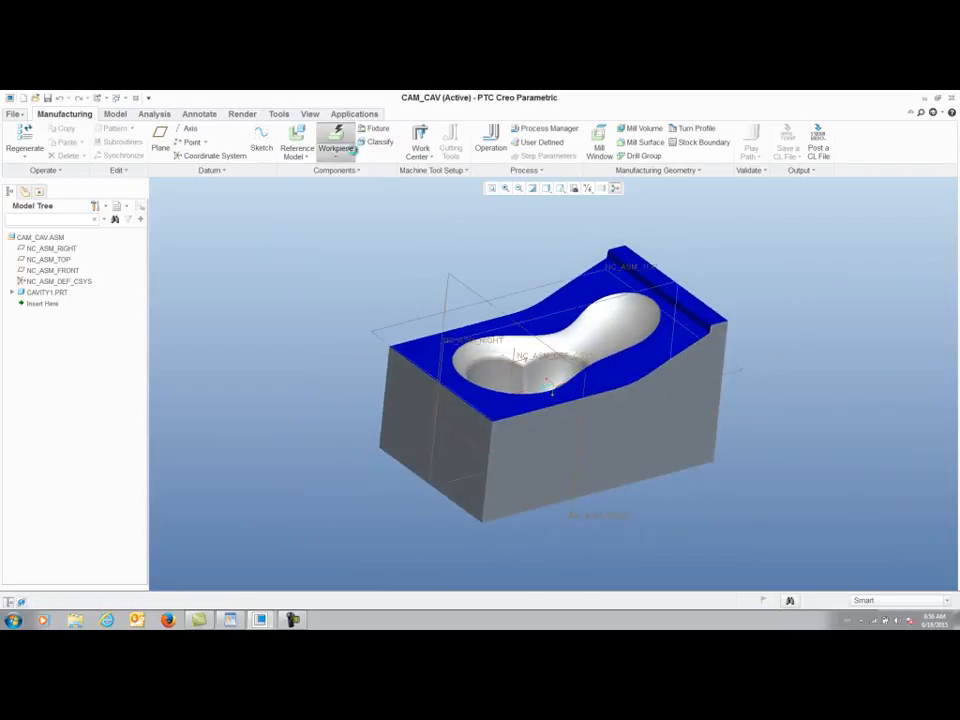
pyautogui.click(543, 357)
pyautogui.moveTo(621, 345); pyautogui.dragTo(558, 387, button='middle')
pyautogui.scroll(-2, 579, 375)
pyautogui.middleClick(277, 234)
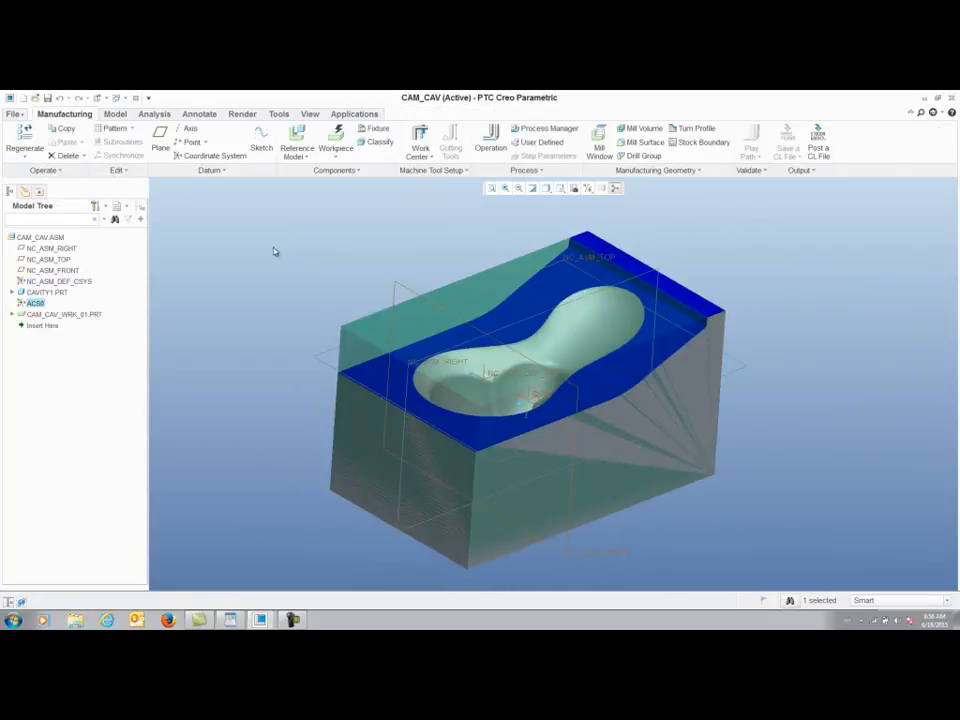
# Create a datum plane offset 0.72 above the workpiece's top face.
pyautogui.click(160, 140)
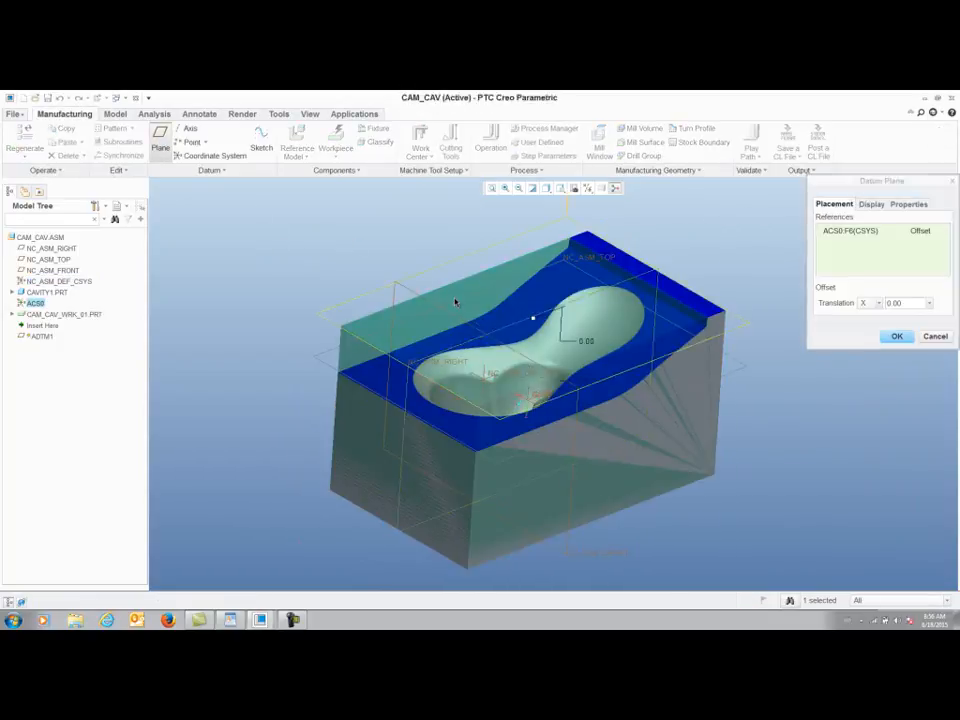
pyautogui.click(531, 319)
pyautogui.moveTo(533, 320); pyautogui.dragTo(534, 297)
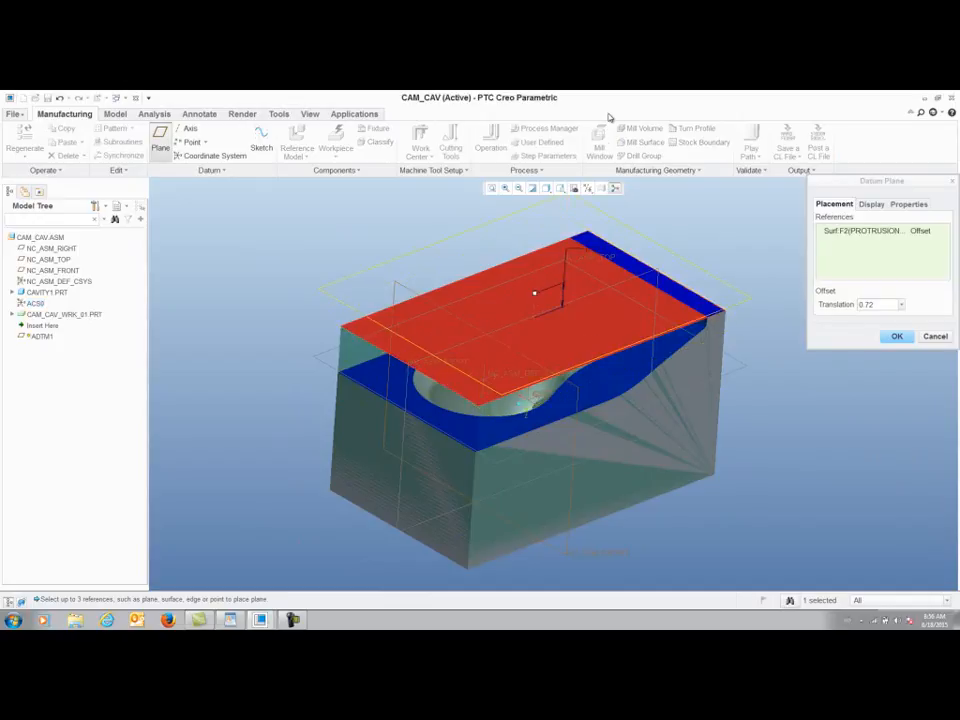
pyautogui.middleClick(618, 193)
# Create a silhouette mill window of the cavity on the offset datum plane and name it W1.
pyautogui.click(599, 147)
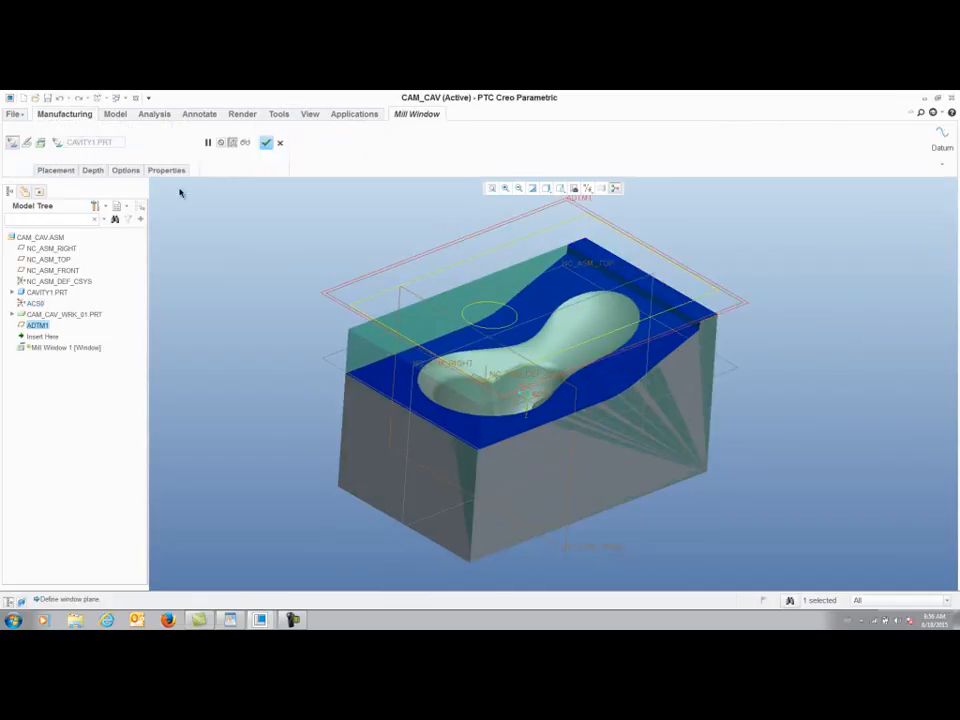
pyautogui.click(56, 170)
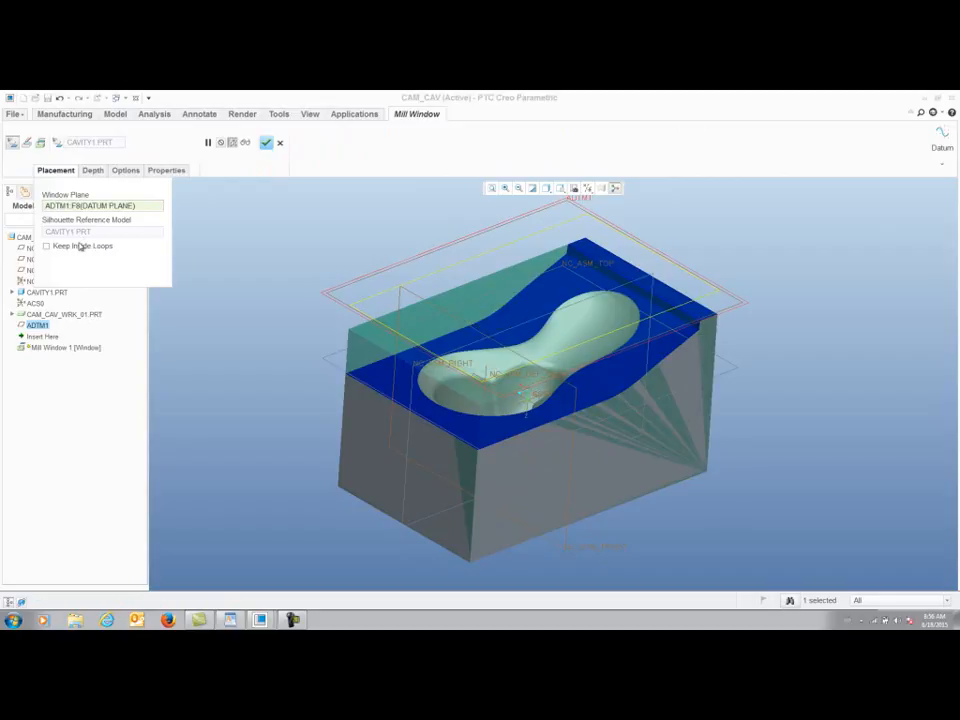
pyautogui.click(126, 170)
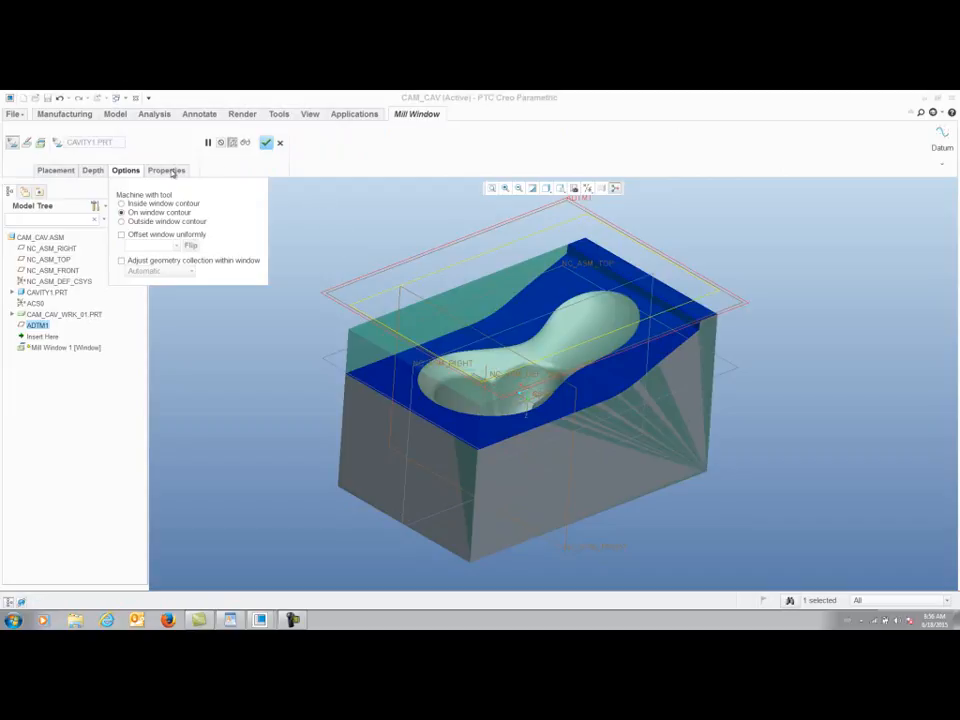
pyautogui.click(172, 171)
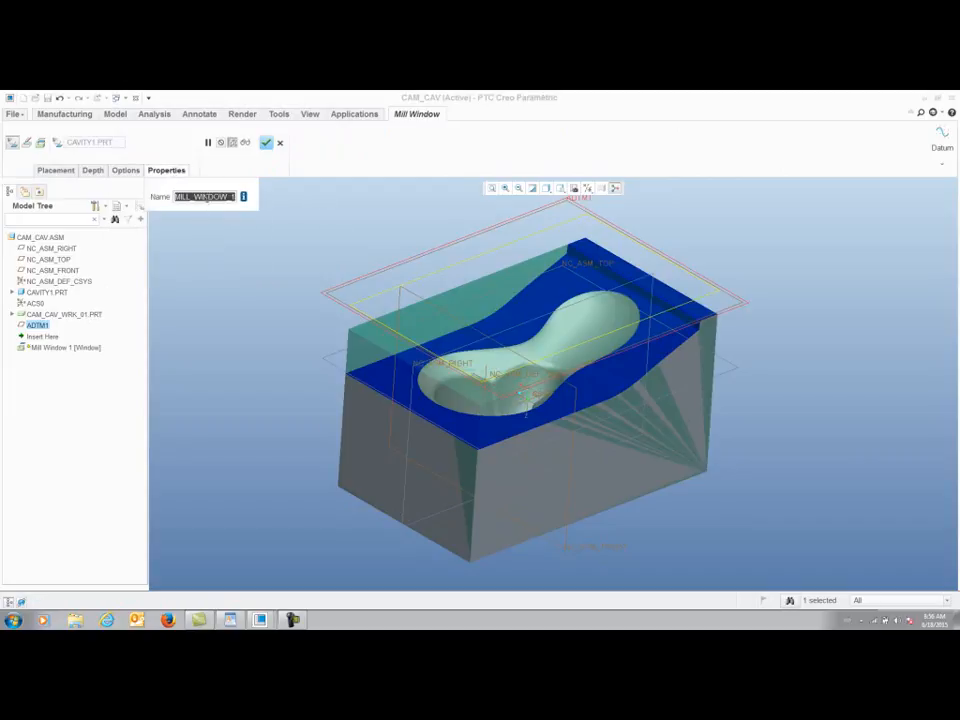
pyautogui.write('w1')
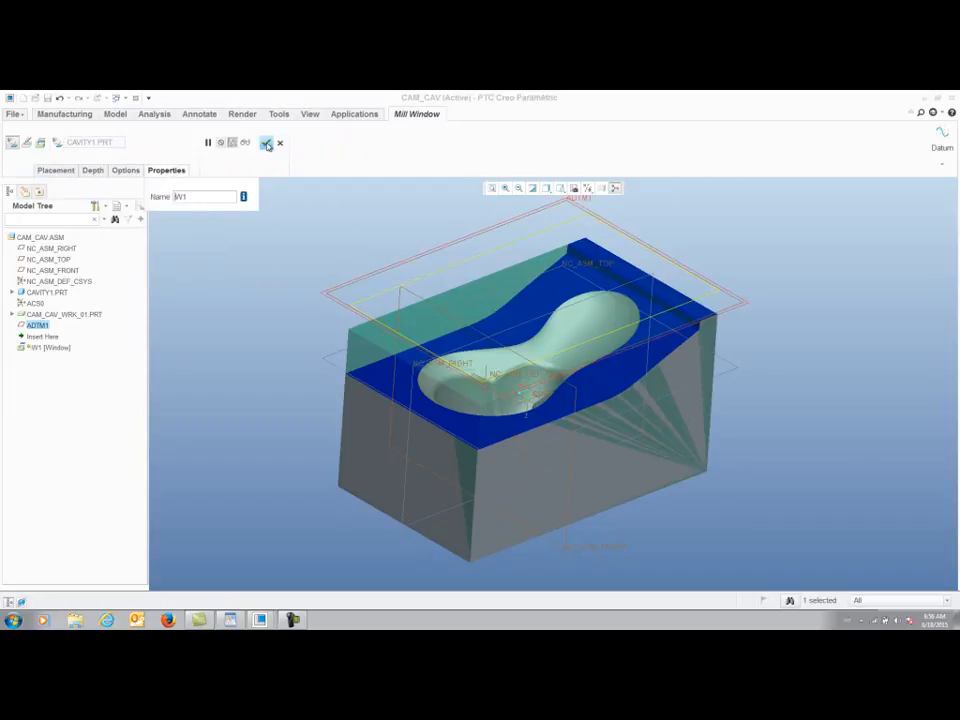
pyautogui.click(267, 144)
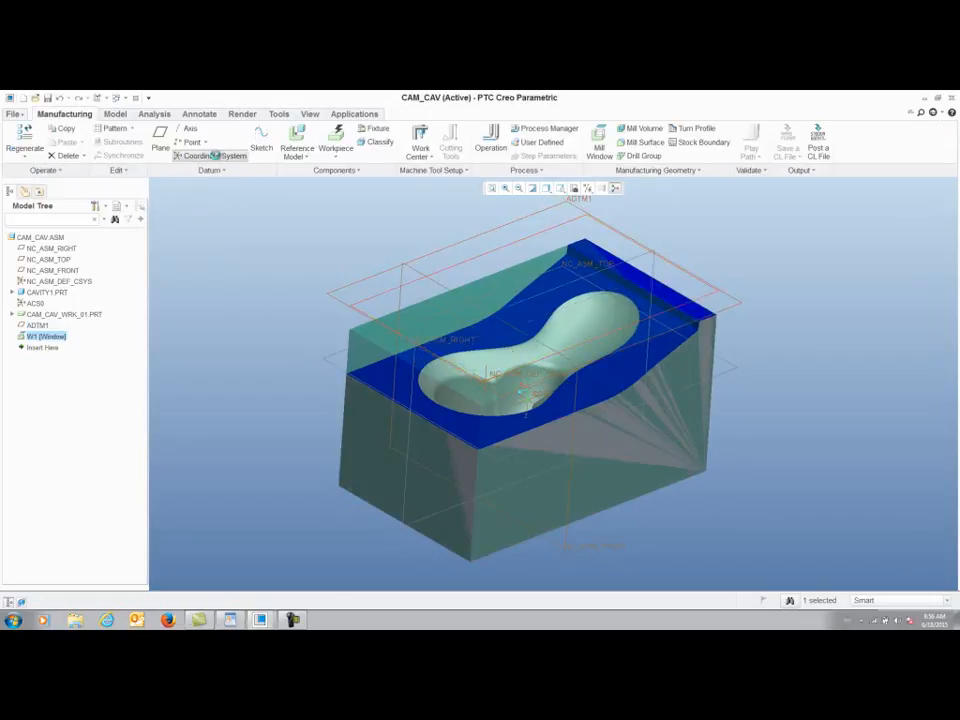
# Place a new coordinate system at the intersection of the workpiece's top face, NC_ASM_FRONT and NC_ASM_RIGHT.
pyautogui.click(214, 156)
pyautogui.click(483, 284)
pyautogui.keyDown('ctrl'); pyautogui.click(434, 287); pyautogui.keyUp('ctrl')
pyautogui.keyDown('ctrl'); pyautogui.click(637, 257); pyautogui.keyUp('ctrl')
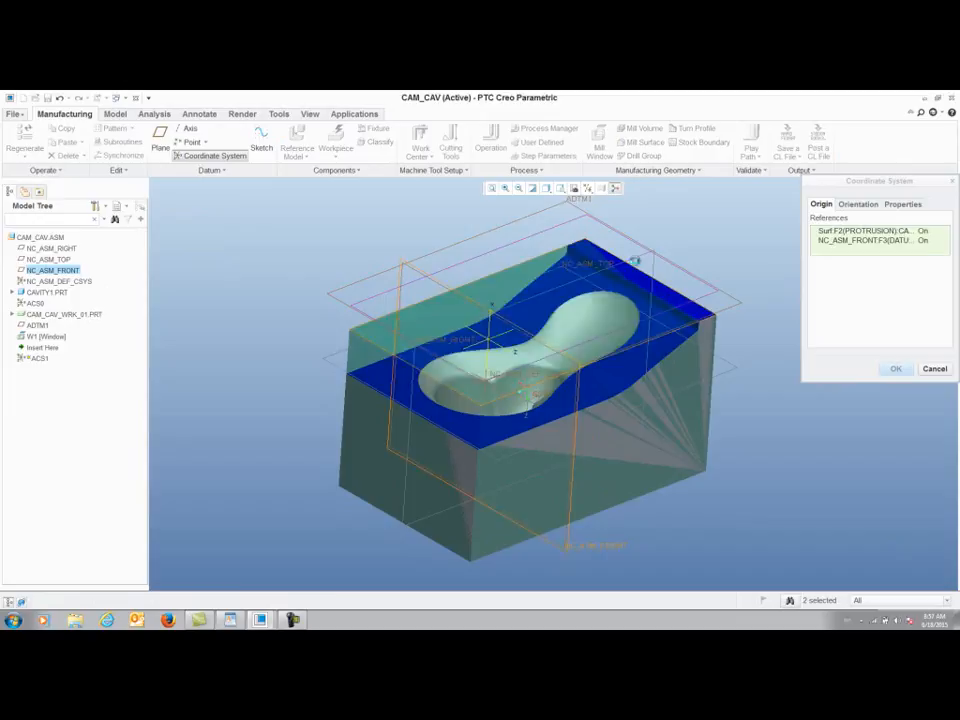
# Orient the coordinate system with Z determined by the top face and the projected axis taken from NC_ASM_FRONT, and complete it.
pyautogui.click(858, 204)
pyautogui.click(917, 279)
pyautogui.click(900, 312)
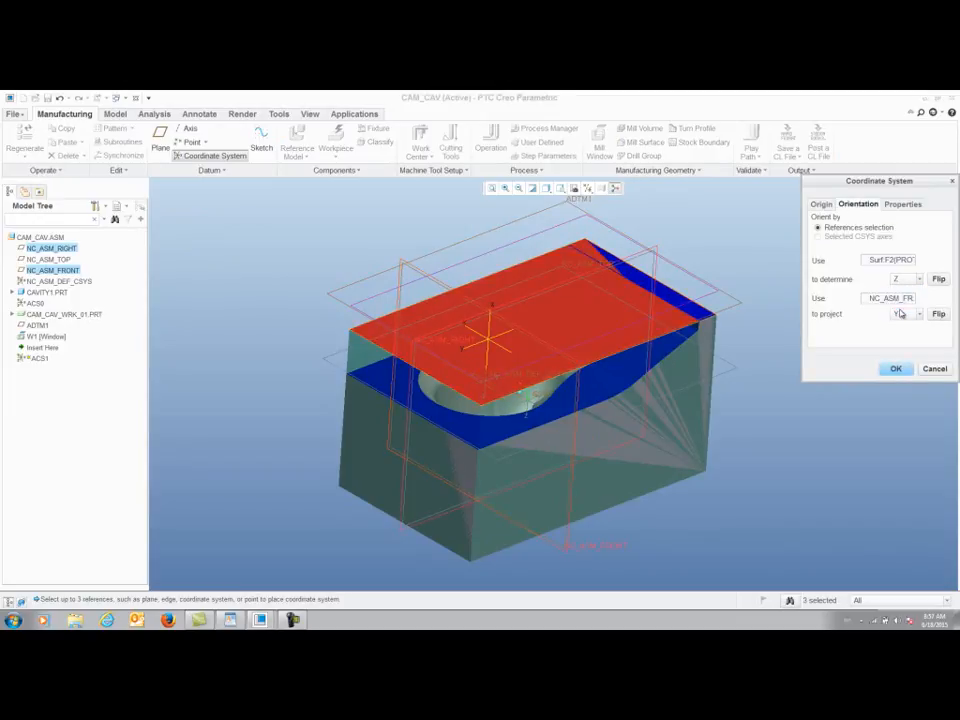
pyautogui.click(909, 317)
pyautogui.click(906, 326)
pyautogui.click(897, 369)
pyautogui.moveTo(804, 354); pyautogui.dragTo(840, 412, button='middle')
pyautogui.click(863, 343)
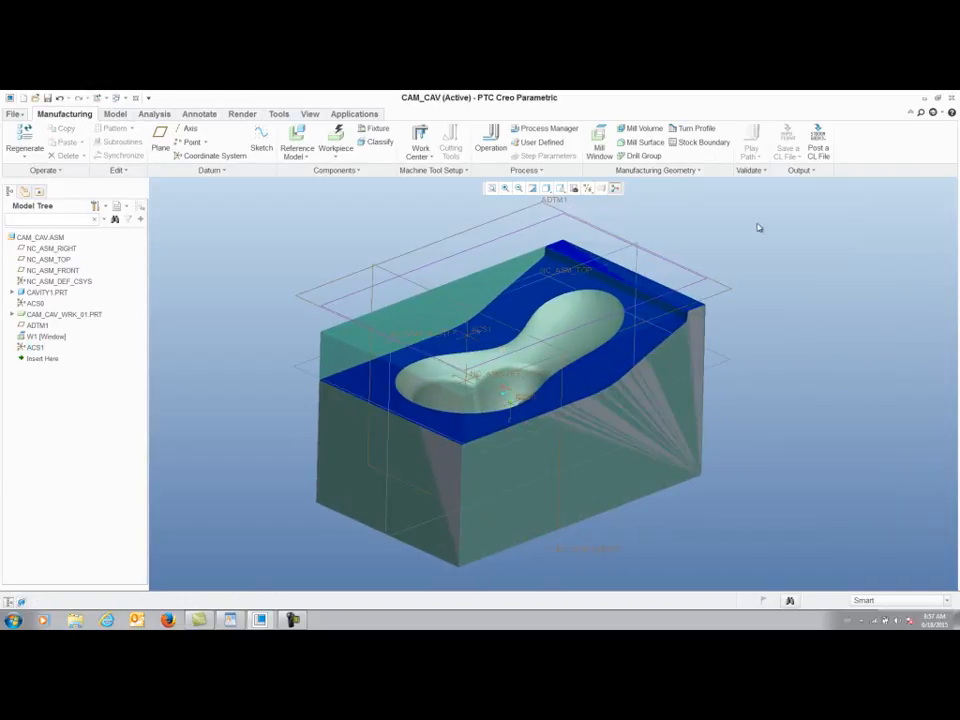
# Create a machining operation using the user-defined work center fresa3axis.gph and the coordinate system ACS1.
pyautogui.click(490, 143)
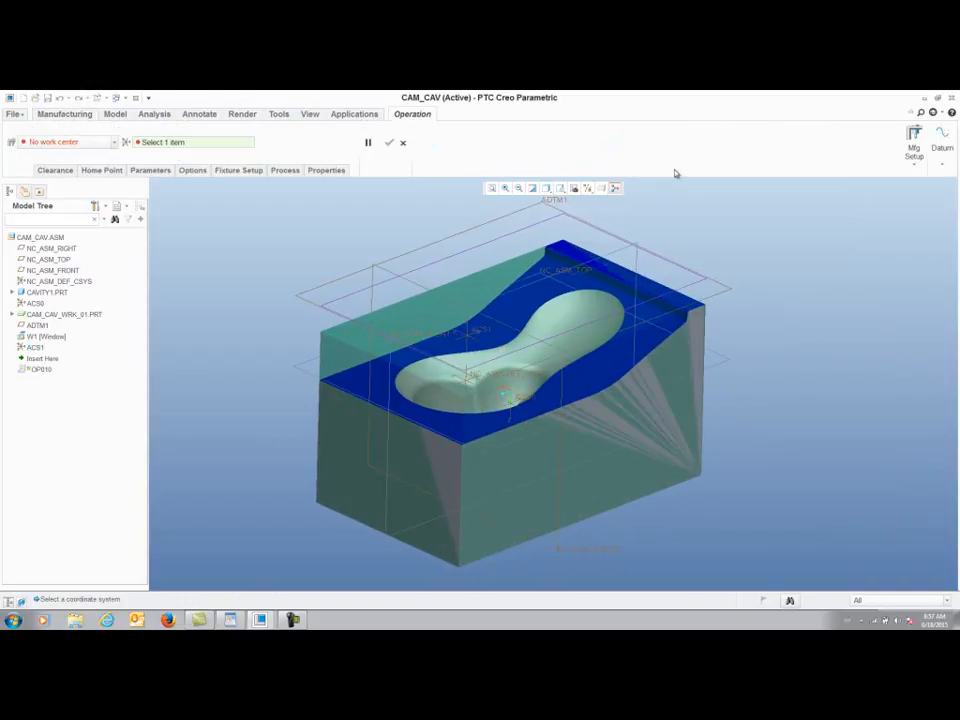
pyautogui.click(915, 166)
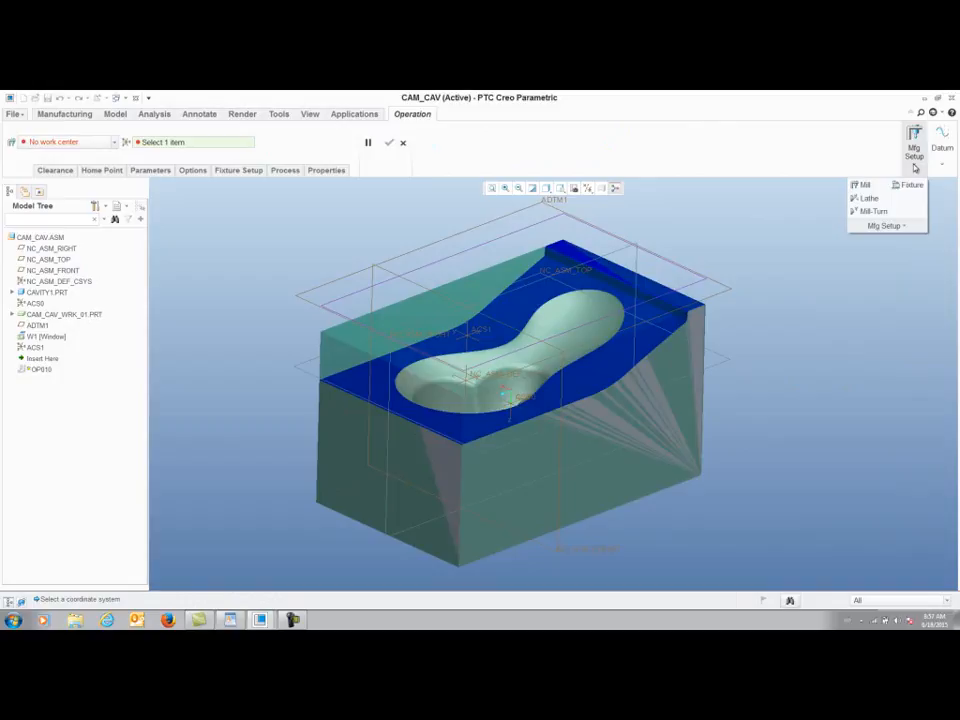
pyautogui.click(885, 226)
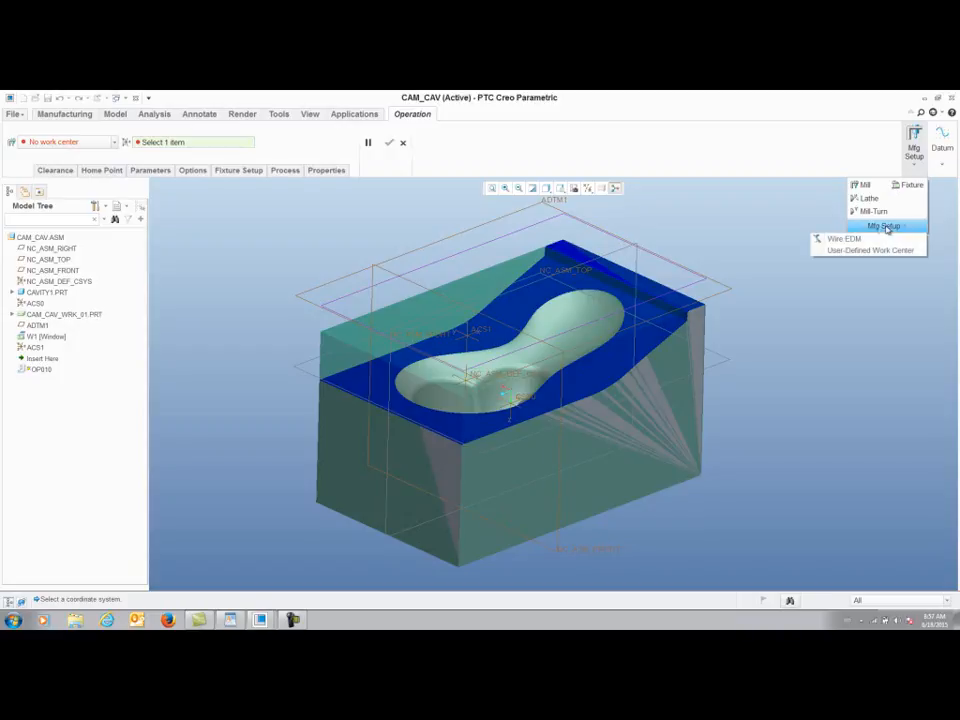
pyautogui.click(848, 251)
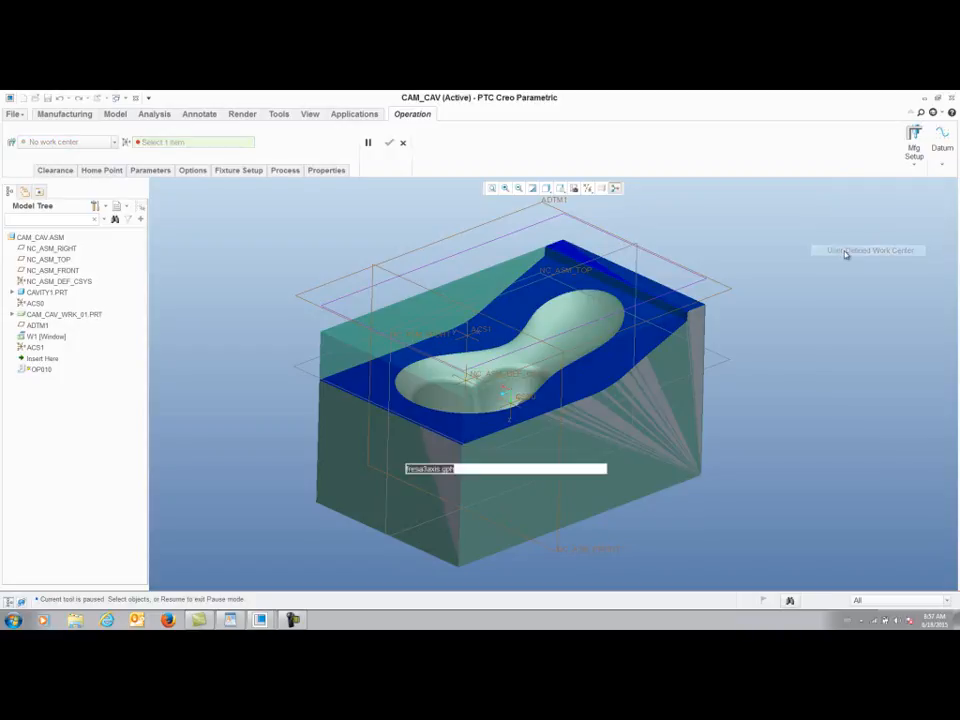
pyautogui.doubleClick(396, 290)
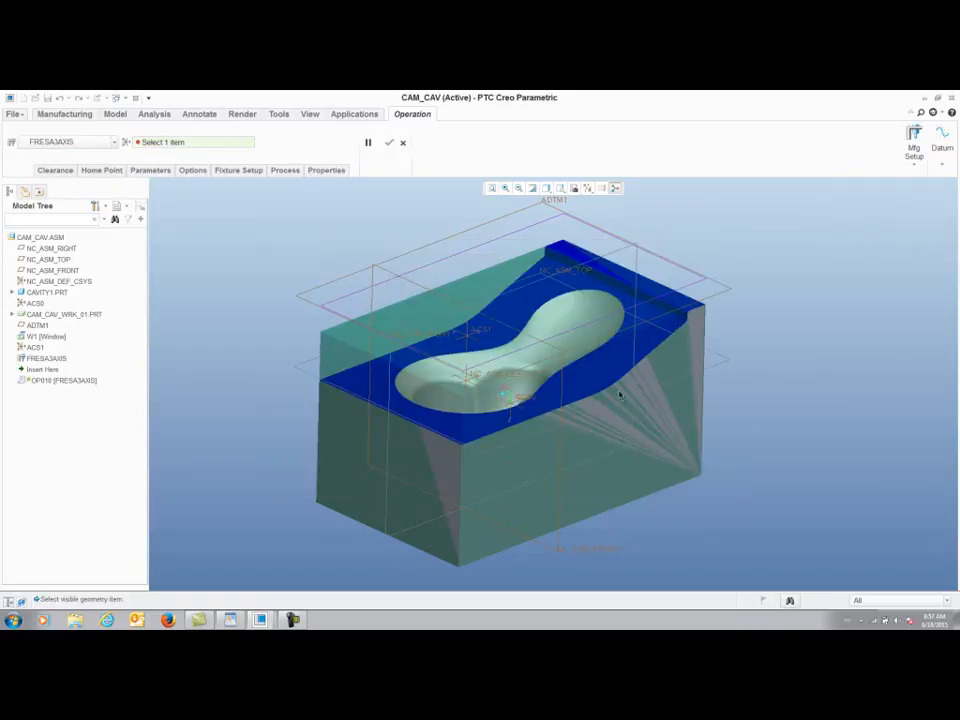
pyautogui.click(470, 324)
pyautogui.click(389, 143)
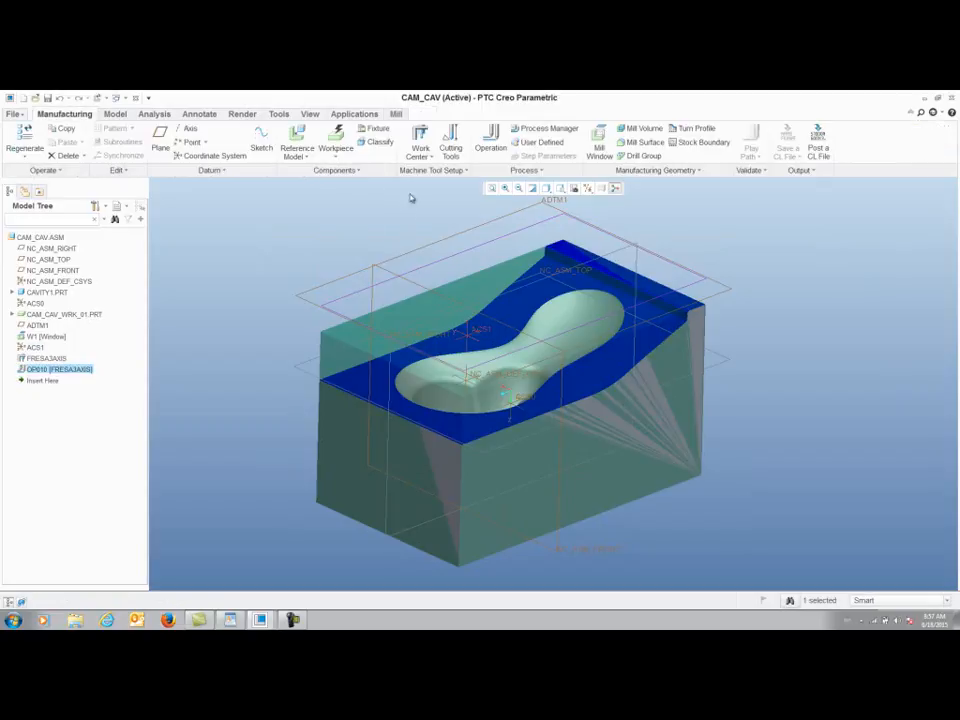
# Start a roughing sequence with tool FEM_20 and assign mill window W1 as its machining reference.
pyautogui.click(396, 114)
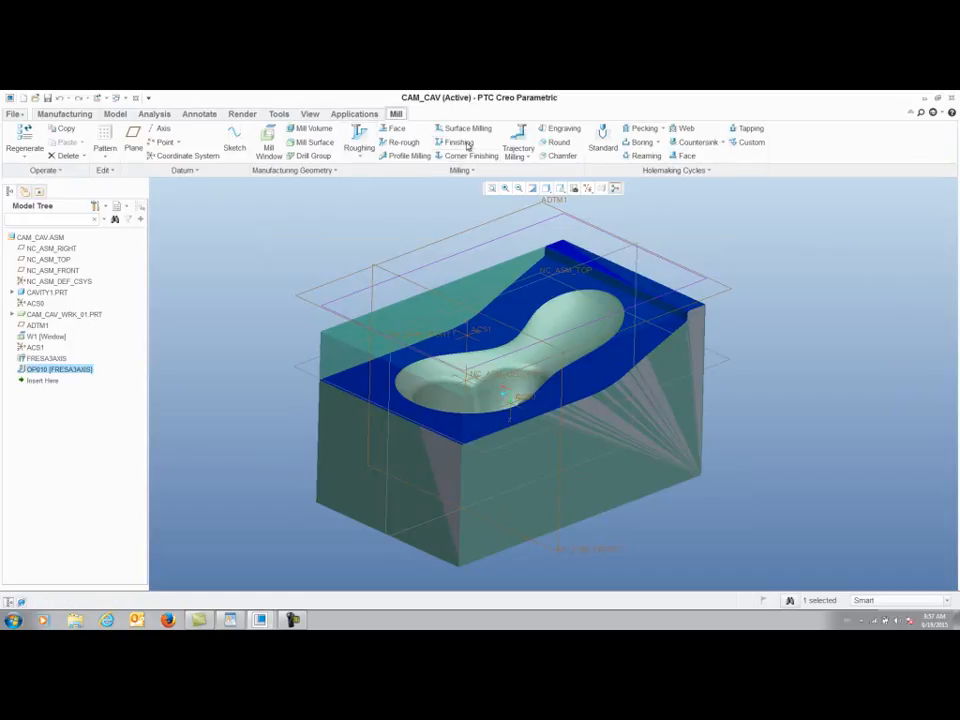
pyautogui.click(474, 172)
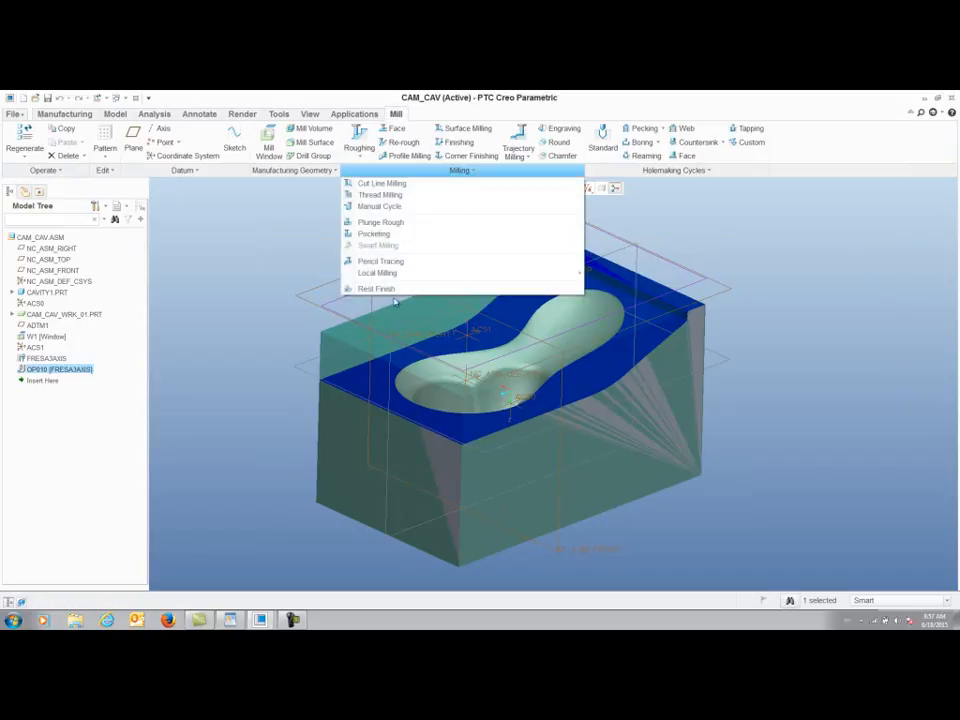
pyautogui.click(664, 207)
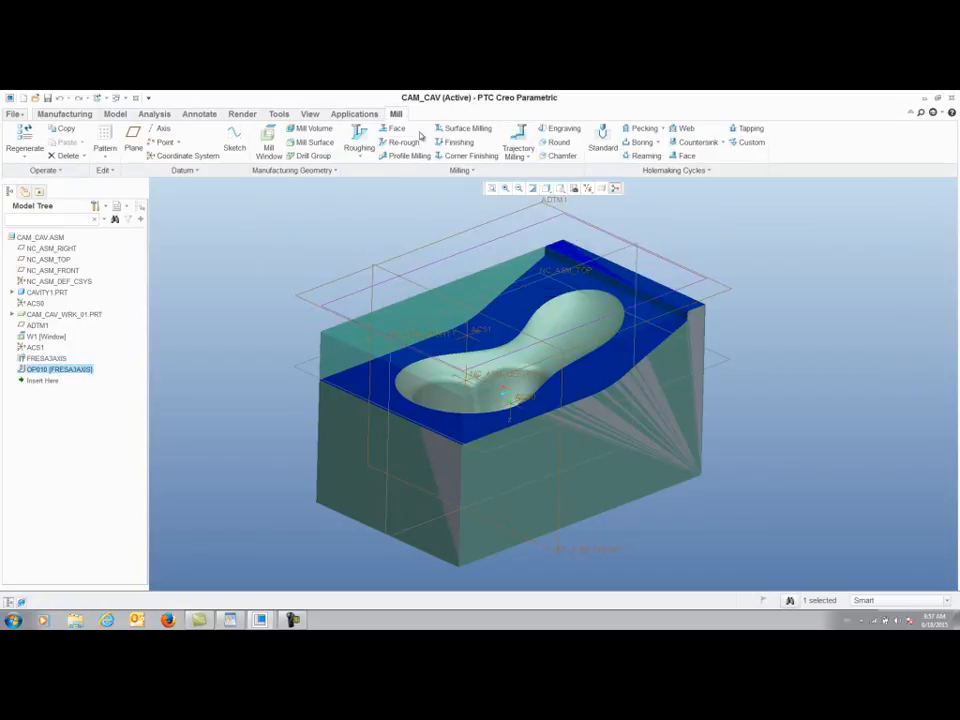
pyautogui.click(360, 152)
pyautogui.click(368, 168)
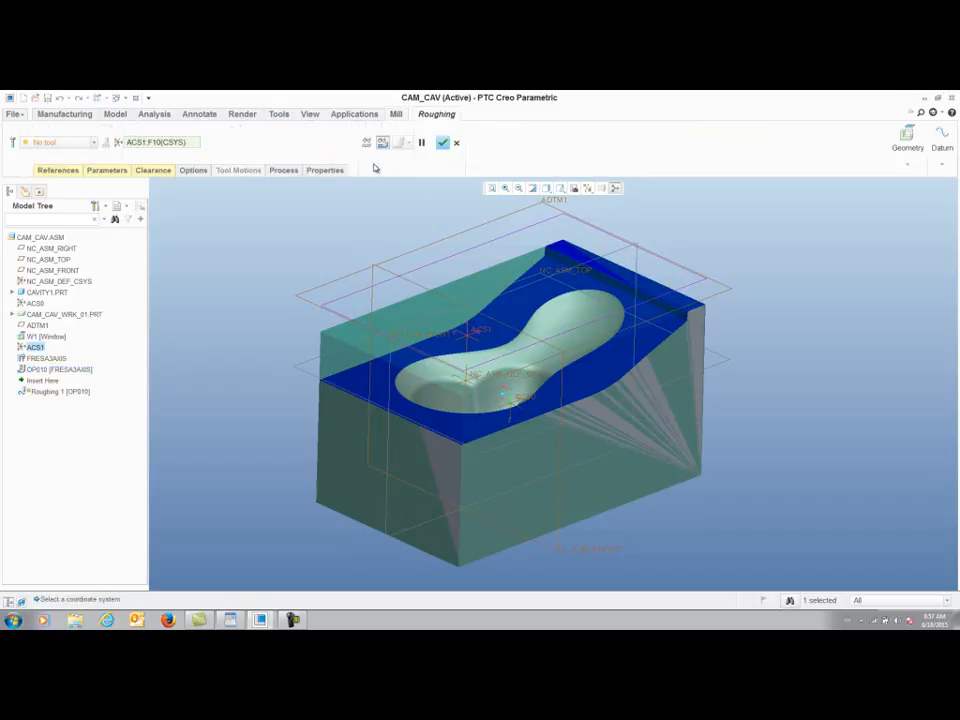
pyautogui.click(100, 143)
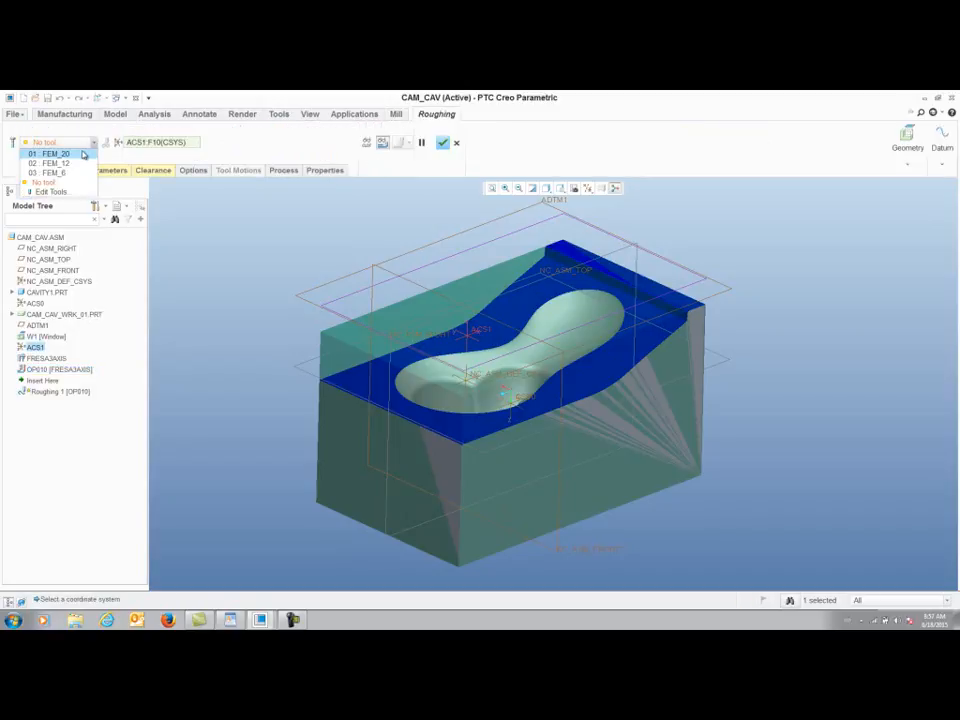
pyautogui.click(45, 152)
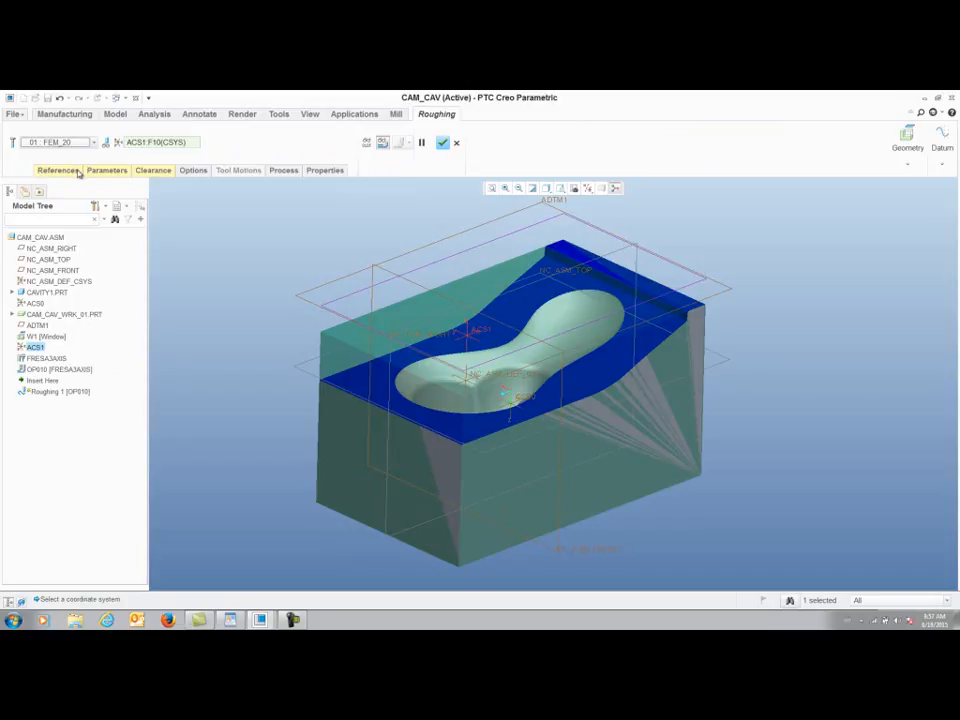
pyautogui.click(58, 170)
pyautogui.click(368, 296)
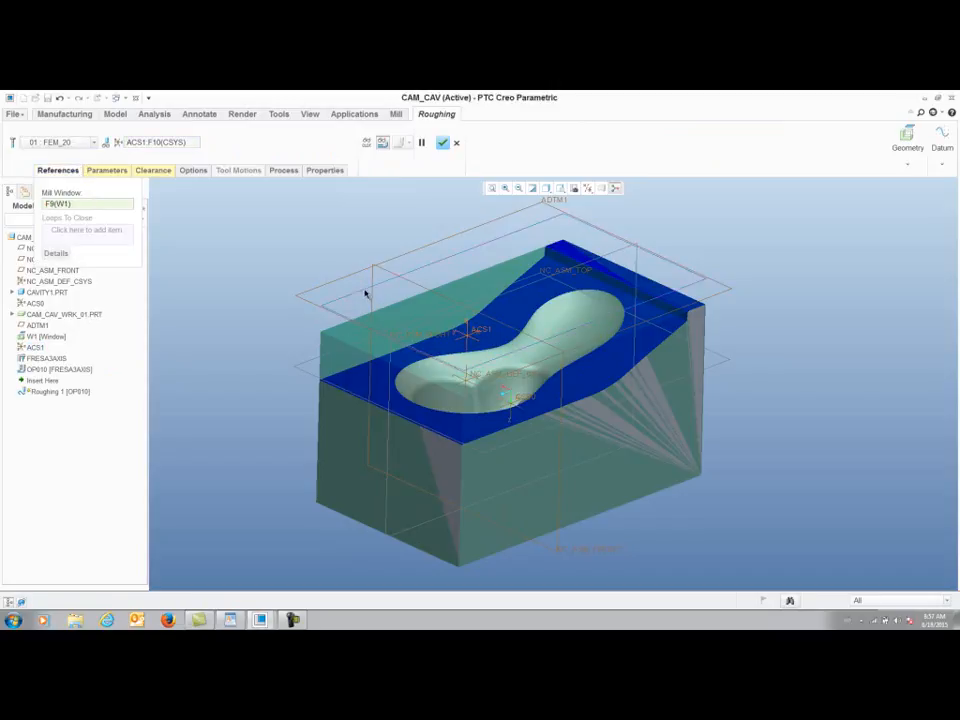
# Load the roughing sequence's machining parameters from the file rough.mil and accept them.
pyautogui.click(108, 171)
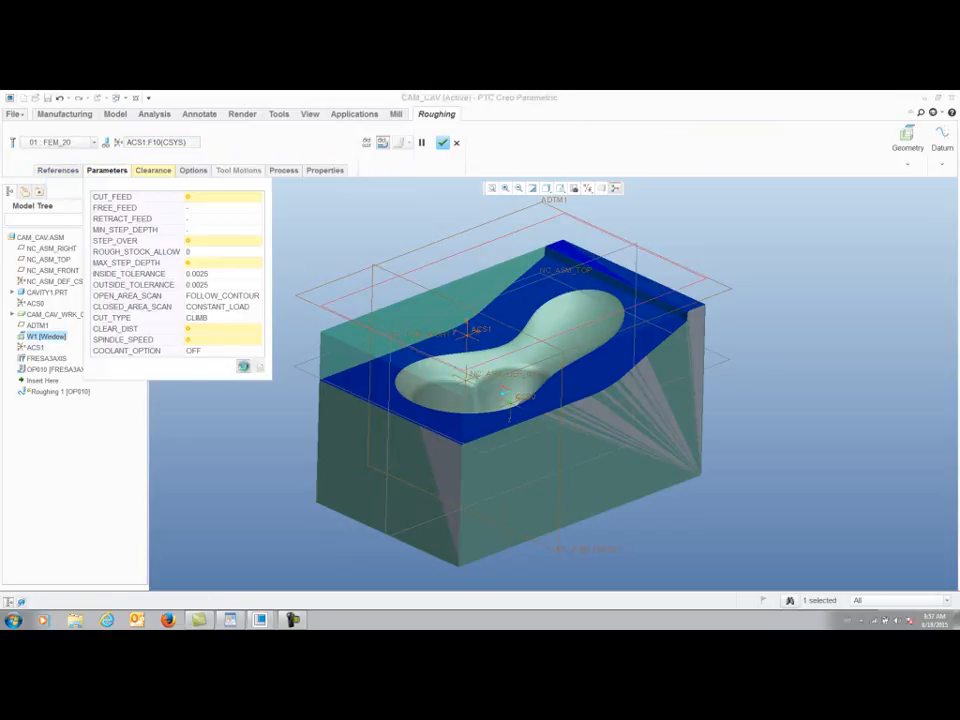
pyautogui.click(242, 369)
pyautogui.click(808, 384)
pyautogui.click(790, 371)
pyautogui.click(734, 195)
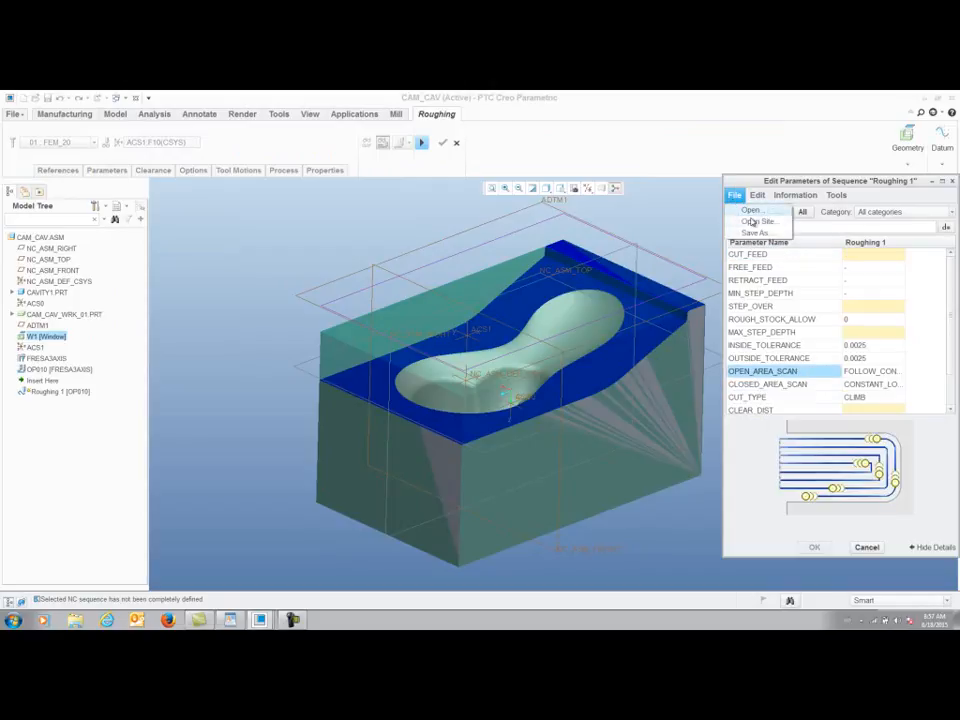
pyautogui.click(752, 208)
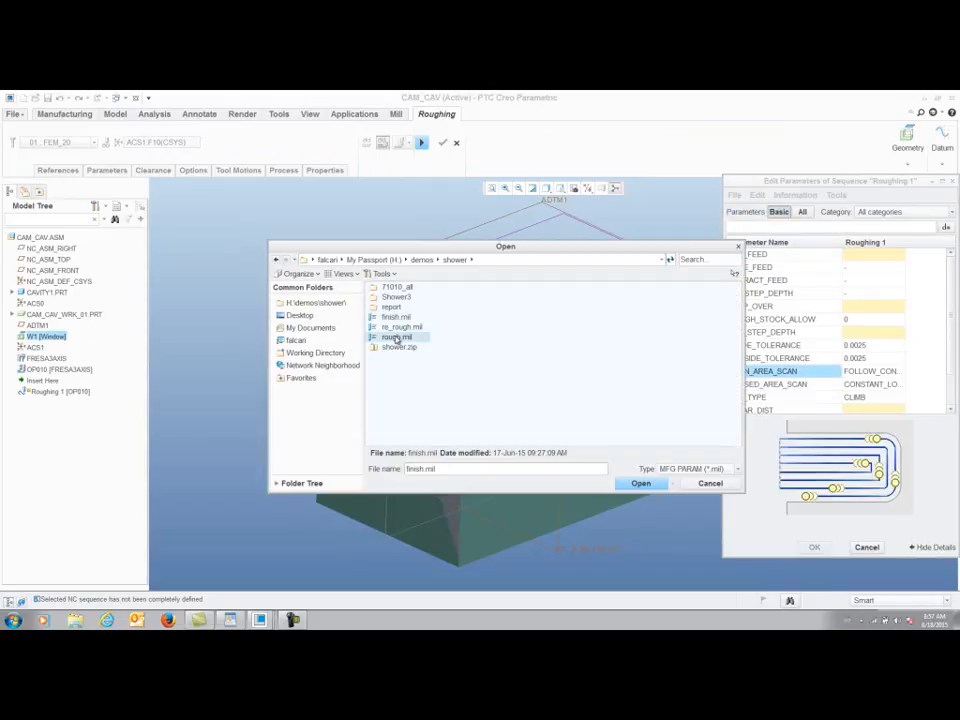
pyautogui.doubleClick(396, 337)
pyautogui.click(812, 547)
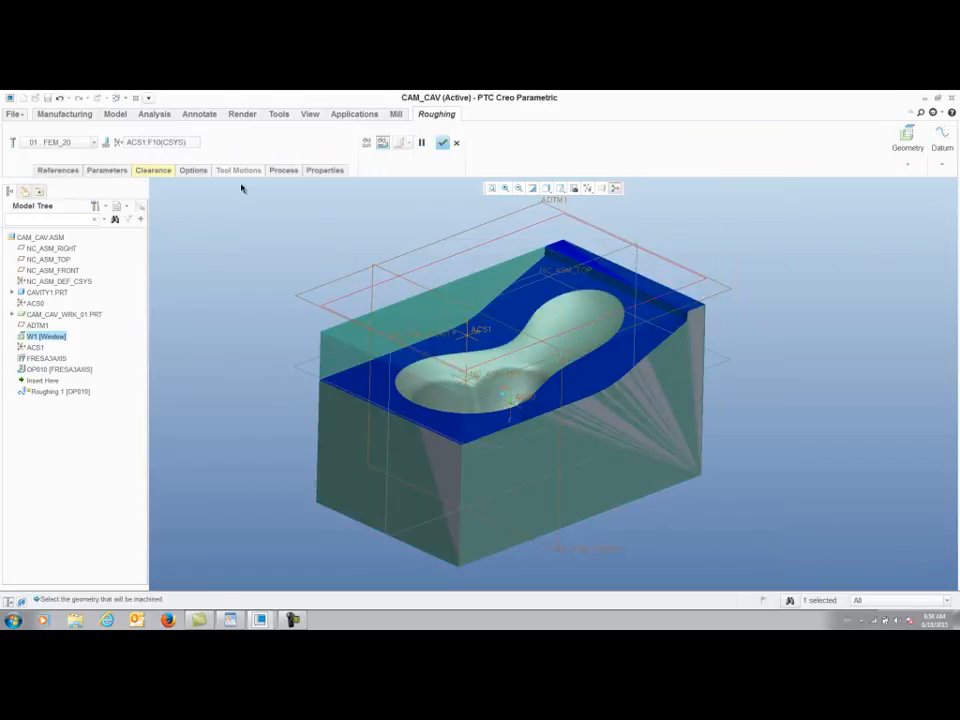
# Set datum plane ADTM1 as the roughing sequence's retract plane and complete the sequence.
pyautogui.click(170, 173)
pyautogui.click(364, 272)
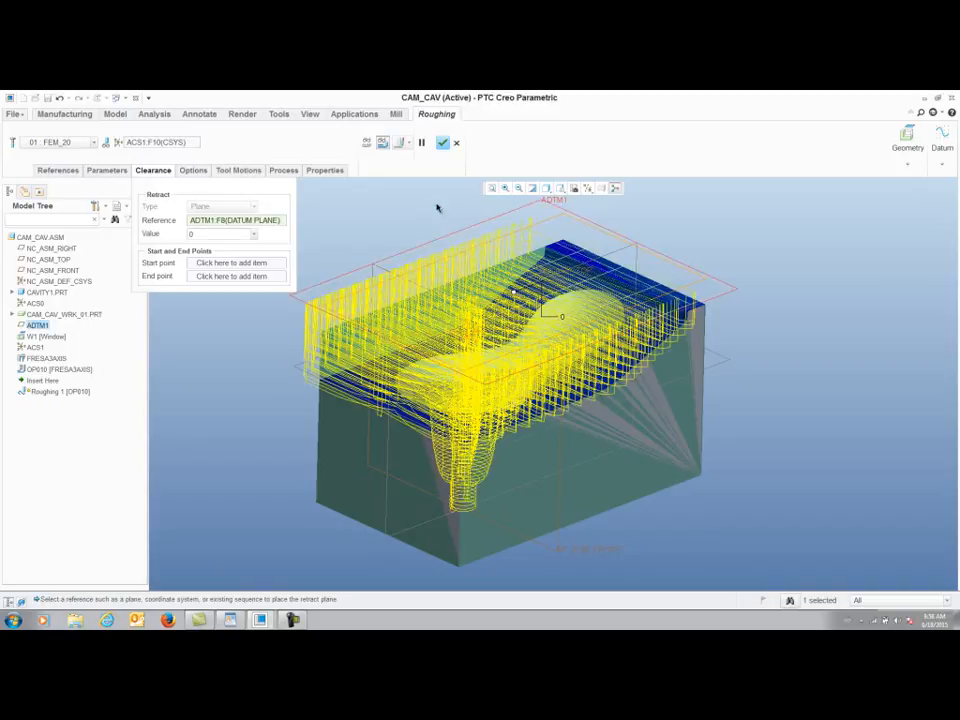
pyautogui.click(443, 143)
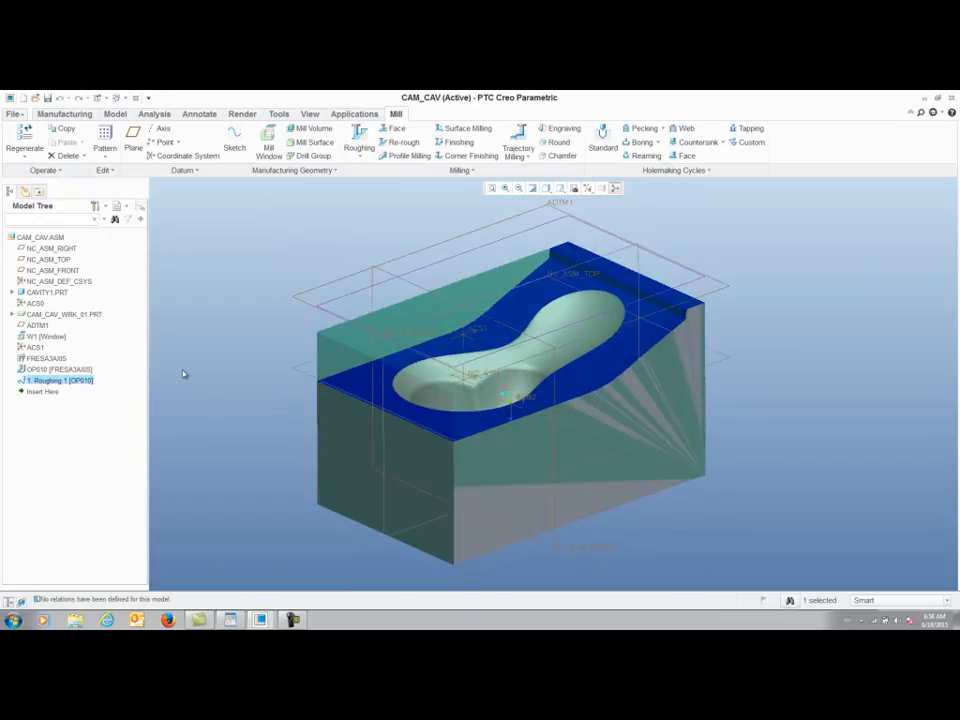
# Launch the material removal simulation of the roughing sequence in VERICUT.
pyautogui.rightClick(76, 380)
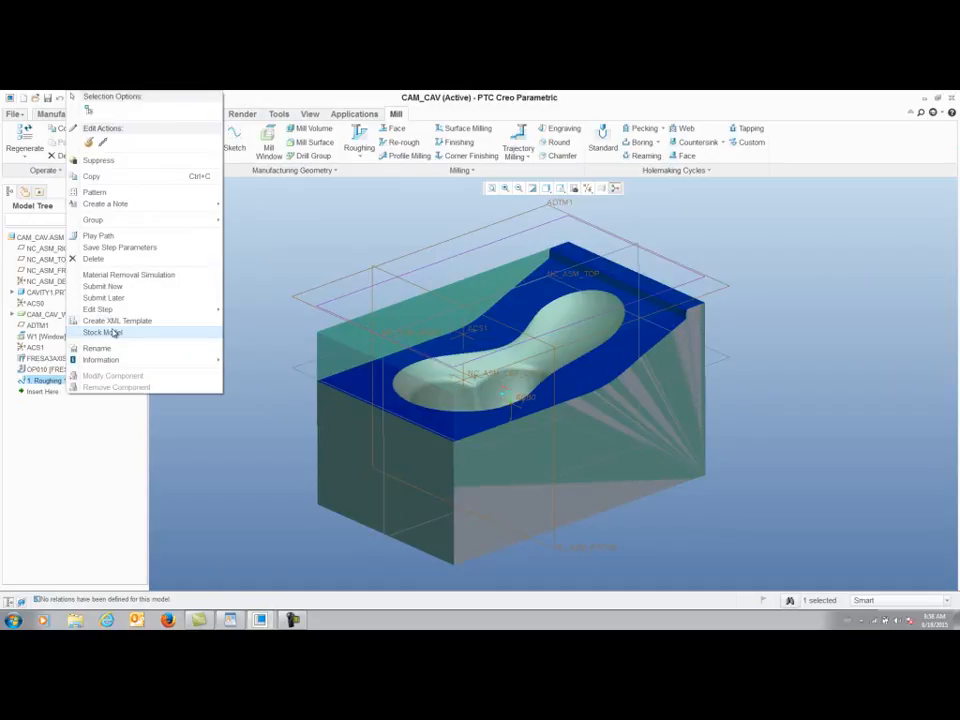
pyautogui.click(112, 275)
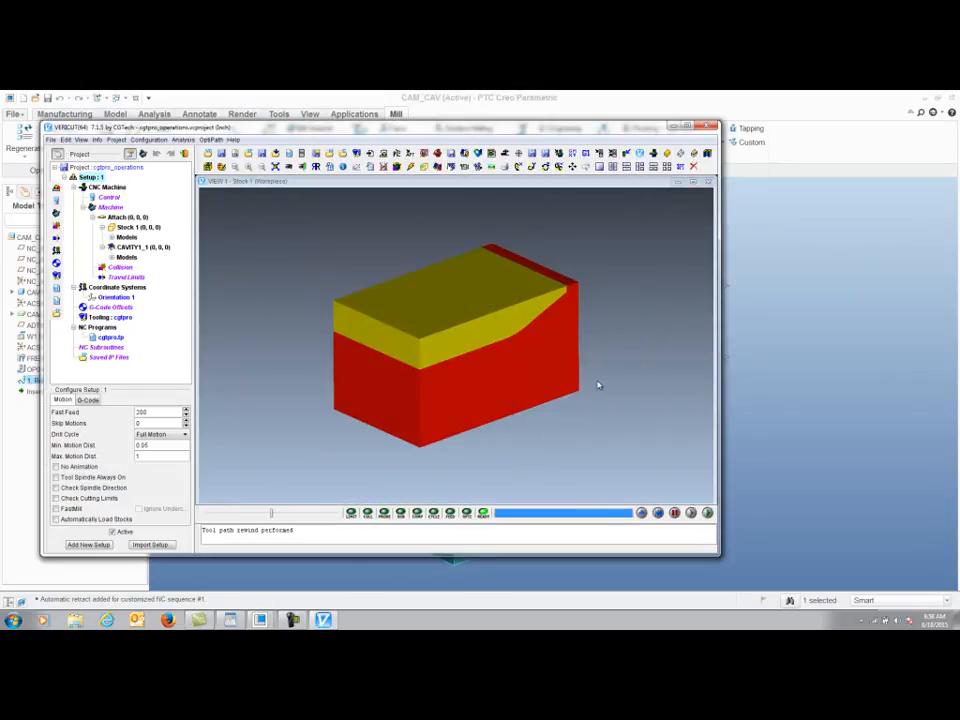
# Run the VERICUT material removal simulation of the roughing tool path on the cavity block, and close VERICUT.
pyautogui.scroll(3, 550, 396)
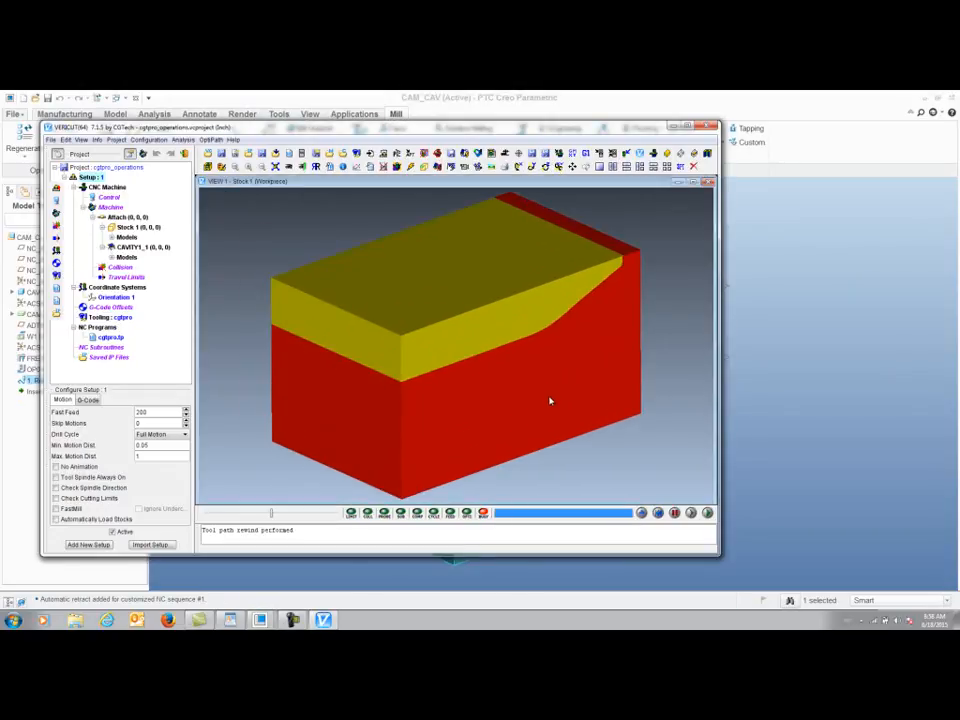
pyautogui.moveTo(552, 388); pyautogui.dragTo(636, 444)
pyautogui.scroll(-2, 595, 436)
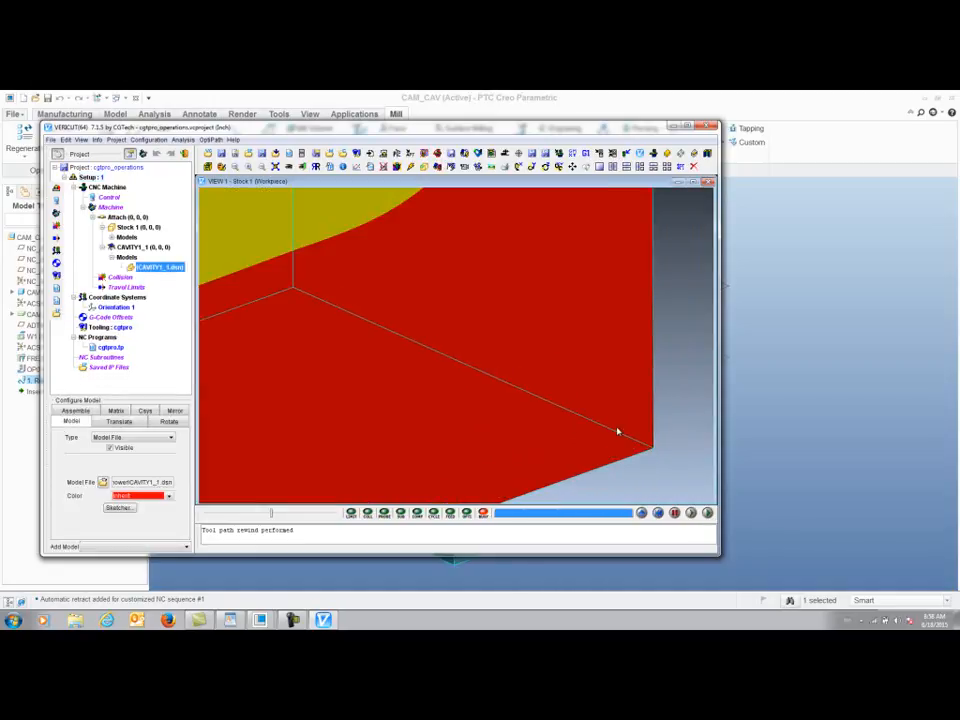
pyautogui.scroll(-5, 604, 431)
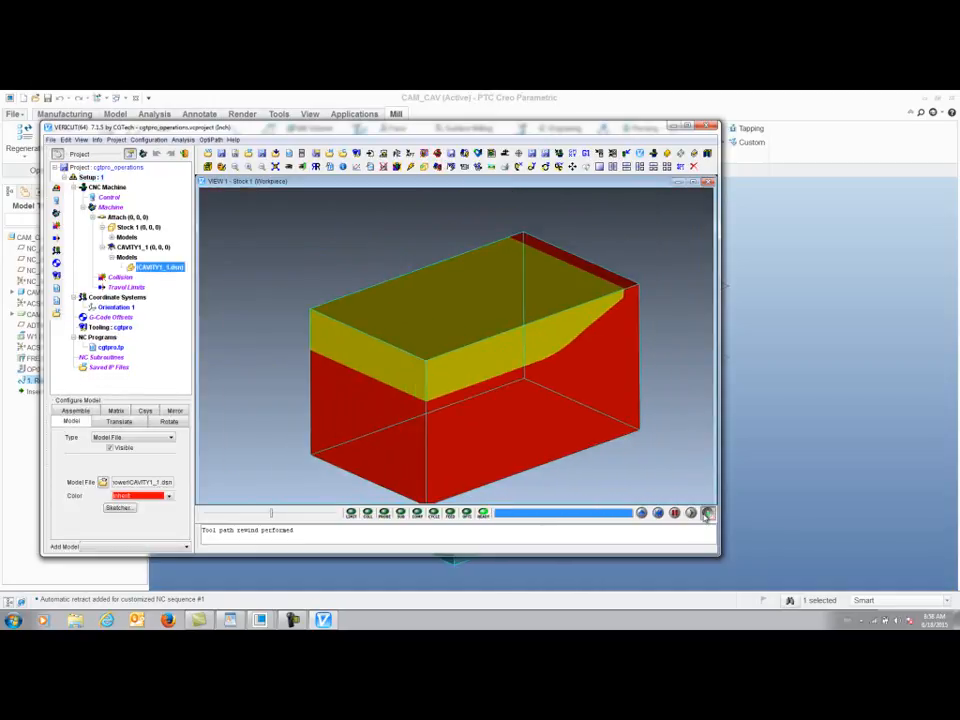
pyautogui.click(707, 512)
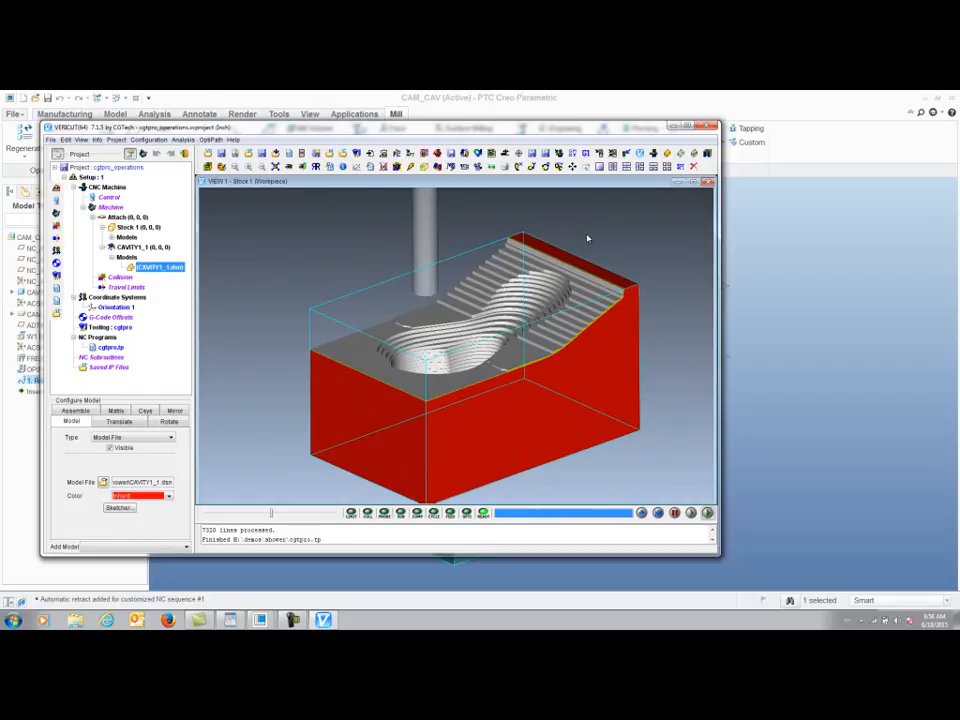
pyautogui.click(709, 127)
pyautogui.click(375, 361)
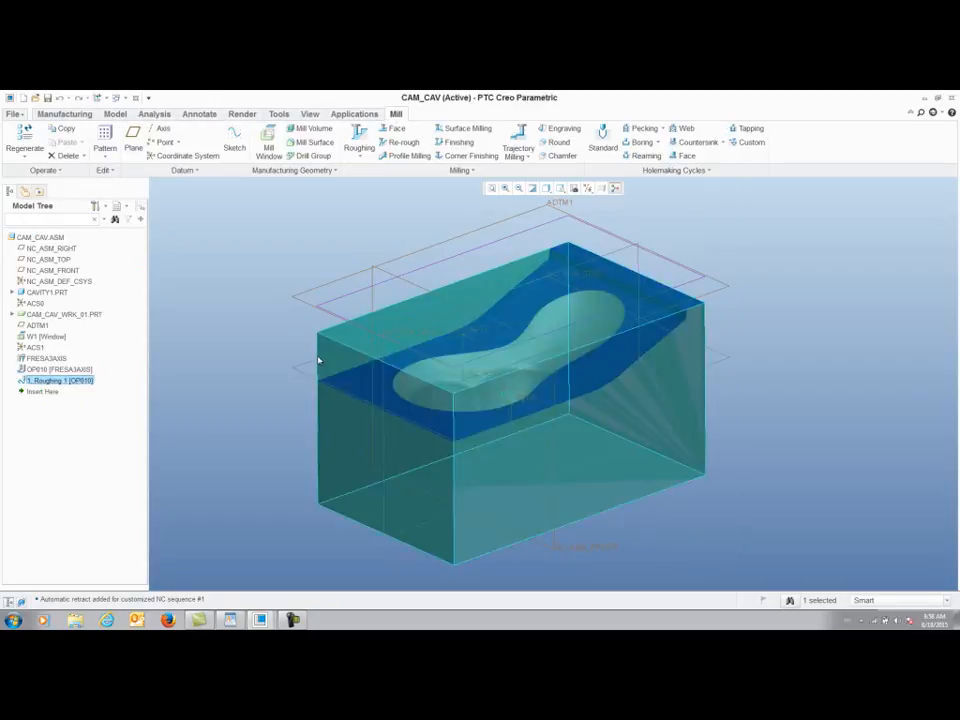
# Start a re-roughing sequence based on Roughing 1 with tool 02: FEM_12.
pyautogui.moveTo(487, 426)
pyautogui.mouseDown(button='middle')
pyautogui.moveTo(495, 446)
pyautogui.moveTo(498, 421)
pyautogui.mouseUp(button='middle')
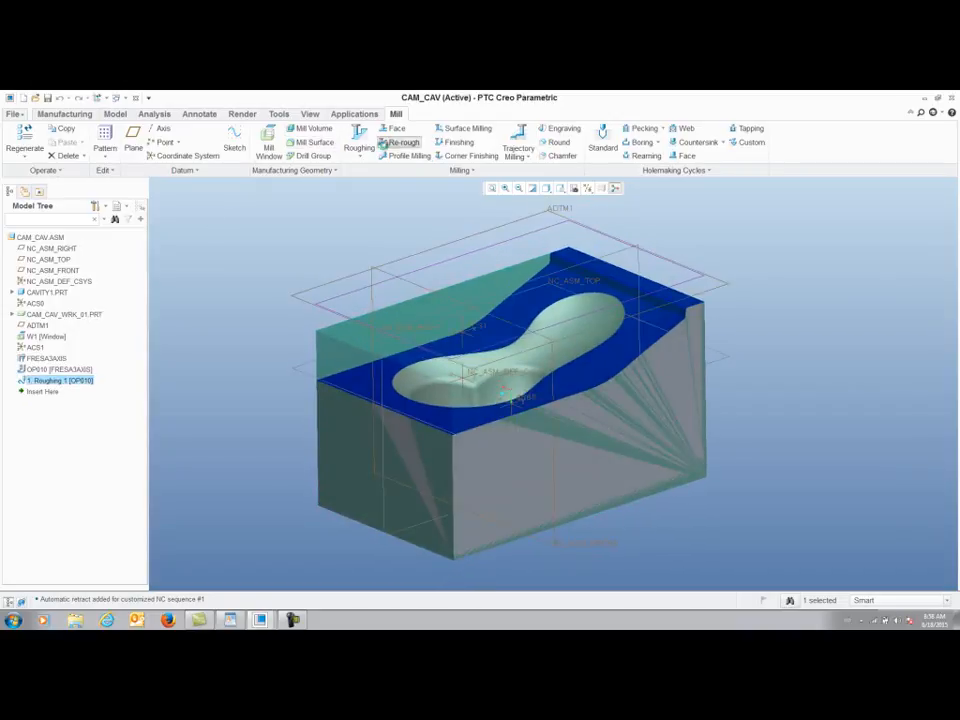
pyautogui.click(402, 142)
pyautogui.click(98, 145)
pyautogui.click(45, 159)
# Load the re-roughing parameters from re_rough.mil and complete the sequence.
pyautogui.click(101, 171)
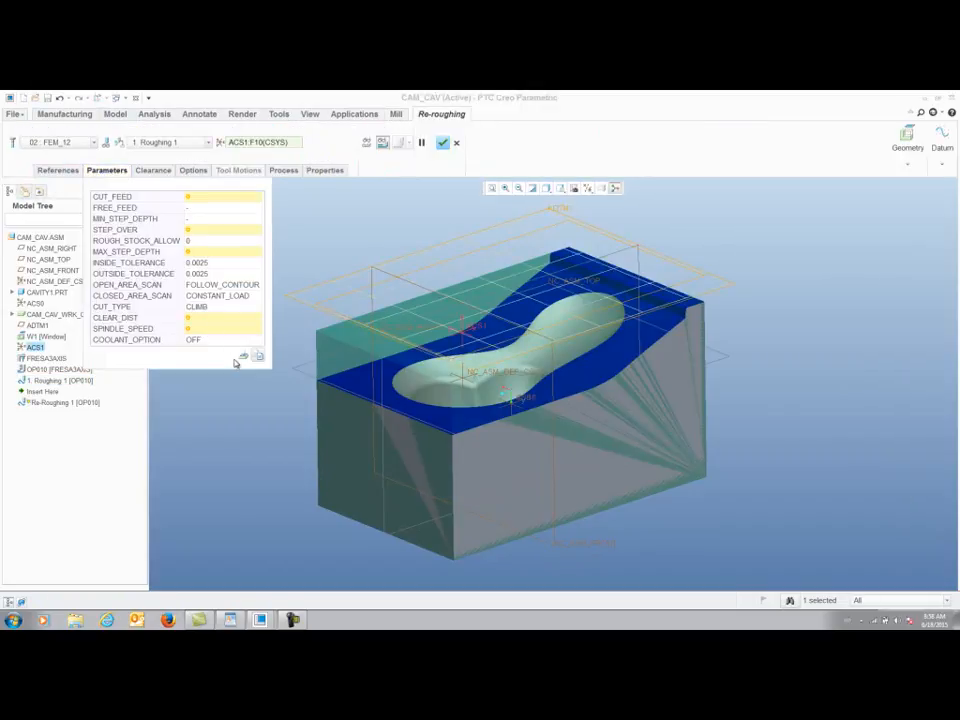
pyautogui.click(243, 355)
pyautogui.click(734, 195)
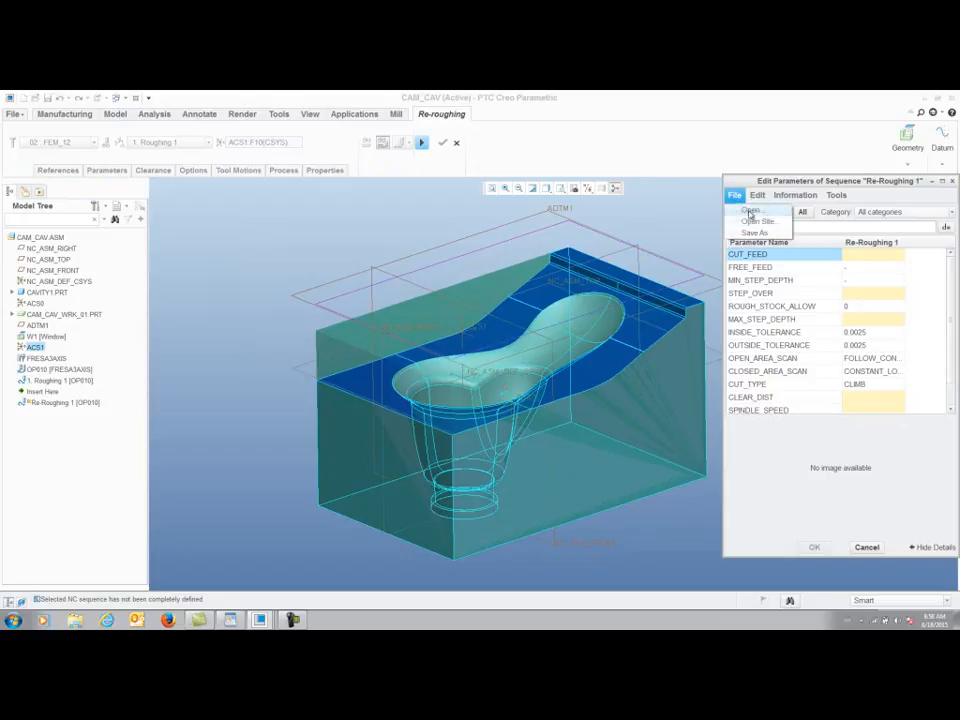
pyautogui.click(761, 221)
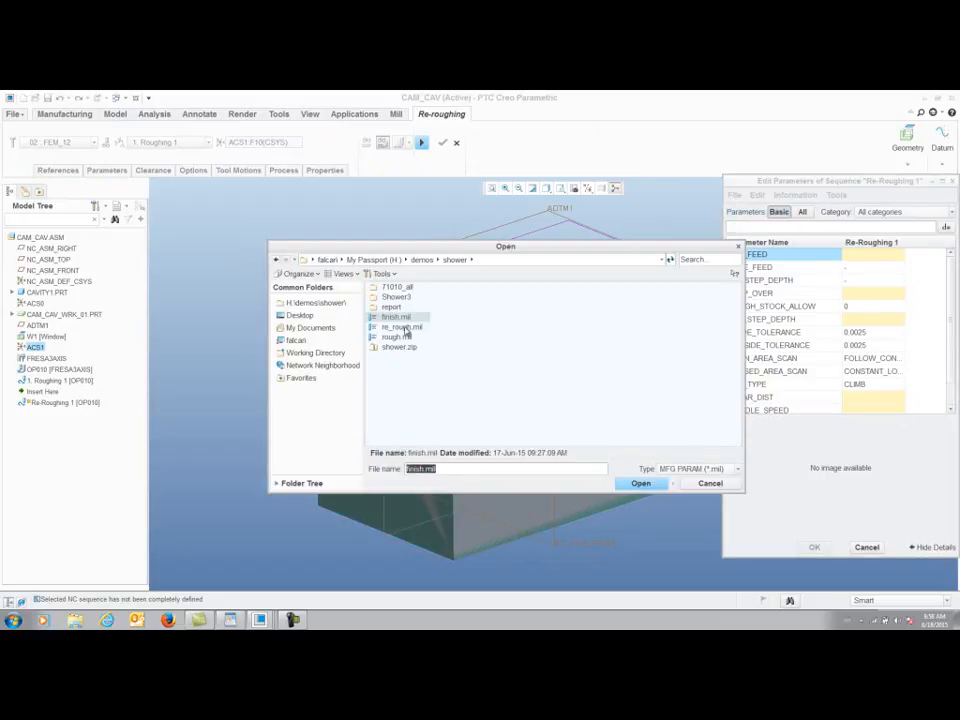
pyautogui.doubleClick(402, 328)
pyautogui.click(814, 547)
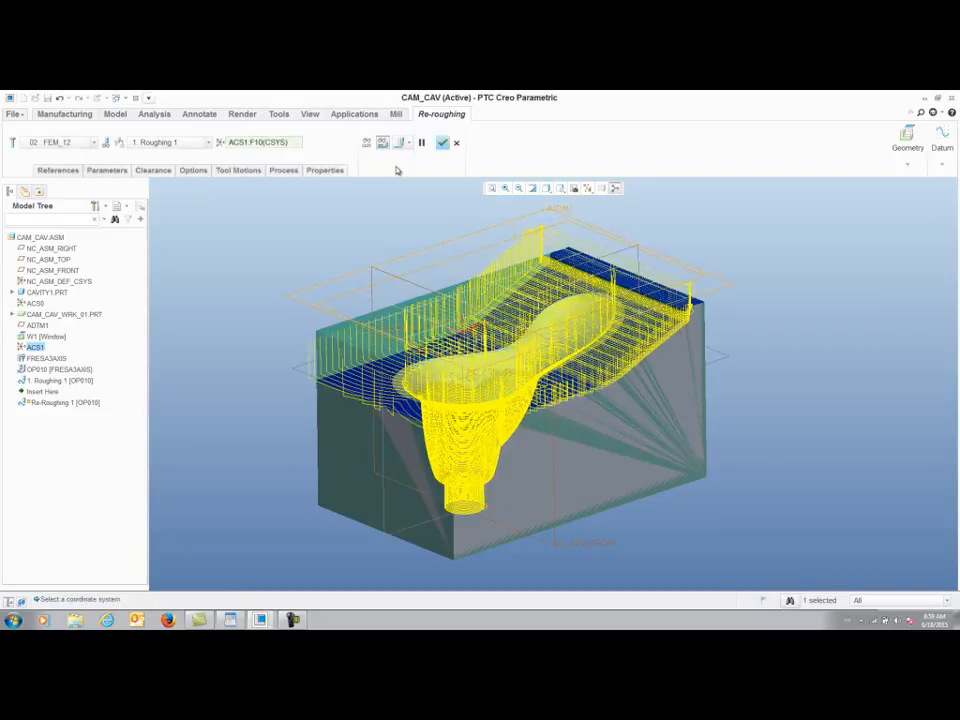
pyautogui.moveTo(521, 302)
pyautogui.mouseDown(button='middle')
pyautogui.moveTo(540, 330)
pyautogui.moveTo(626, 369)
pyautogui.moveTo(615, 335)
pyautogui.moveTo(576, 368)
pyautogui.mouseUp(button='middle')
pyautogui.click(445, 142)
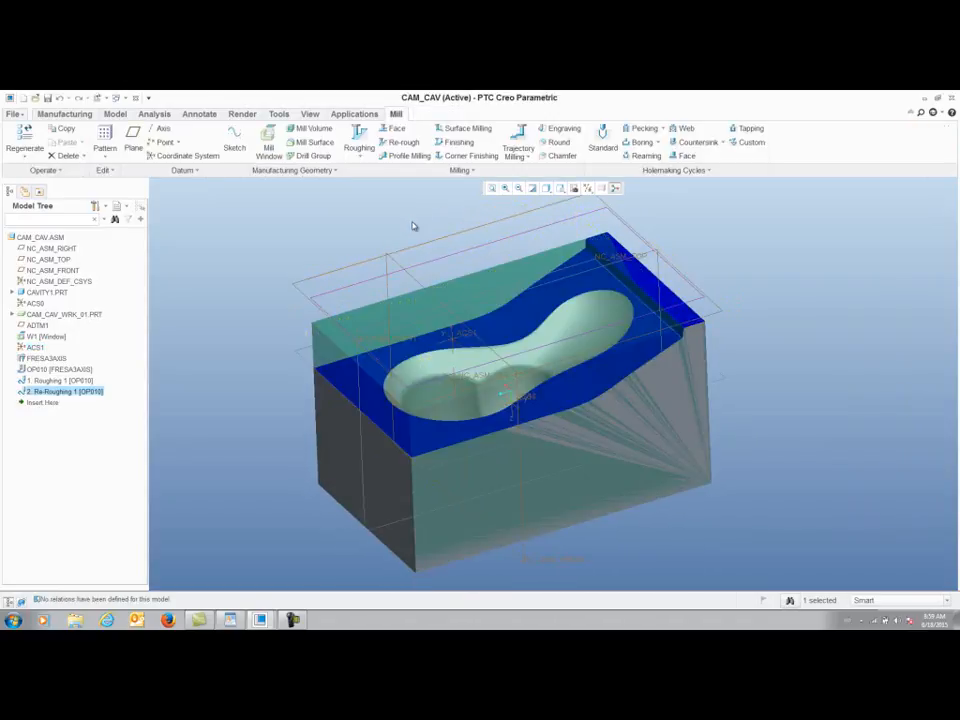
# Start a finishing sequence with tool 03: FEM_6 and use mill window W1 as its machining reference.
pyautogui.click(458, 142)
pyautogui.click(82, 144)
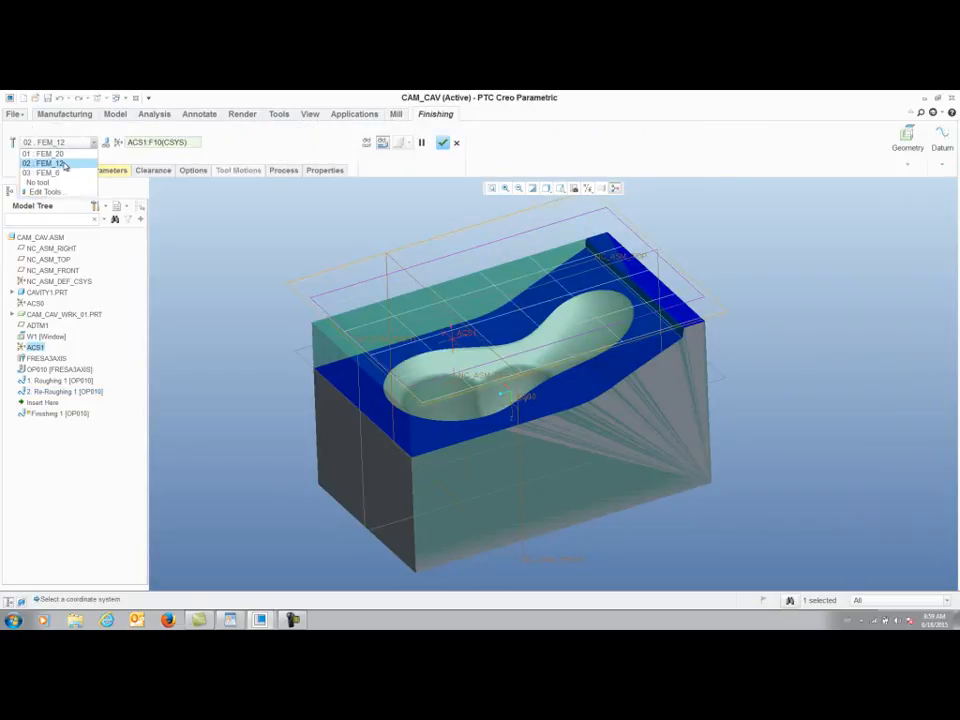
pyautogui.click(66, 172)
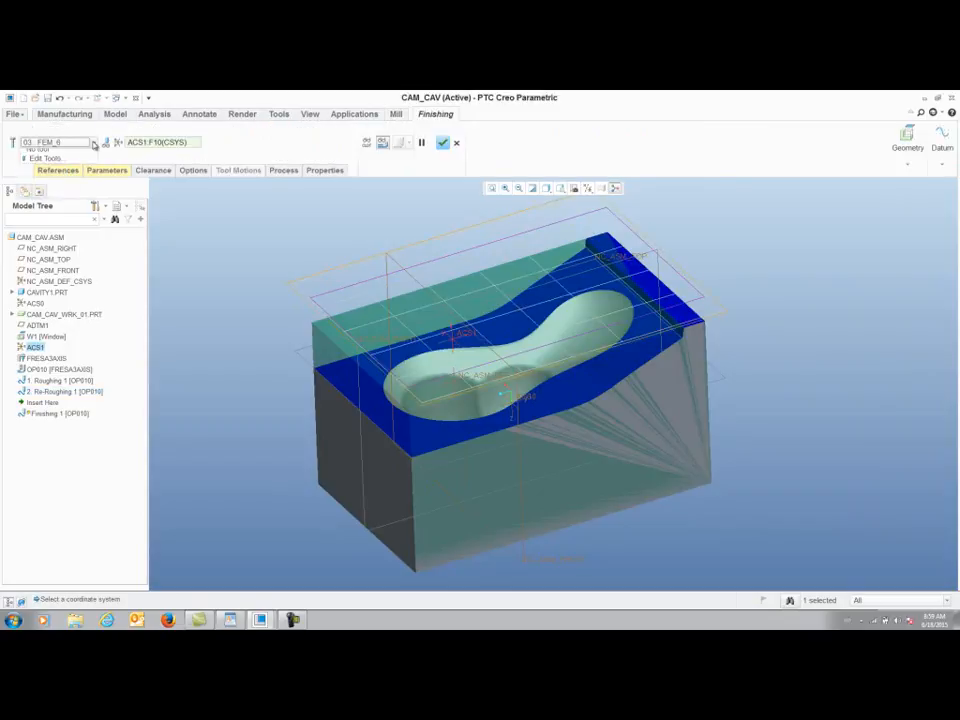
pyautogui.click(94, 145)
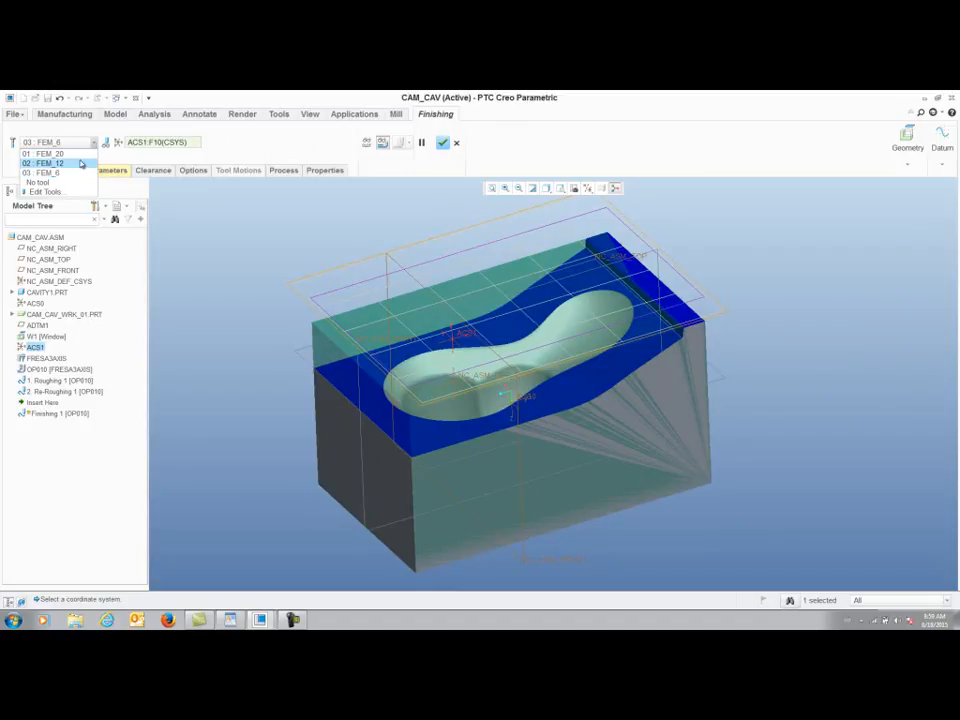
pyautogui.click(69, 174)
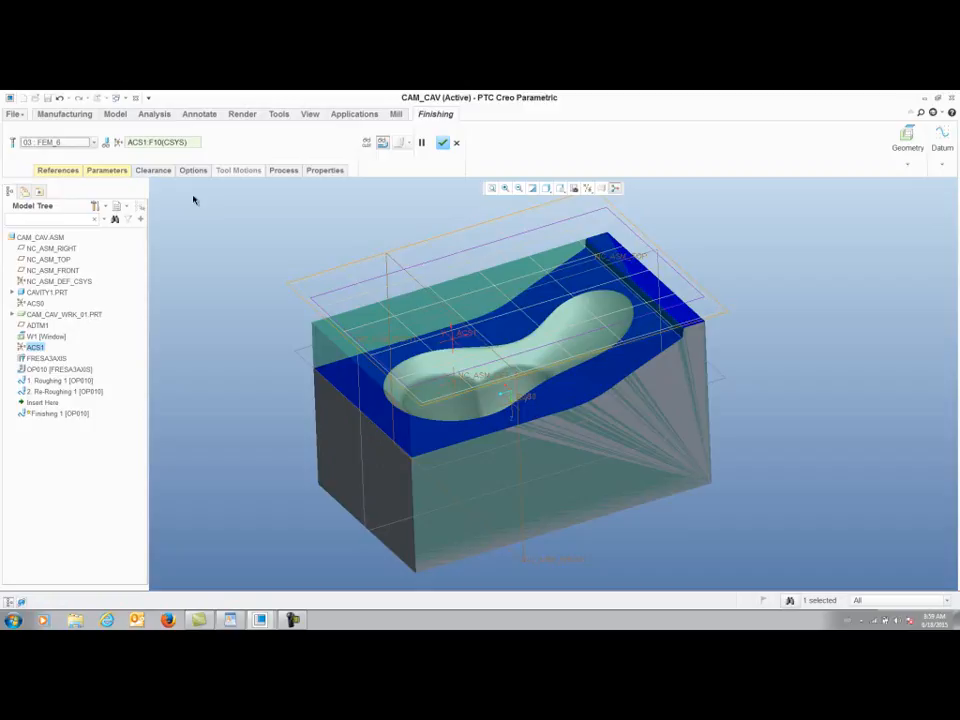
pyautogui.click(73, 176)
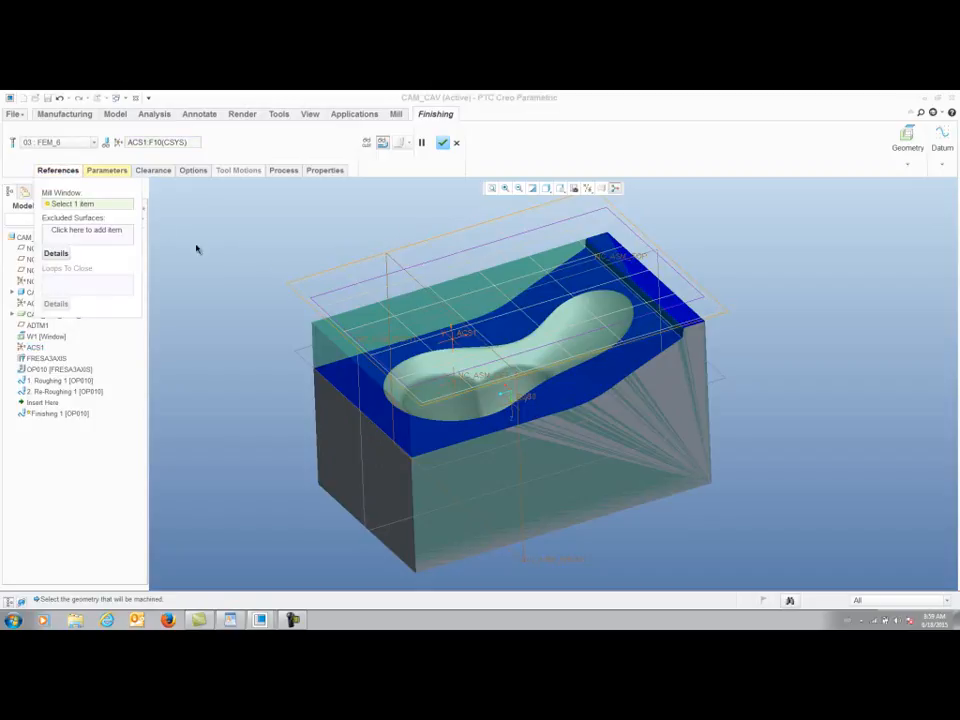
pyautogui.click(356, 284)
# Load the finishing sequence parameters from finish.mil and accept them.
pyautogui.click(106, 170)
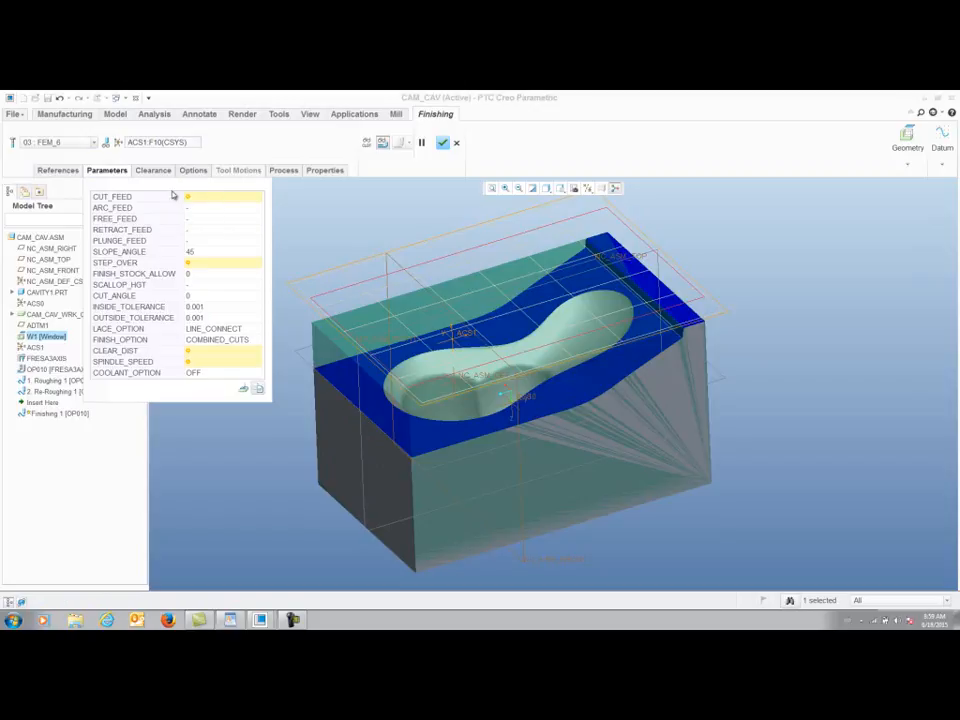
pyautogui.click(246, 387)
pyautogui.click(735, 195)
pyautogui.click(749, 210)
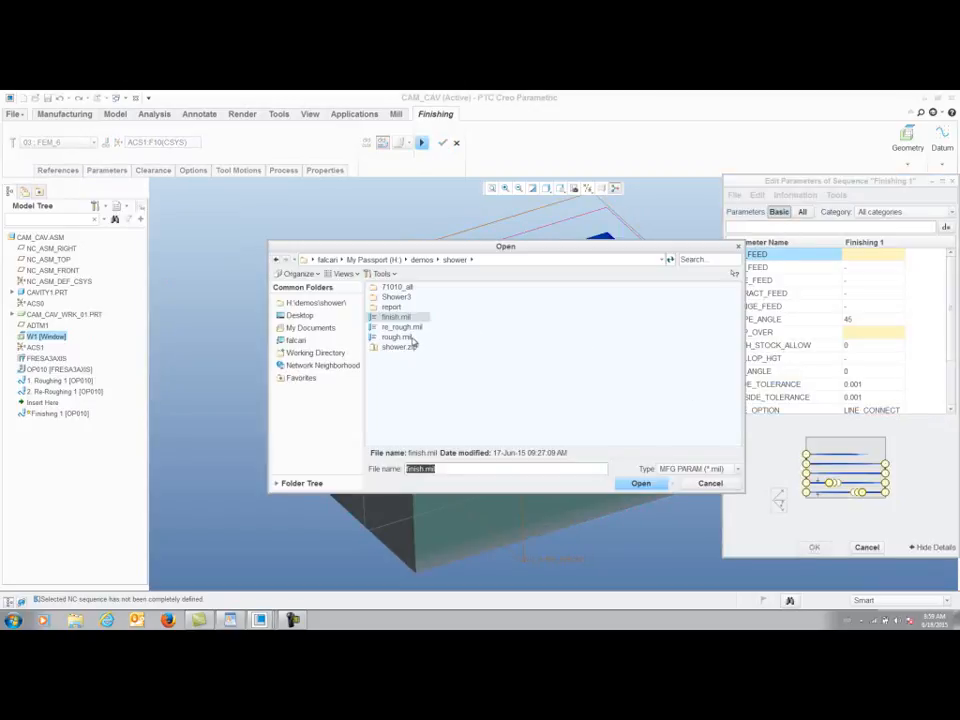
pyautogui.doubleClick(397, 317)
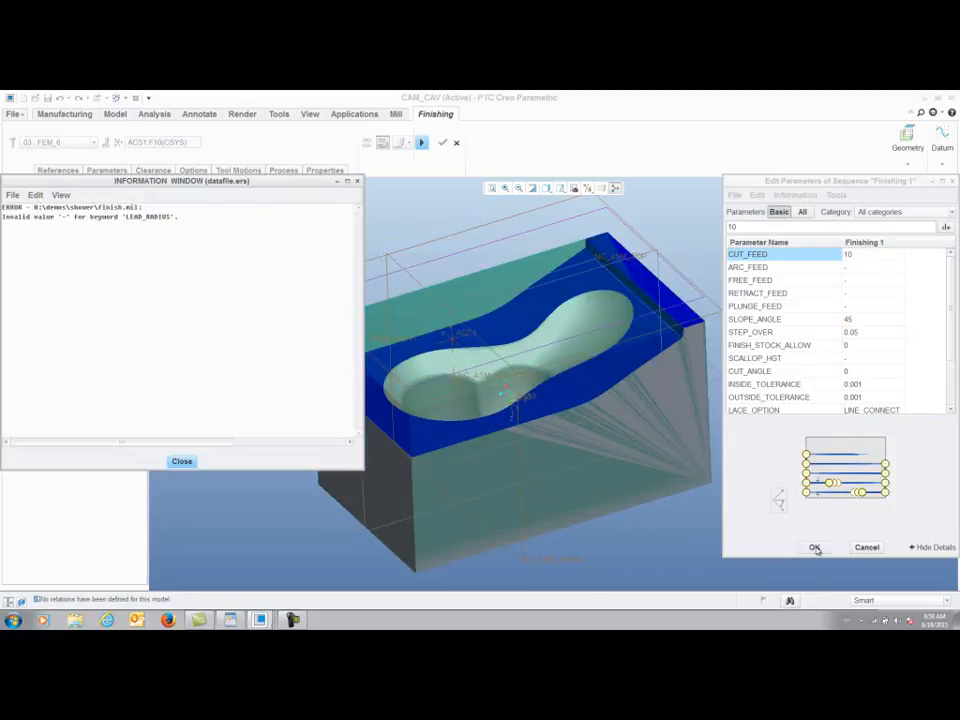
pyautogui.click(181, 461)
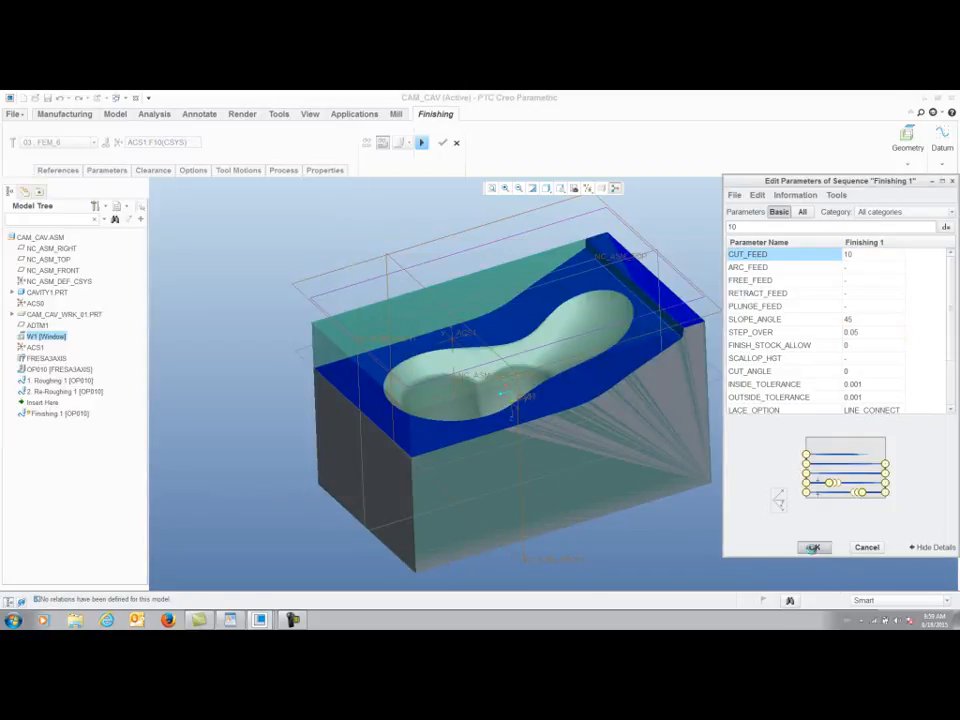
pyautogui.click(814, 547)
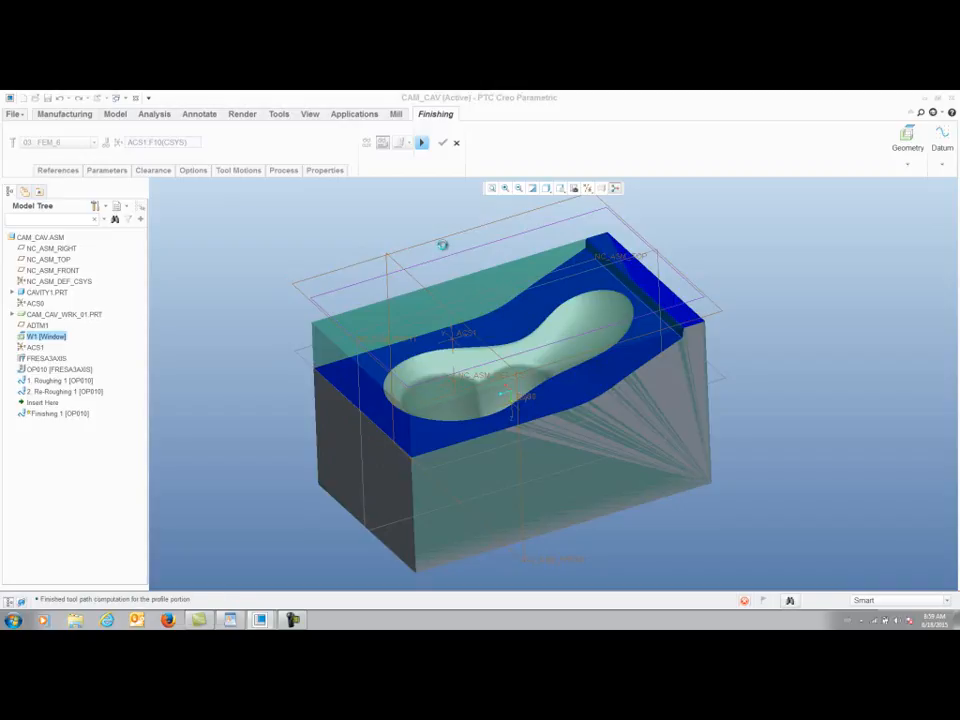
# Play the finishing tool path at a faster display speed, close the playback and complete the finishing sequence.
pyautogui.moveTo(494, 345); pyautogui.dragTo(424, 257, button='middle')
pyautogui.click(403, 143)
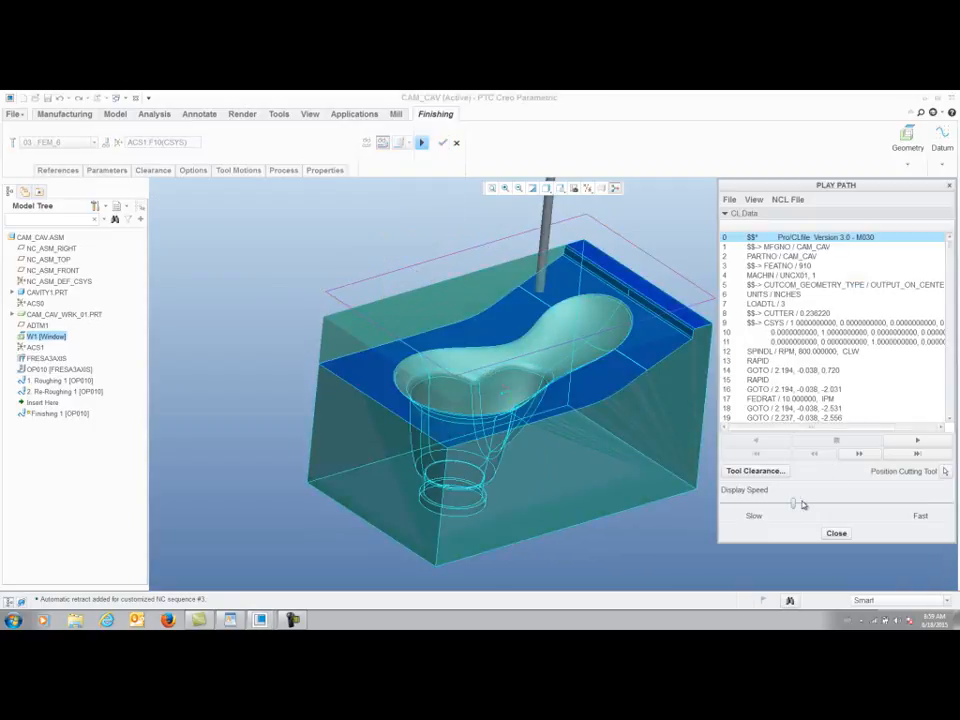
pyautogui.click(917, 441)
pyautogui.moveTo(800, 509); pyautogui.dragTo(855, 505)
pyautogui.moveTo(714, 396); pyautogui.dragTo(692, 510, button='middle')
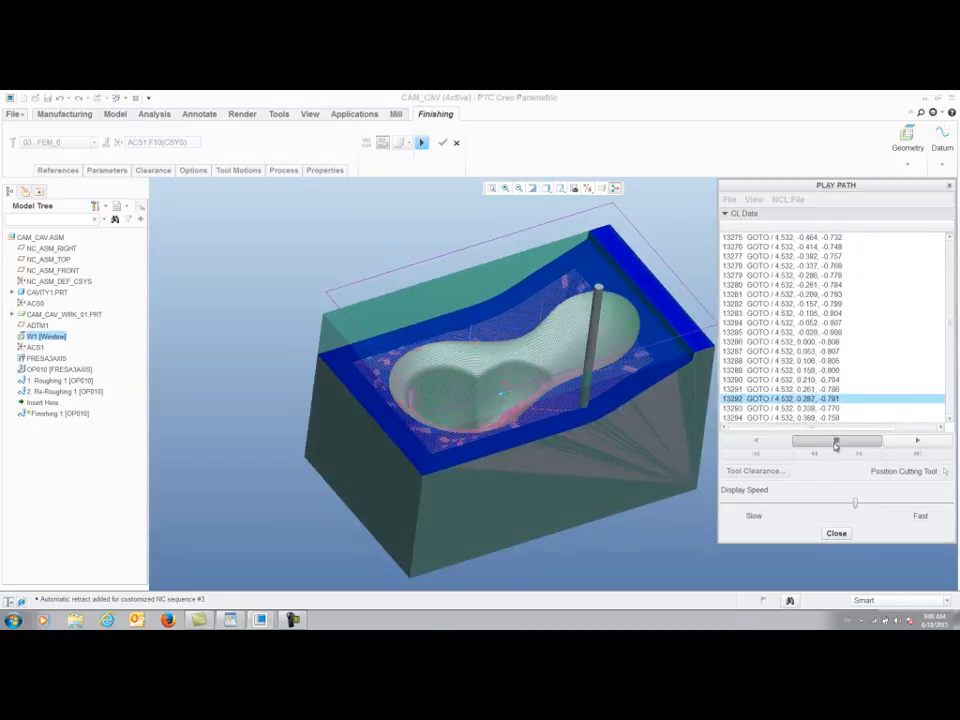
pyautogui.click(835, 533)
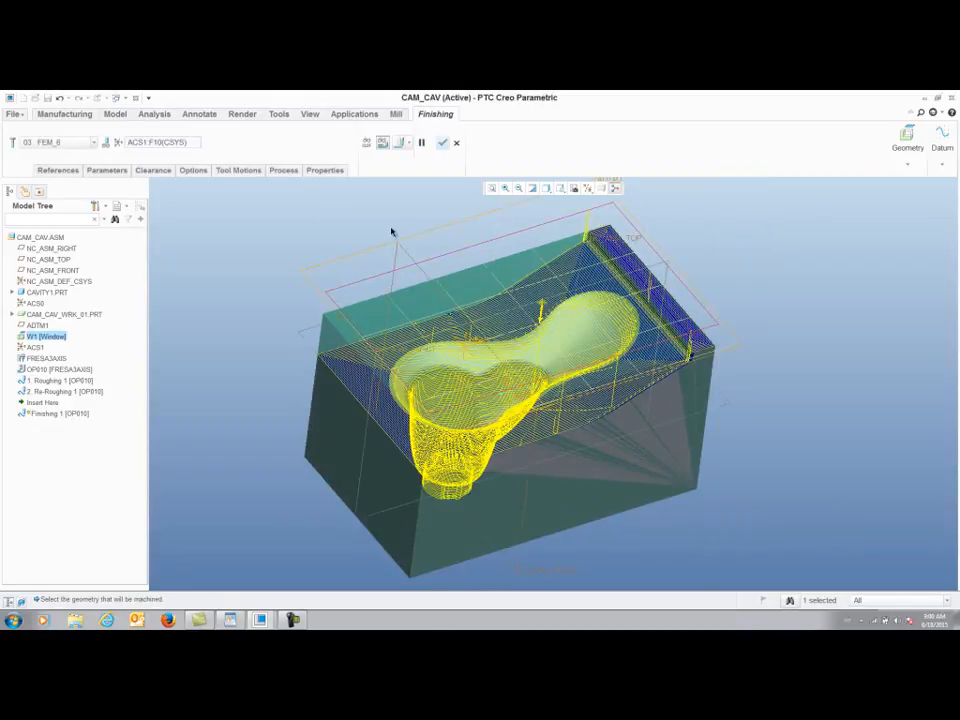
pyautogui.moveTo(433, 321)
pyautogui.mouseDown(button='middle')
pyautogui.moveTo(413, 287)
pyautogui.moveTo(431, 305)
pyautogui.mouseUp(button='middle')
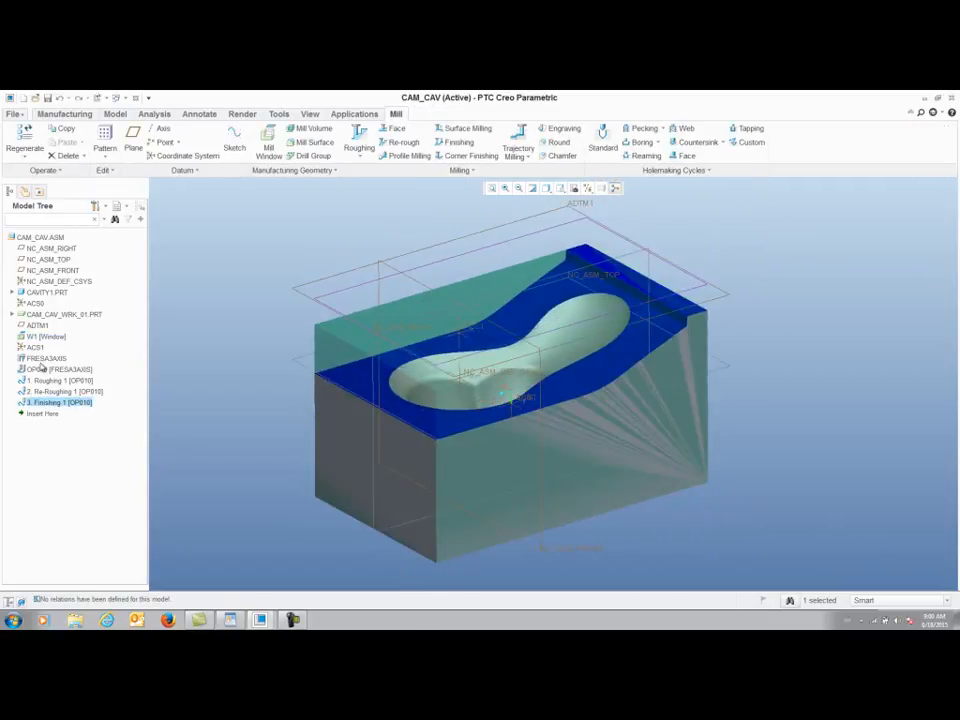
# Create an XML template from operation OP010, saved as cam_cav_oper_proc_templ.xml in the shower folder.
pyautogui.rightClick(48, 372)
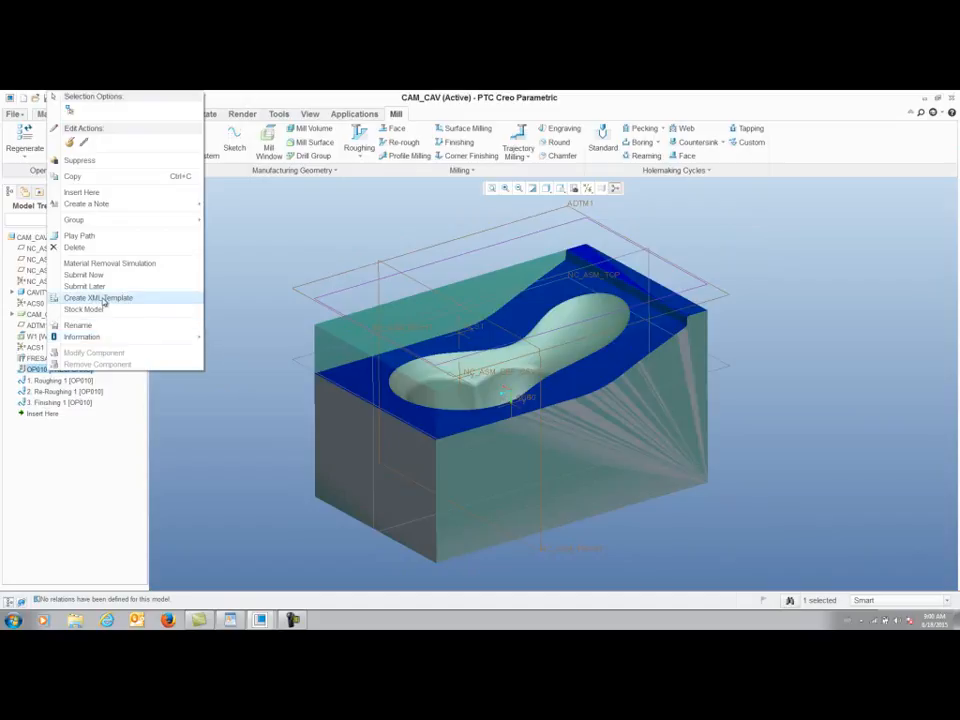
pyautogui.click(100, 298)
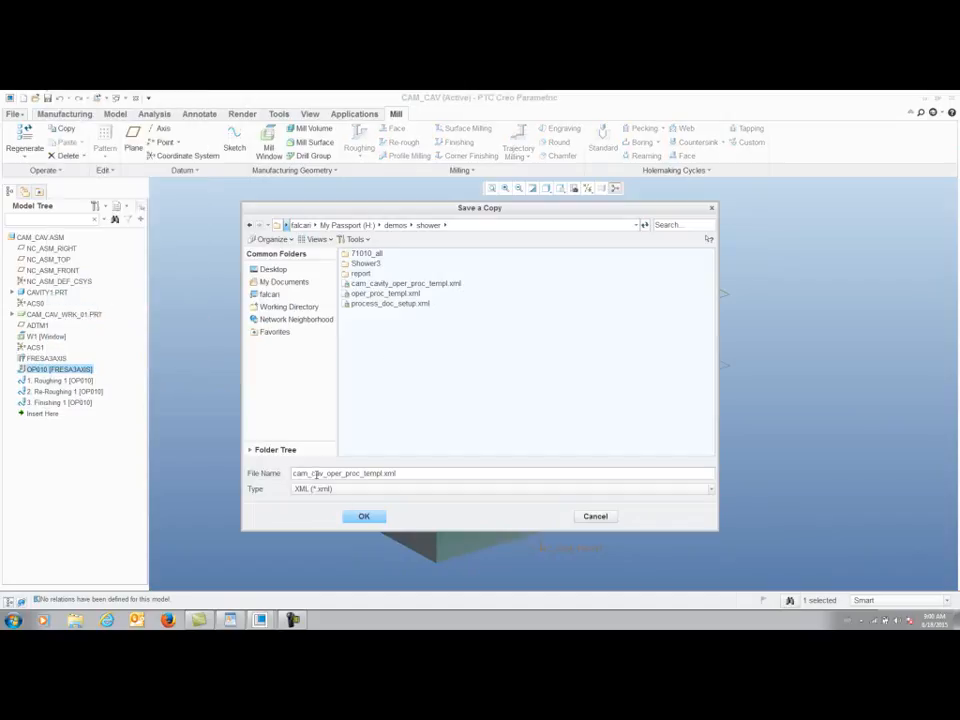
pyautogui.hotkey('ctrl', 'a')
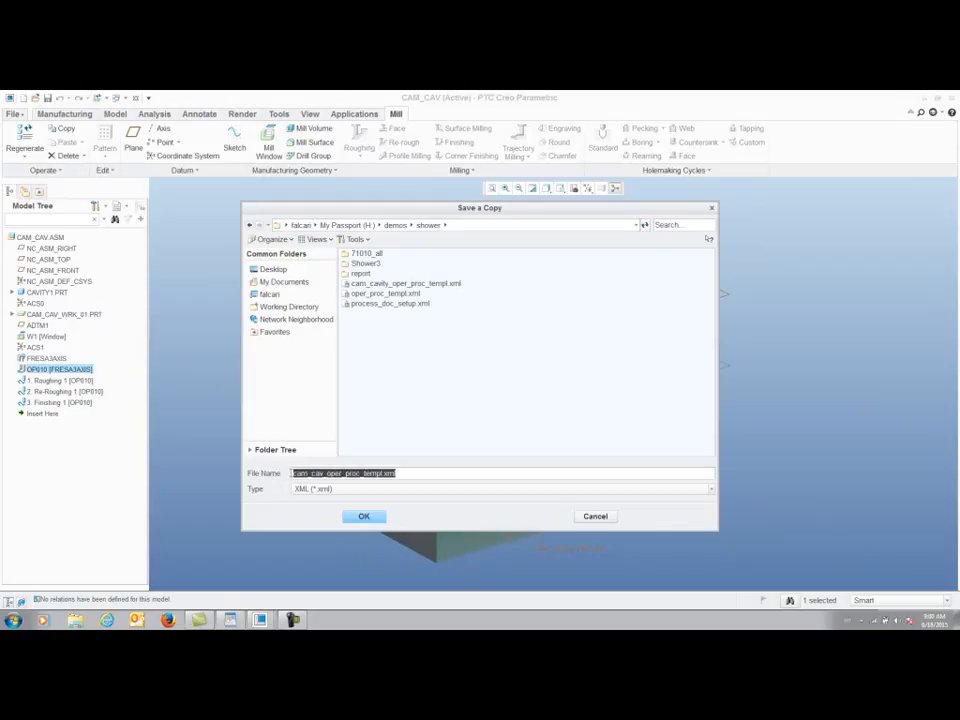
pyautogui.click(358, 516)
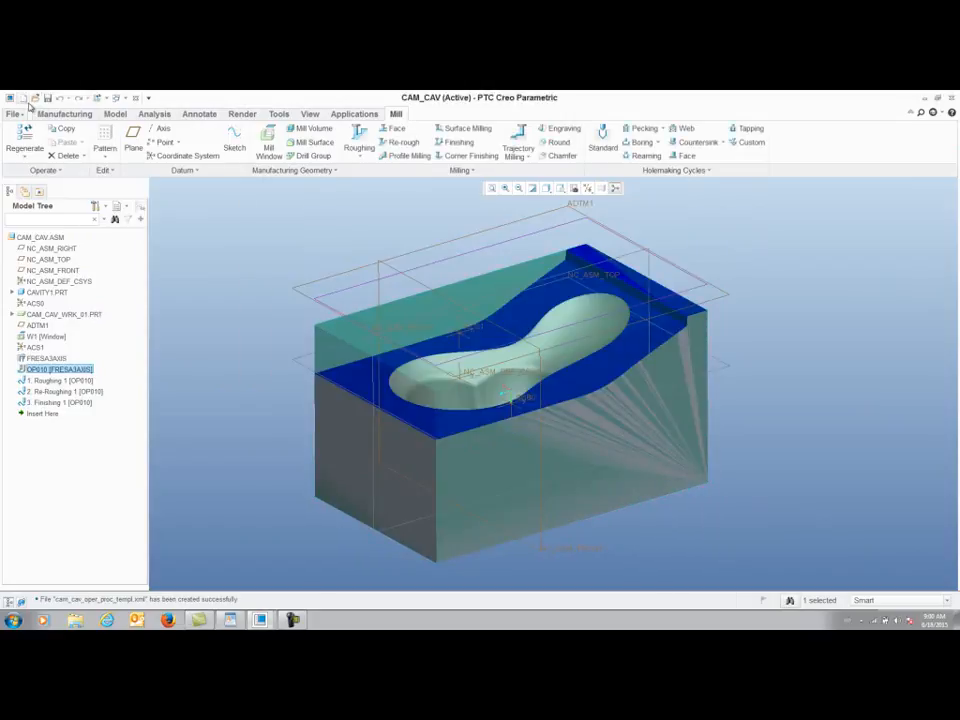
# Create a new manufacturing NC assembly named cam_core with the default template and maximize its window.
pyautogui.click(22, 98)
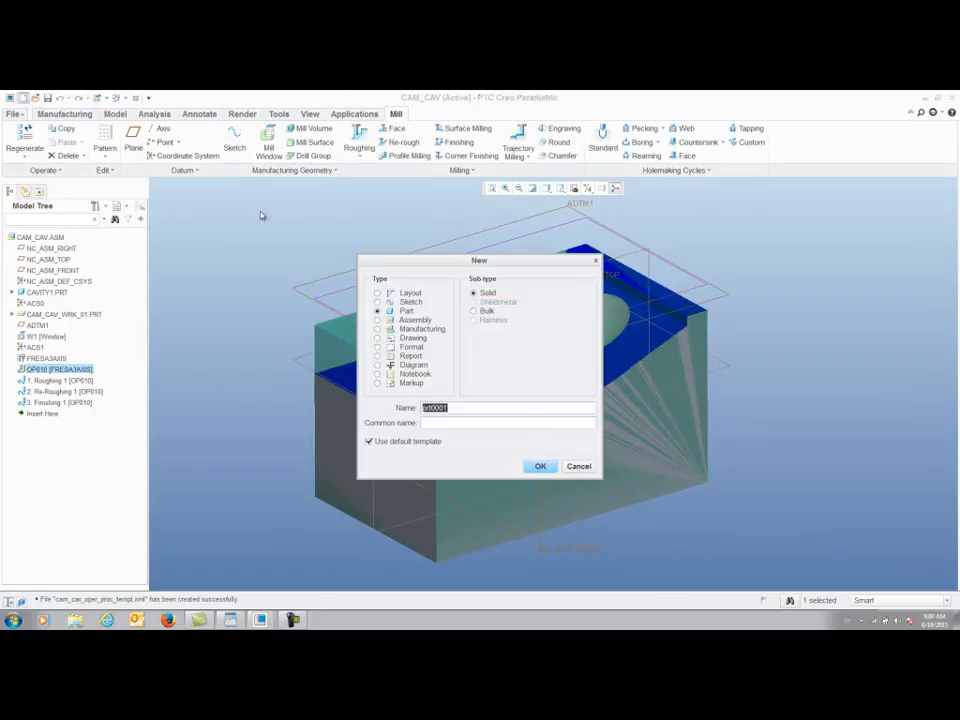
pyautogui.click(440, 332)
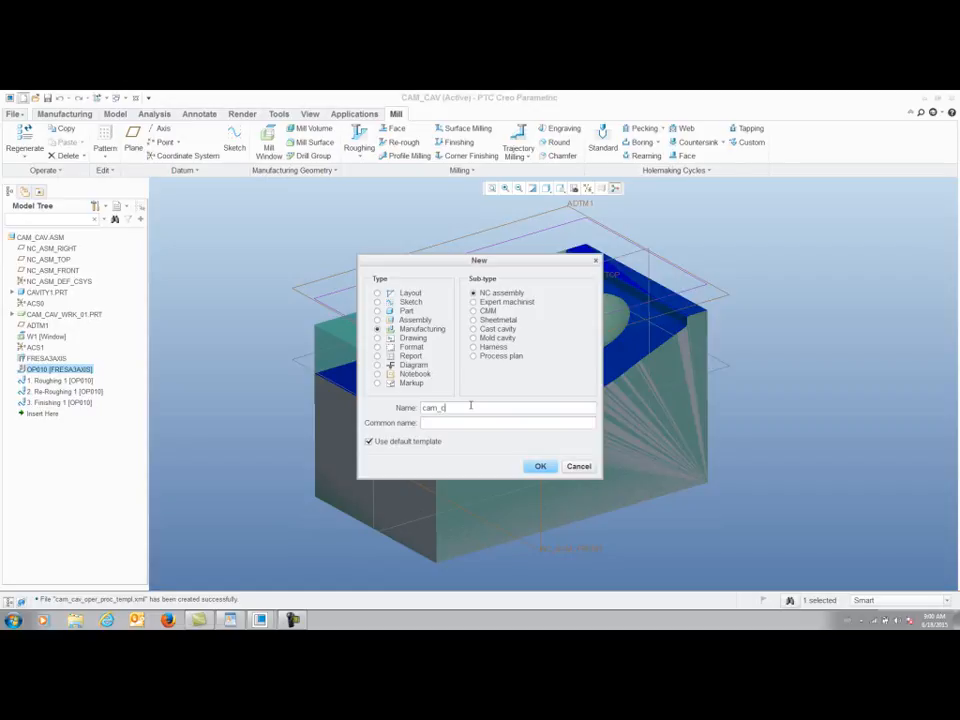
pyautogui.press('Return')
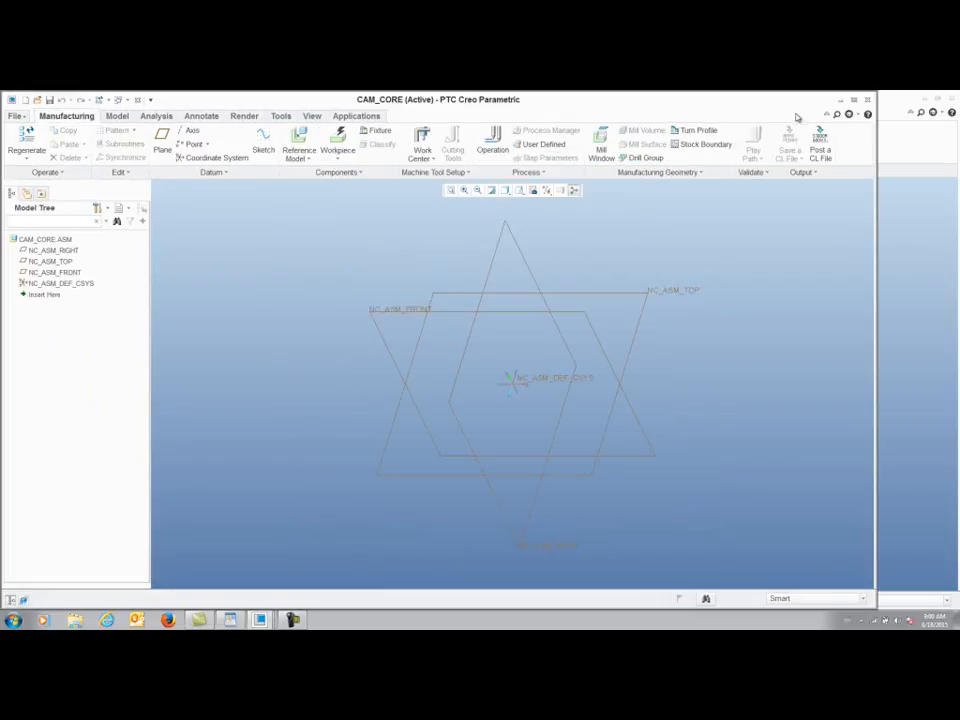
pyautogui.click(853, 100)
# Assemble the in-session CORE1 part as the reference model using the default constraint.
pyautogui.click(297, 140)
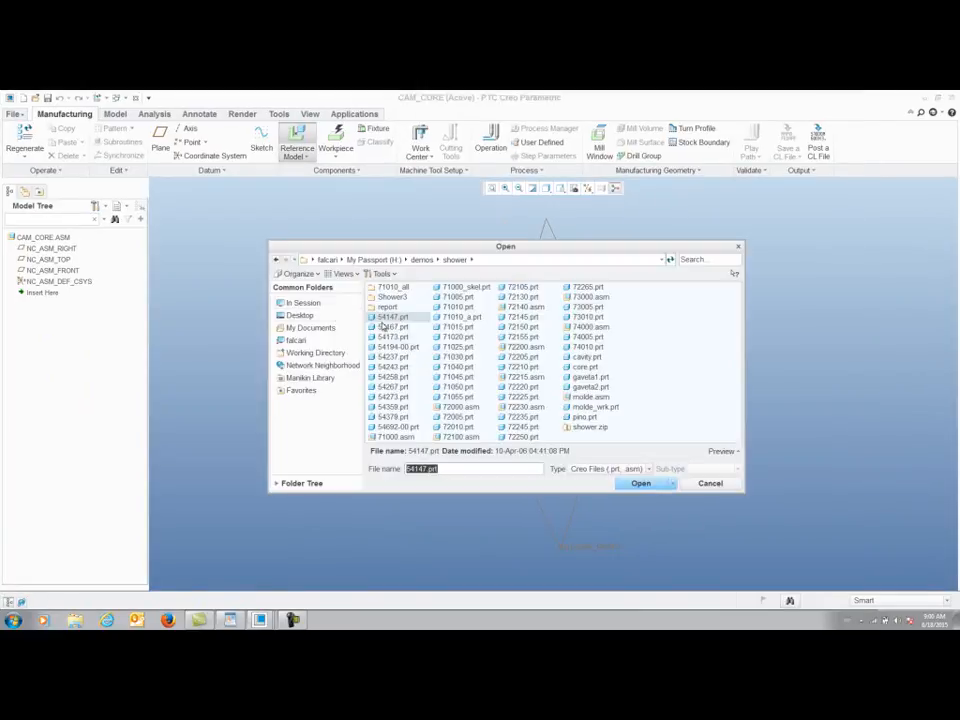
pyautogui.click(315, 303)
pyautogui.doubleClick(648, 357)
pyautogui.rightClick(769, 371)
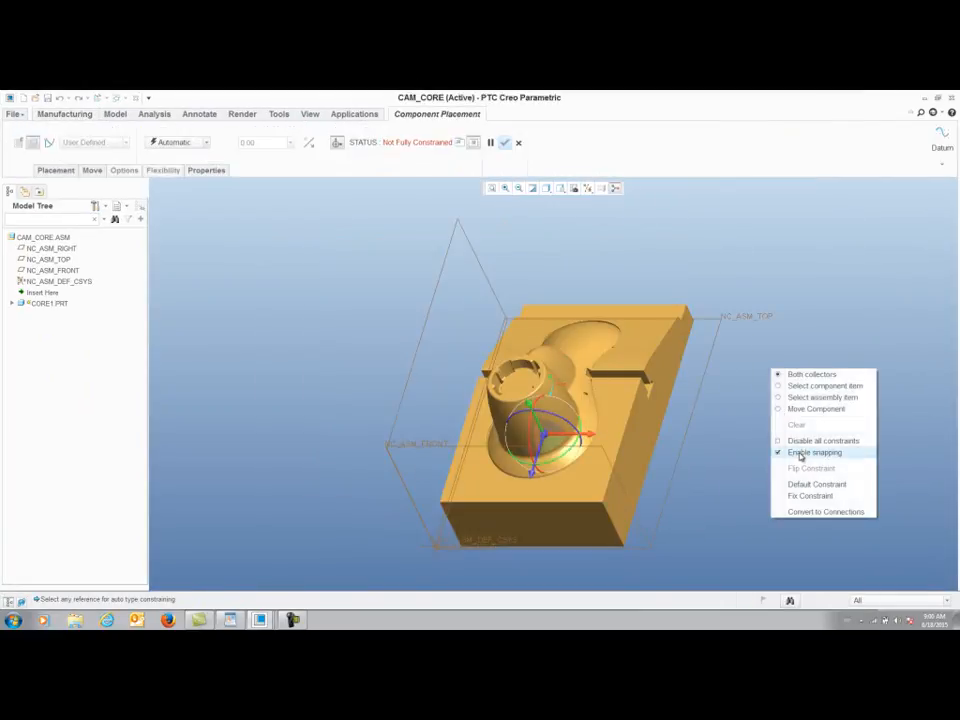
pyautogui.click(810, 484)
pyautogui.middleClick(744, 433)
pyautogui.moveTo(744, 433); pyautogui.dragTo(733, 403, button='middle')
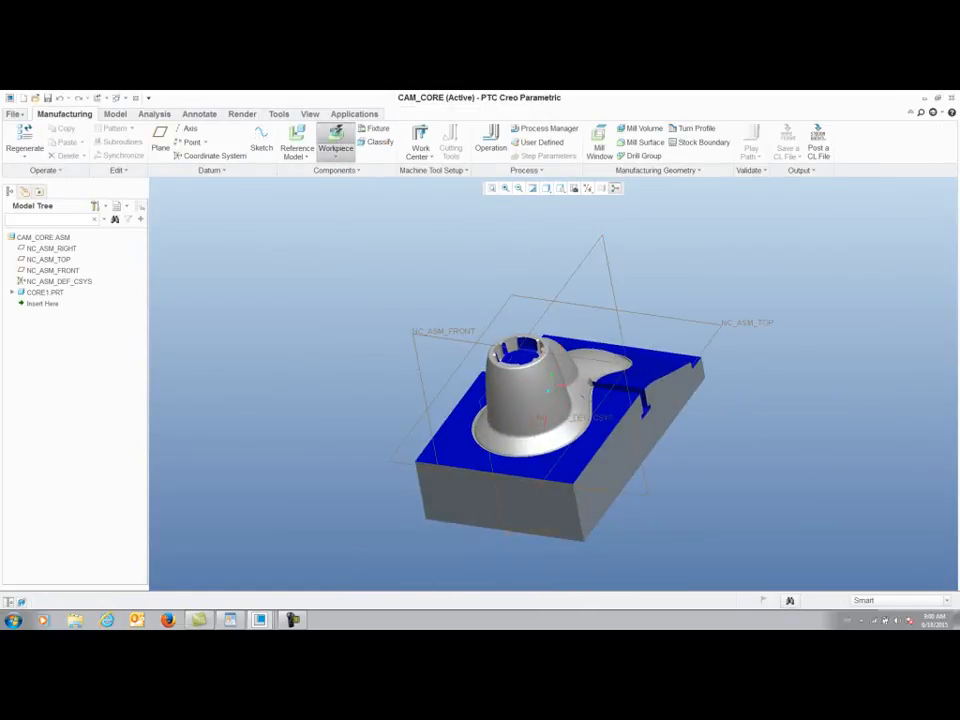
# Create an automatic workpiece around the core with the default stock size and a datum plane offset about 0.69 above its upper face.
pyautogui.click(337, 136)
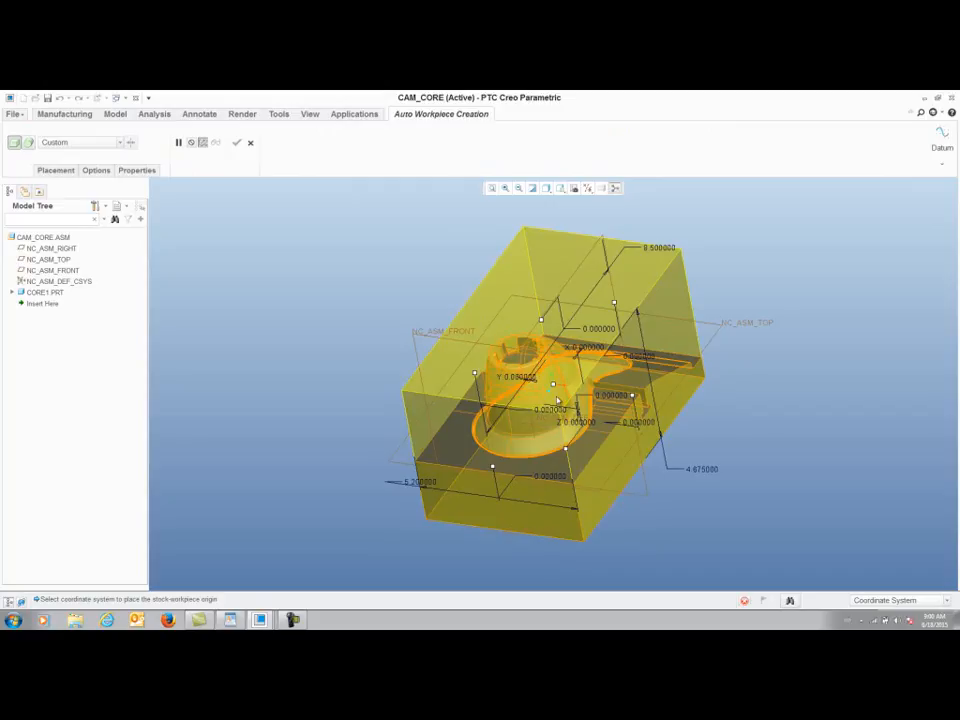
pyautogui.click(237, 143)
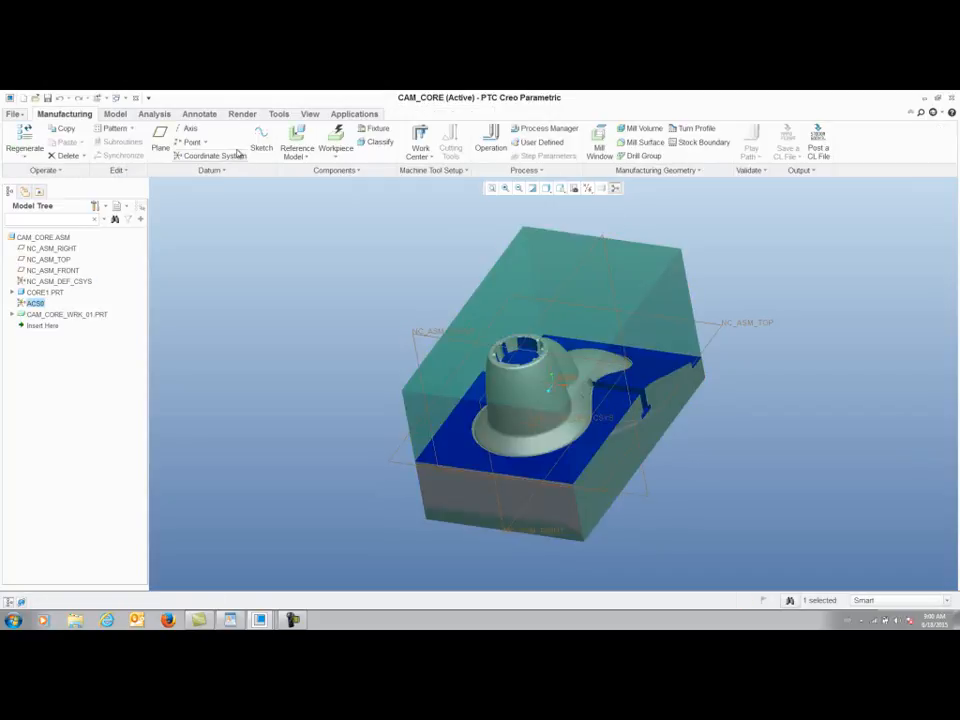
pyautogui.click(160, 140)
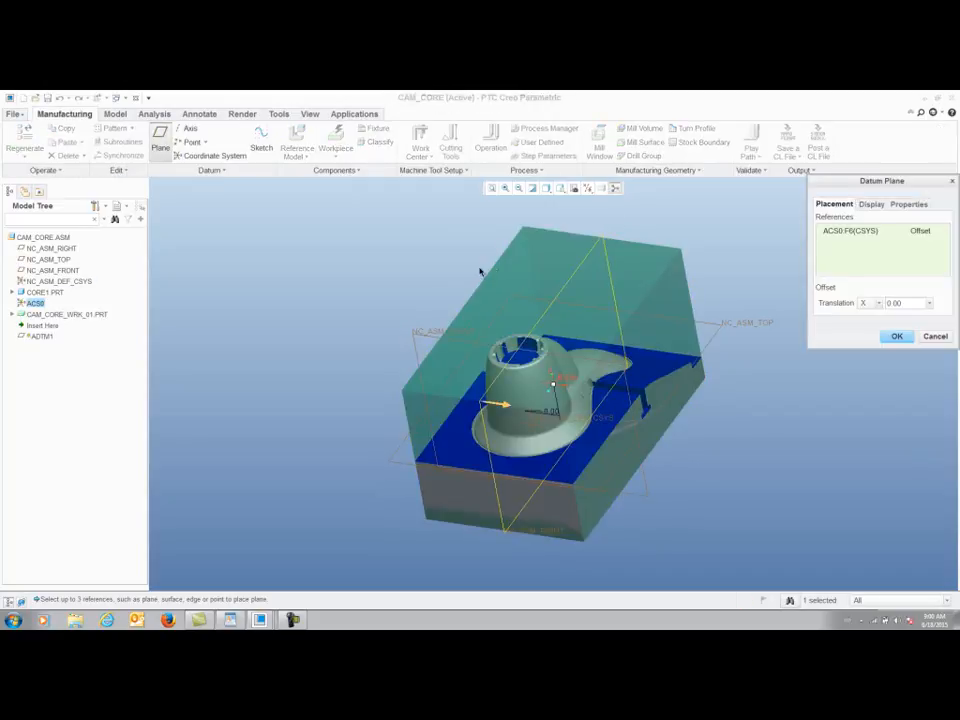
pyautogui.click(537, 318)
pyautogui.moveTo(539, 320); pyautogui.dragTo(538, 303)
pyautogui.moveTo(553, 384)
pyautogui.mouseDown(button='middle')
pyautogui.moveTo(590, 383)
pyautogui.moveTo(549, 351)
pyautogui.moveTo(546, 373)
pyautogui.mouseUp(button='middle')
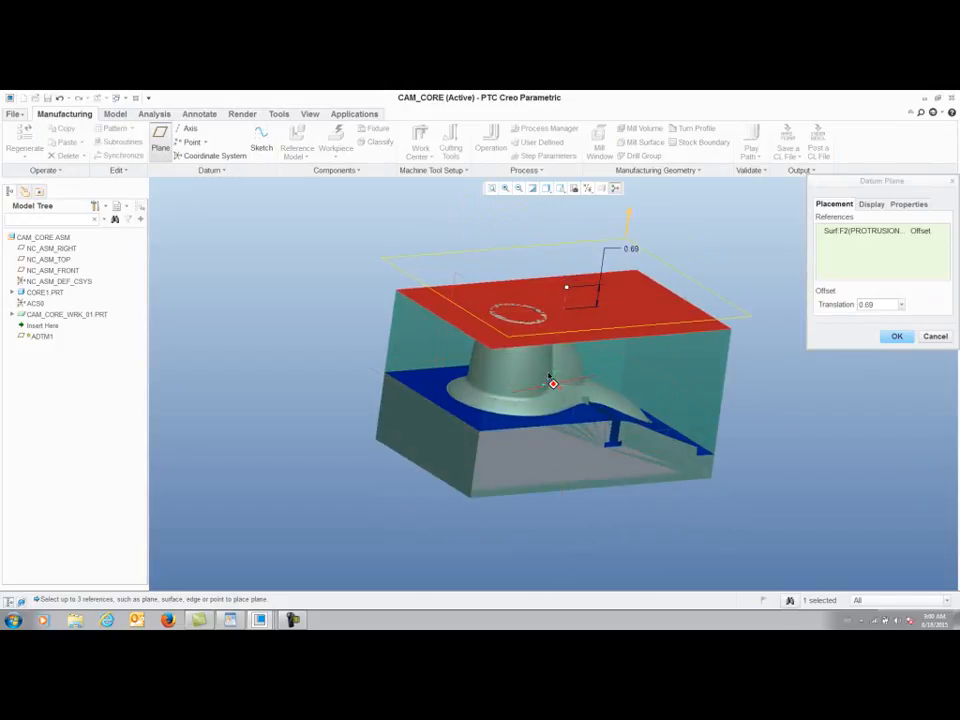
pyautogui.middleClick(616, 227)
# Create a silhouette mill window on the new datum plane and name it W1.
pyautogui.click(599, 142)
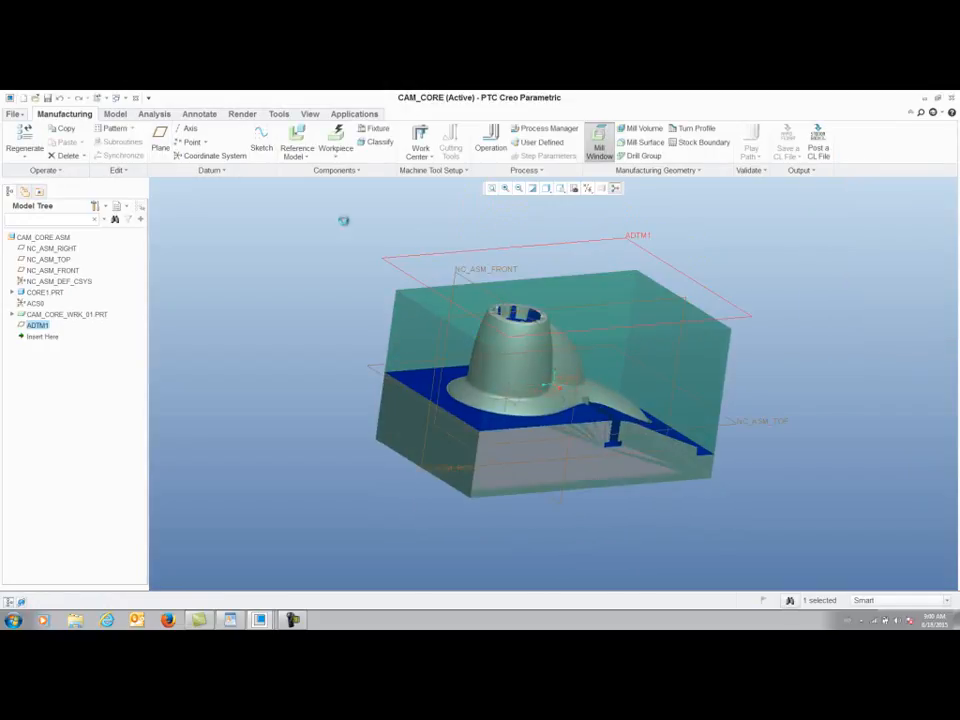
pyautogui.click(127, 170)
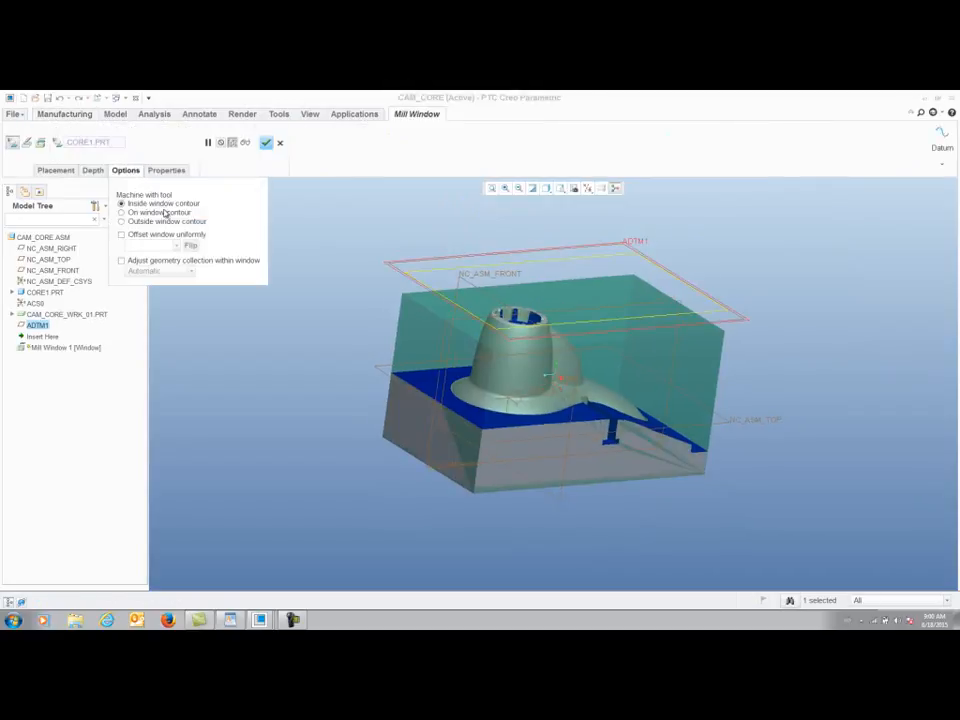
pyautogui.click(166, 170)
pyautogui.doubleClick(199, 195)
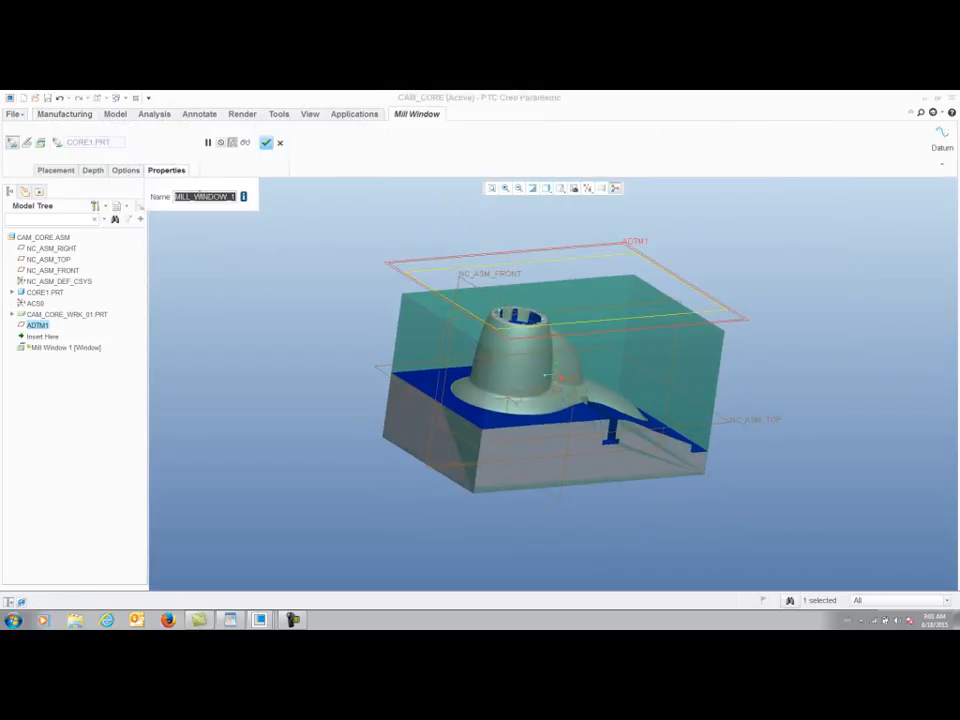
pyautogui.write('w1')
pyautogui.press('Return')
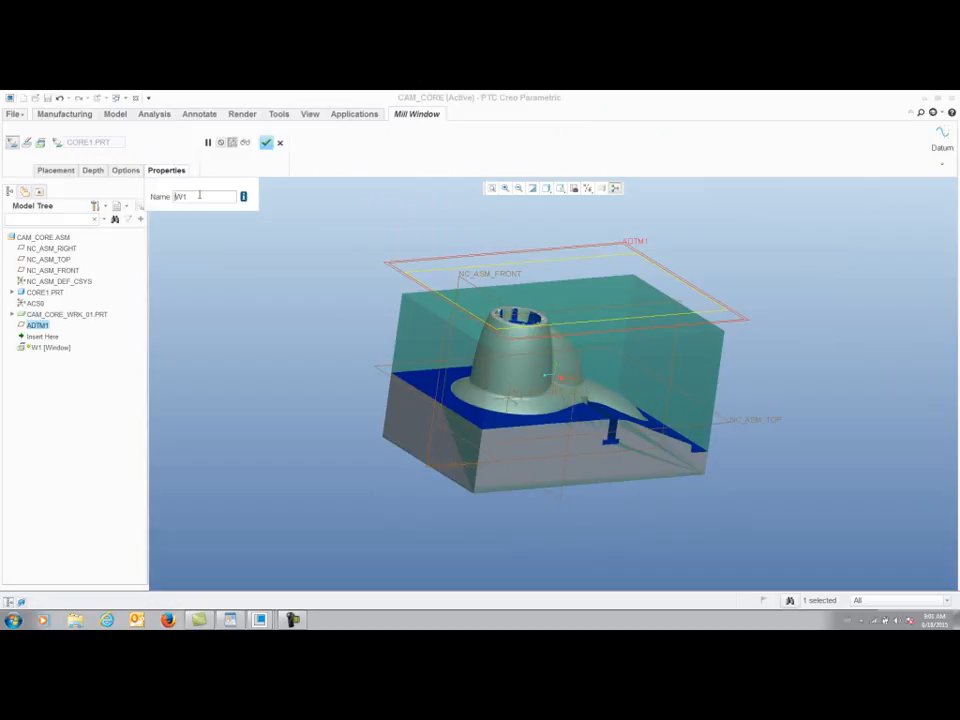
pyautogui.click(266, 142)
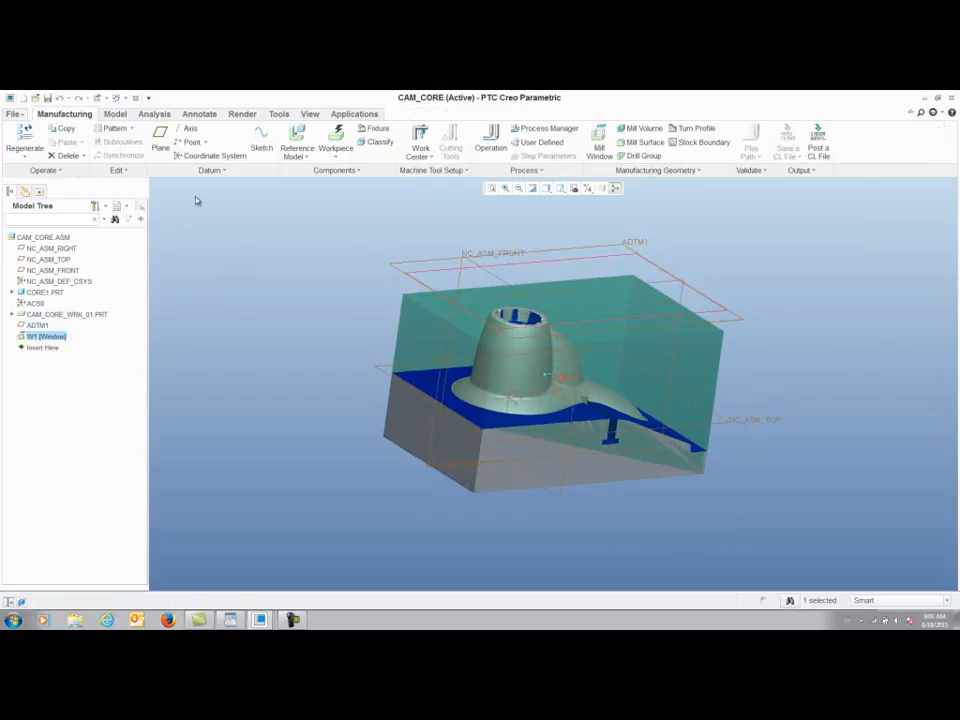
# Create a coordinate system from the workpiece's upper face, NC_ASM_FRONT and NC_ASM_RIGHT, with the Z axis determined by the upper face.
pyautogui.click(211, 156)
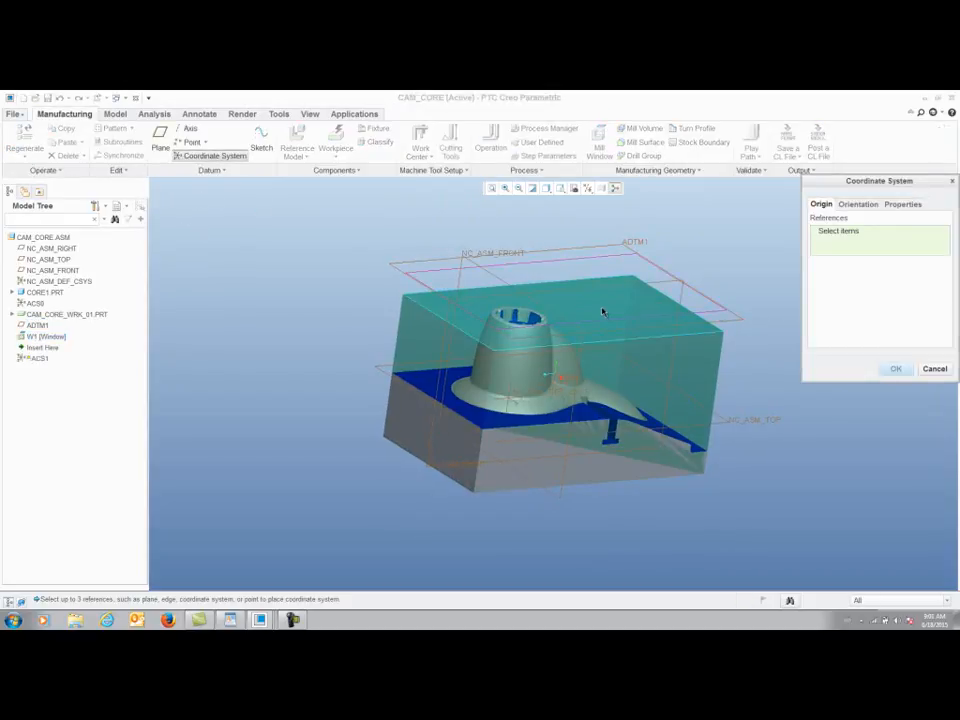
pyautogui.click(517, 282)
pyautogui.keyDown('ctrl'); pyautogui.click(494, 276); pyautogui.keyUp('ctrl')
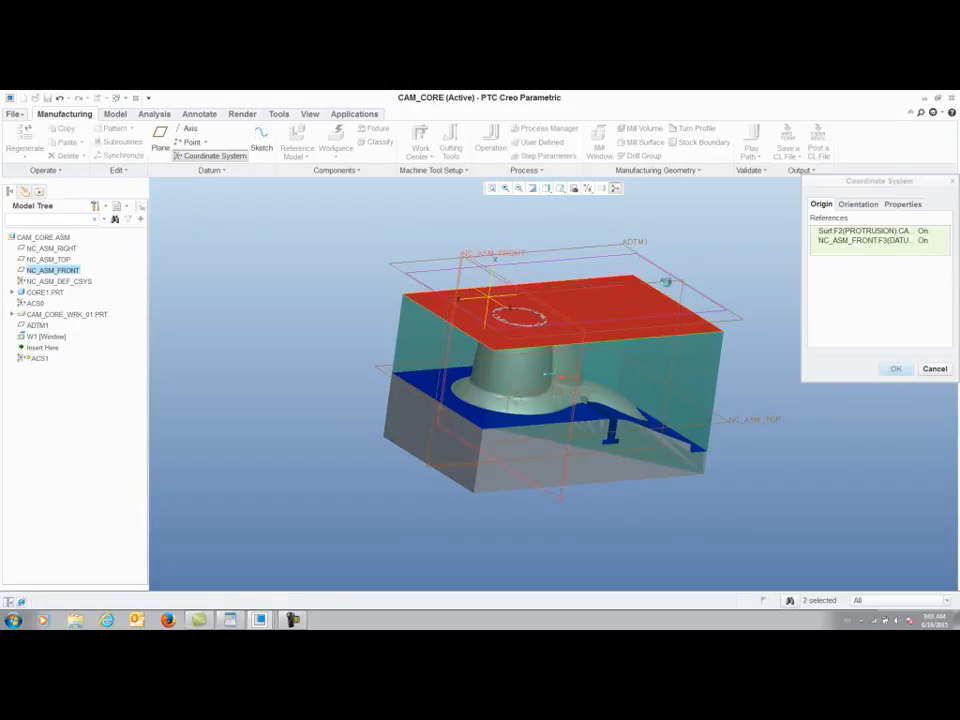
pyautogui.keyDown('ctrl'); pyautogui.click(667, 285); pyautogui.keyUp('ctrl')
pyautogui.click(858, 204)
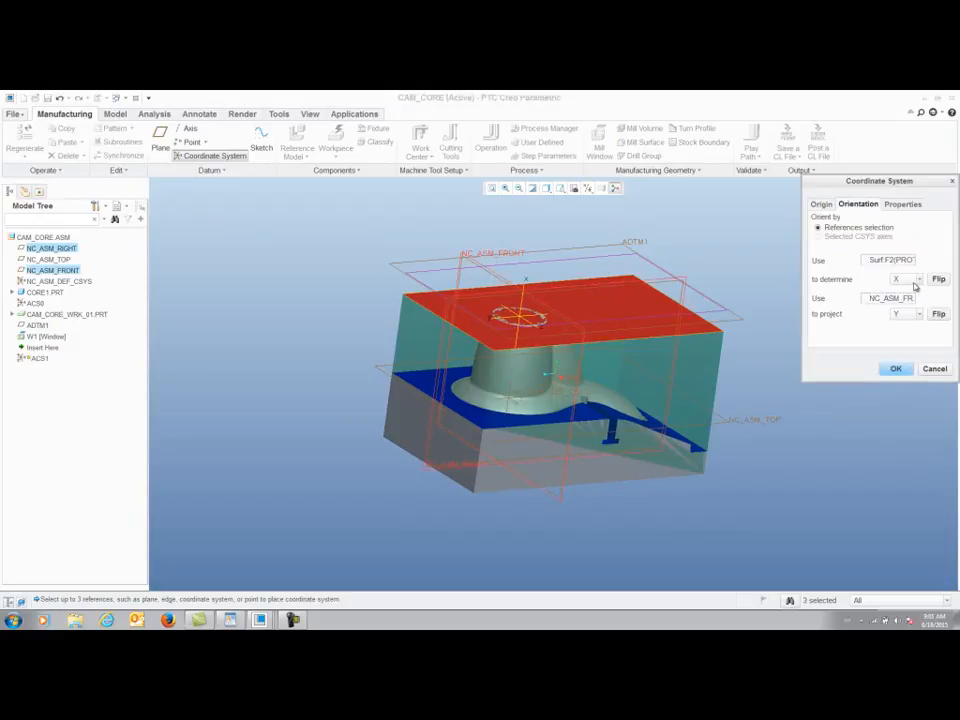
pyautogui.click(903, 279)
pyautogui.click(906, 314)
pyautogui.click(896, 368)
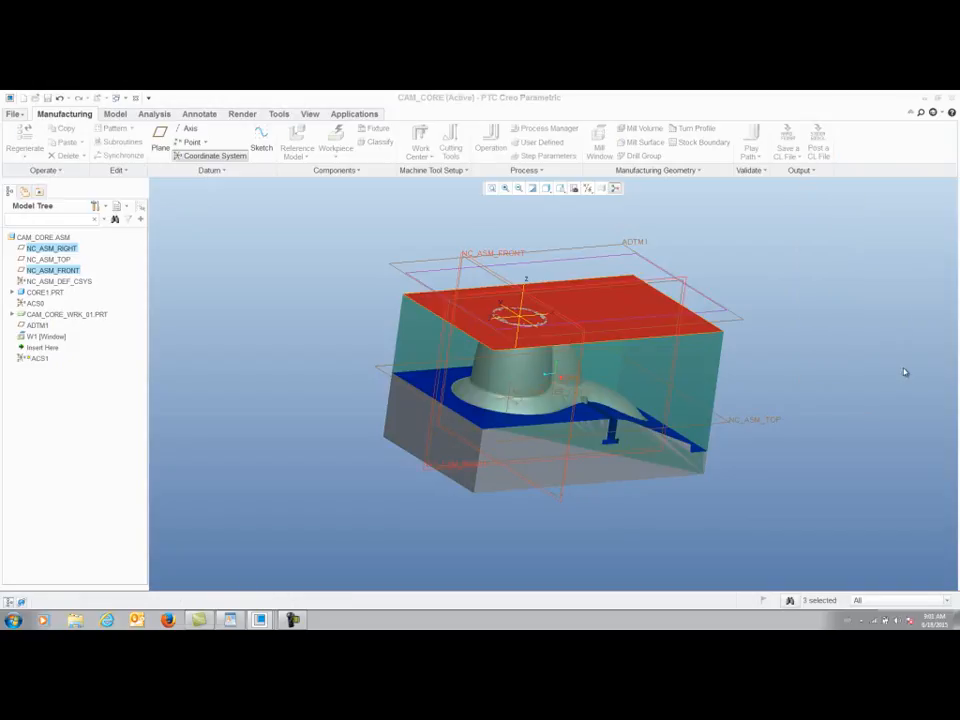
pyautogui.moveTo(770, 354)
pyautogui.mouseDown(button='middle')
pyautogui.moveTo(751, 346)
pyautogui.moveTo(781, 356)
pyautogui.moveTo(772, 398)
pyautogui.moveTo(756, 414)
pyautogui.moveTo(726, 406)
pyautogui.mouseUp(button='middle')
pyautogui.click(820, 364)
pyautogui.keyDown('shift'); pyautogui.moveTo(809, 368); pyautogui.dragTo(793, 361, button='middle'); pyautogui.keyUp('shift')
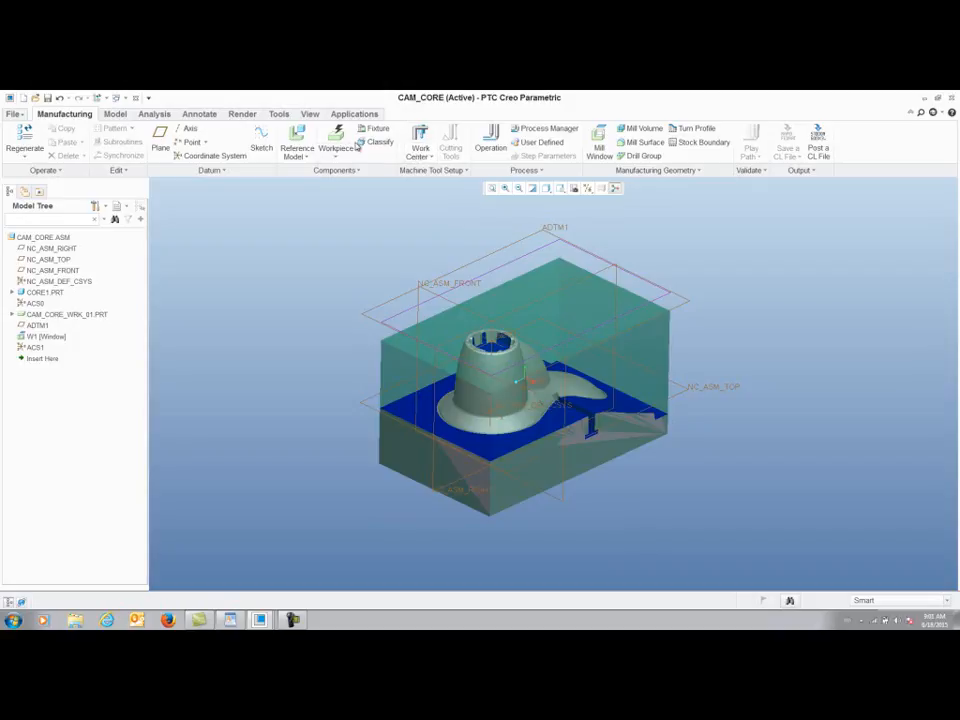
# Apply the XML template cam_cav_oper_proc_templ.xml to the core manufacturing model.
pyautogui.click(538, 171)
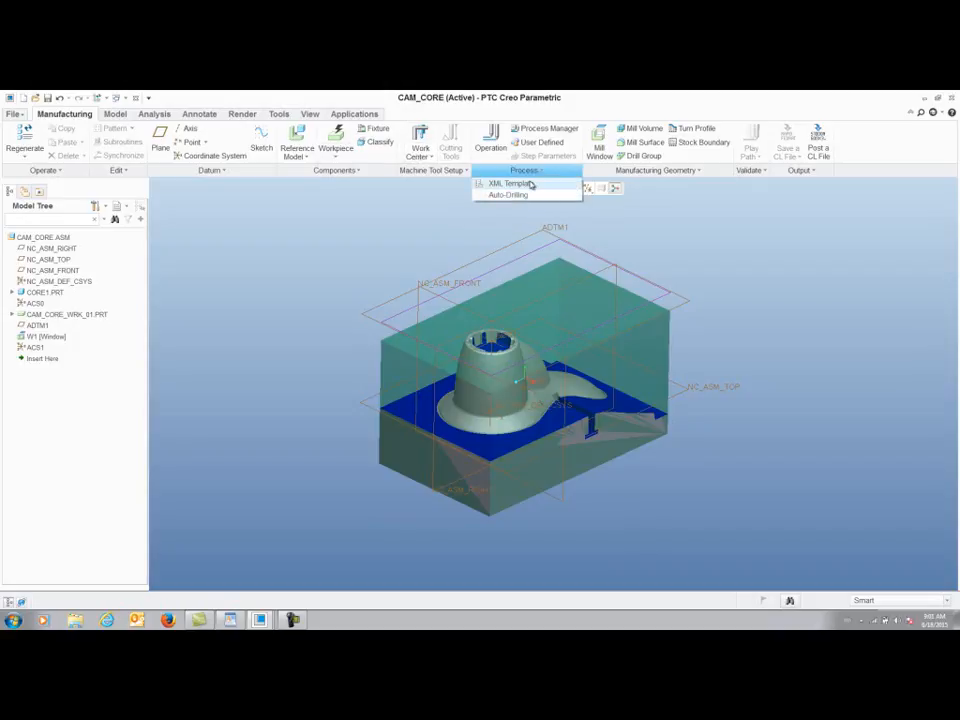
pyautogui.click(510, 184)
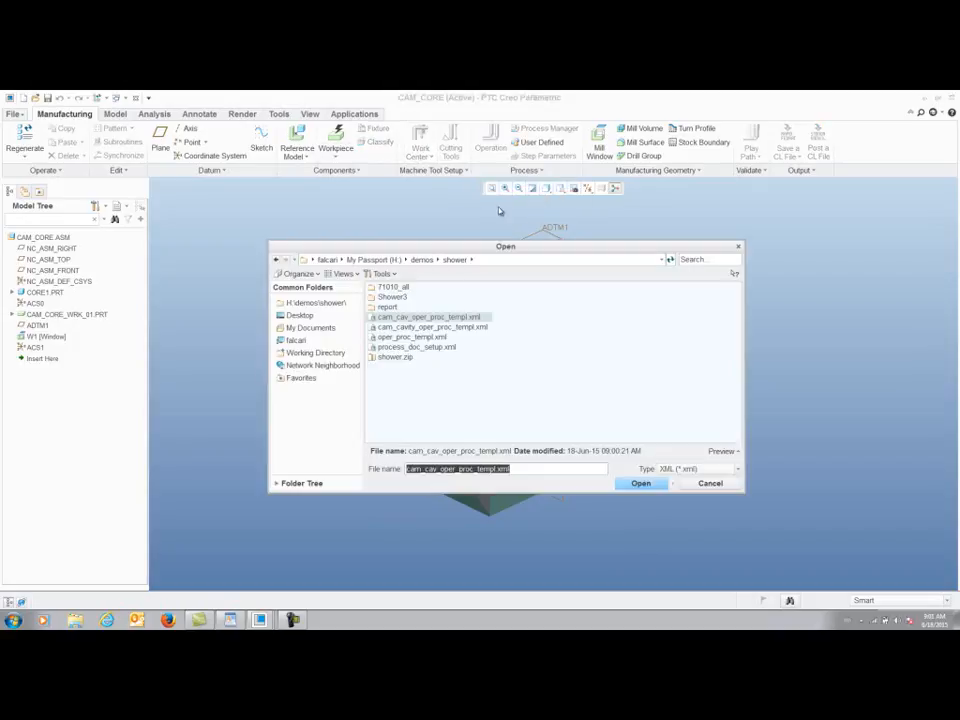
pyautogui.doubleClick(436, 318)
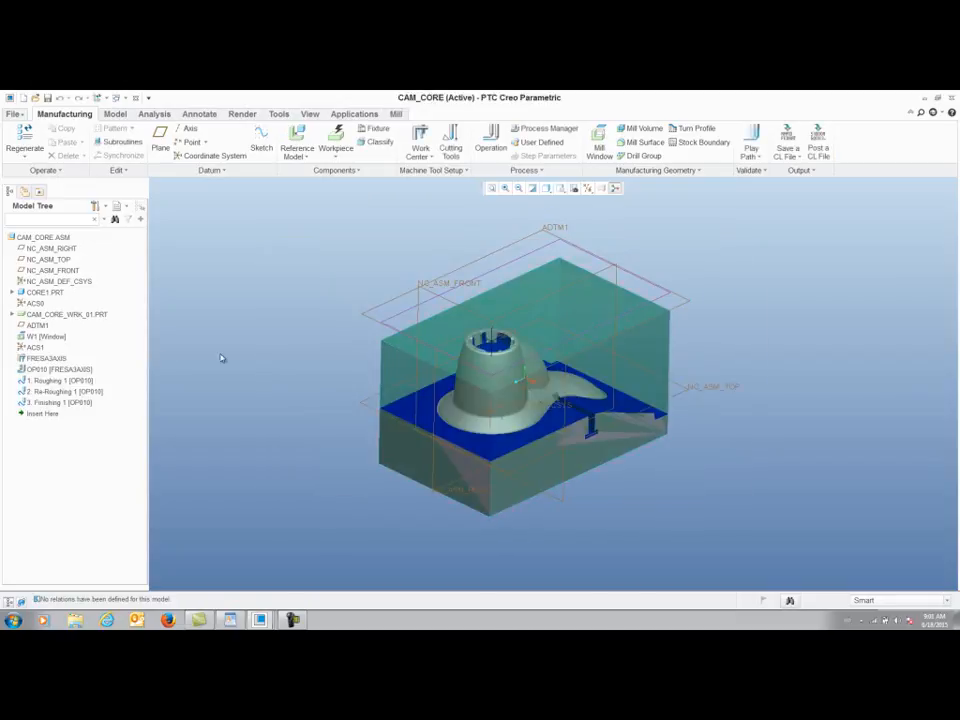
# Play the tool path of the Finishing 1 sequence on the core and close the playback.
pyautogui.rightClick(55, 403)
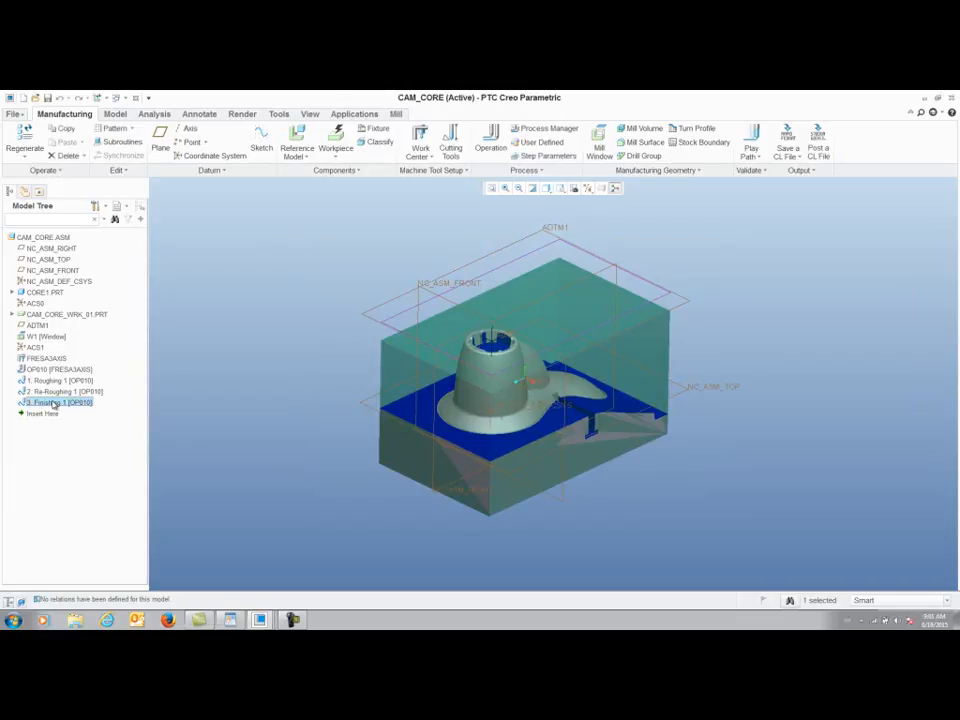
pyautogui.click(93, 247)
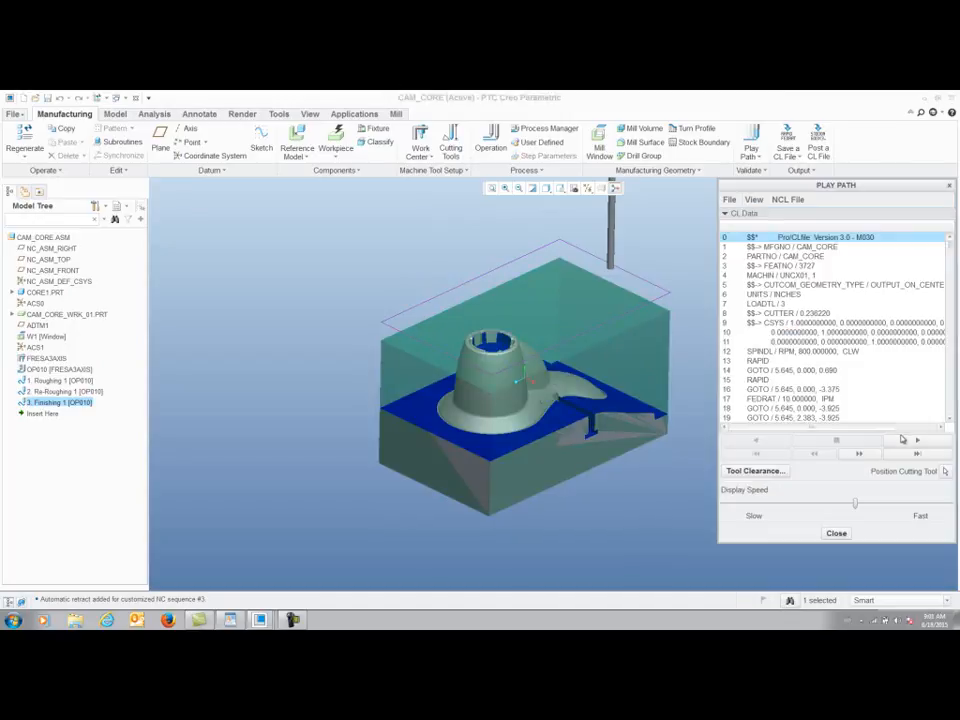
pyautogui.click(915, 440)
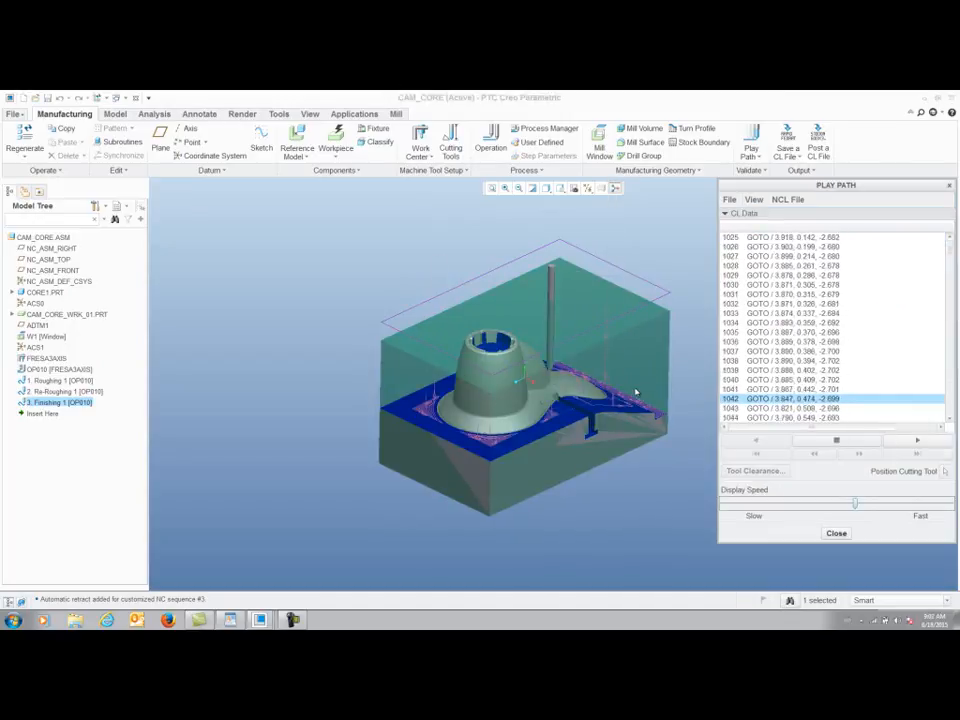
pyautogui.moveTo(607, 363); pyautogui.dragTo(529, 345, button='middle')
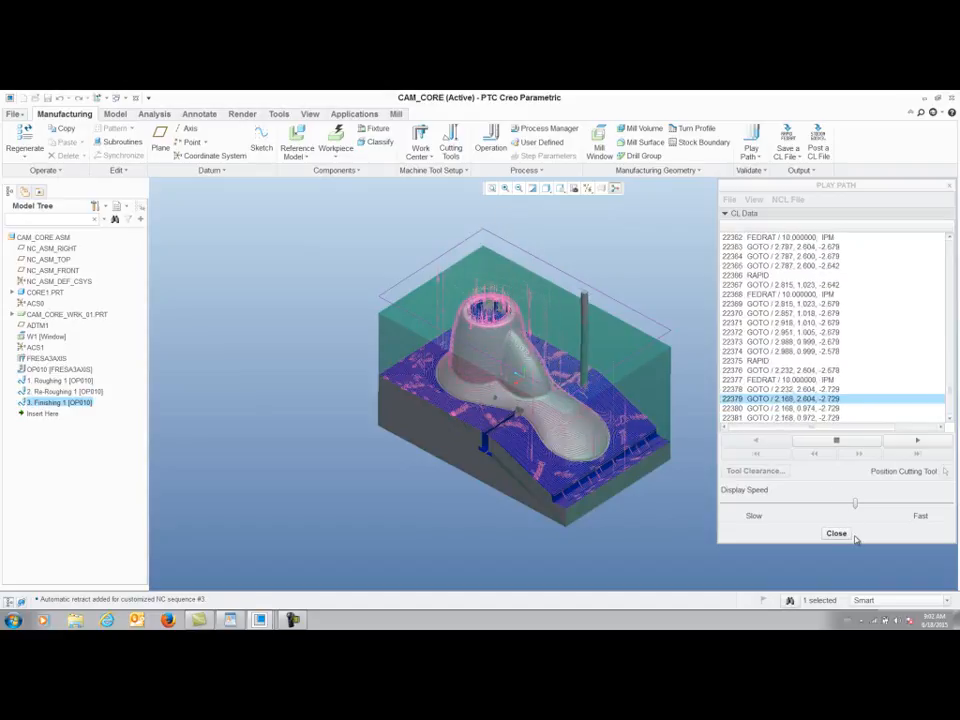
pyautogui.click(838, 534)
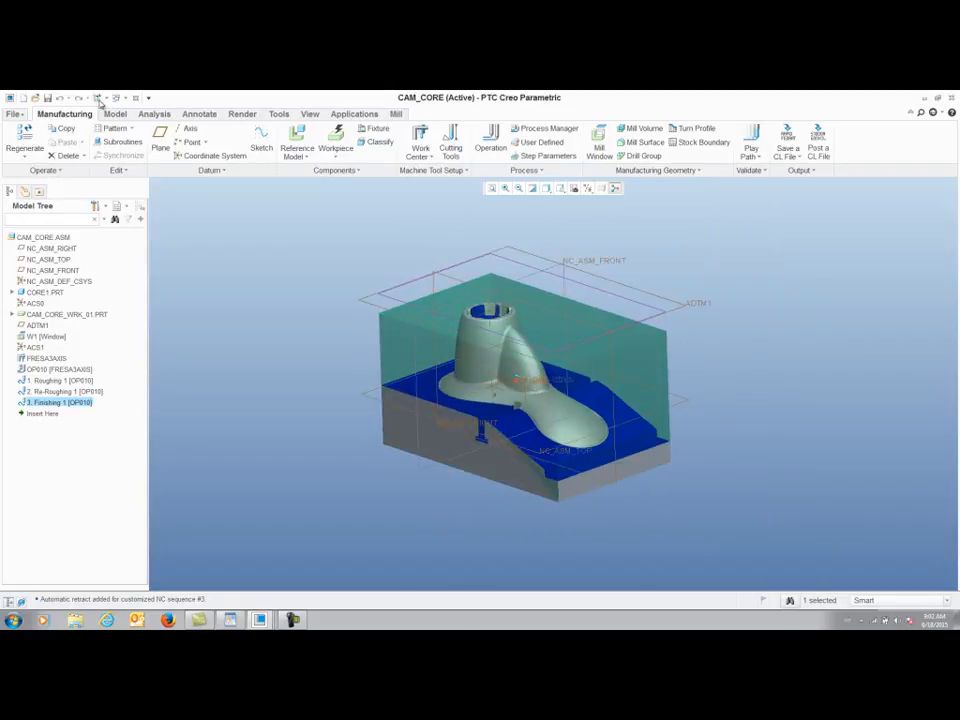
# Open the part 71010_a.prt from the shower folder and maximize its window.
pyautogui.click(35, 99)
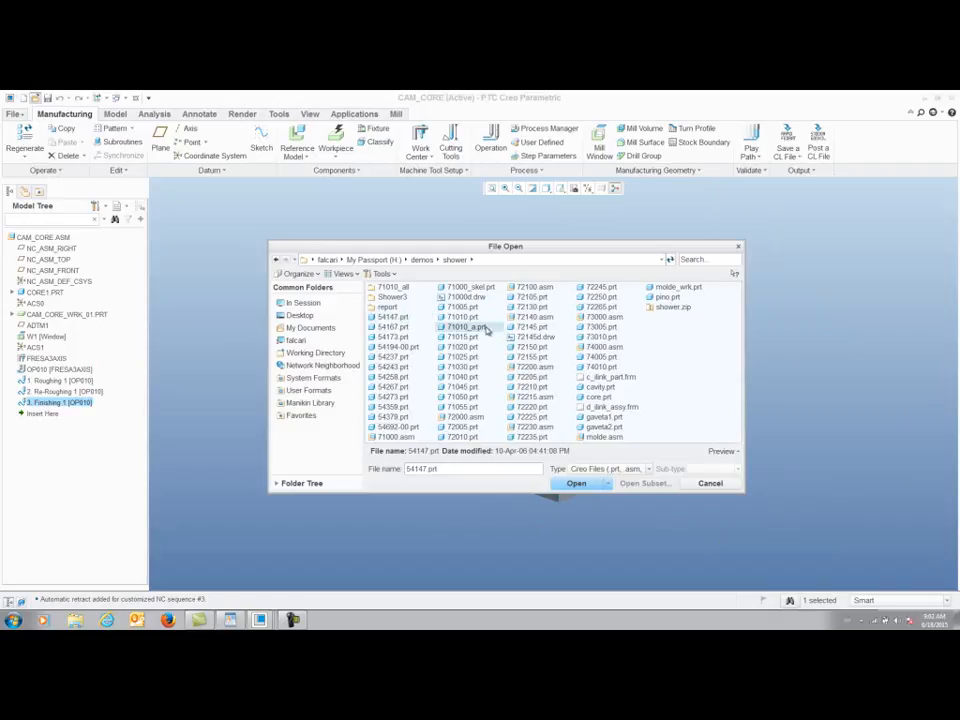
pyautogui.doubleClick(486, 327)
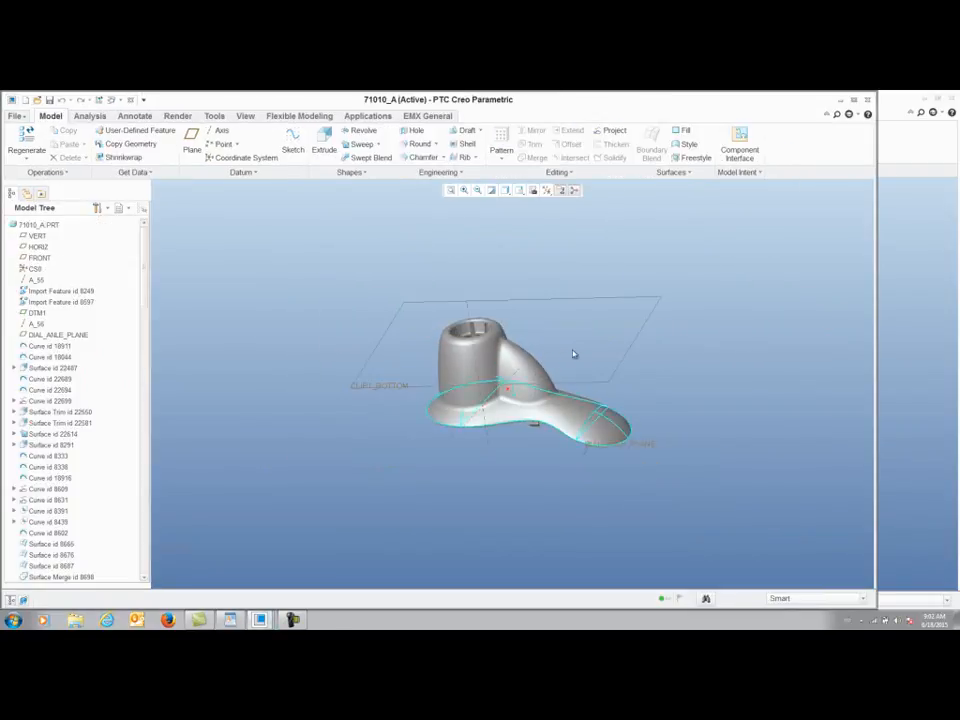
pyautogui.click(855, 102)
pyautogui.moveTo(692, 289); pyautogui.dragTo(646, 322, button='middle')
# Include suppressed objects in the part's model tree and show the features at its end.
pyautogui.moveTo(146, 274); pyautogui.dragTo(155, 519)
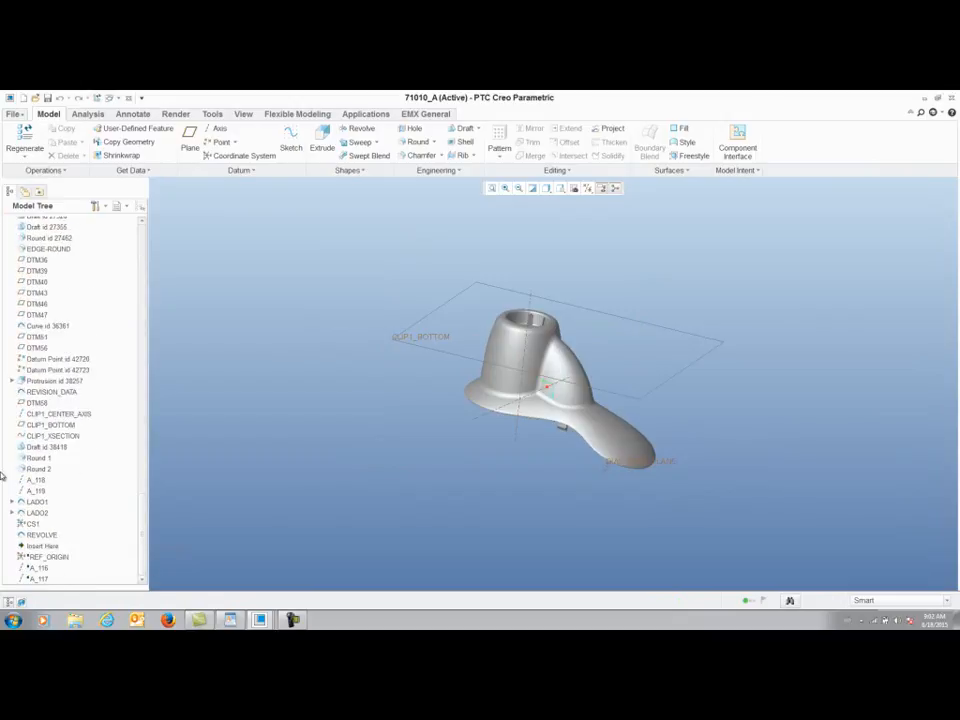
pyautogui.click(103, 209)
pyautogui.click(118, 219)
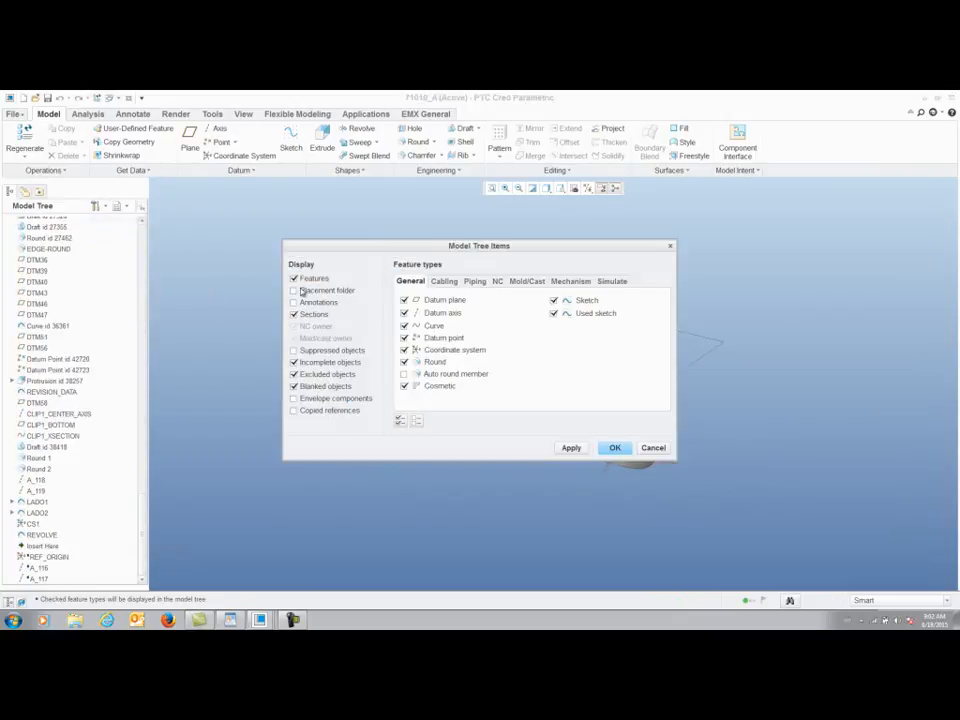
pyautogui.click(615, 447)
pyautogui.moveTo(145, 500); pyautogui.dragTo(143, 543)
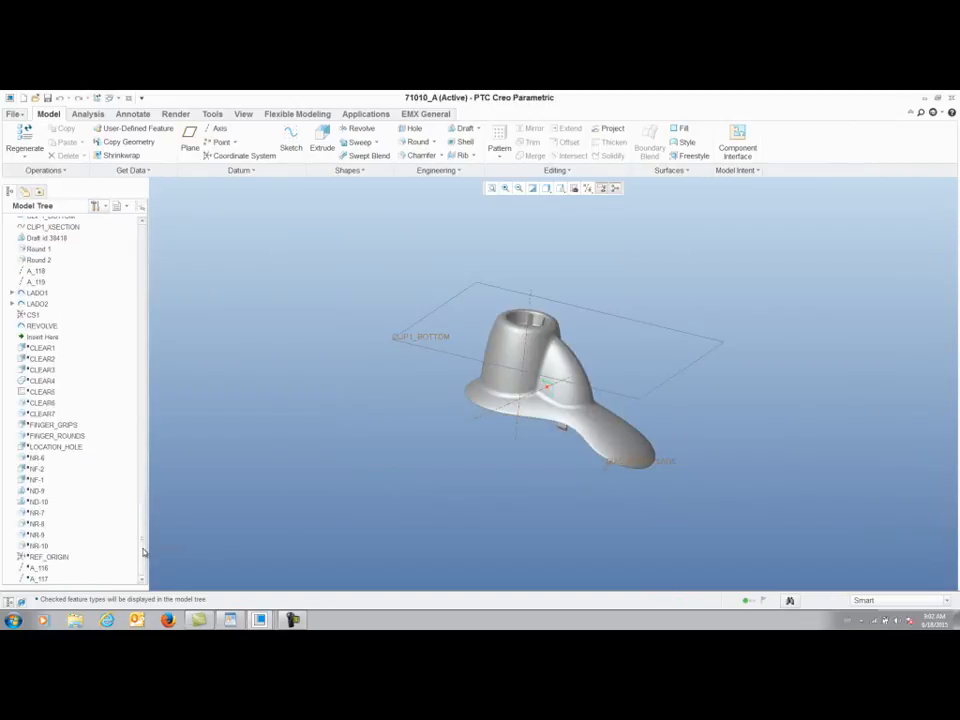
# Exit insert mode in the 71010_A part and confirm the prompt.
pyautogui.click(42, 337)
pyautogui.rightClick(42, 337)
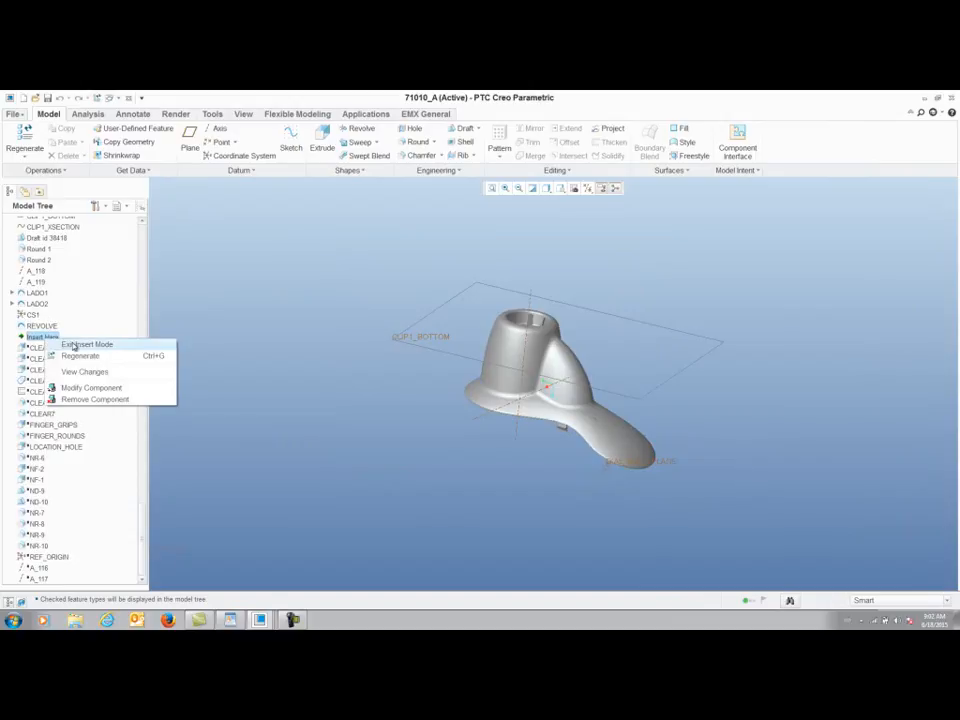
pyautogui.click(86, 345)
pyautogui.click(540, 372)
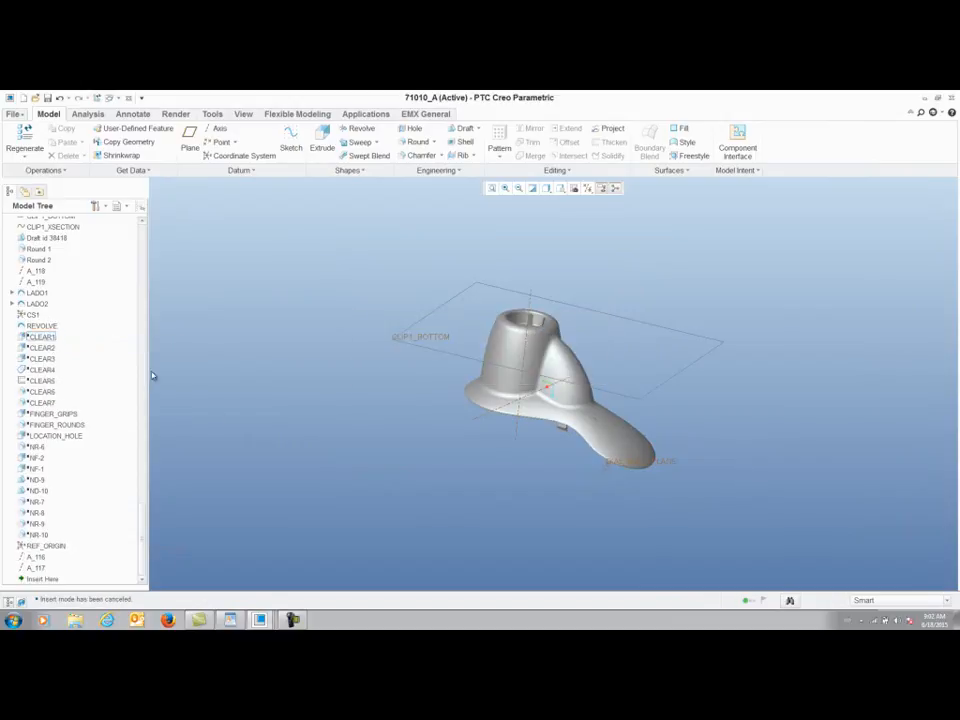
# Resume the suppressed features from CLEAR1 through NR-10 and inspect the part's restored cutouts and holes.
pyautogui.click(42, 339)
pyautogui.keyDown('shift'); pyautogui.click(34, 535); pyautogui.keyUp('shift')
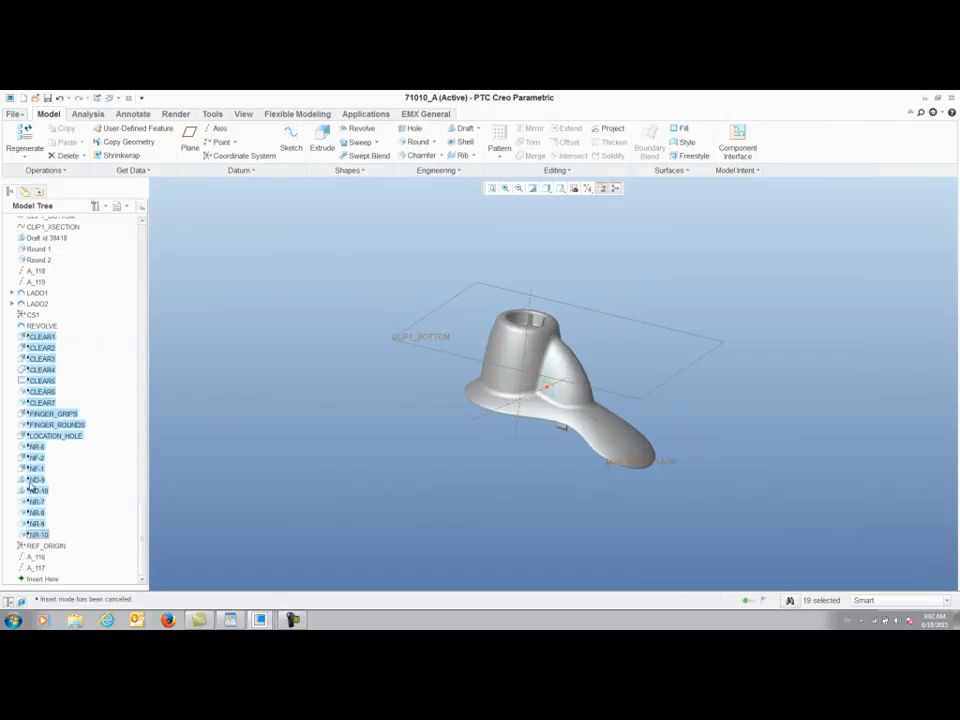
pyautogui.rightClick(38, 484)
pyautogui.click(60, 489)
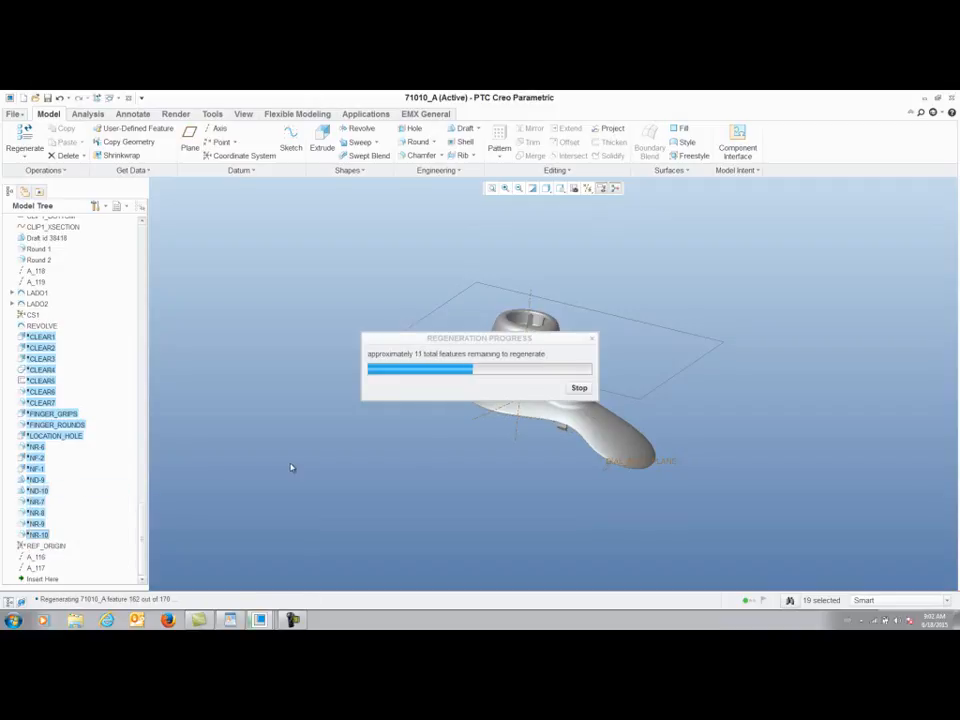
pyautogui.click(758, 481)
pyautogui.moveTo(724, 488); pyautogui.dragTo(781, 505, button='middle')
pyautogui.scroll(-5, 456, 396)
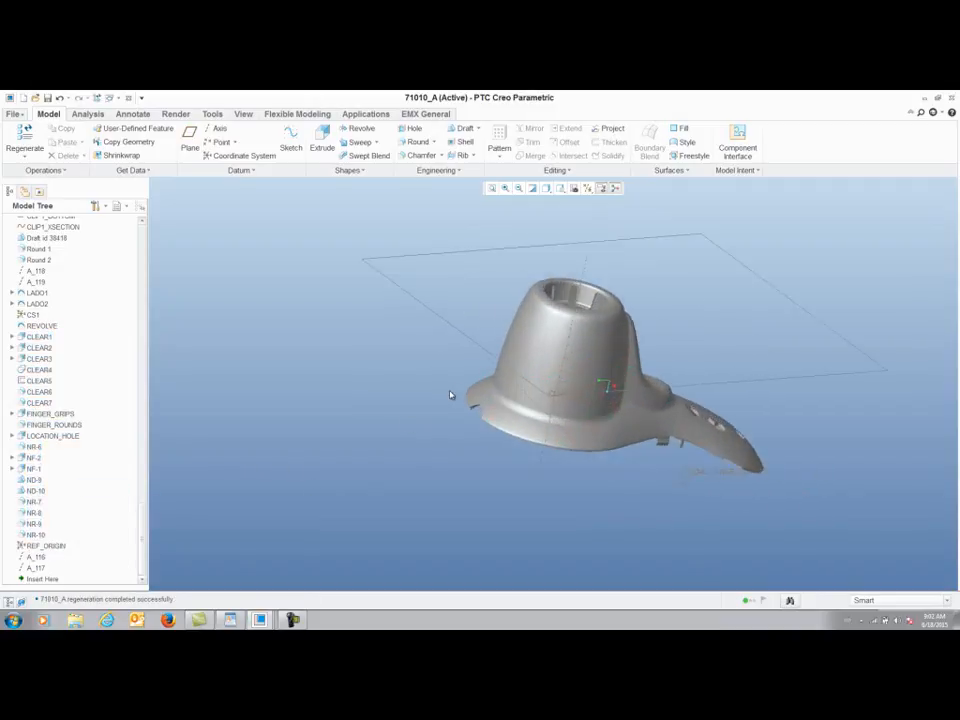
pyautogui.moveTo(481, 437); pyautogui.dragTo(375, 401, button='middle')
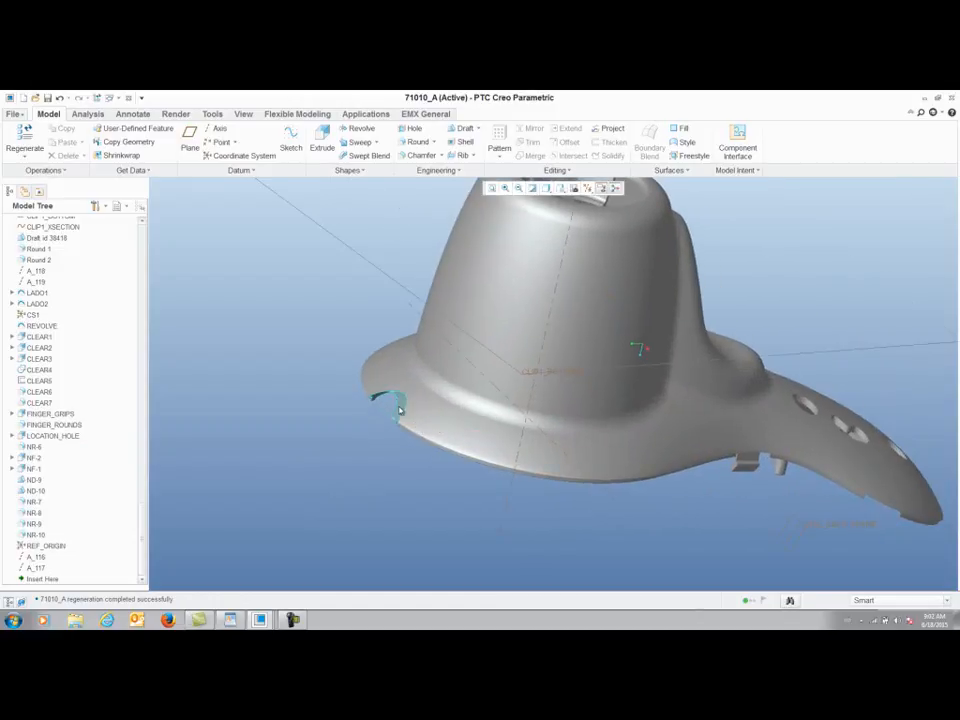
pyautogui.moveTo(691, 491); pyautogui.dragTo(578, 410, button='middle')
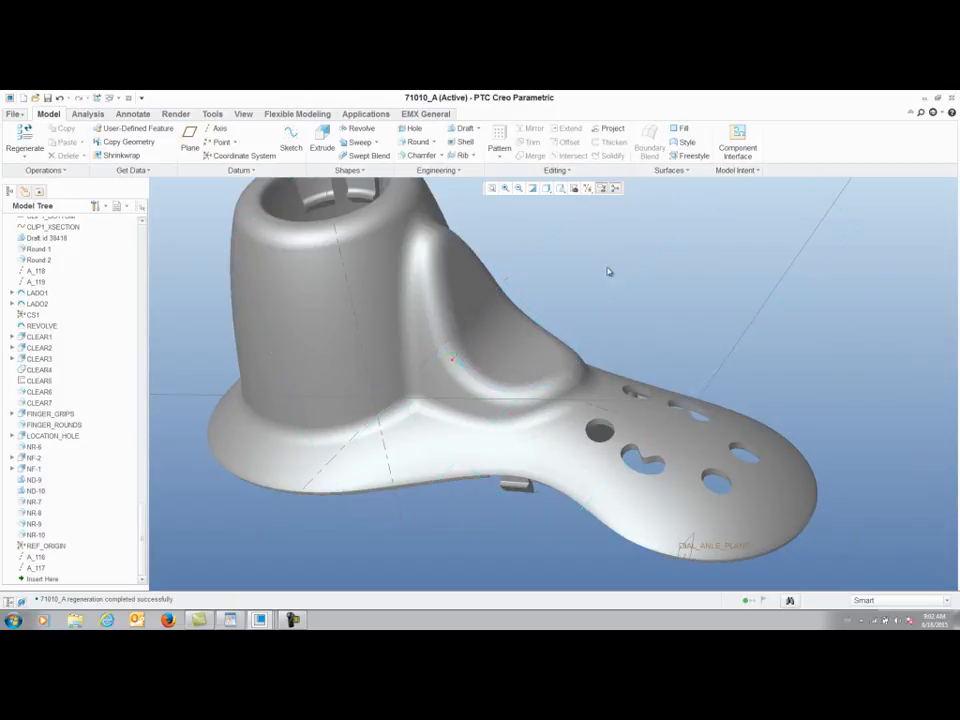
# Switch to the MOLDE1 mold assembly and regenerate it to update the mold components from the changed 71010_A part.
pyautogui.click(114, 98)
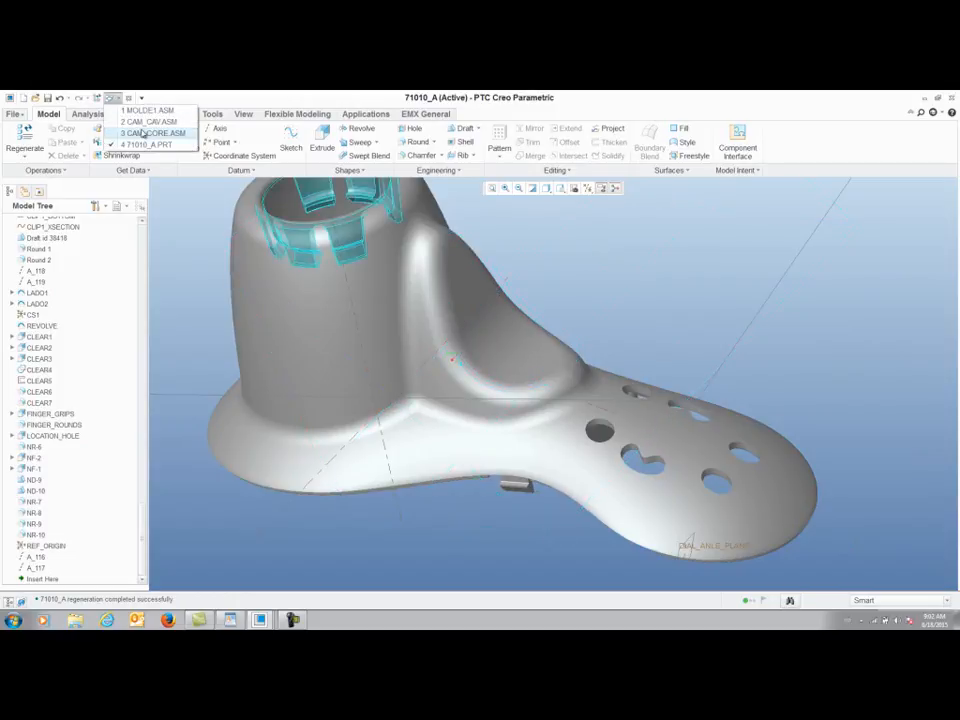
pyautogui.click(140, 110)
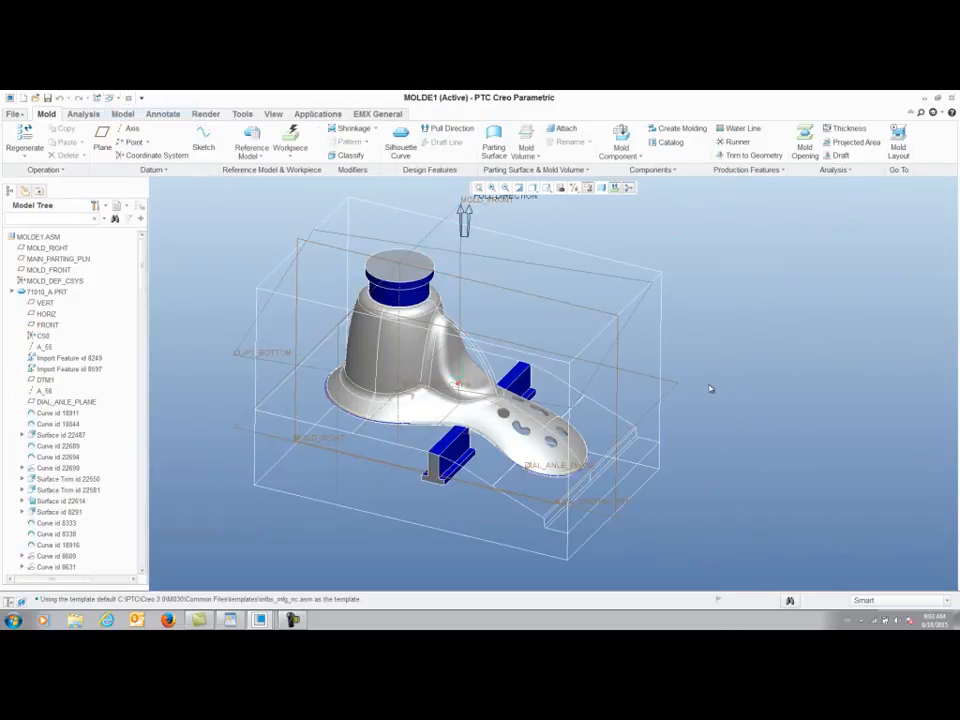
pyautogui.moveTo(767, 380); pyautogui.dragTo(782, 374, button='middle')
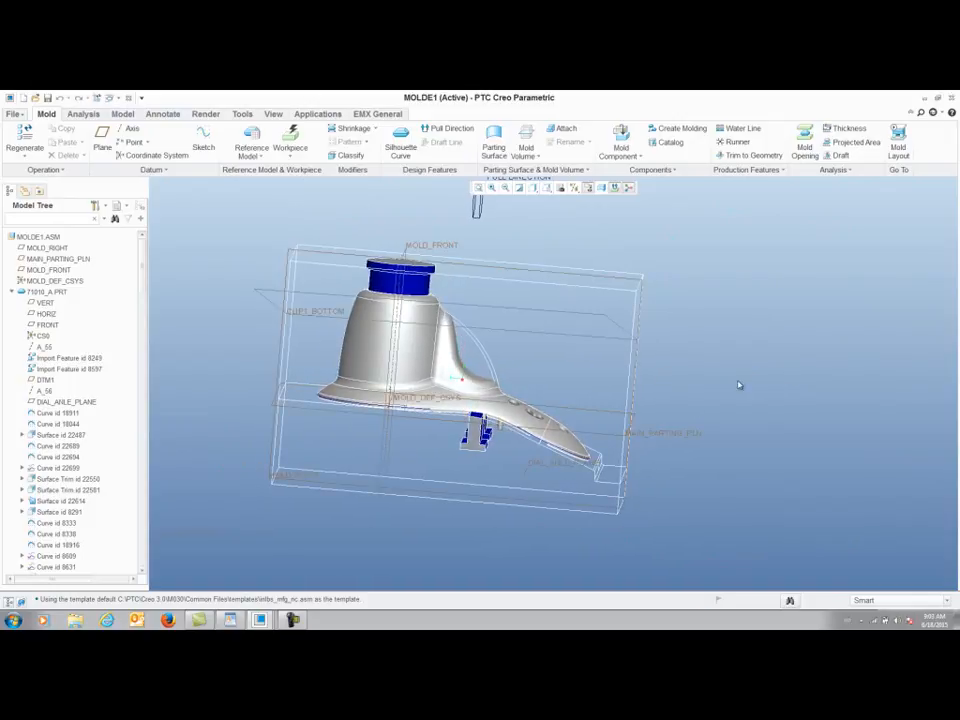
pyautogui.keyDown('shift'); pyautogui.moveTo(748, 429); pyautogui.dragTo(780, 429, button='middle'); pyautogui.keyUp('shift')
pyautogui.scroll(-2, 700, 416)
pyautogui.moveTo(723, 418)
pyautogui.keyDown('shift'); pyautogui.mouseDown(button='middle')
pyautogui.moveTo(811, 432)
pyautogui.moveTo(797, 450)
pyautogui.moveTo(827, 461)
pyautogui.mouseUp(button='middle'); pyautogui.keyUp('shift')
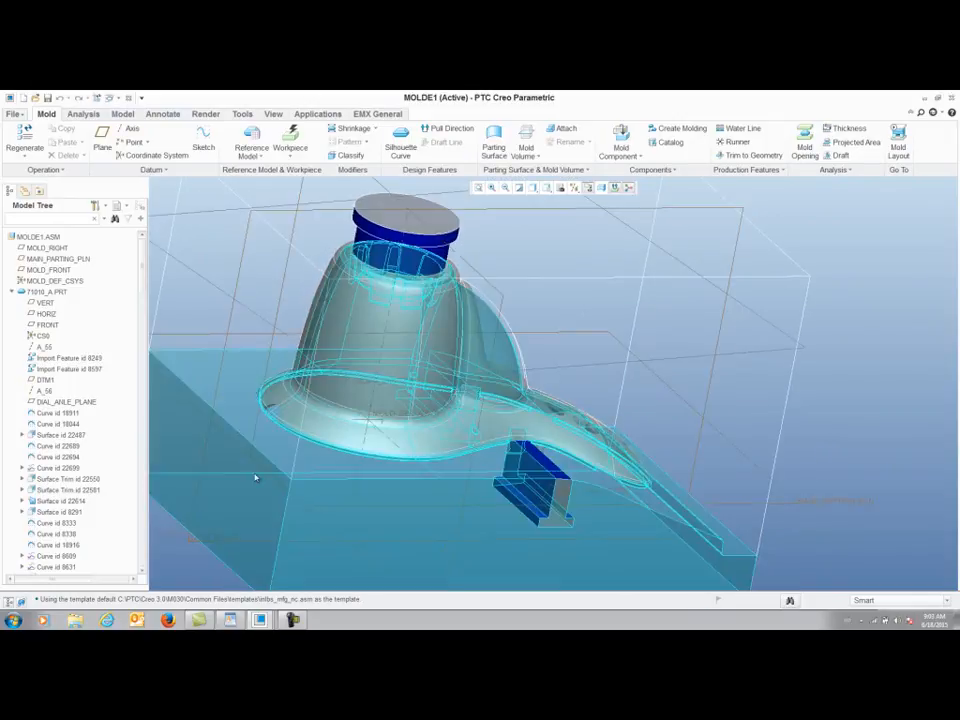
pyautogui.click(24, 134)
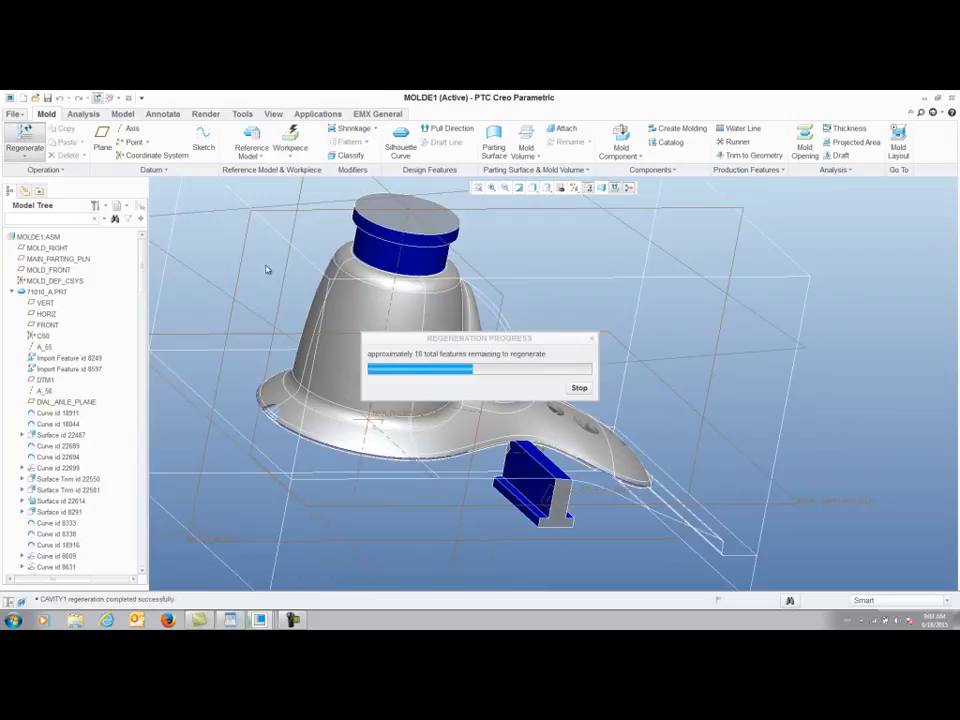
pyautogui.moveTo(793, 461); pyautogui.dragTo(742, 440, button='middle')
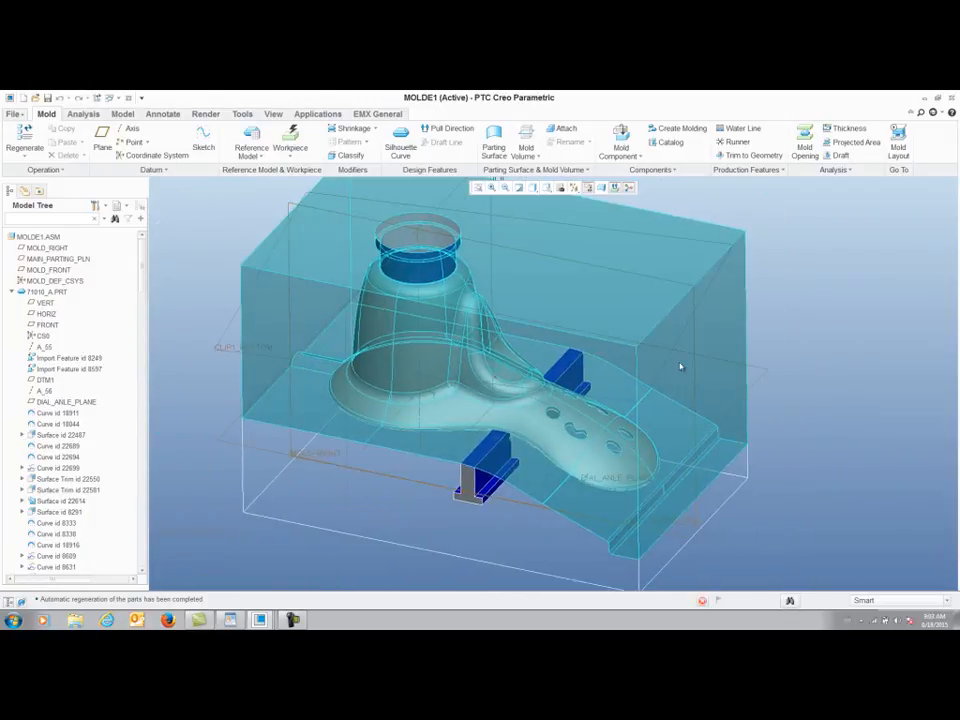
# Preview the mold opening of MOLDE1, examine the separated components, and close the exploded view.
pyautogui.click(805, 143)
pyautogui.moveTo(773, 315)
pyautogui.mouseDown(button='middle')
pyautogui.moveTo(804, 259)
pyautogui.moveTo(773, 333)
pyautogui.mouseUp(button='middle')
pyautogui.keyDown('shift'); pyautogui.moveTo(694, 403); pyautogui.dragTo(703, 434, button='middle'); pyautogui.keyUp('shift')
pyautogui.click(929, 285)
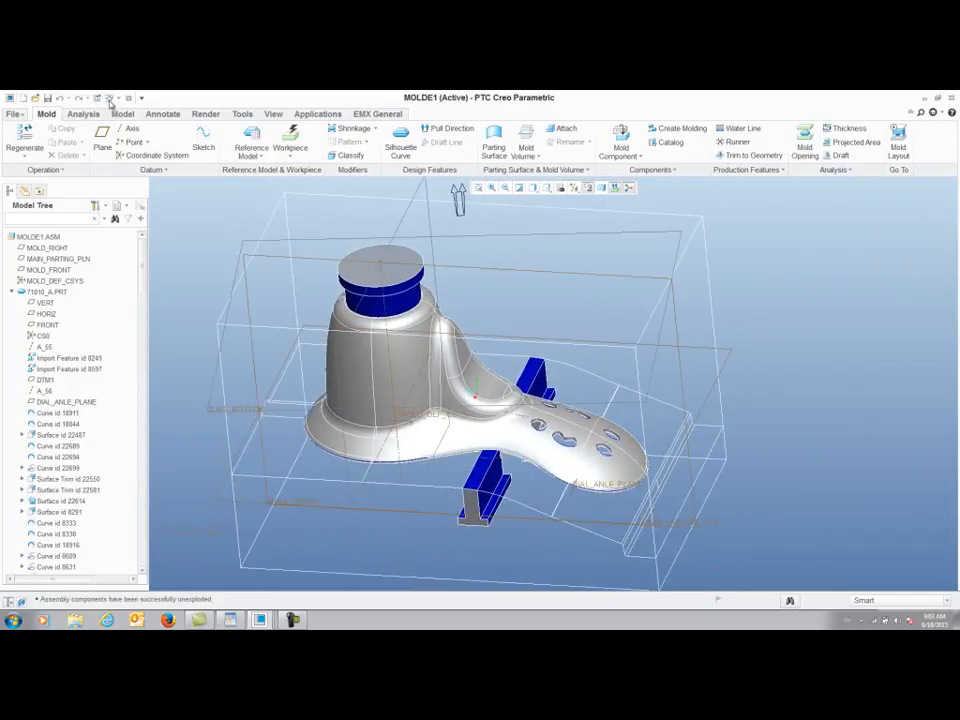
# Switch to the CAM_CAV manufacturing assembly and regenerate it in Normal mode with Compute CL enabled.
pyautogui.click(127, 98)
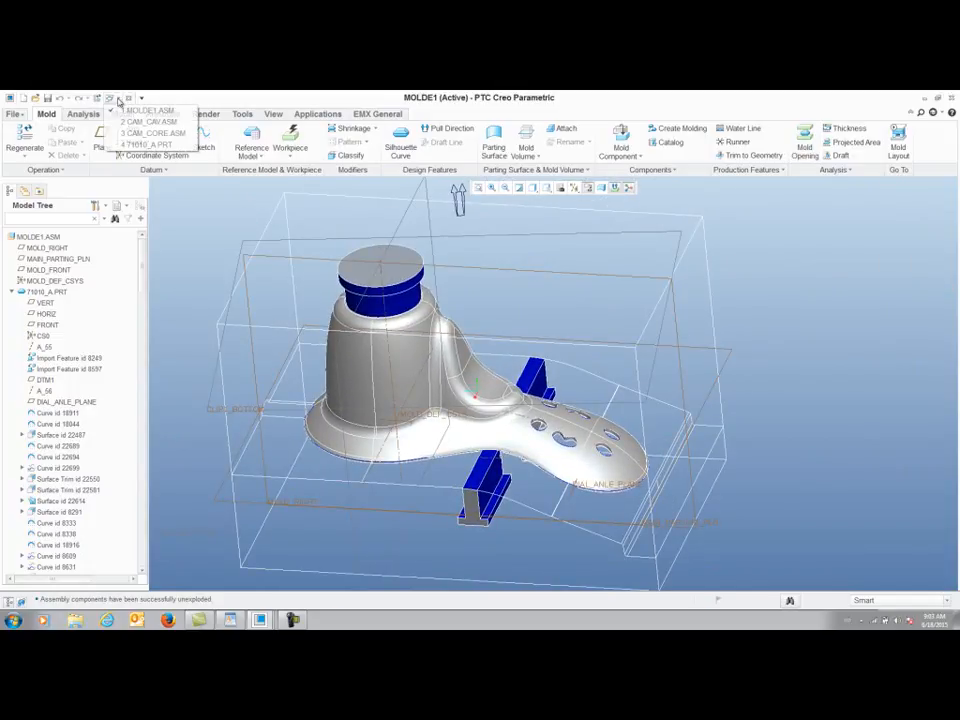
pyautogui.click(150, 120)
pyautogui.moveTo(276, 267); pyautogui.dragTo(322, 301, button='middle')
pyautogui.click(24, 136)
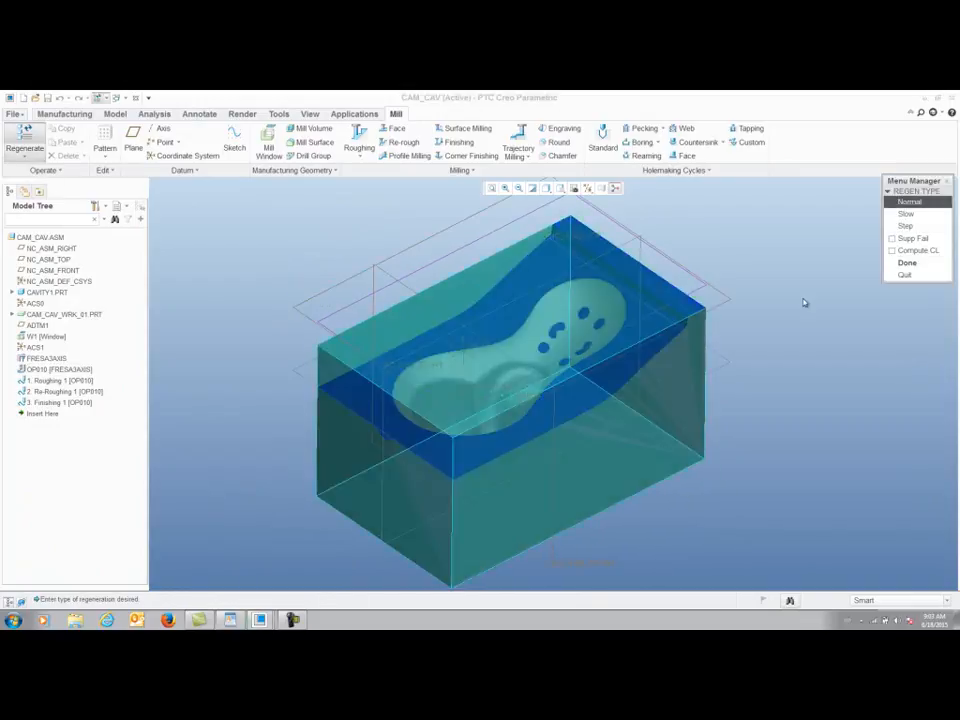
pyautogui.click(925, 251)
pyautogui.click(916, 261)
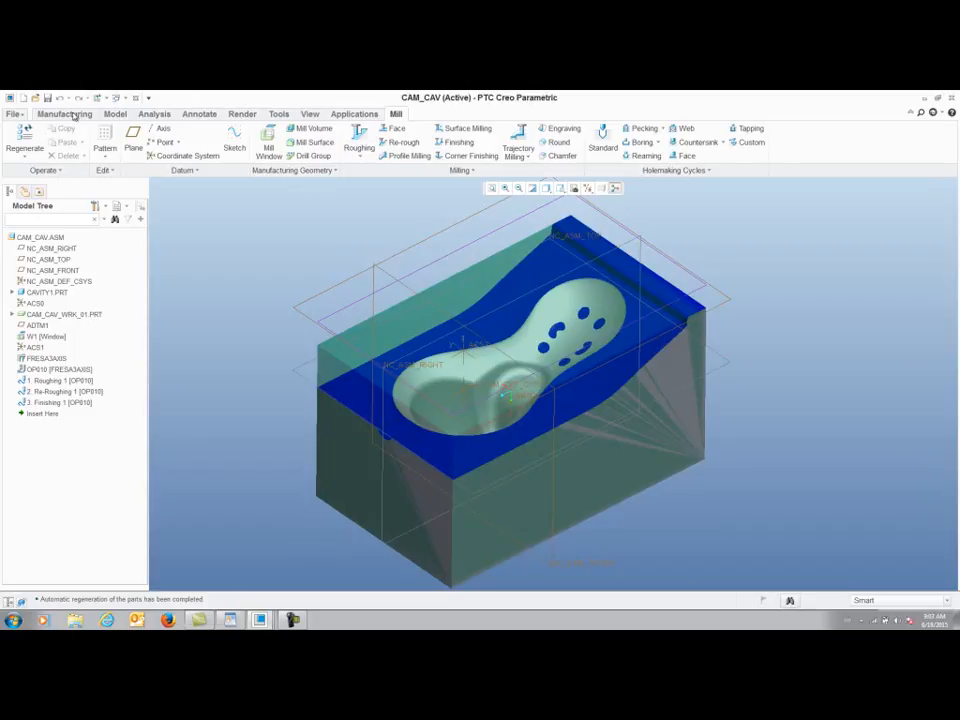
# Switch to the CAM_CORE manufacturing assembly and regenerate it in Normal mode with Compute CL enabled.
pyautogui.click(121, 98)
pyautogui.click(150, 110)
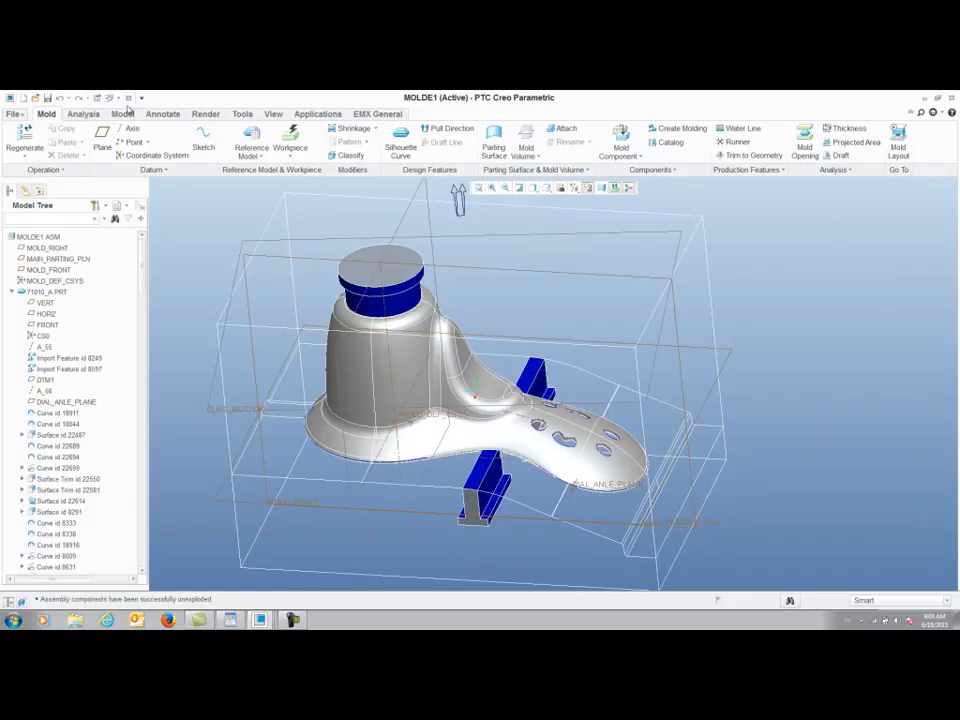
pyautogui.click(121, 98)
pyautogui.click(155, 120)
pyautogui.moveTo(484, 356)
pyautogui.mouseDown(button='middle')
pyautogui.moveTo(491, 392)
pyautogui.moveTo(484, 374)
pyautogui.mouseUp(button='middle')
pyautogui.click(25, 136)
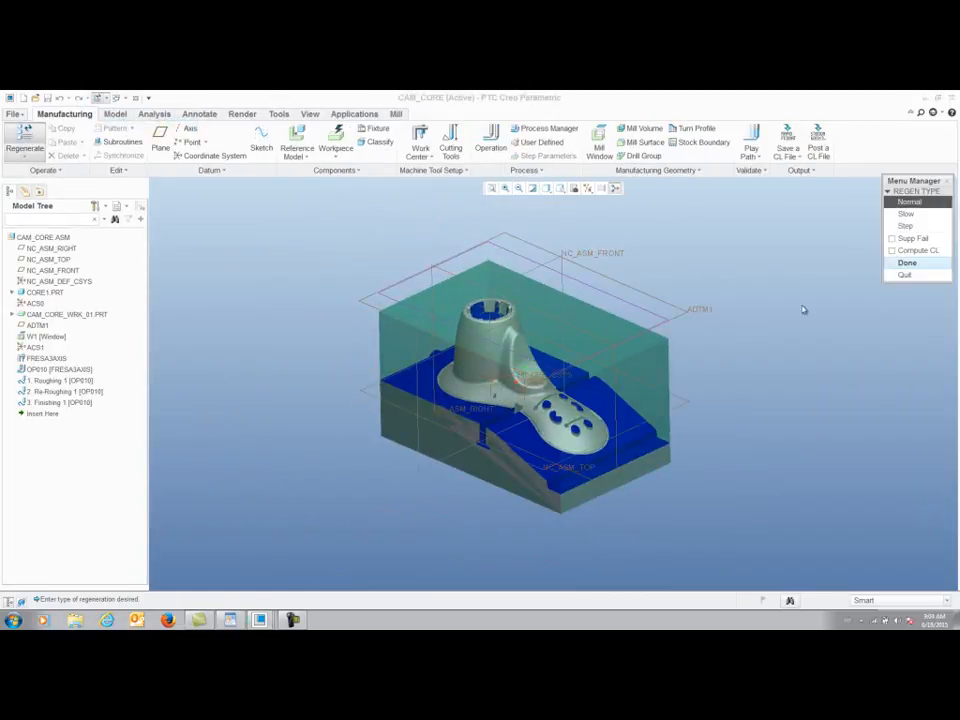
pyautogui.click(912, 250)
pyautogui.click(906, 262)
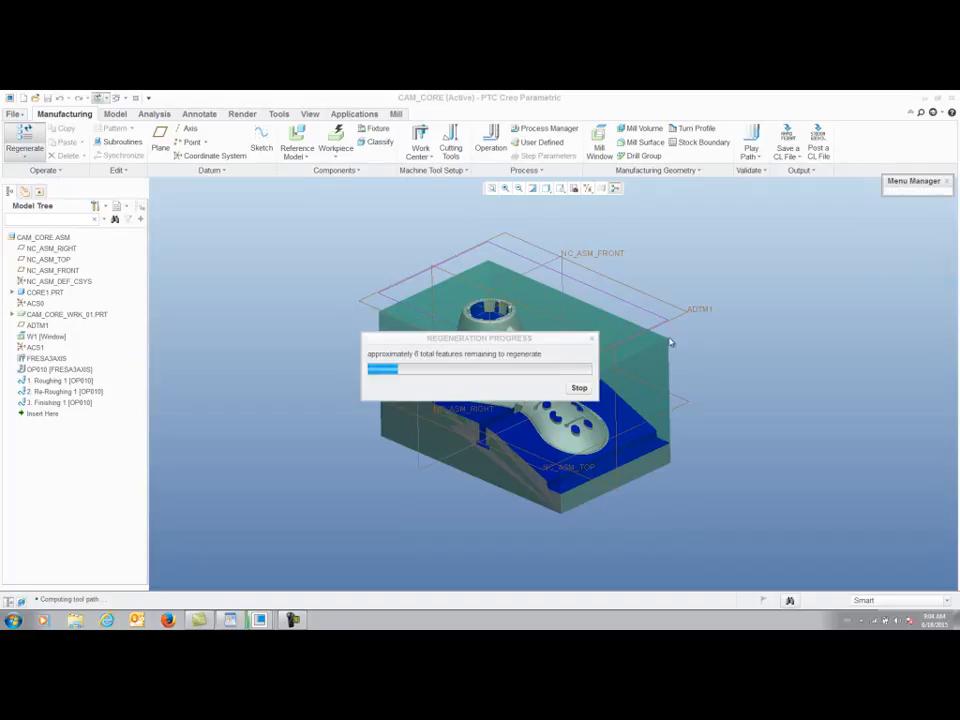
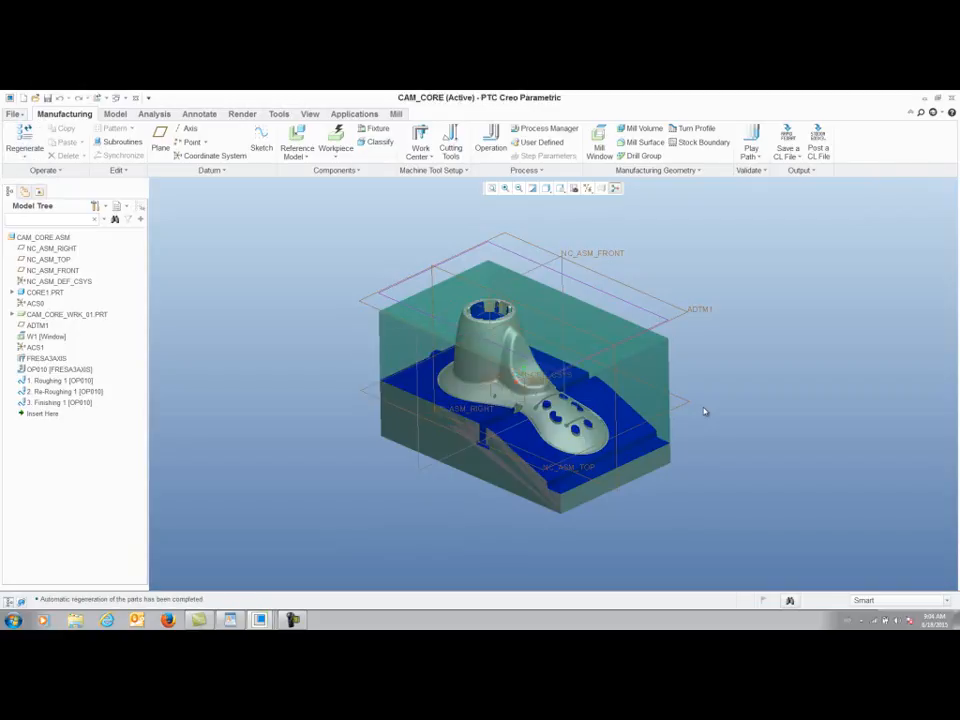
# Play the tool path of the Finishing 1 sequence on the core.
pyautogui.click(55, 402)
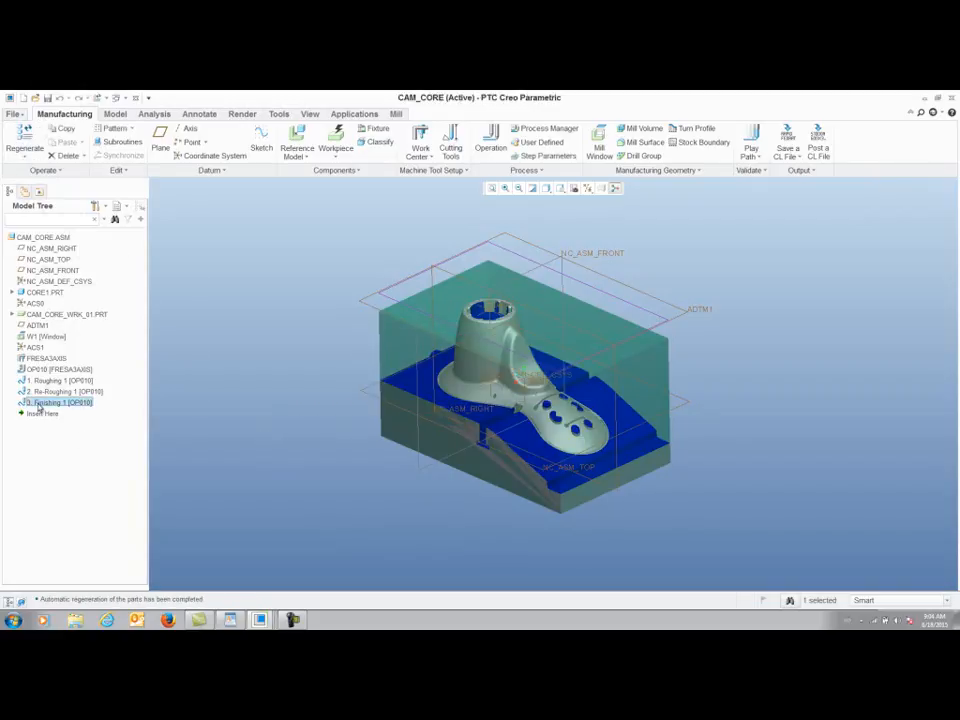
pyautogui.rightClick(50, 402)
pyautogui.click(68, 245)
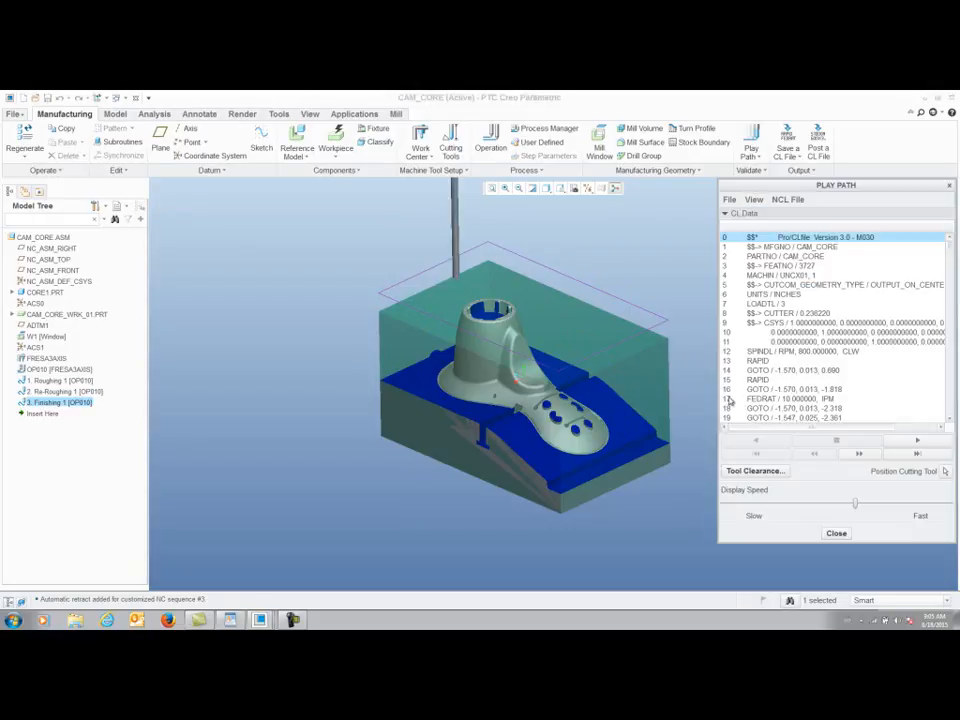
pyautogui.scroll(2, 709, 373)
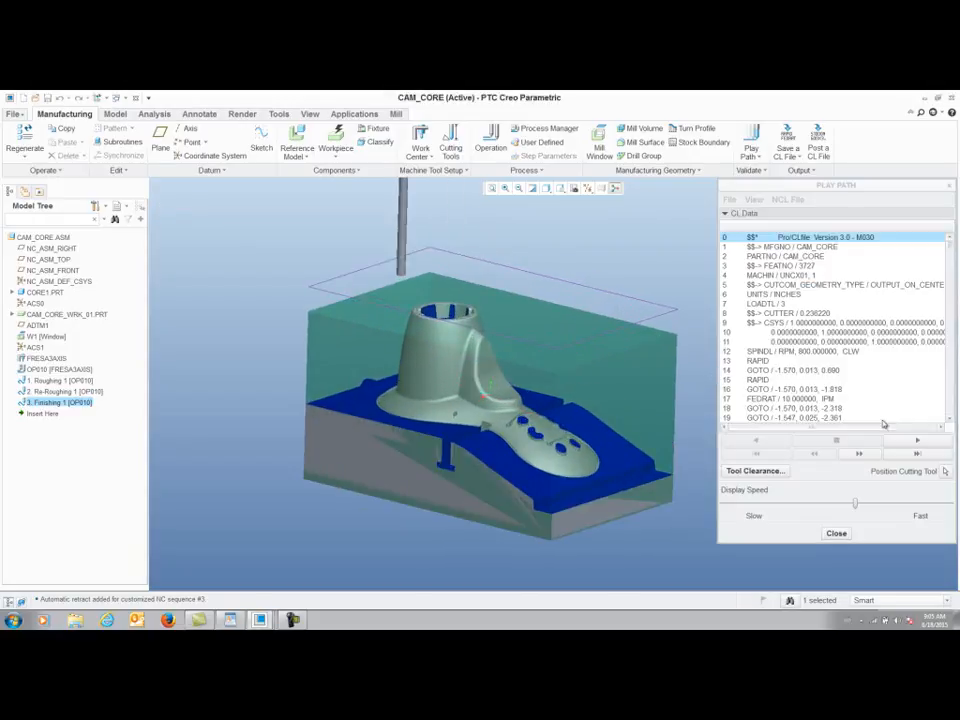
pyautogui.click(916, 443)
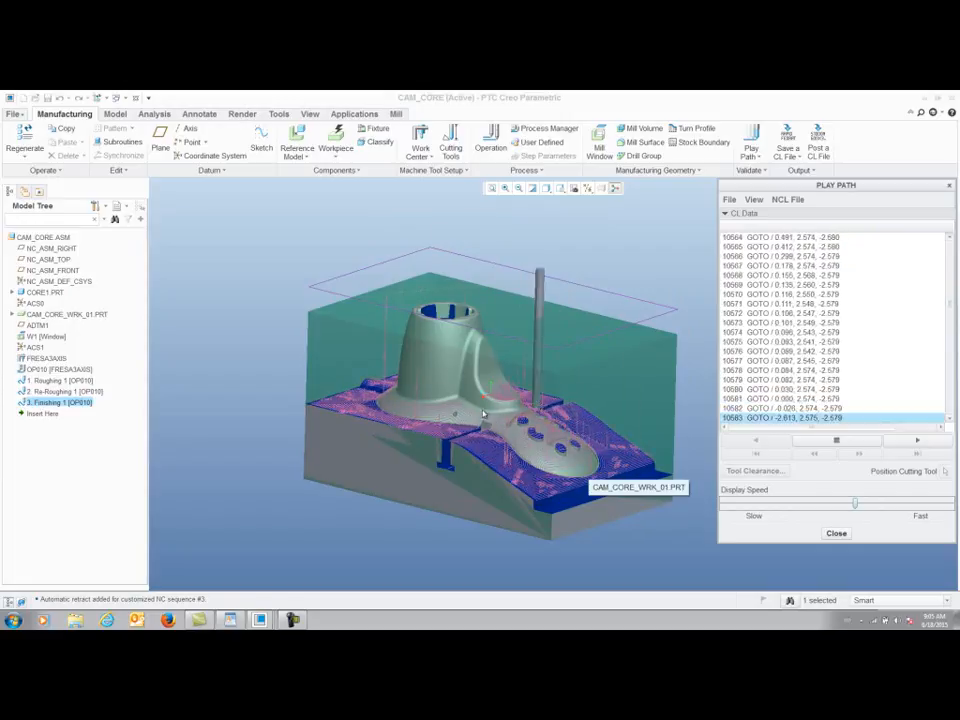
# Examine the finishing passes around the core's cylinder, rounded side and holes while the simulation runs, and close the path playback.
pyautogui.moveTo(611, 296); pyautogui.dragTo(690, 357, button='middle')
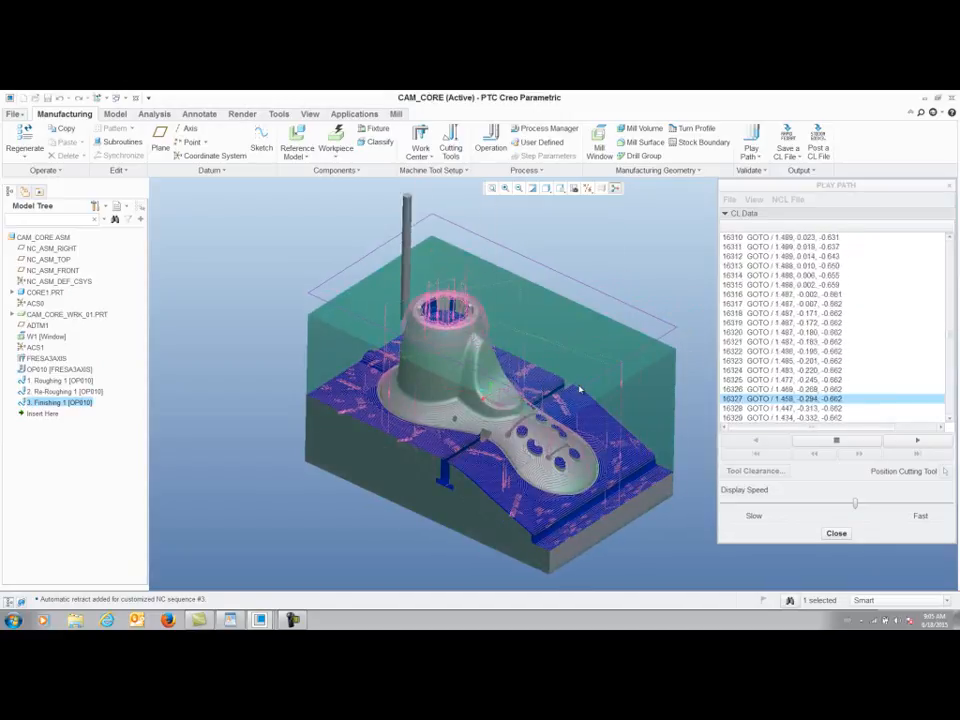
pyautogui.moveTo(579, 385); pyautogui.dragTo(559, 347, button='middle')
pyautogui.scroll(5, 559, 347)
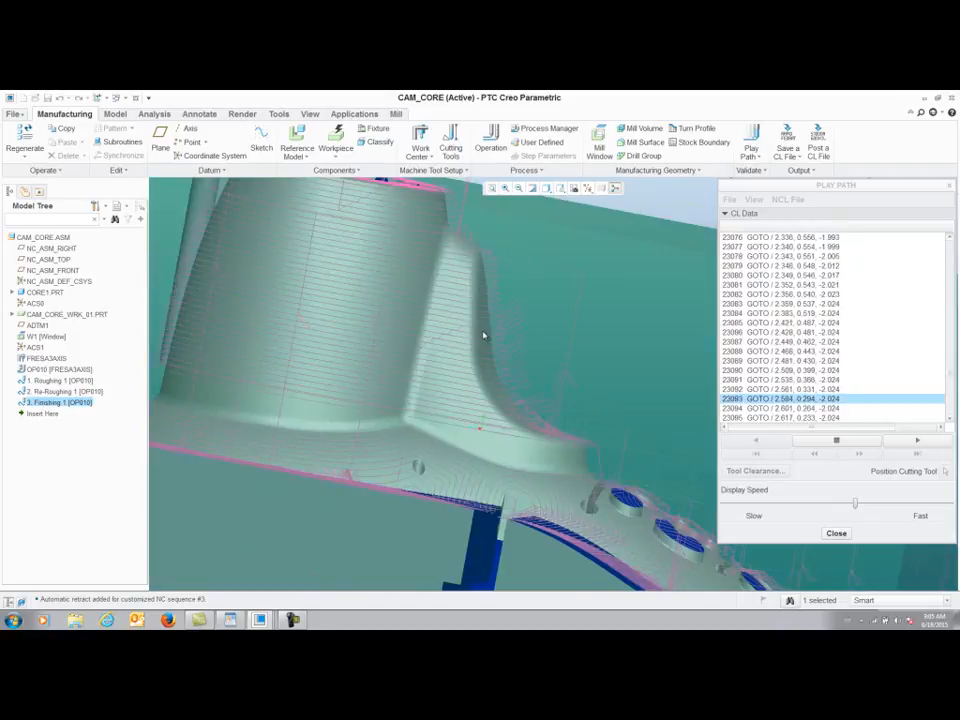
pyautogui.scroll(5, 510, 404)
pyautogui.moveTo(527, 396); pyautogui.dragTo(467, 421, button='middle')
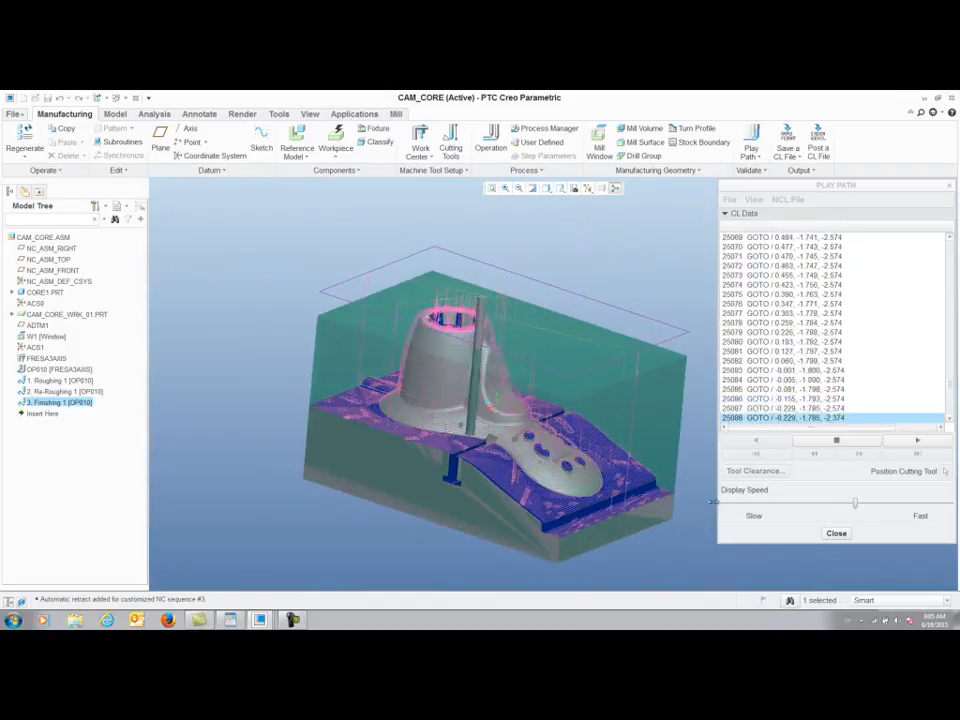
pyautogui.click(836, 533)
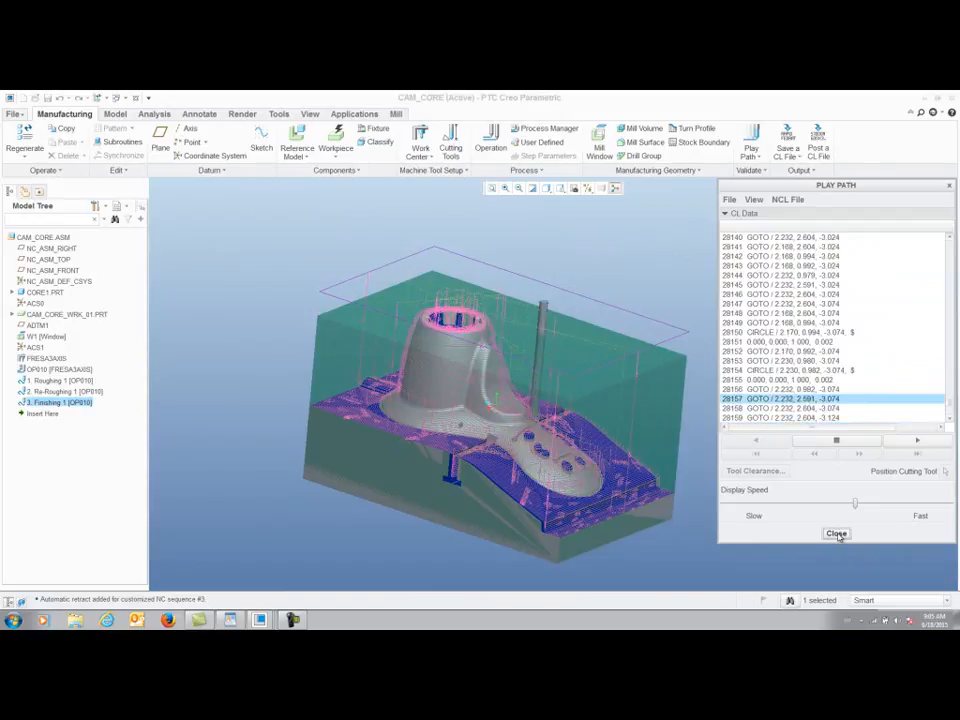
pyautogui.click(836, 533)
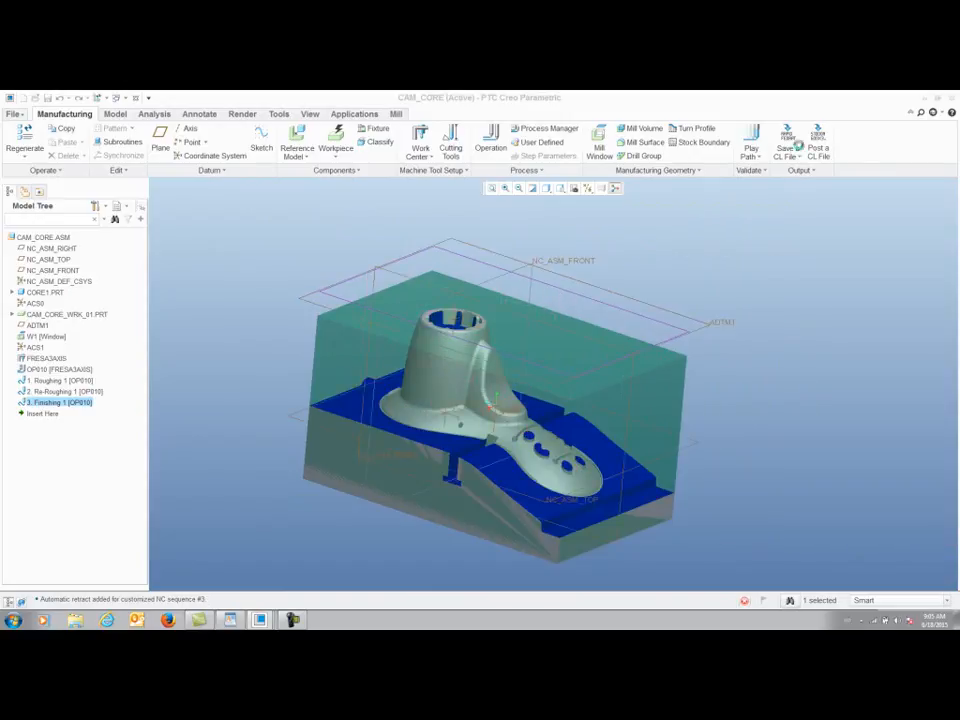
# Begin posting a CL file, review the G-code of op010.tap in WordPad, and cancel the file selection.
pyautogui.click(818, 140)
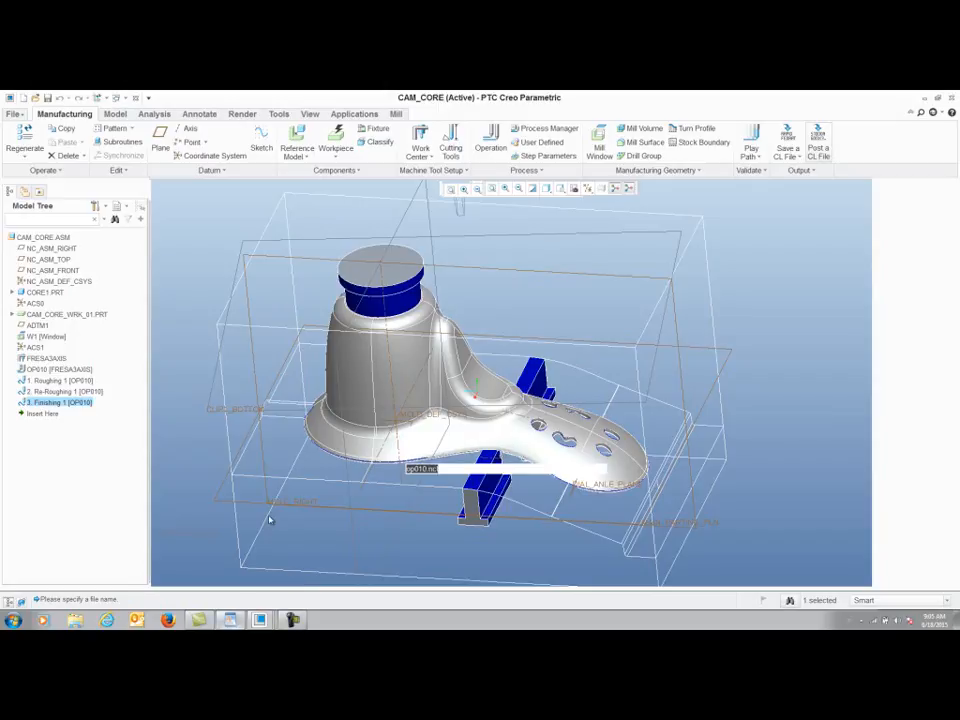
pyautogui.click(274, 569)
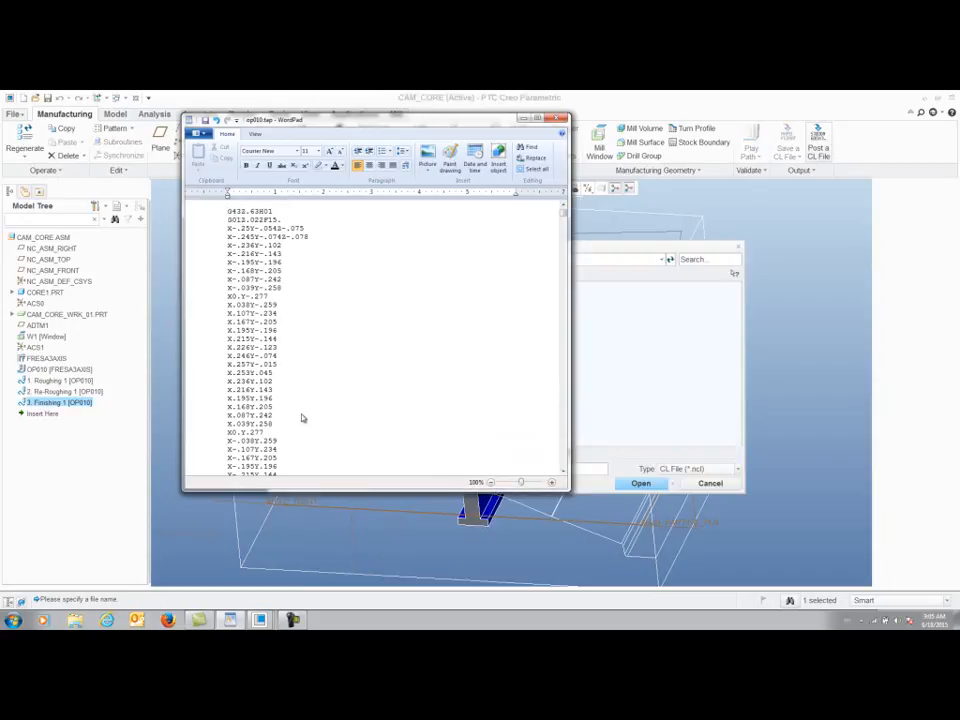
pyautogui.click(556, 119)
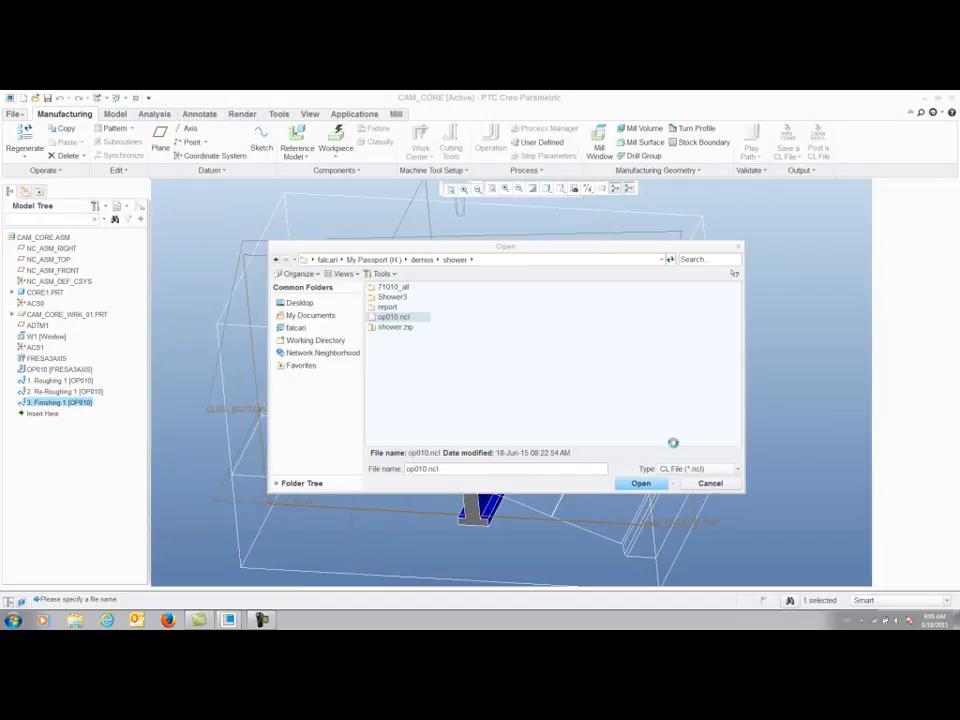
pyautogui.click(710, 483)
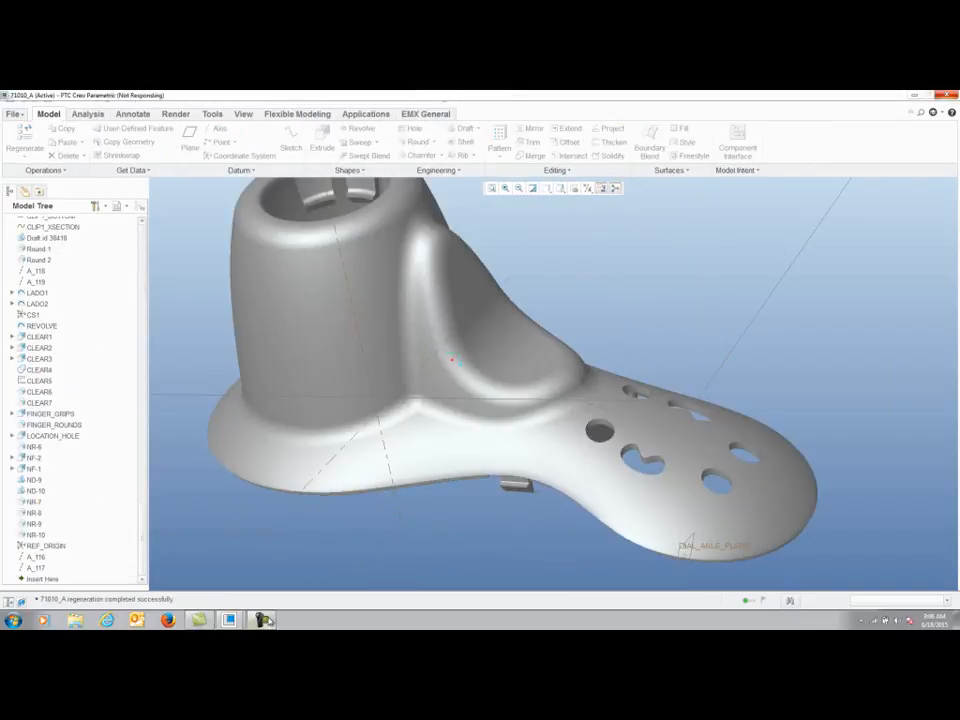
pyautogui.click(262, 620)
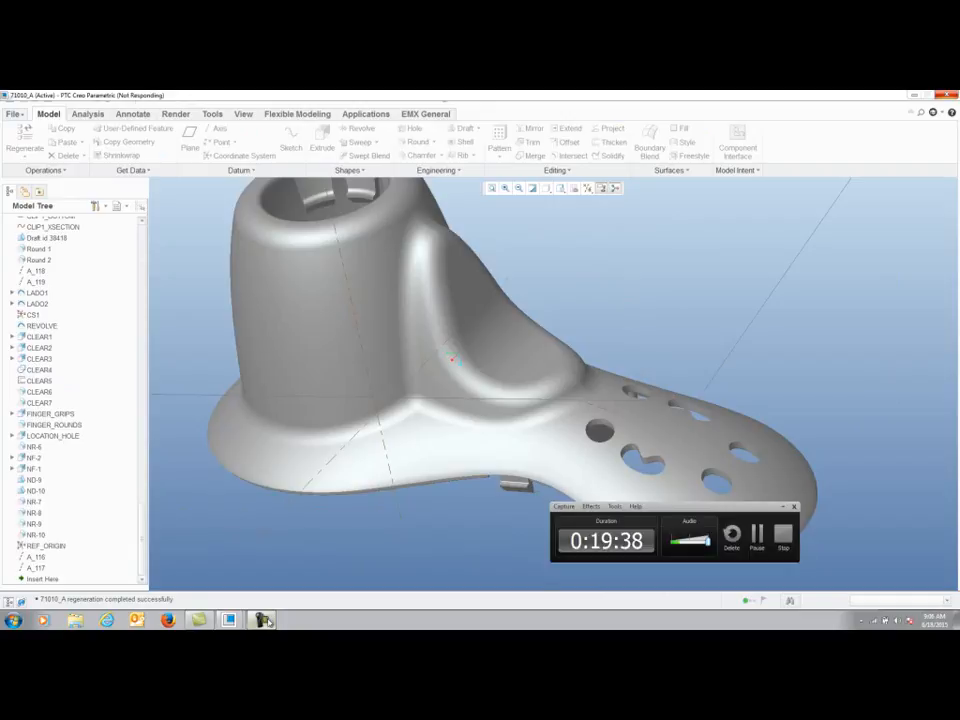
pyautogui.click(783, 509)
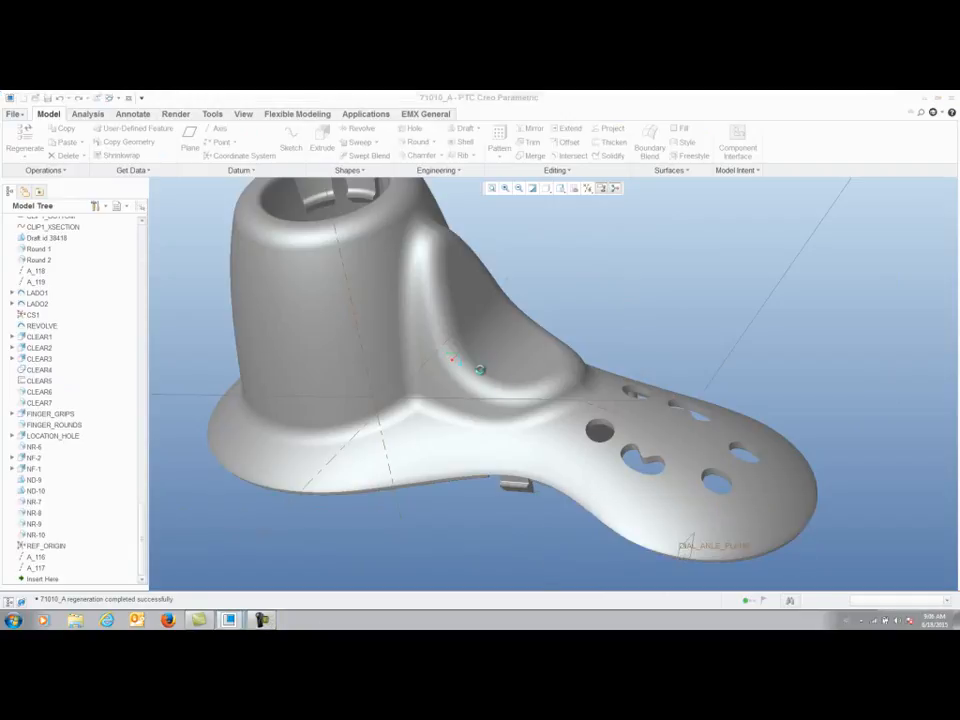
pyautogui.scroll(2, 481, 373)
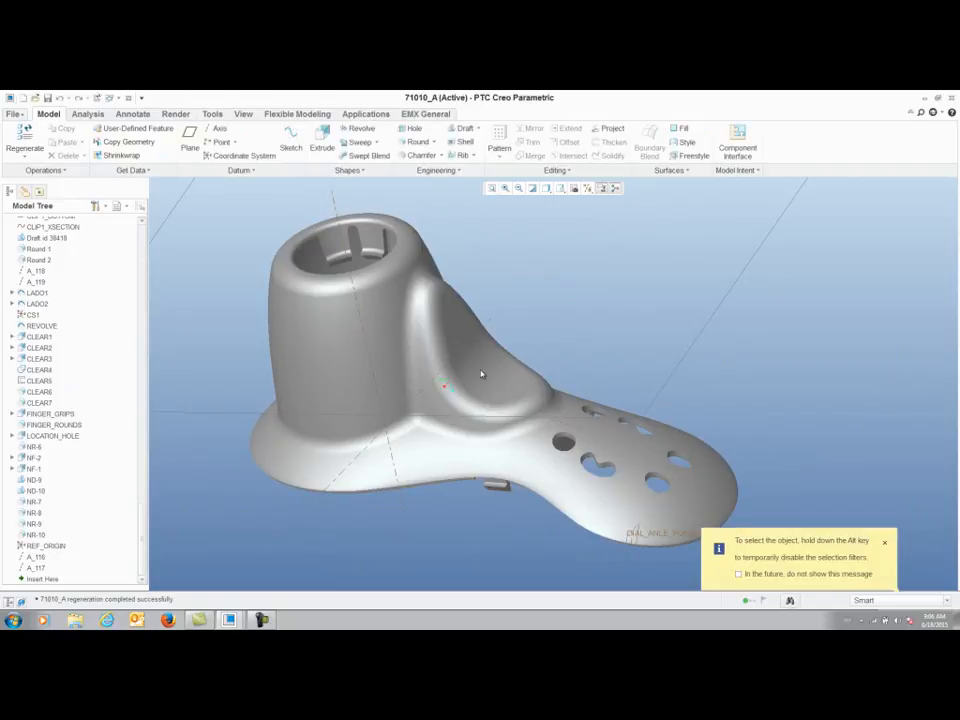
# Return to MOLDE1 and create a new EMX project in inches named 123, with prefix 123 and postfix 456.
pyautogui.click(128, 99)
pyautogui.moveTo(400, 351)
pyautogui.mouseDown(button='middle')
pyautogui.moveTo(411, 354)
pyautogui.moveTo(421, 327)
pyautogui.moveTo(394, 363)
pyautogui.mouseUp(button='middle')
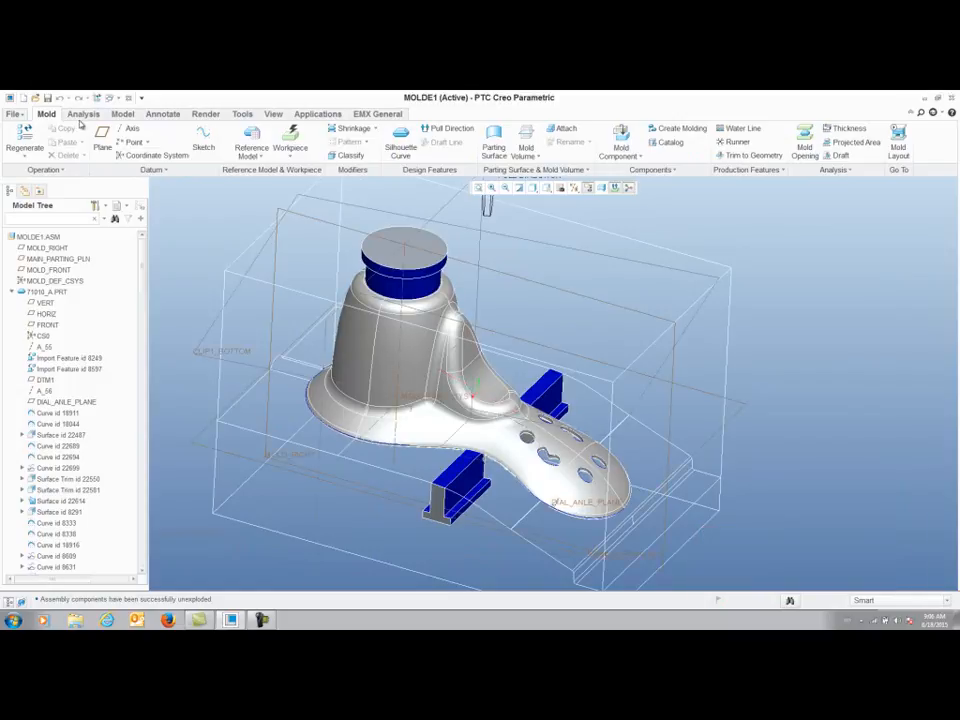
pyautogui.click(376, 114)
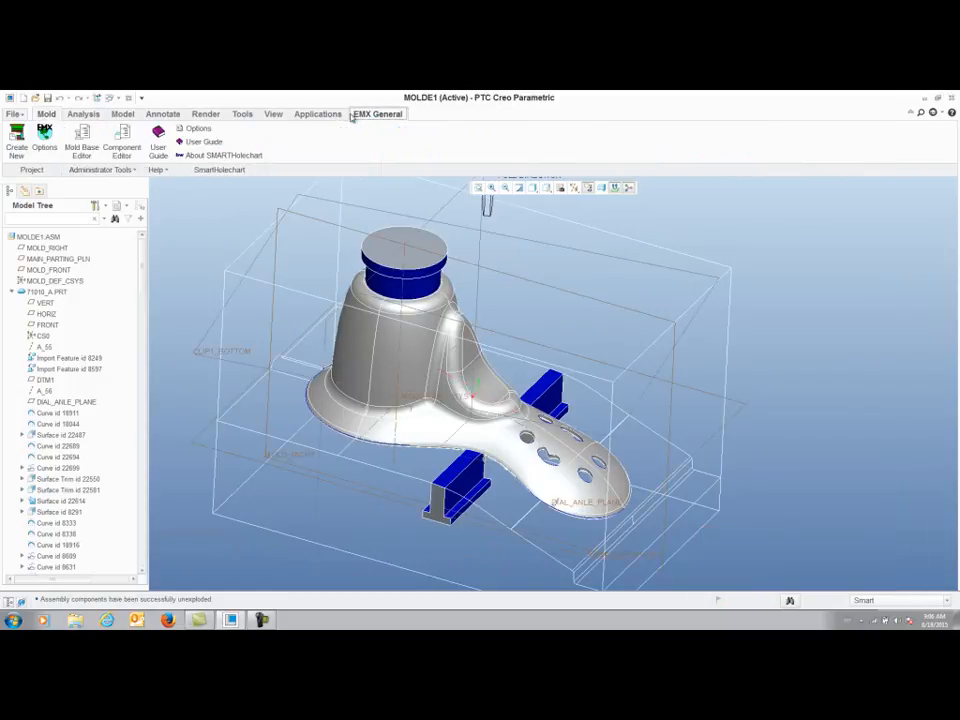
pyautogui.click(16, 134)
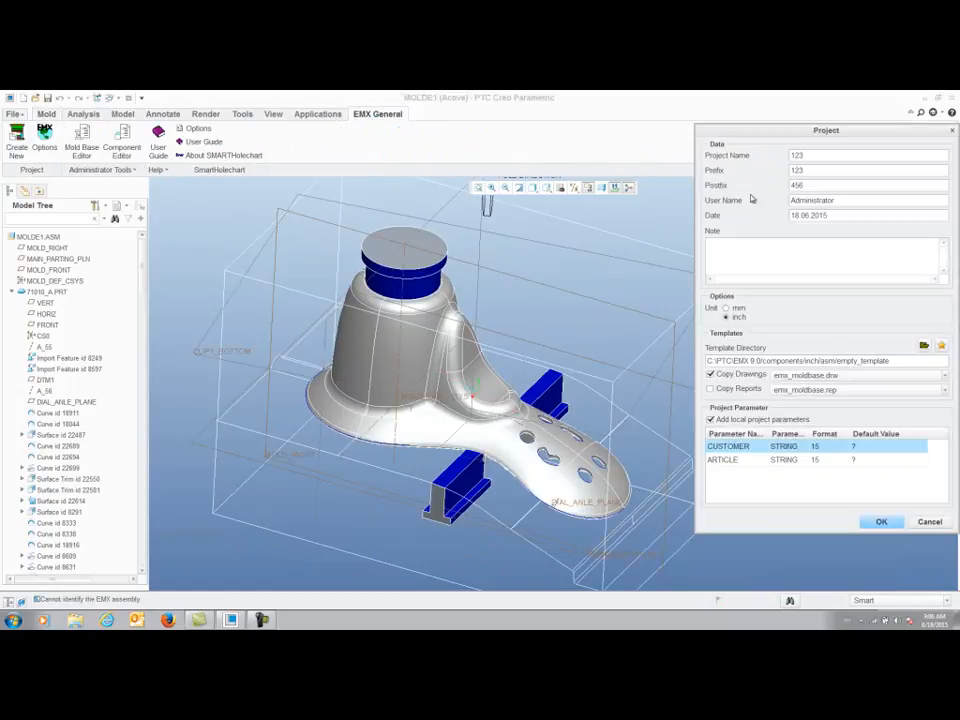
pyautogui.click(882, 522)
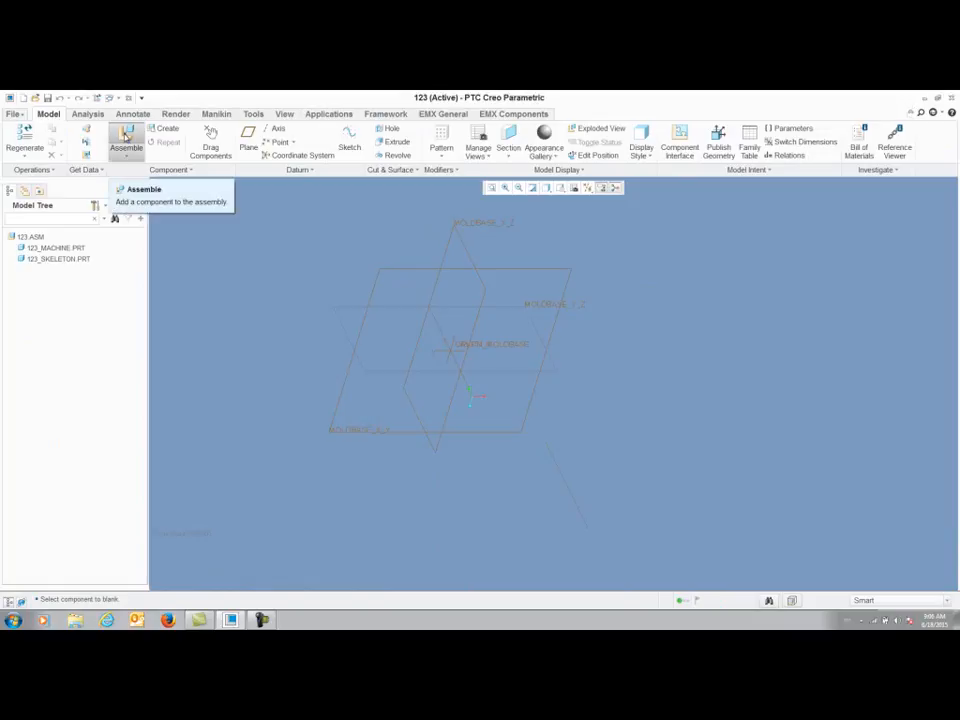
# Bring molde1.asm from the current session into assembly 123 as a new component.
pyautogui.click(125, 137)
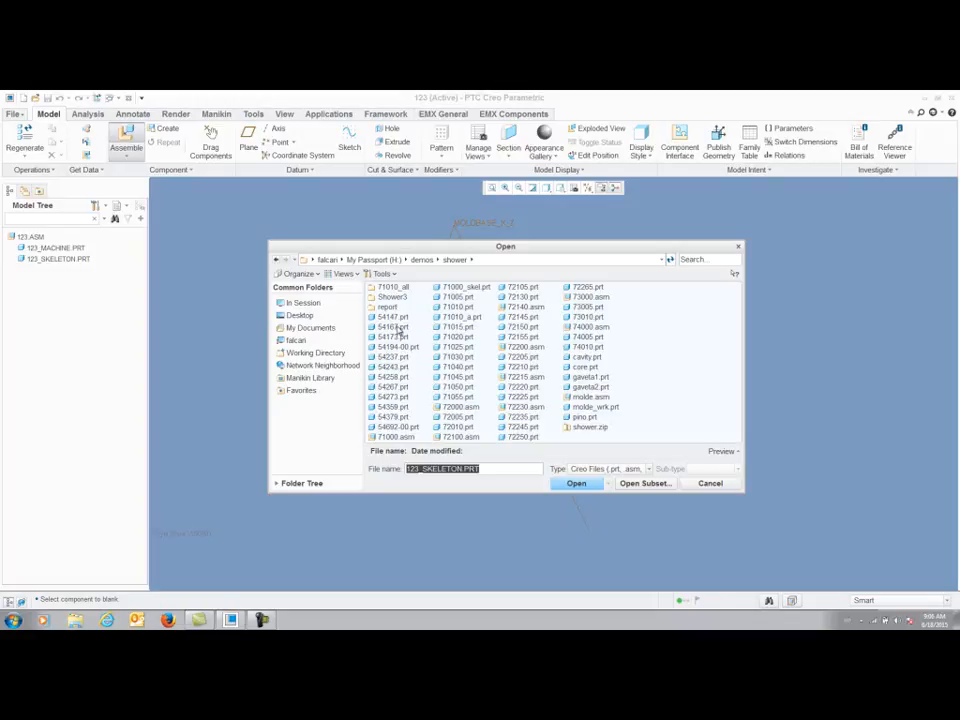
pyautogui.click(303, 302)
pyautogui.scroll(-3, 640, 386)
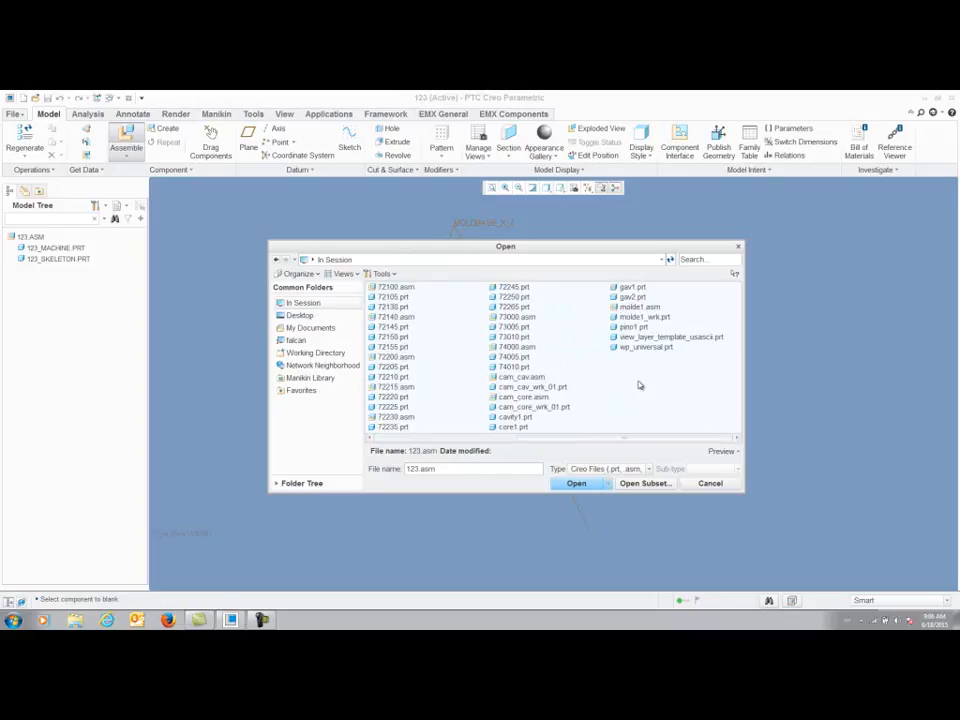
pyautogui.doubleClick(638, 308)
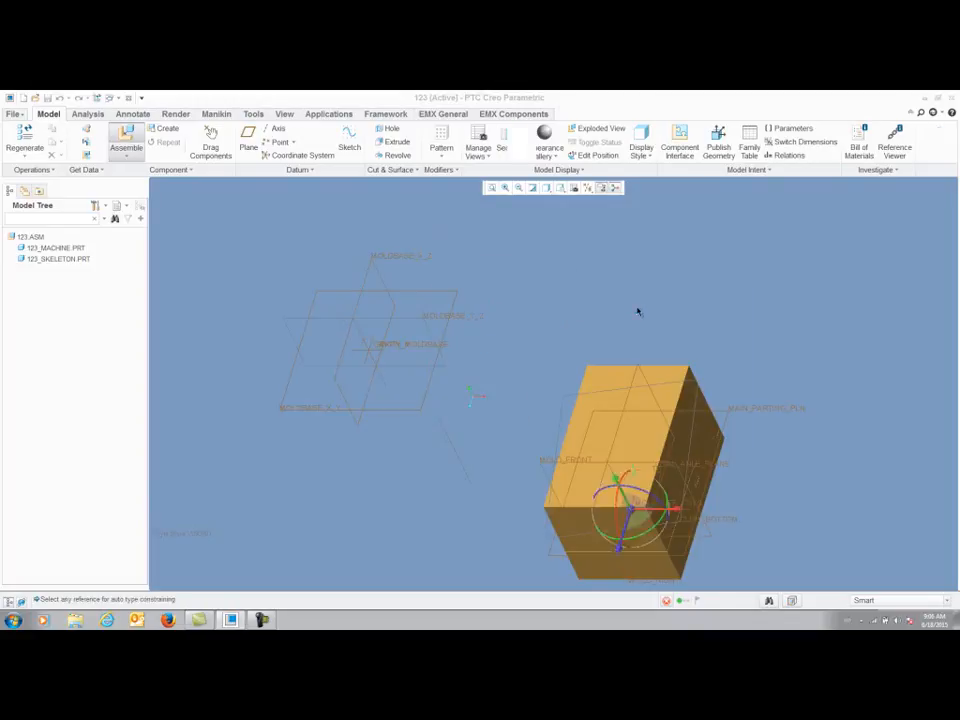
# Constrain MOLDE1 by making its MOLD_DEF_CSYS coordinate system coincident with the skeleton's cavity coordinate system, filtering the selection to coordinate systems.
pyautogui.click(389, 349)
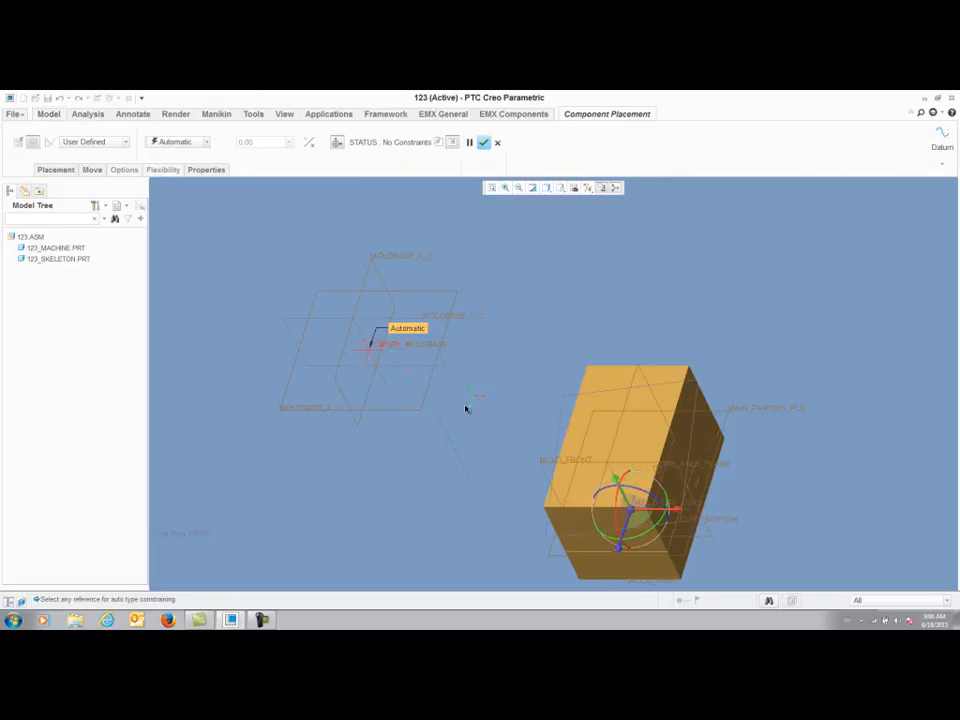
pyautogui.click(868, 601)
pyautogui.click(880, 580)
pyautogui.scroll(2, 611, 539)
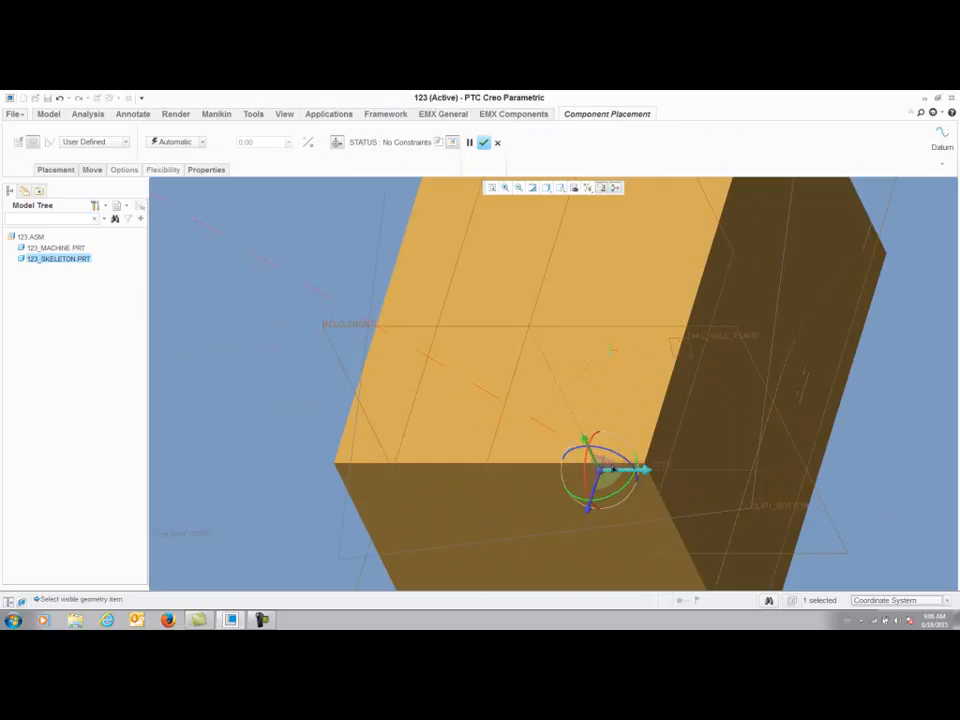
pyautogui.click(659, 462)
pyautogui.scroll(-2, 578, 342)
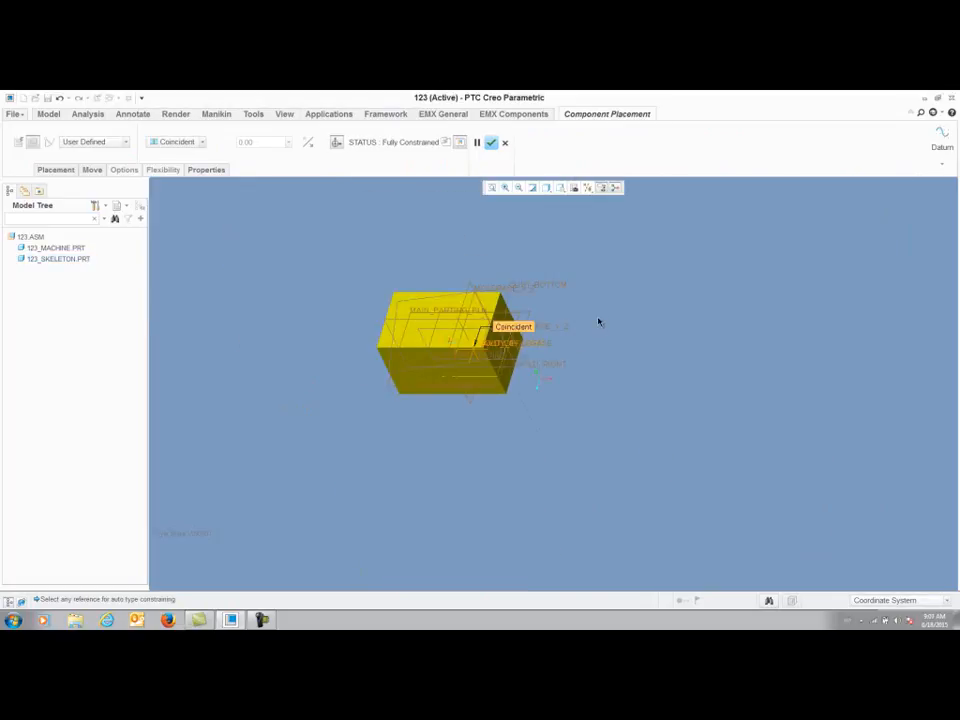
pyautogui.click(491, 142)
pyautogui.moveTo(638, 407); pyautogui.dragTo(609, 365, button='middle')
pyautogui.scroll(-1, 452, 267)
pyautogui.scroll(1, 514, 380)
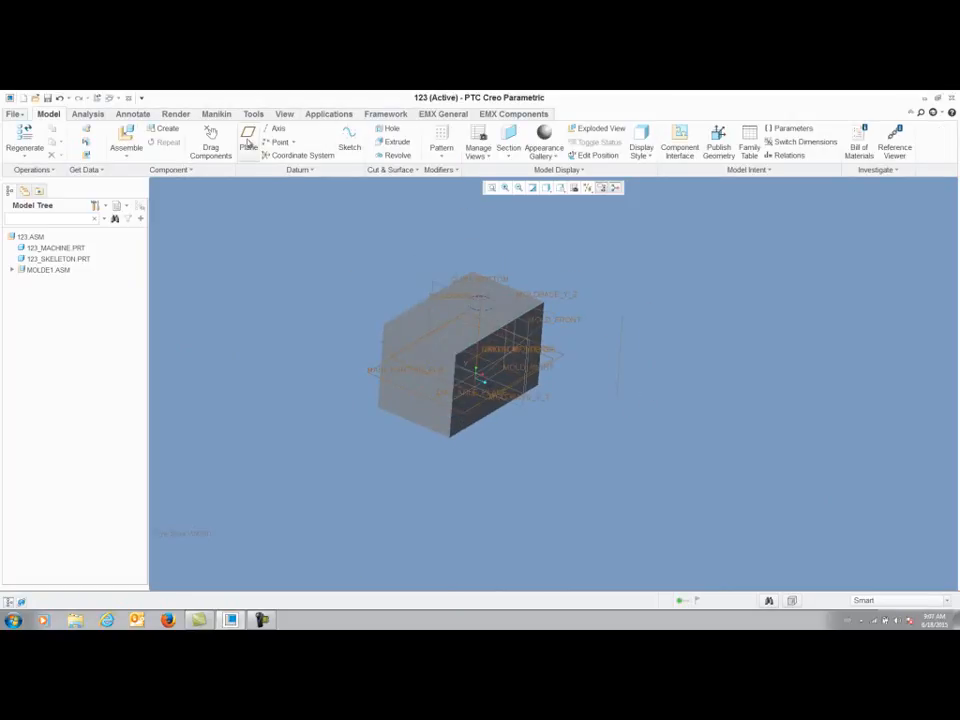
# Open molde1.asm from the files in session in its own window.
pyautogui.click(113, 98)
pyautogui.click(229, 253)
pyautogui.click(35, 98)
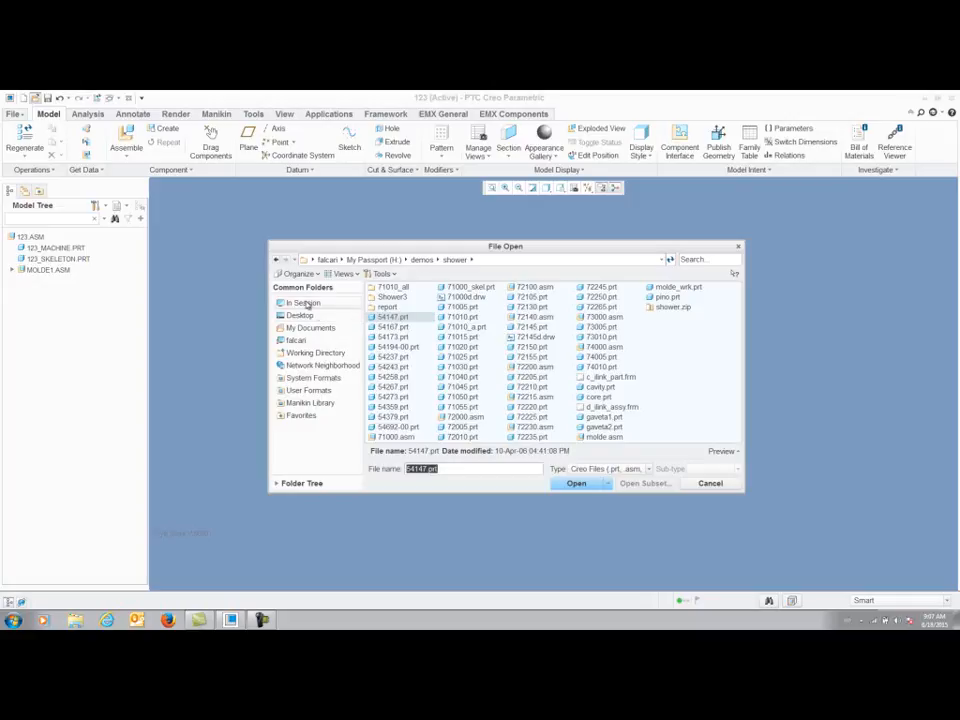
pyautogui.click(305, 302)
pyautogui.scroll(-3, 637, 381)
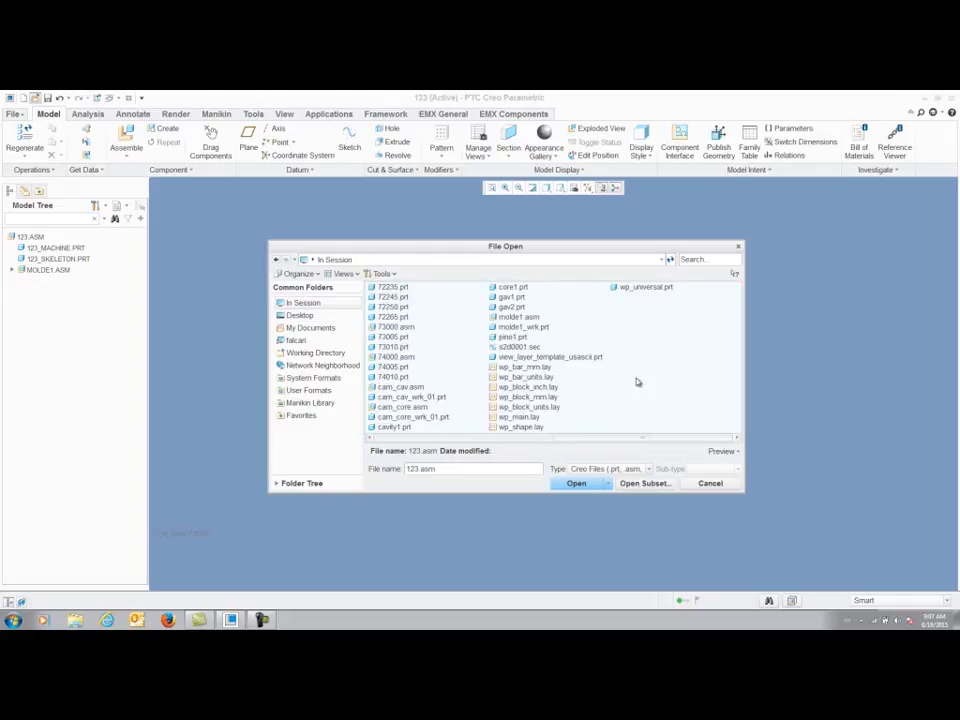
pyautogui.doubleClick(516, 316)
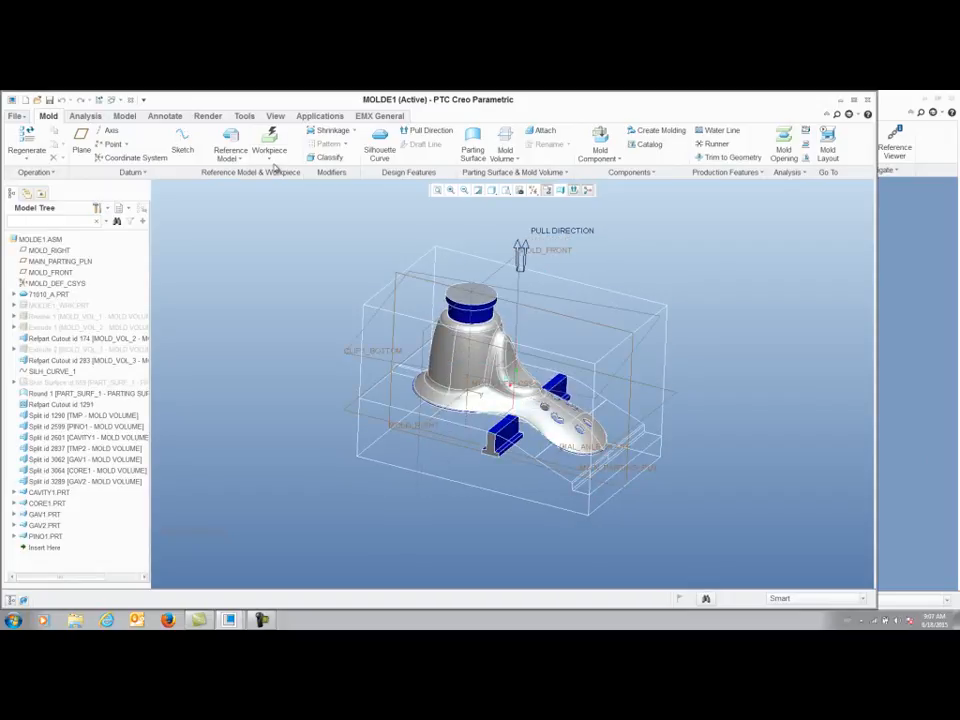
# Start a datum coordinate system at the intersection of the MOLD_RIGHT, MAIN_PARTING_PLN and MOLD_FRONT planes.
pyautogui.click(140, 158)
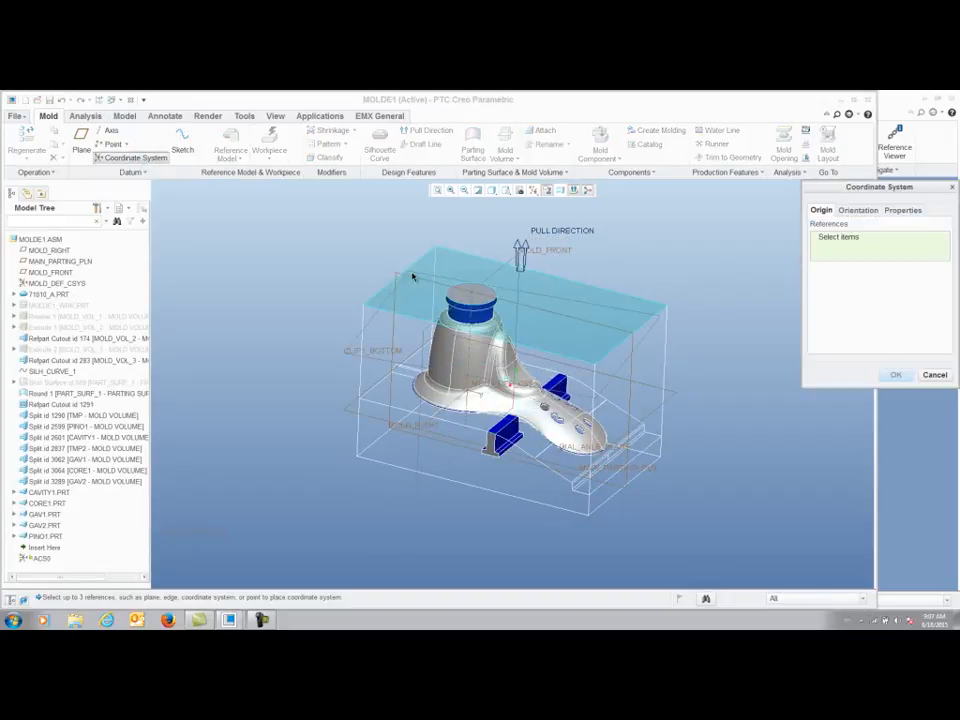
pyautogui.click(396, 276)
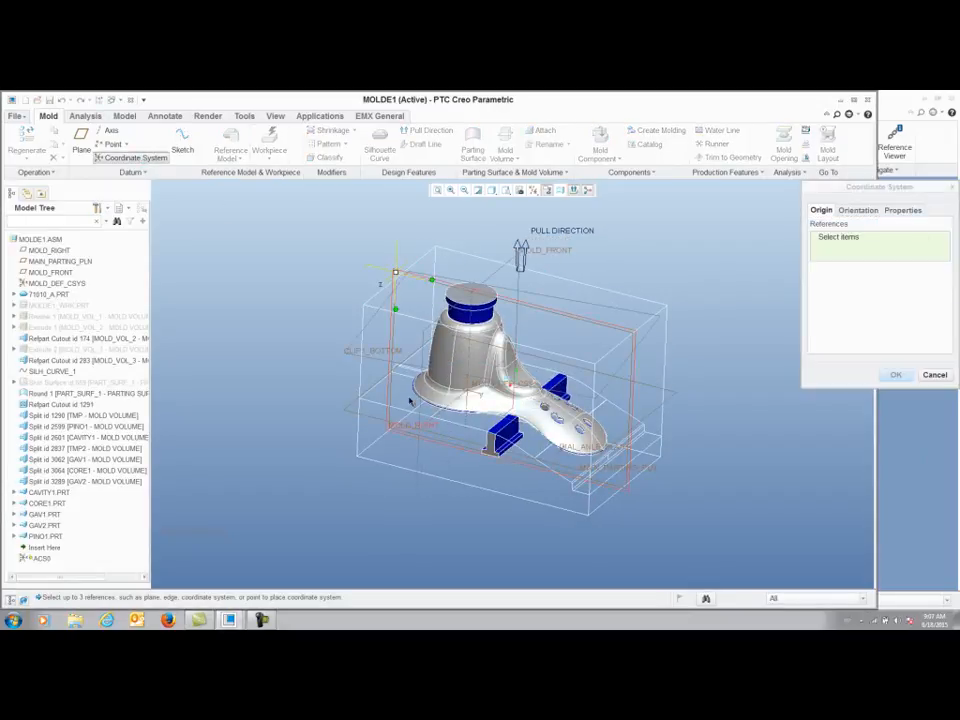
pyautogui.keyDown('ctrl'); pyautogui.click(347, 414); pyautogui.keyUp('ctrl')
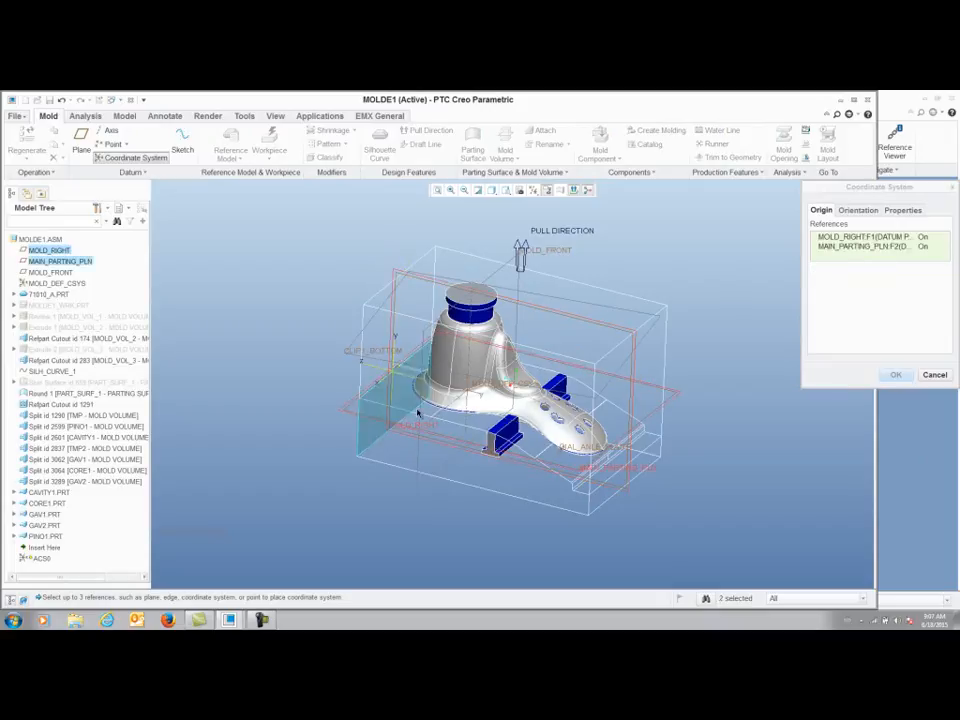
pyautogui.keyDown('ctrl'); pyautogui.click(516, 262); pyautogui.keyUp('ctrl')
# Orient the new coordinate system with MOLD_RIGHT determining Y and MAIN_PARTING_PLN projecting Z.
pyautogui.click(857, 210)
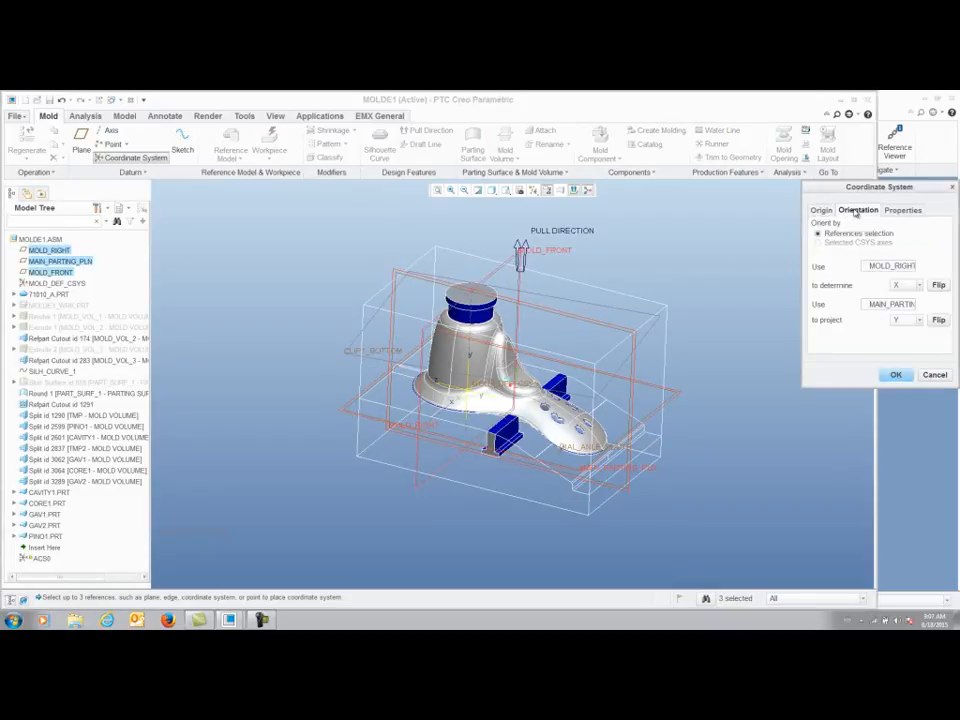
pyautogui.click(911, 285)
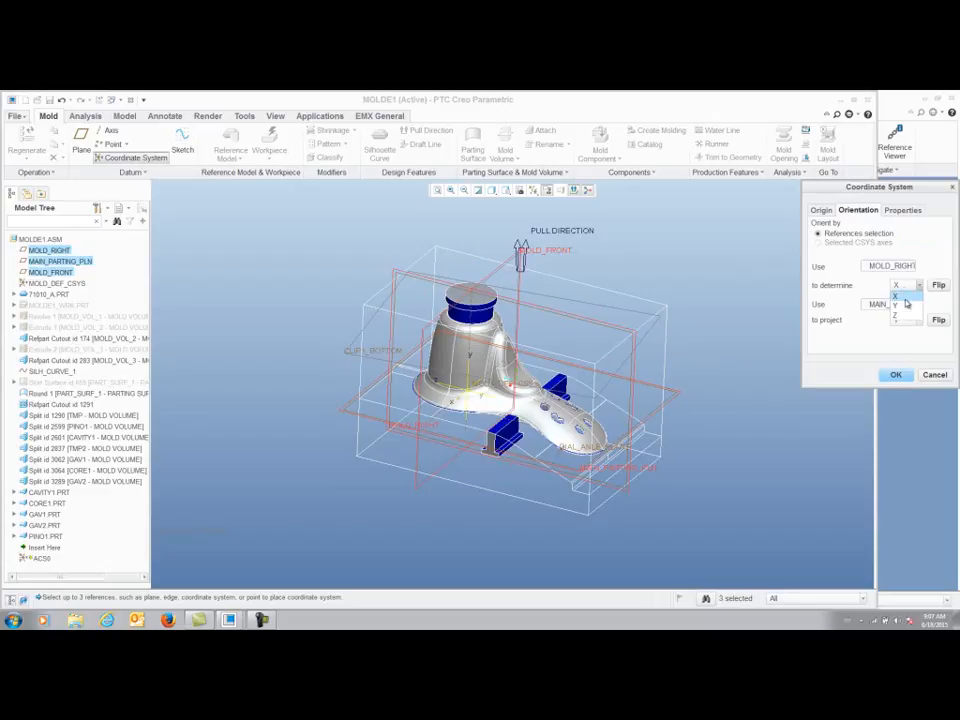
pyautogui.click(902, 318)
pyautogui.moveTo(685, 348)
pyautogui.mouseDown(button='middle')
pyautogui.moveTo(638, 388)
pyautogui.moveTo(630, 347)
pyautogui.moveTo(690, 340)
pyautogui.mouseUp(button='middle')
pyautogui.click(920, 320)
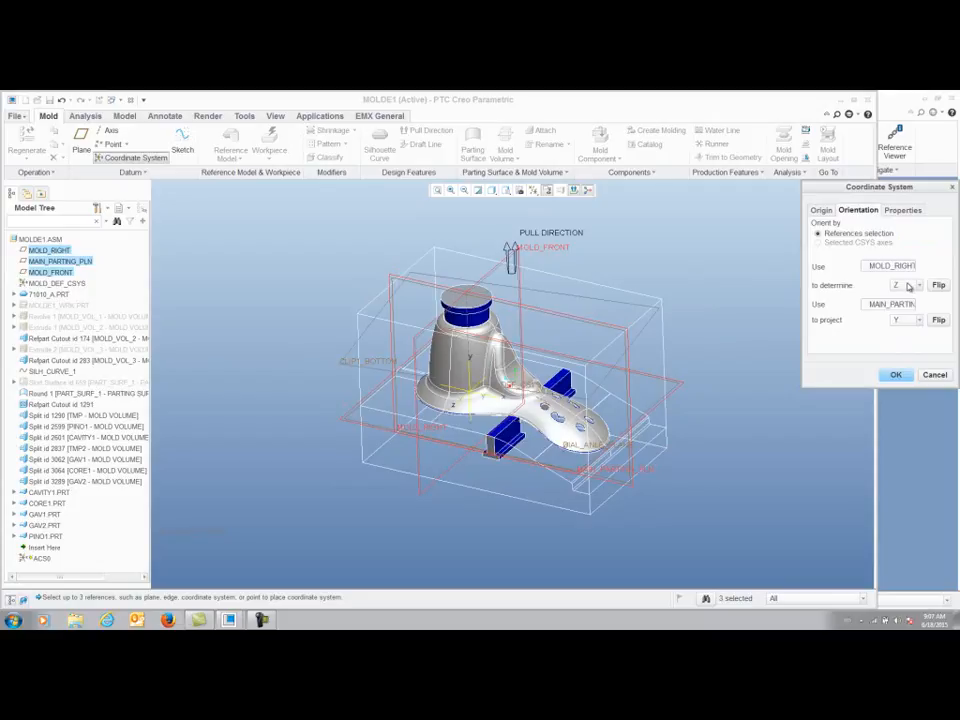
pyautogui.click(905, 303)
pyautogui.click(940, 320)
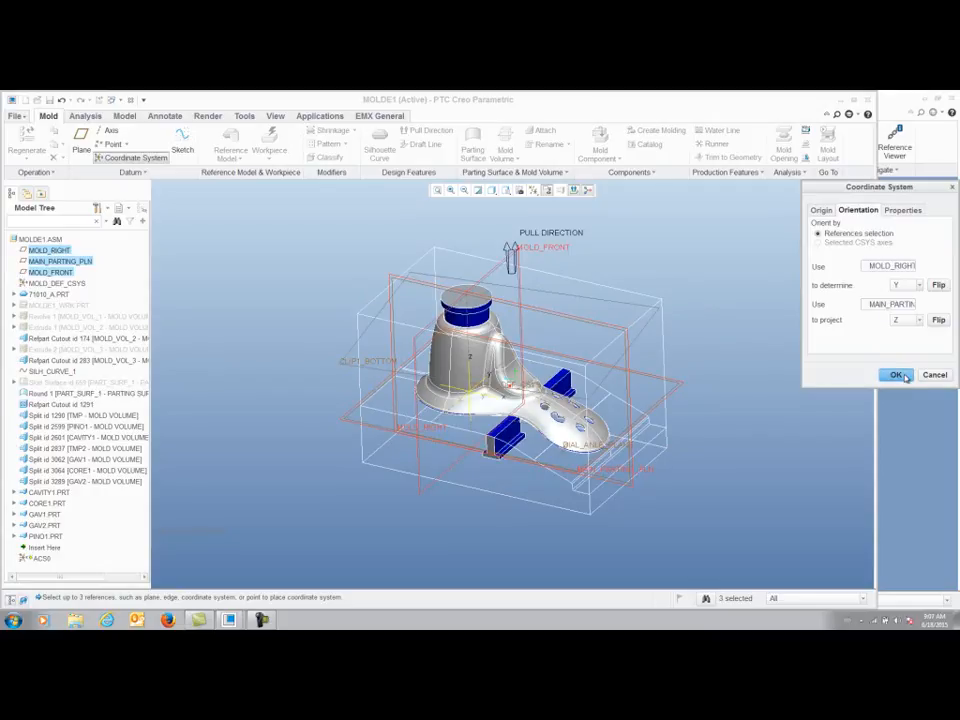
# Name the coordinate system CENTRO_DE_LOCALIZACAO and create it.
pyautogui.click(901, 210)
pyautogui.doubleClick(870, 229)
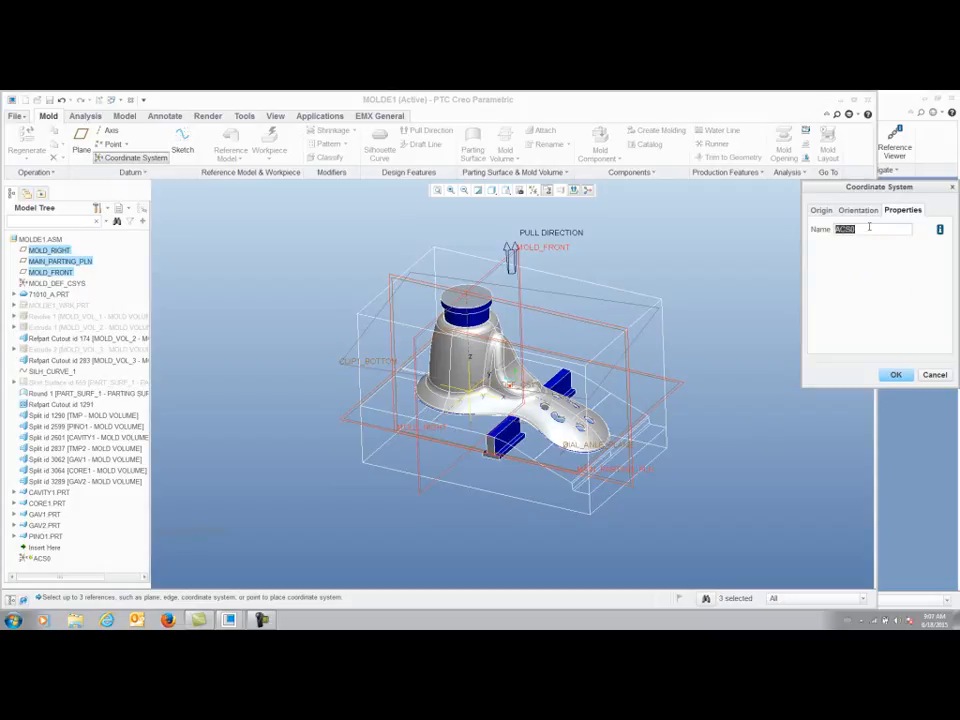
pyautogui.write('cs')
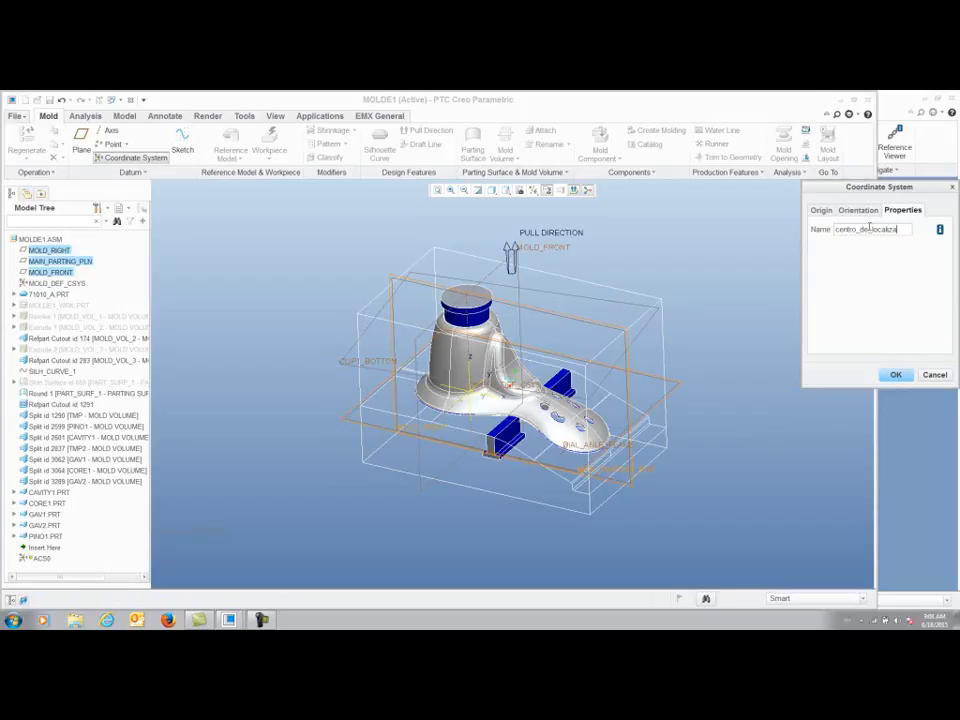
pyautogui.press('Return')
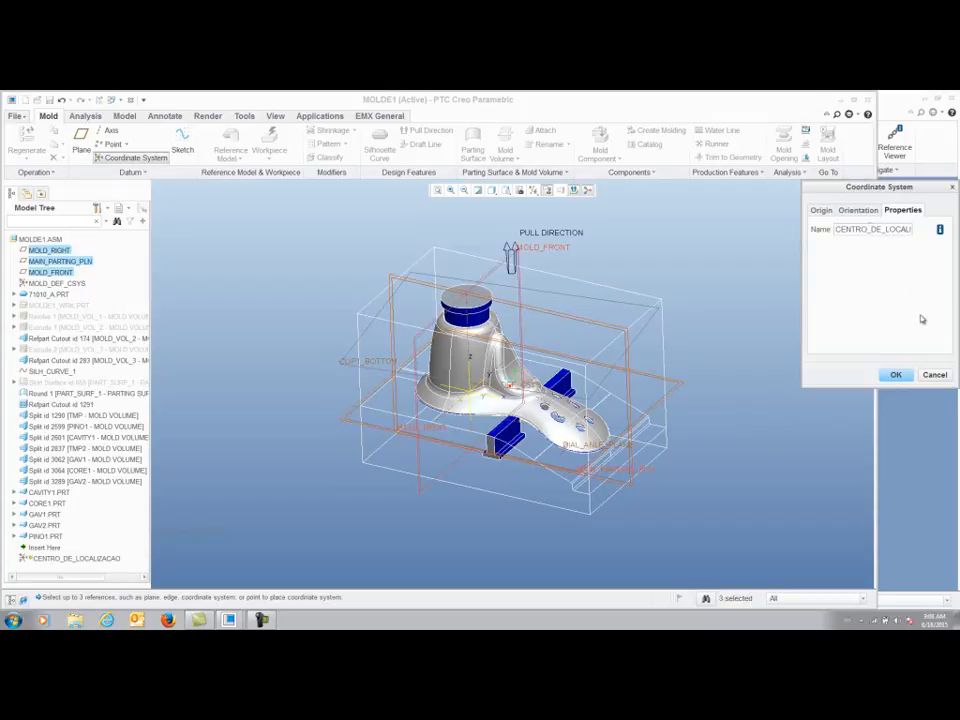
pyautogui.click(896, 375)
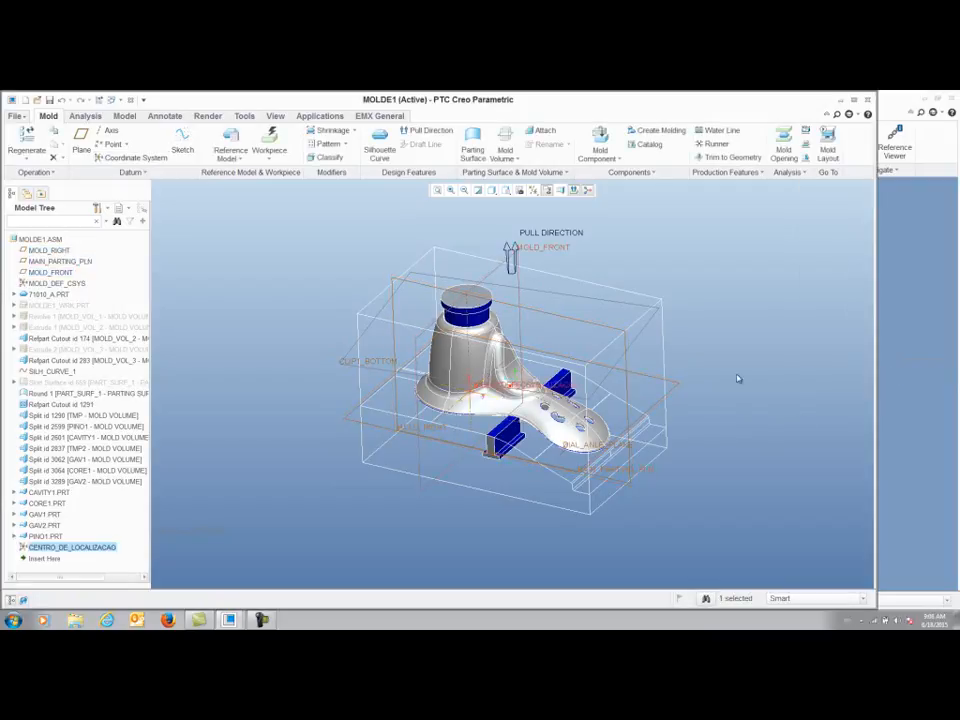
# Close the MOLDE1 window and regenerate assembly 123.
pyautogui.click(131, 103)
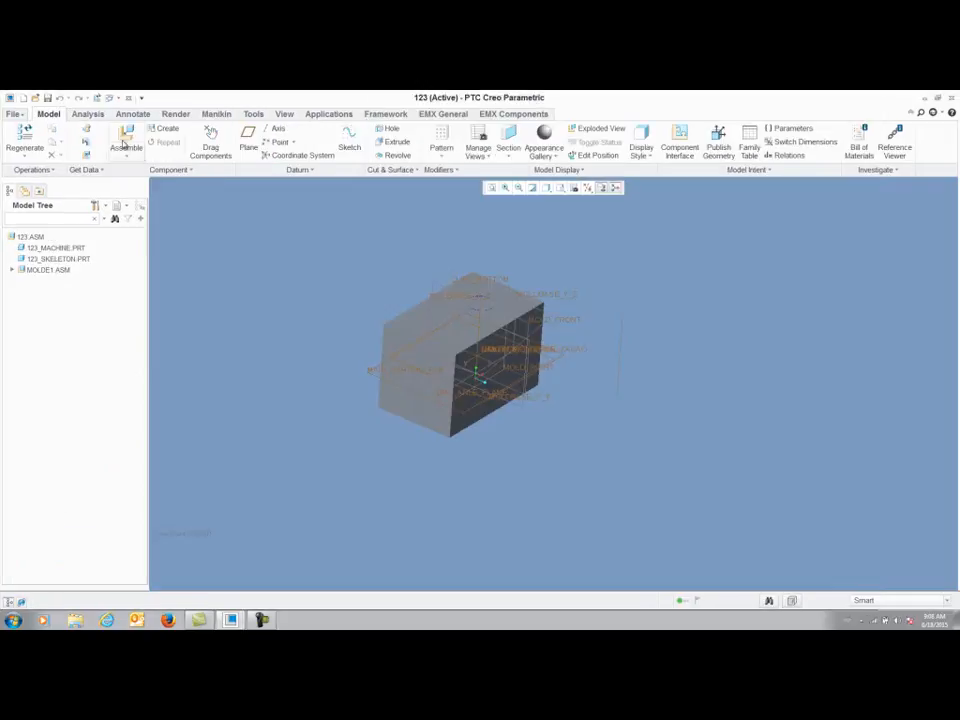
pyautogui.click(25, 142)
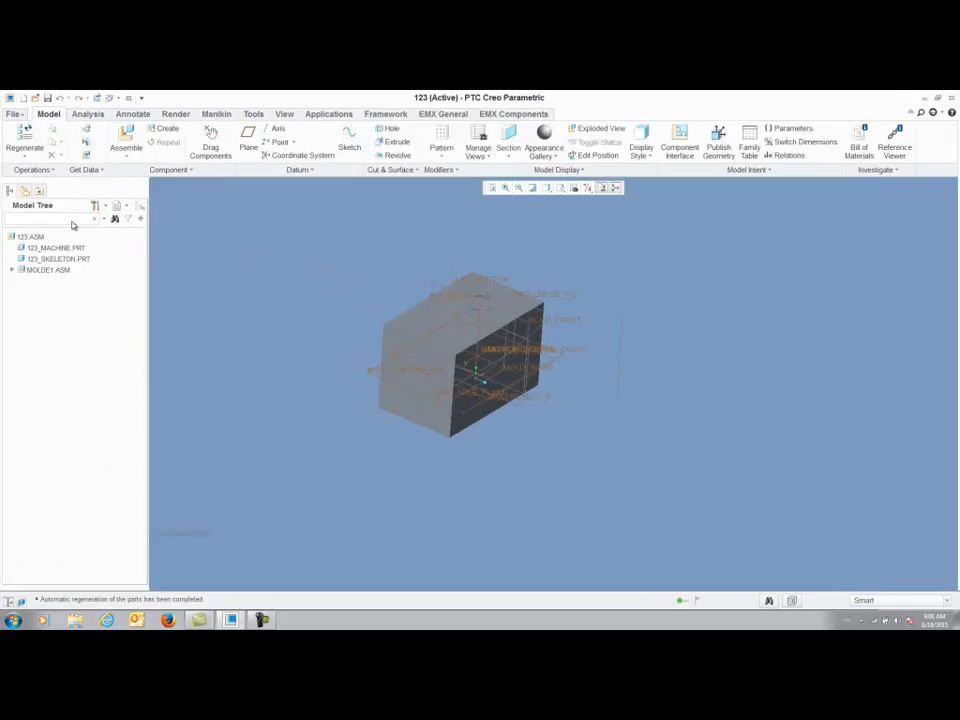
# Open MOLDE1 from the assembly's model tree to inspect it, and close its window again.
pyautogui.rightClick(47, 269)
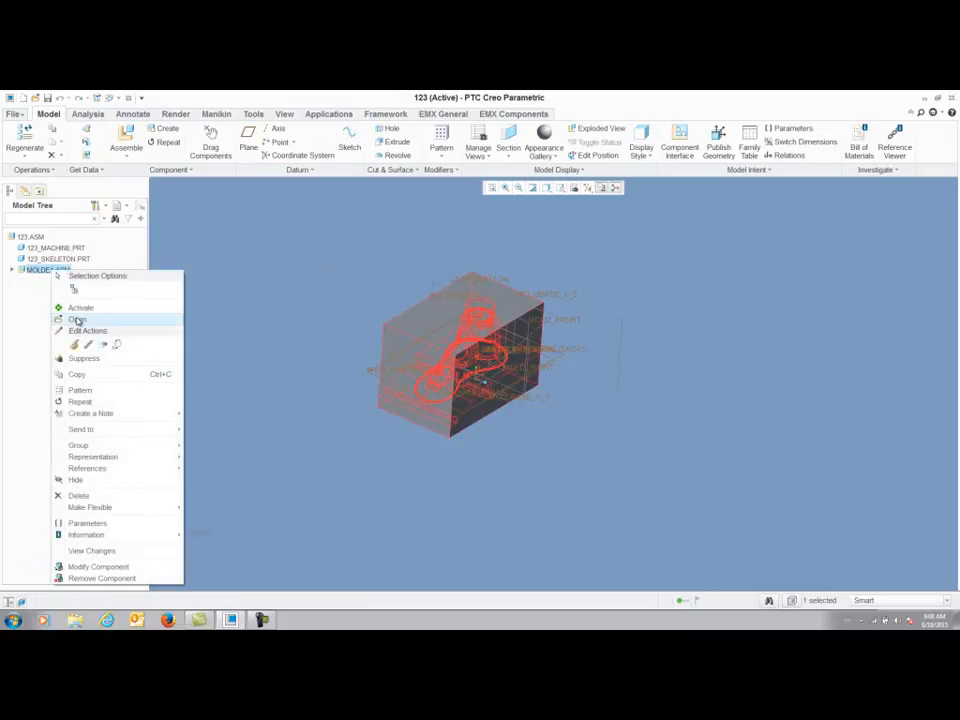
pyautogui.click(77, 320)
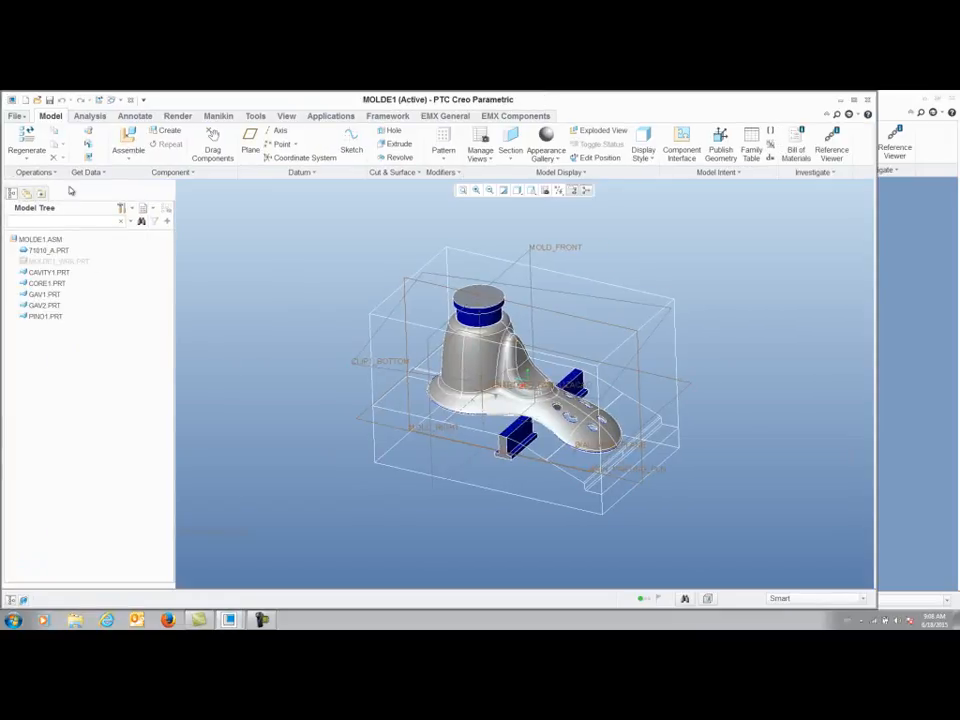
pyautogui.click(130, 100)
# Redefine MOLDE1's placement so its CENTRO_DE_LOCALIZACAO coordinate system is coincident with the skeleton's cavity coordinate system.
pyautogui.rightClick(62, 272)
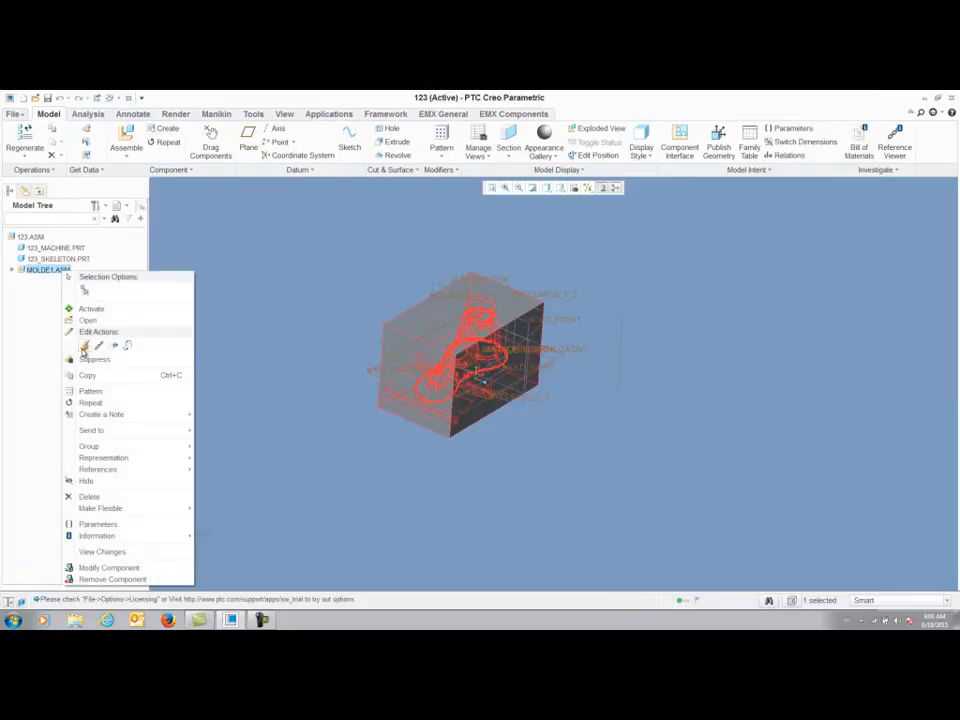
pyautogui.click(86, 331)
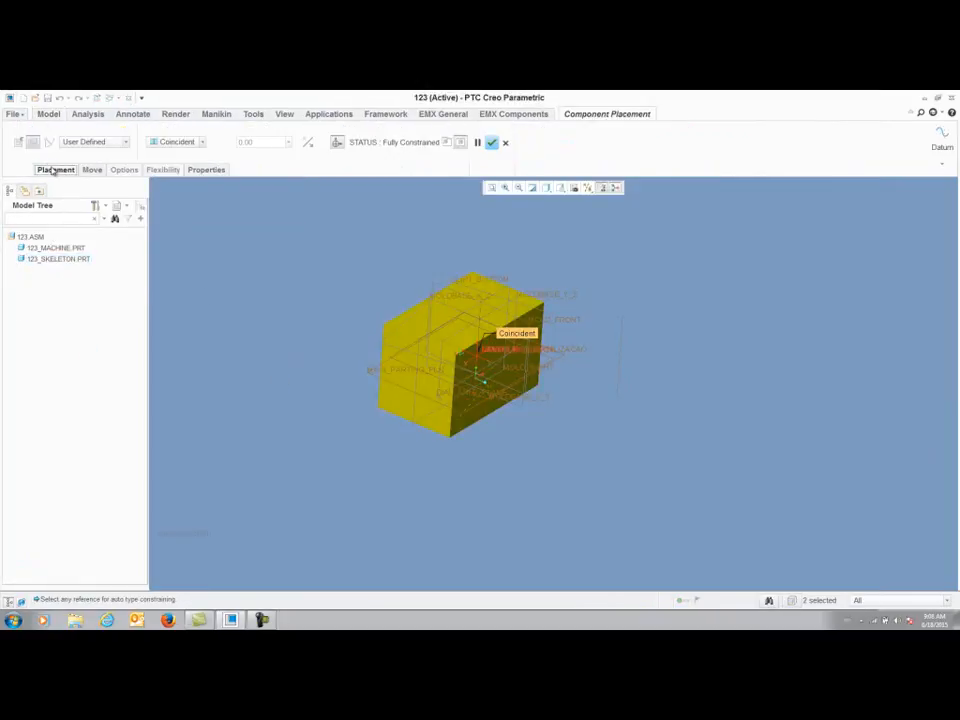
pyautogui.click(50, 169)
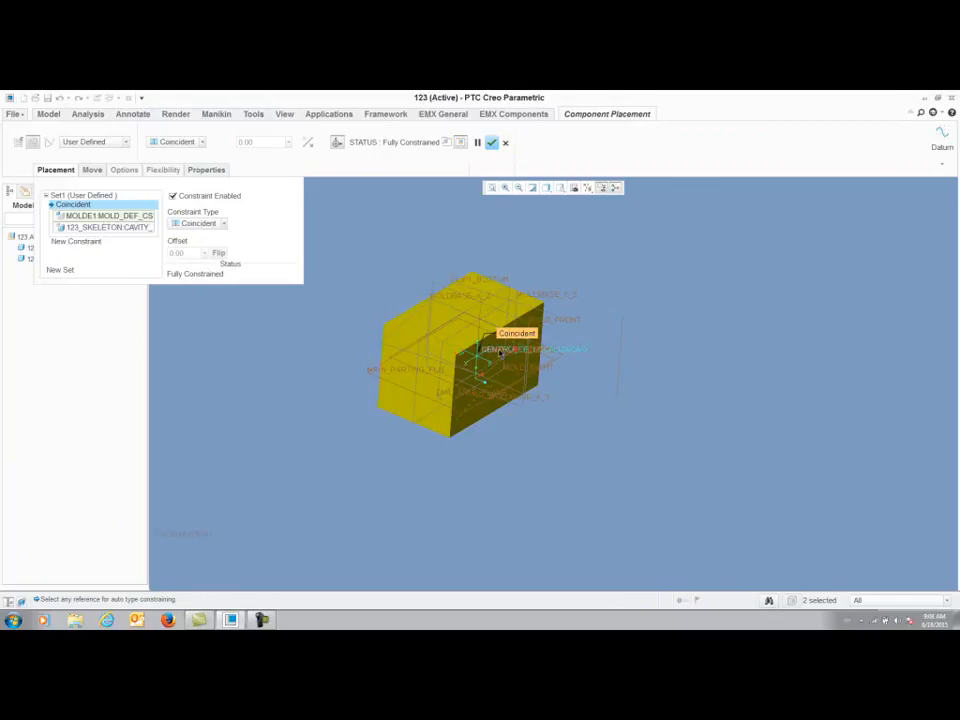
pyautogui.click(500, 352)
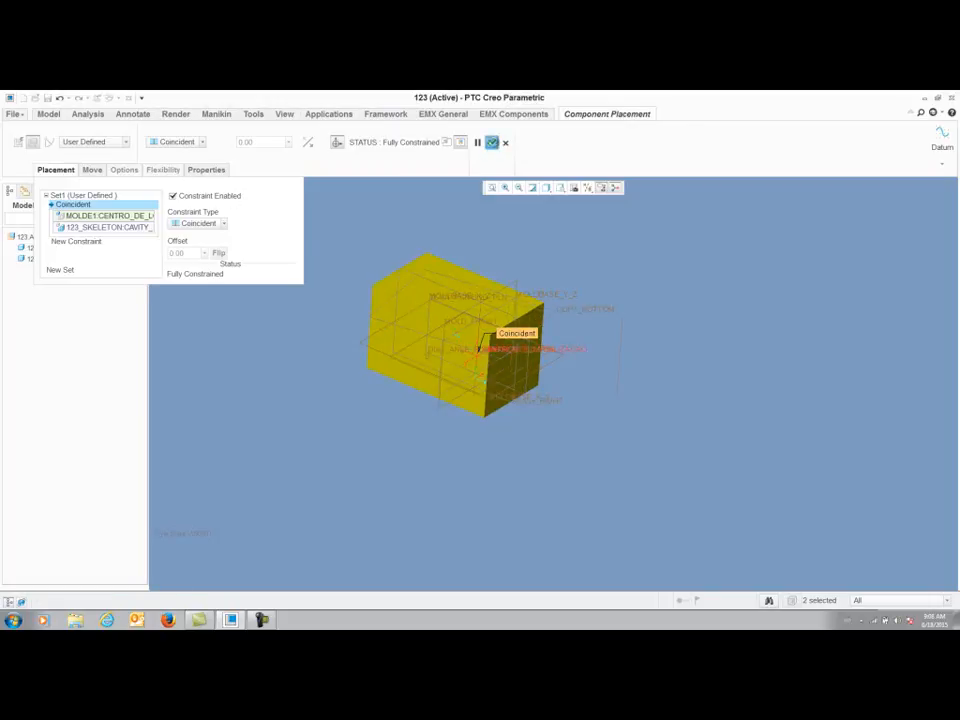
pyautogui.click(491, 142)
pyautogui.moveTo(582, 355); pyautogui.dragTo(473, 335, button='middle')
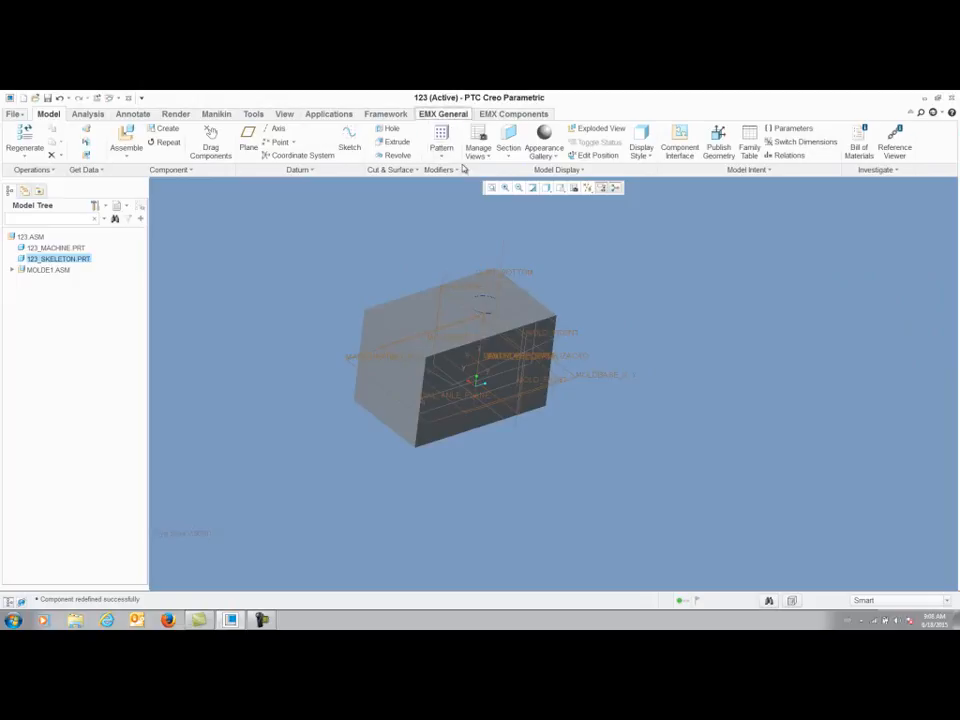
# Classify CAVITY1 and PINO1 as Insert FH in the EMX project and accept the classification.
pyautogui.click(443, 113)
pyautogui.click(50, 142)
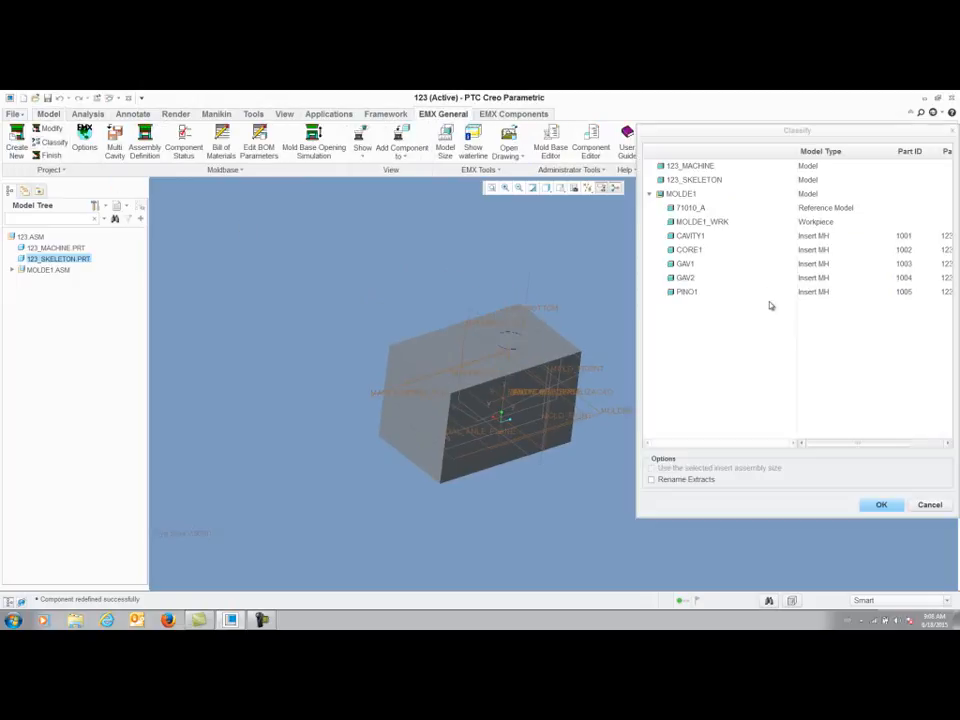
pyautogui.click(842, 237)
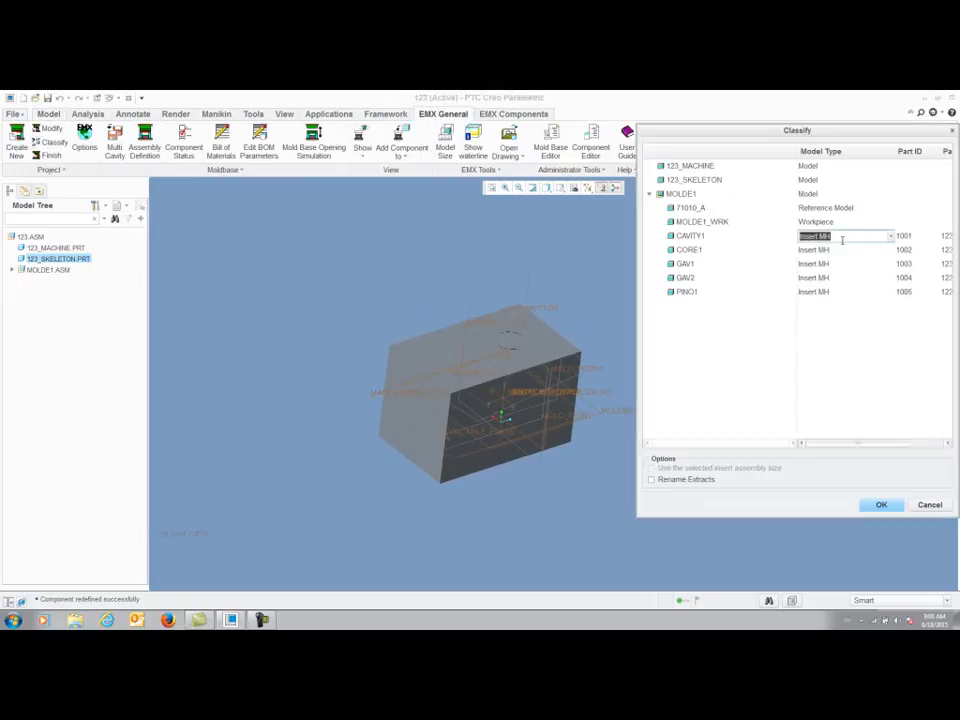
pyautogui.click(893, 236)
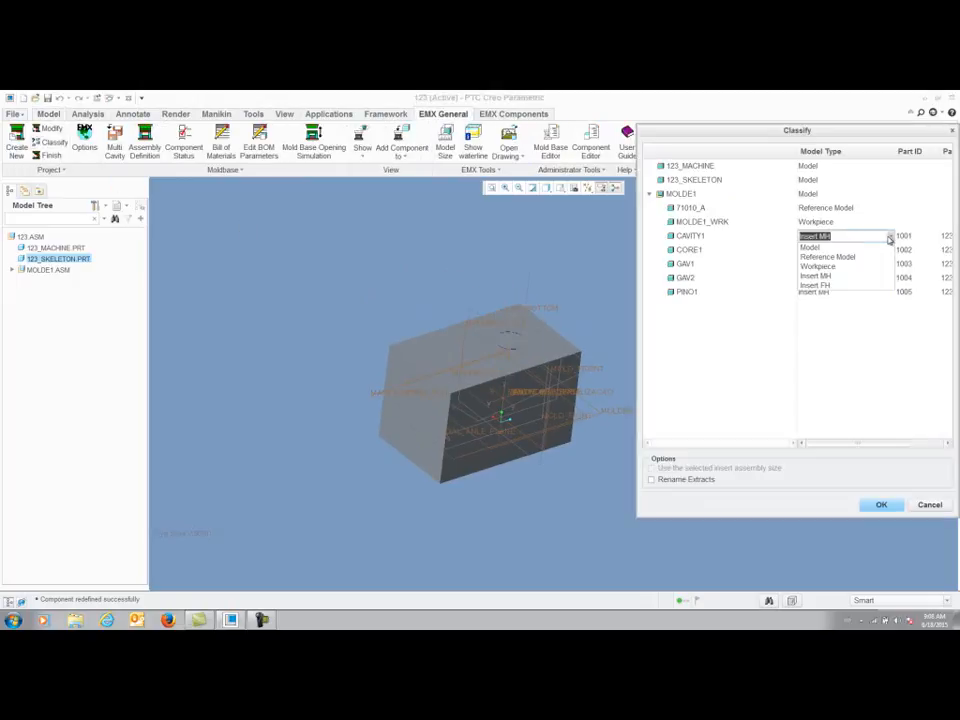
pyautogui.click(844, 286)
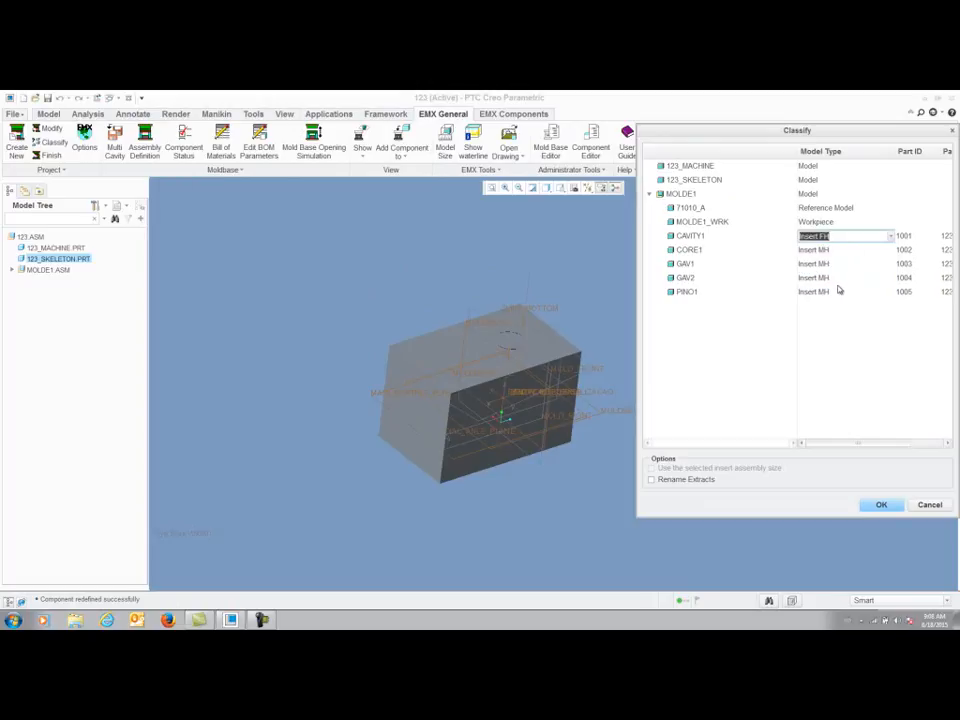
pyautogui.click(842, 292)
pyautogui.click(890, 292)
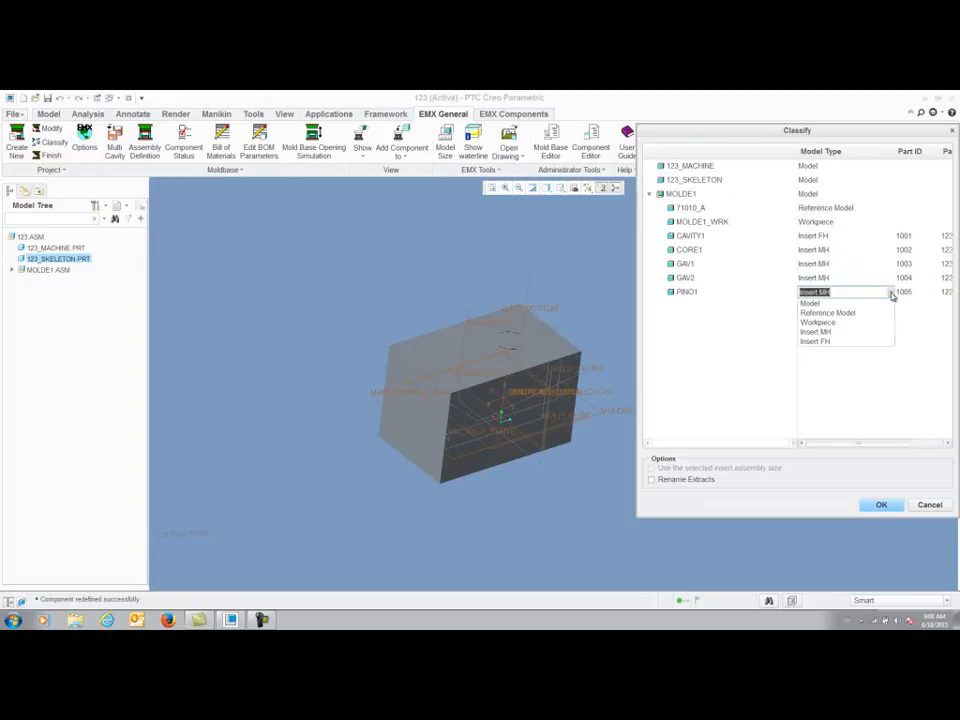
pyautogui.click(825, 342)
pyautogui.click(891, 504)
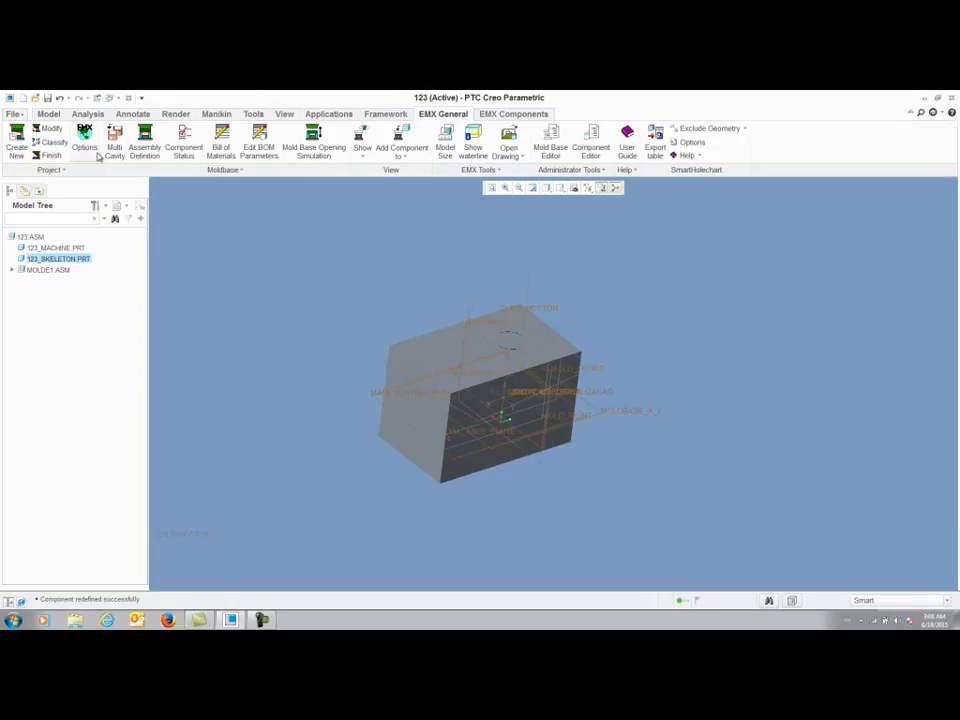
# Load the stored a-series assembly from supplier national into the mold base definition.
pyautogui.click(144, 145)
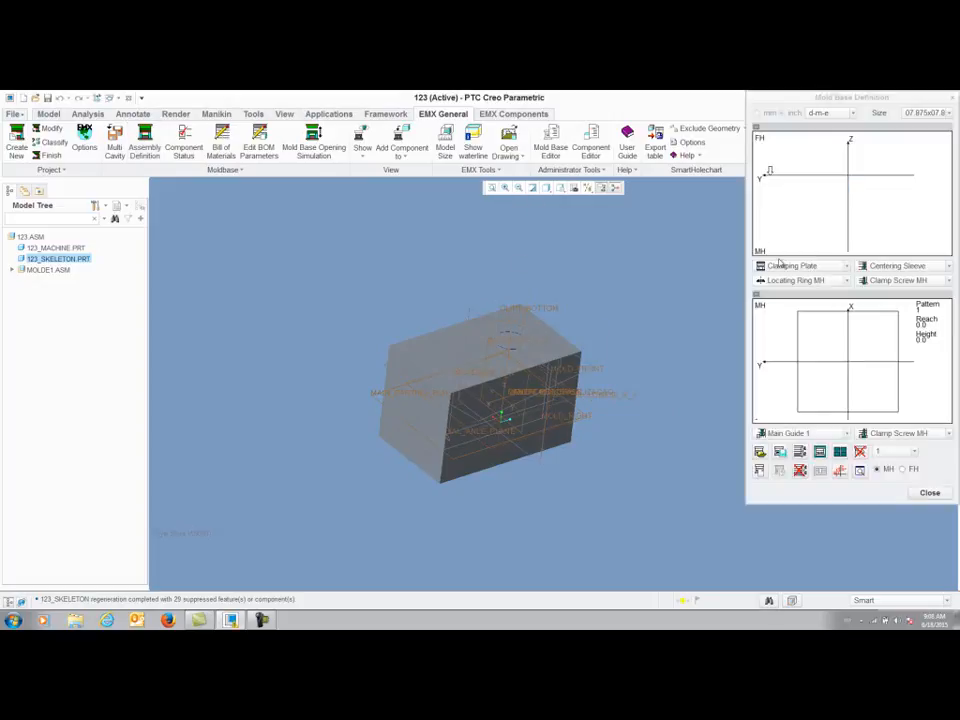
pyautogui.click(761, 452)
pyautogui.click(456, 136)
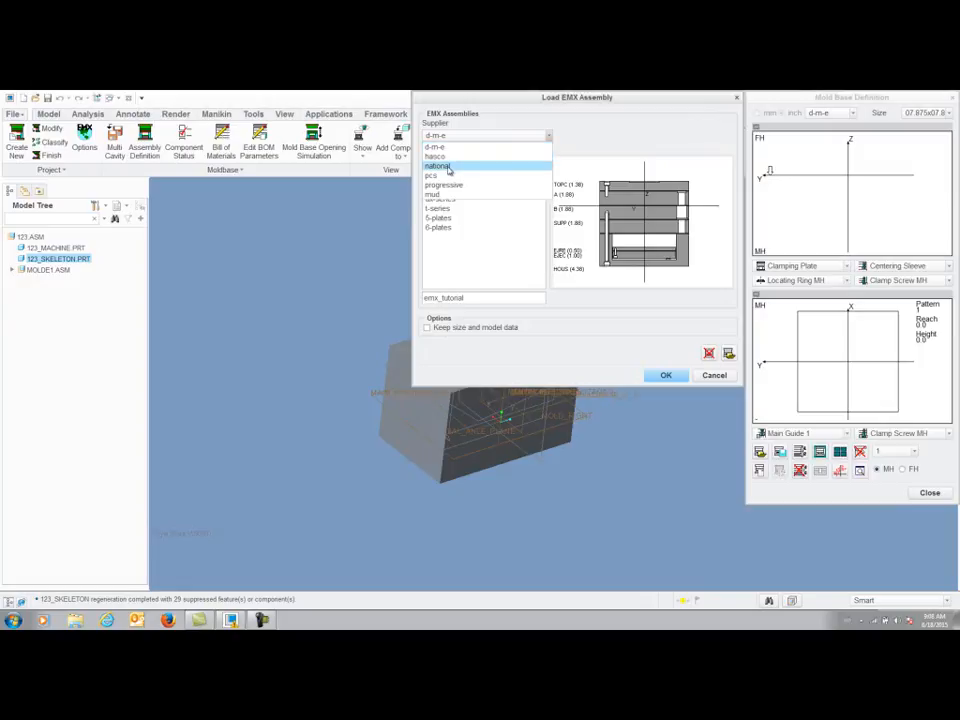
pyautogui.click(447, 168)
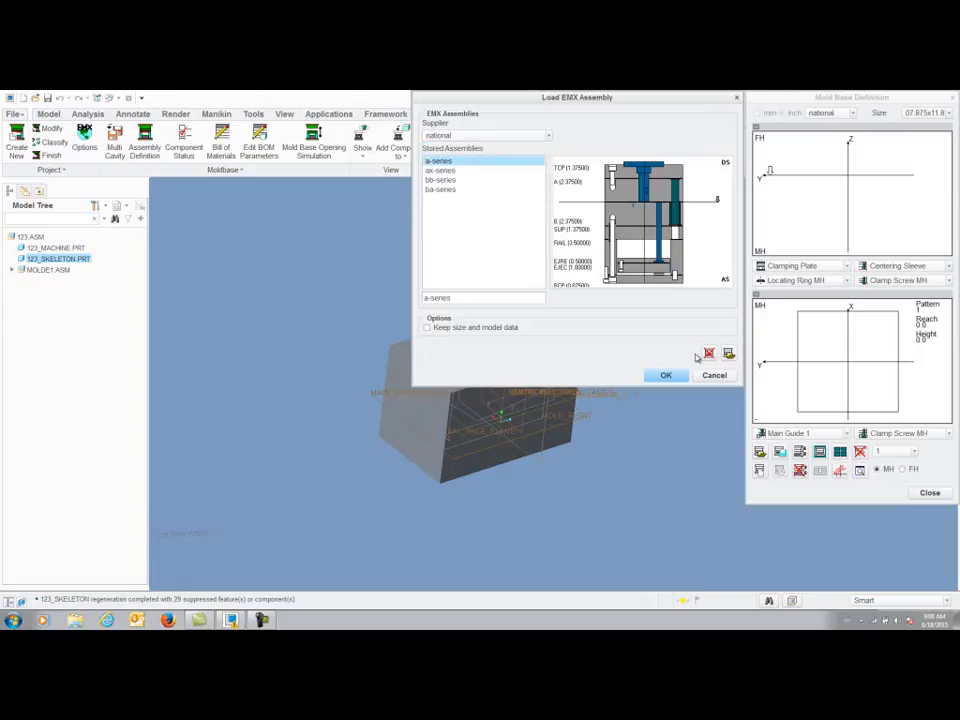
pyautogui.click(667, 376)
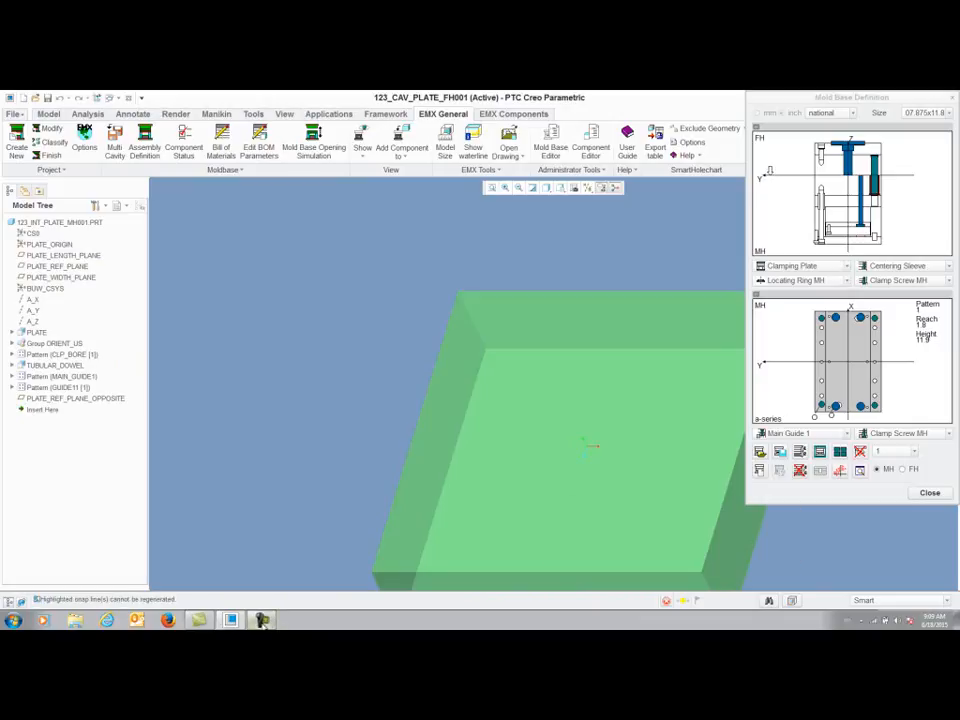
pyautogui.click(262, 620)
pyautogui.click(262, 620)
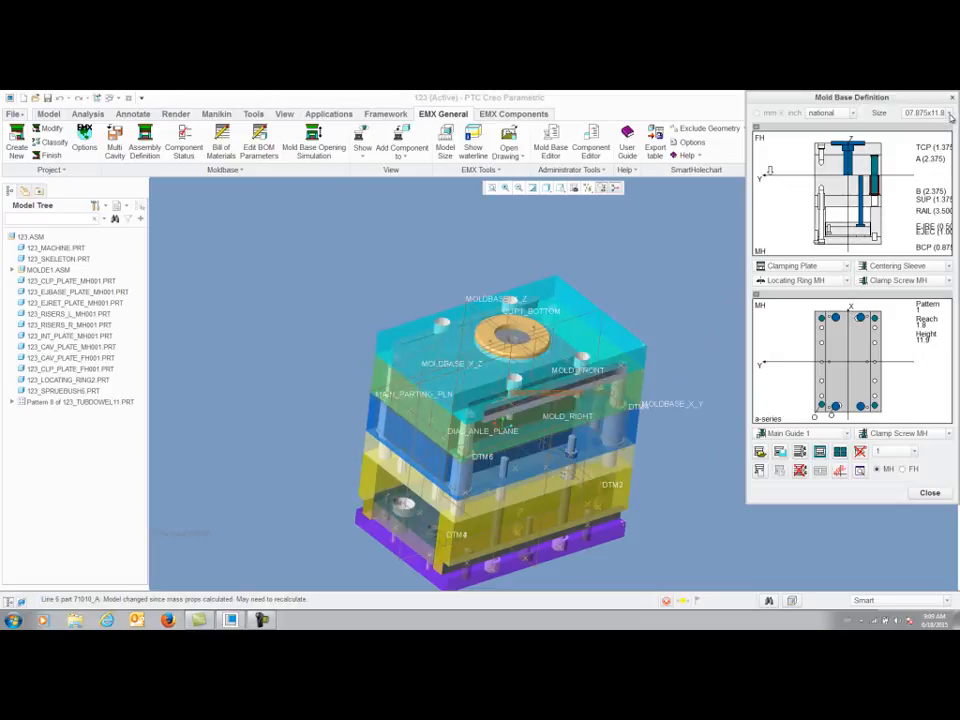
# Set the mold base size to 15.875x26.0 and update all existing components to it.
pyautogui.click(949, 114)
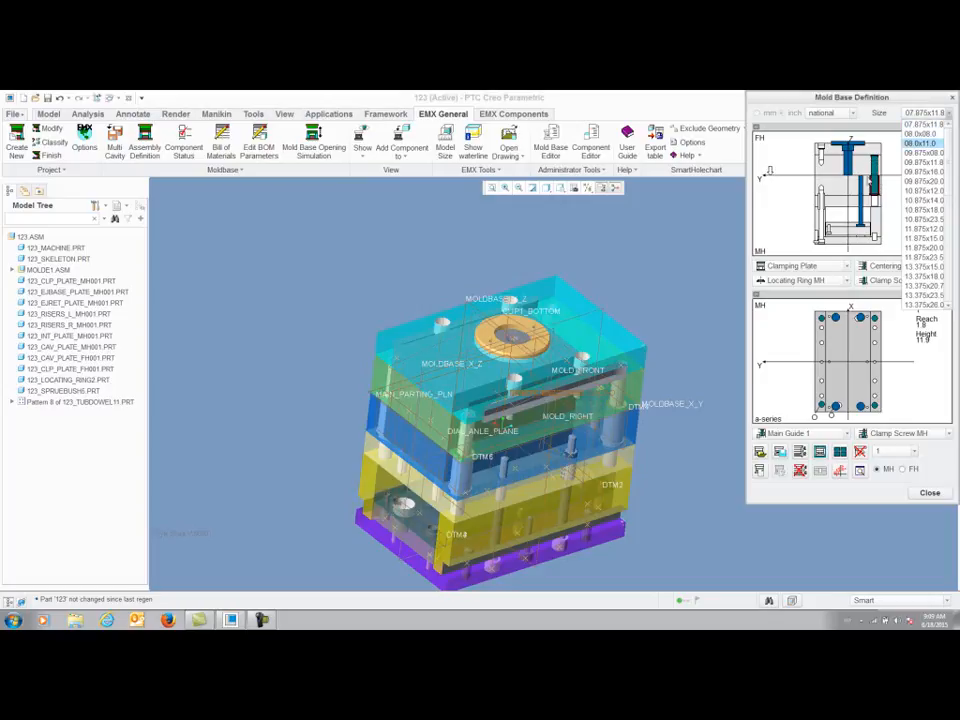
pyautogui.scroll(-3, 932, 285)
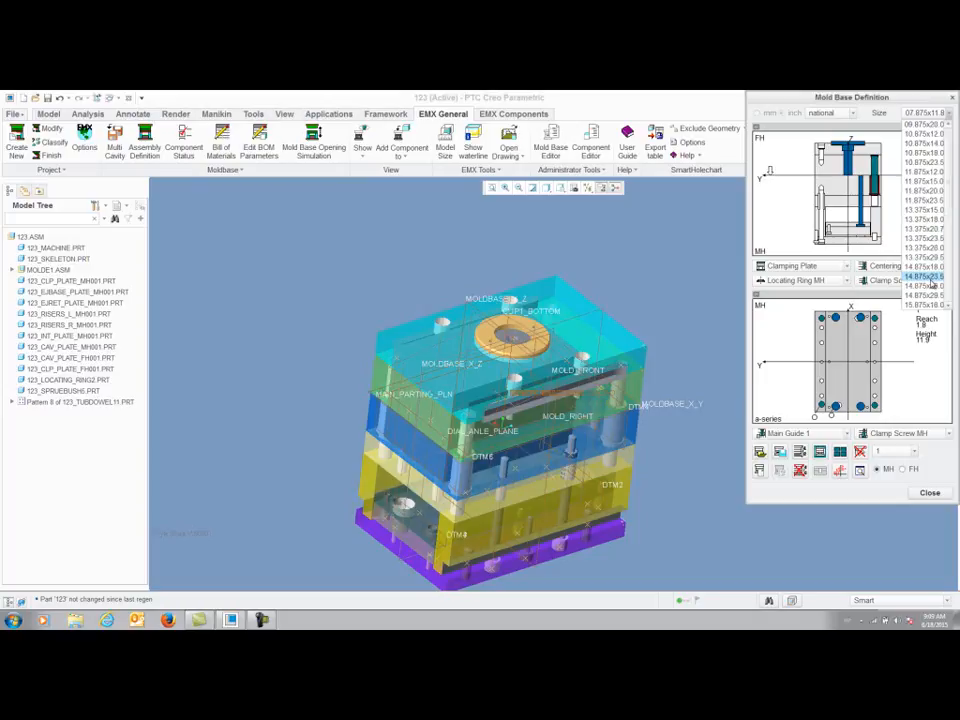
pyautogui.scroll(-1, 932, 285)
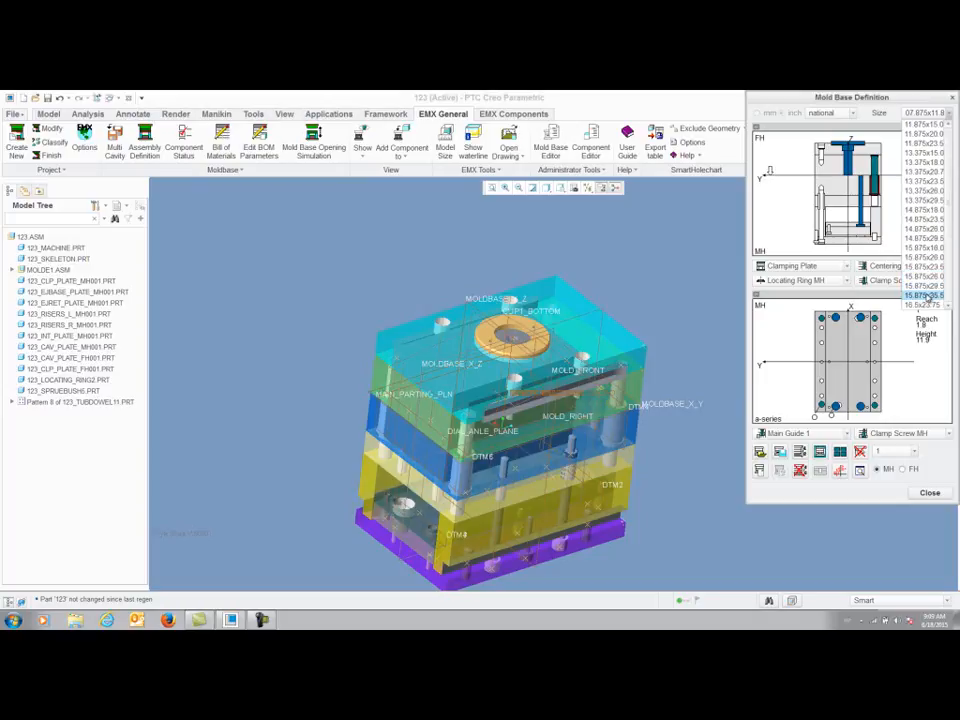
pyautogui.click(926, 277)
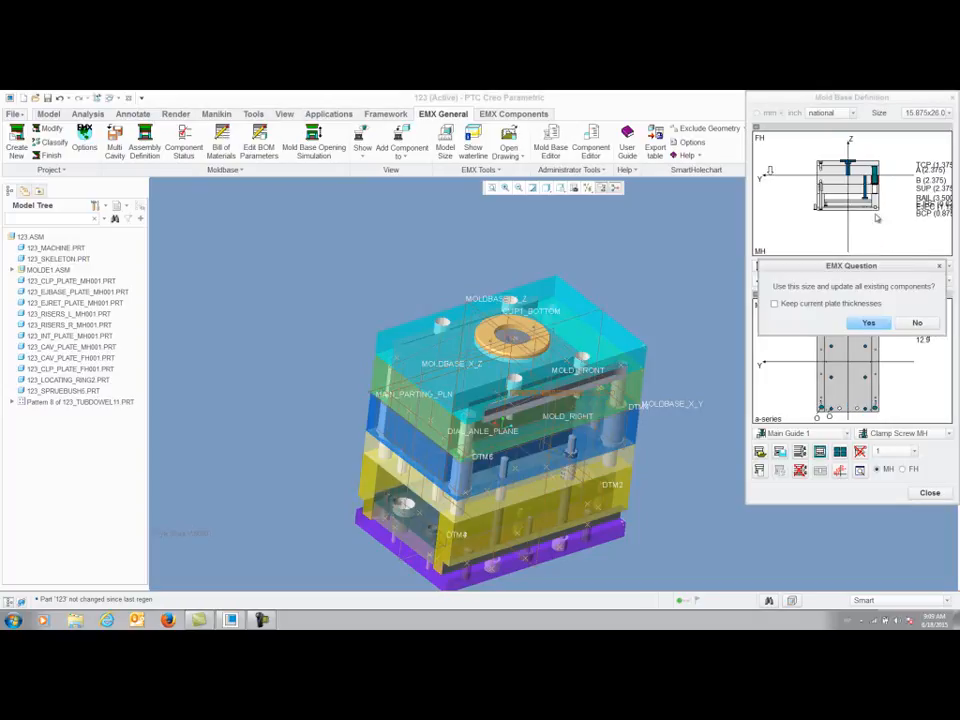
pyautogui.press('Return')
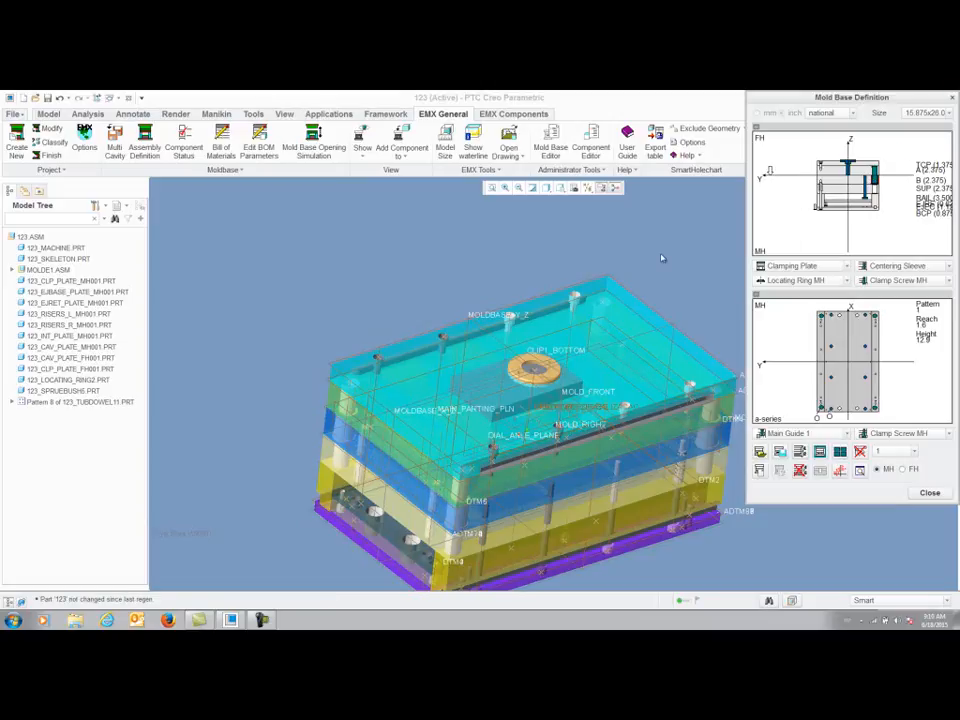
# Set the thickness of the fixed-half cavity plate A to 4-3/8 inches.
pyautogui.scroll(3, 420, 288)
pyautogui.moveTo(470, 314)
pyautogui.mouseDown(button='middle')
pyautogui.moveTo(487, 316)
pyautogui.moveTo(466, 302)
pyautogui.mouseUp(button='middle')
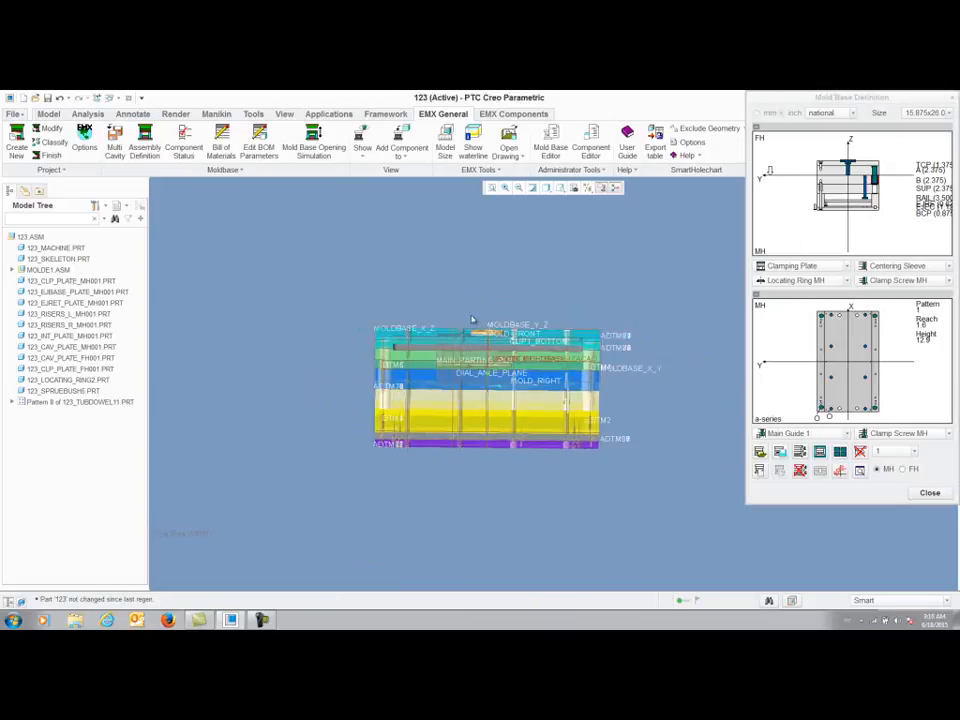
pyautogui.scroll(-2, 463, 306)
pyautogui.click(857, 177)
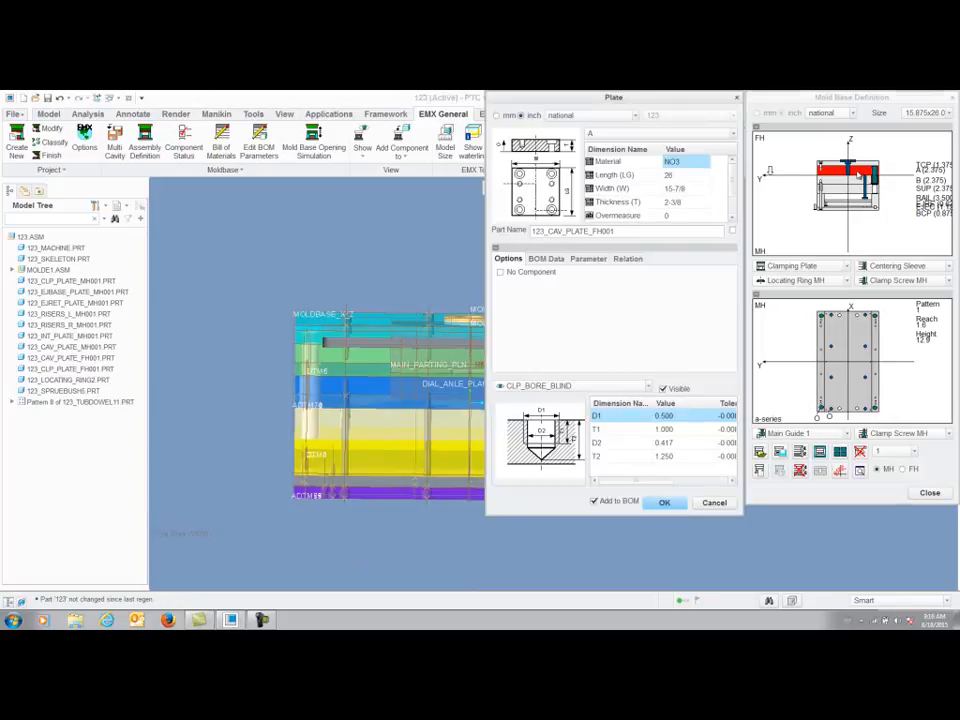
pyautogui.click(683, 202)
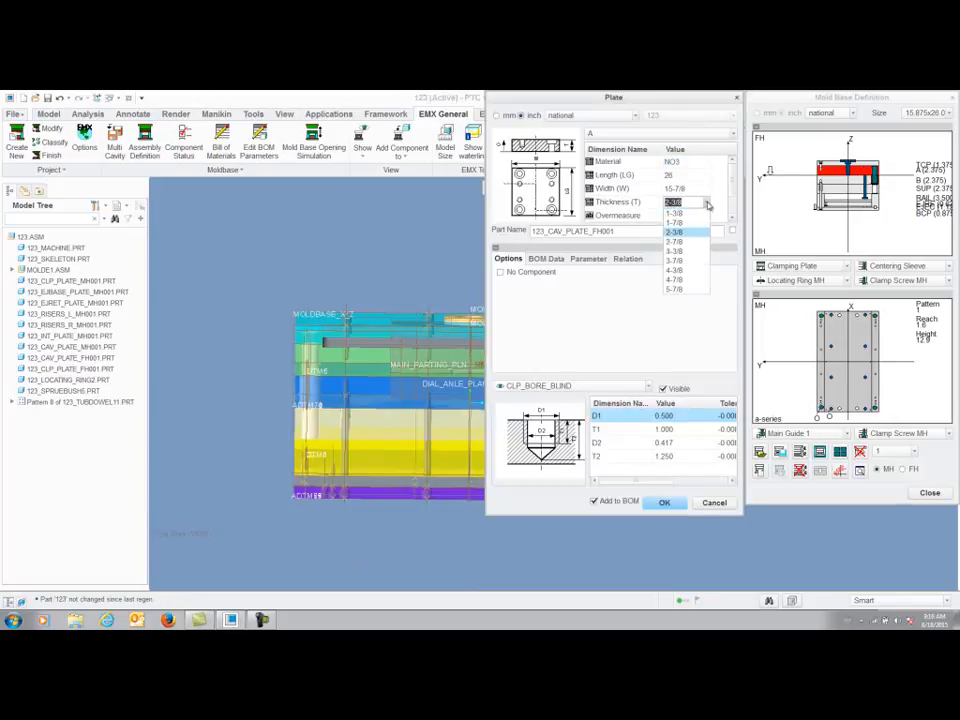
pyautogui.click(677, 271)
pyautogui.click(657, 504)
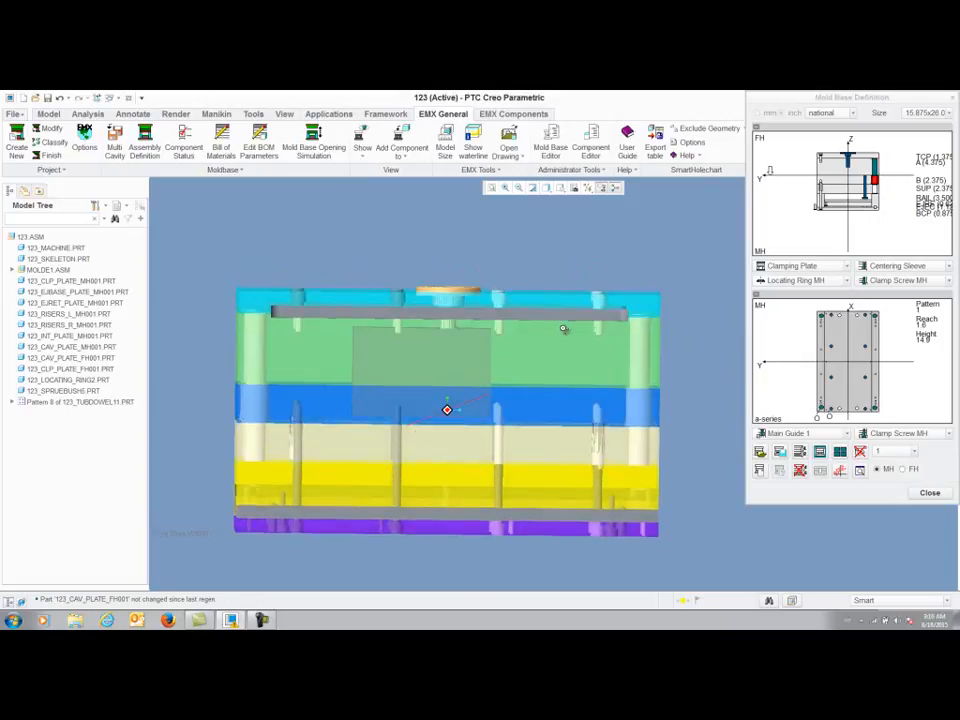
# Set the thickness of the moving-half cavity plate B to 3-7/8 inches.
pyautogui.click(815, 200)
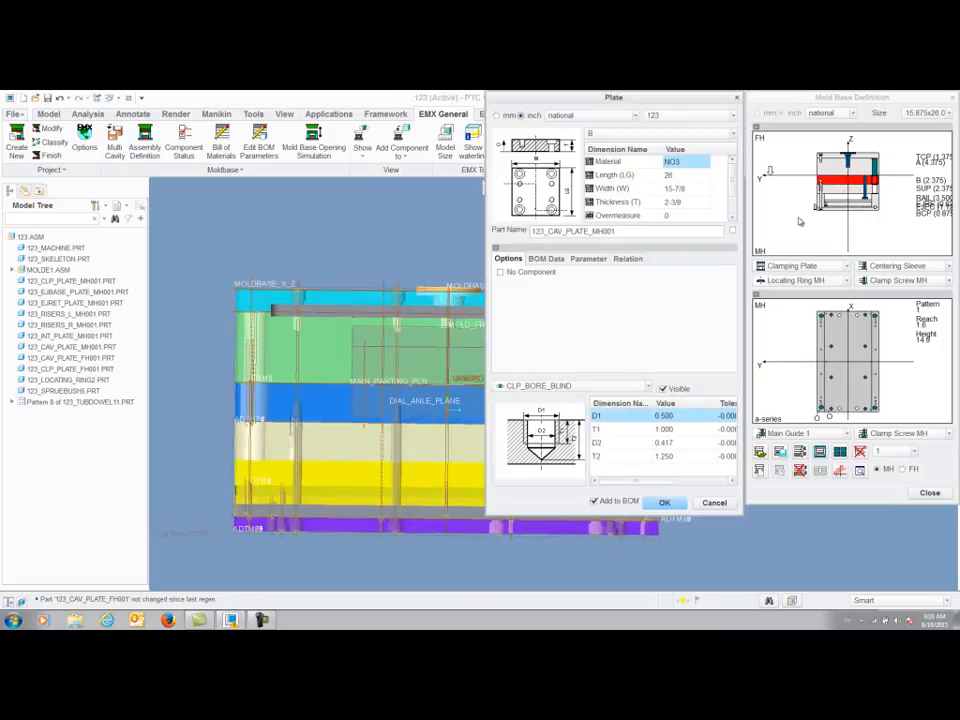
pyautogui.click(691, 203)
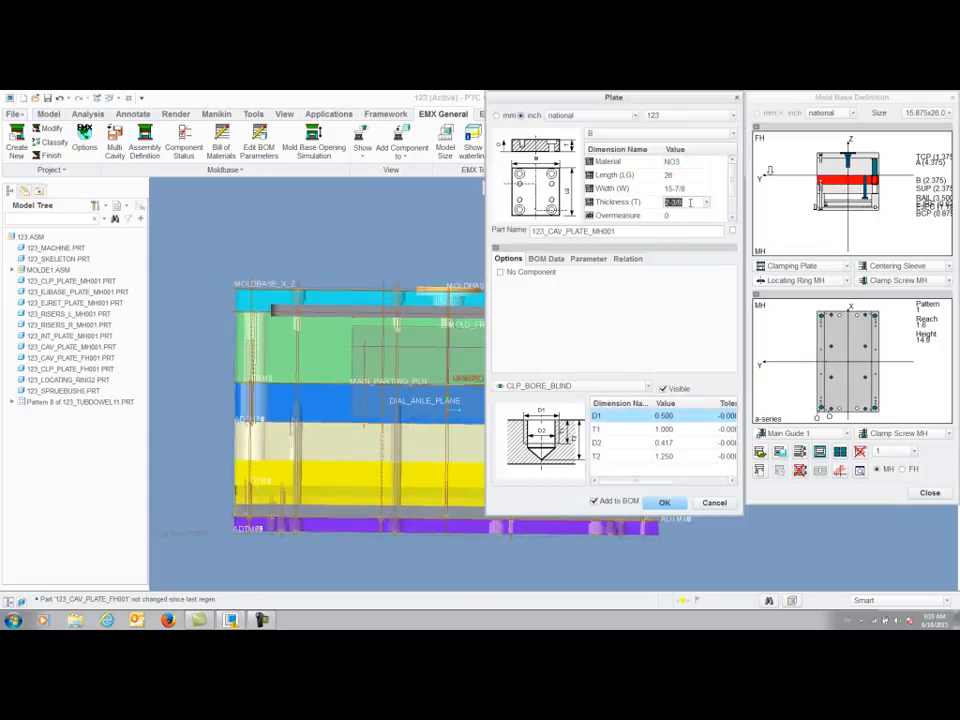
pyautogui.click(691, 203)
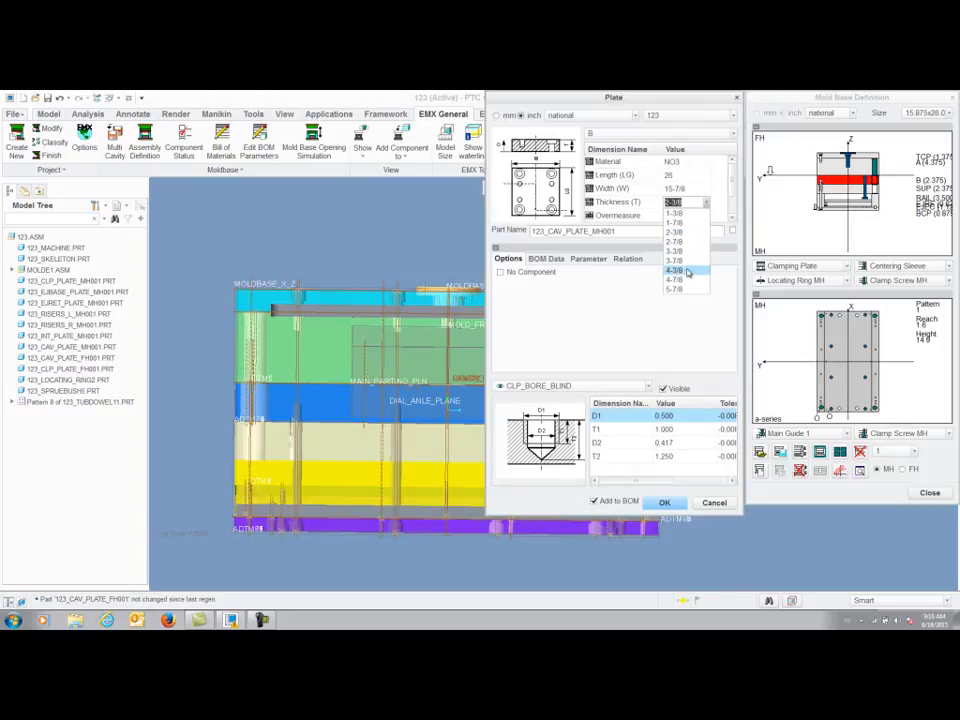
pyautogui.click(680, 261)
pyautogui.click(664, 502)
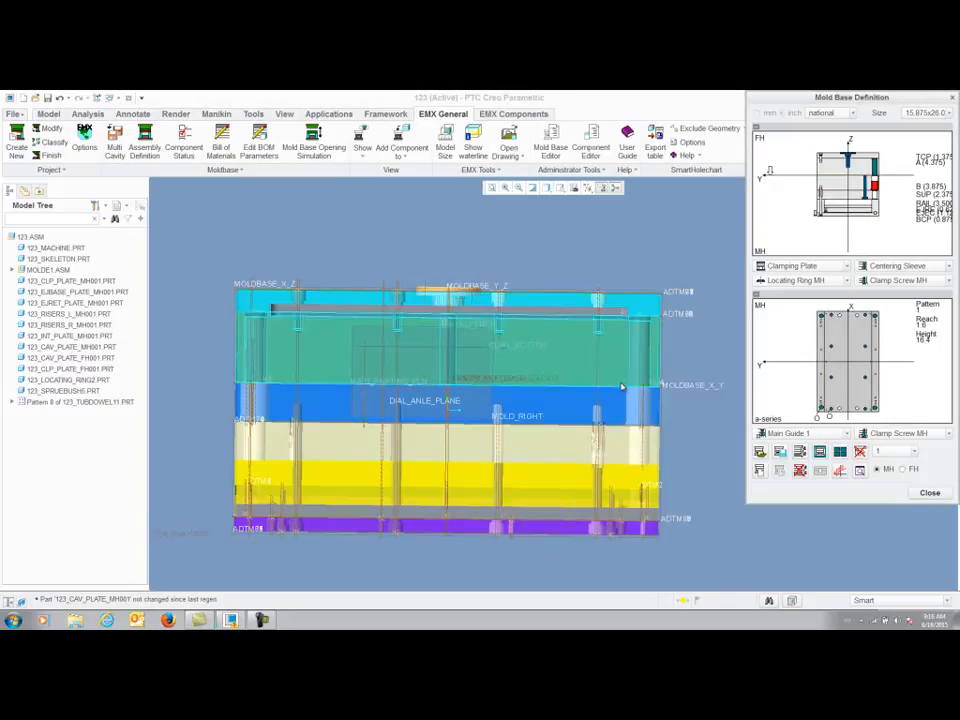
# Set the length of the straight guide bush in plate B to 2-7/8 inches.
pyautogui.hotkey('ctrl', 'd')
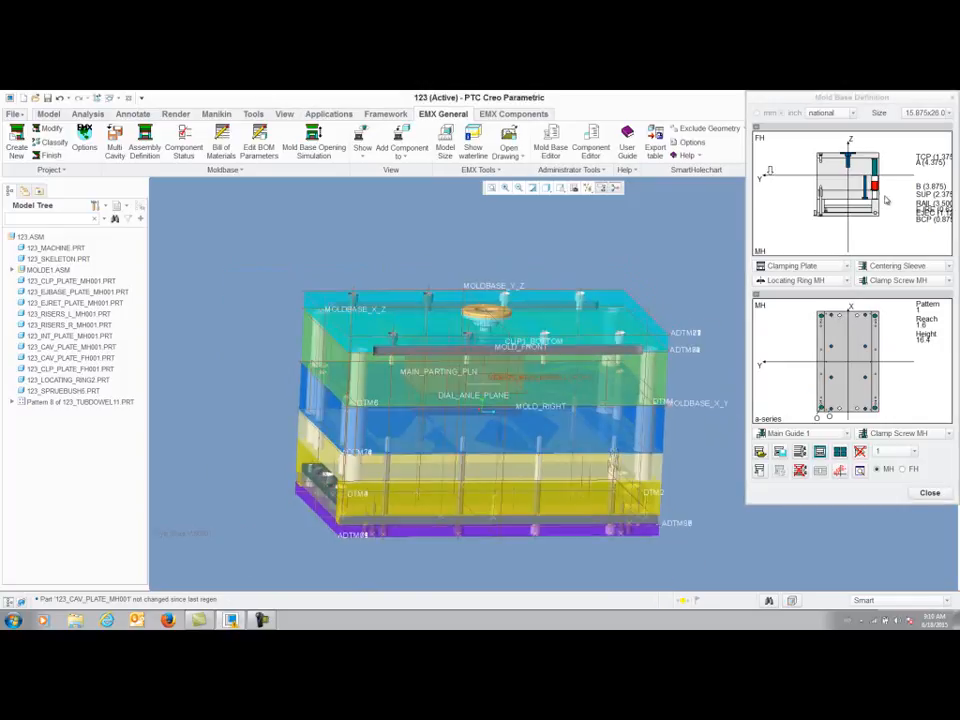
pyautogui.click(874, 186)
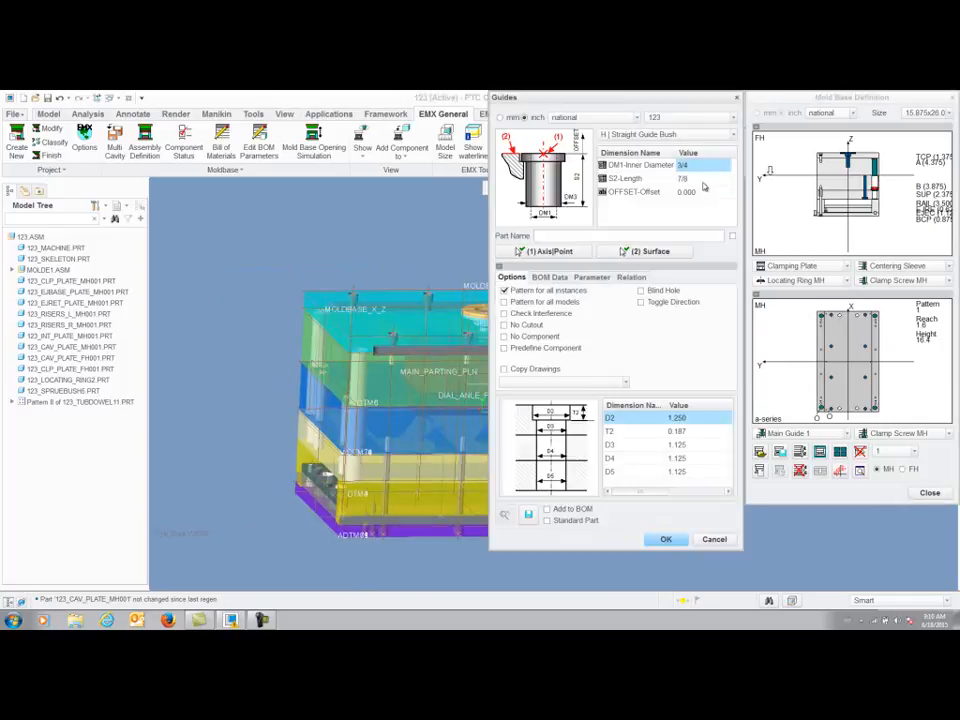
pyautogui.click(715, 179)
pyautogui.click(729, 181)
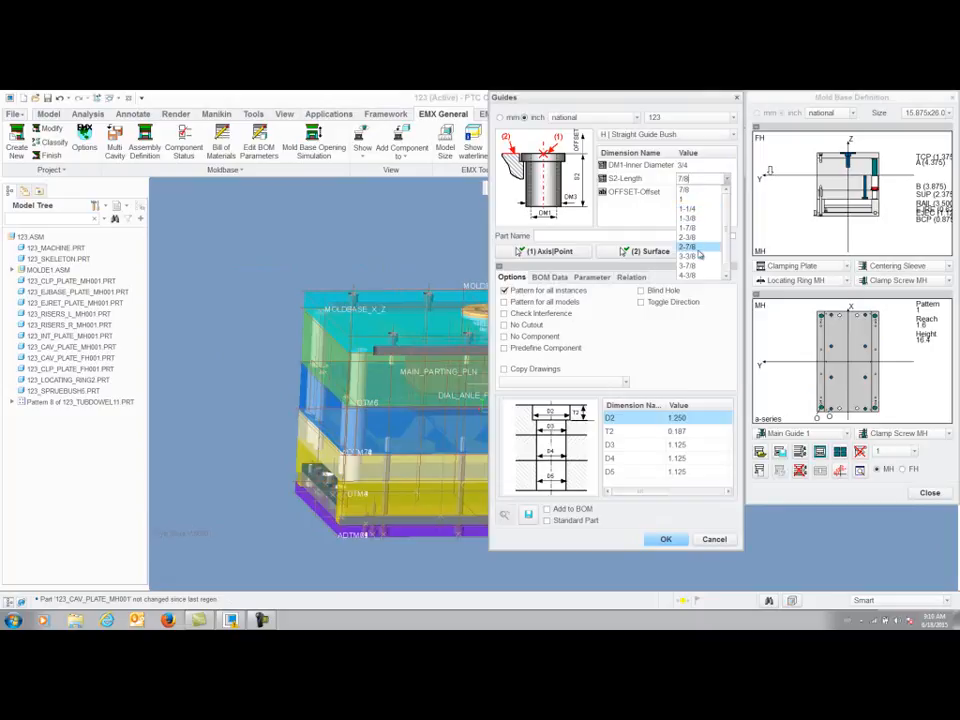
pyautogui.click(692, 246)
pyautogui.click(667, 540)
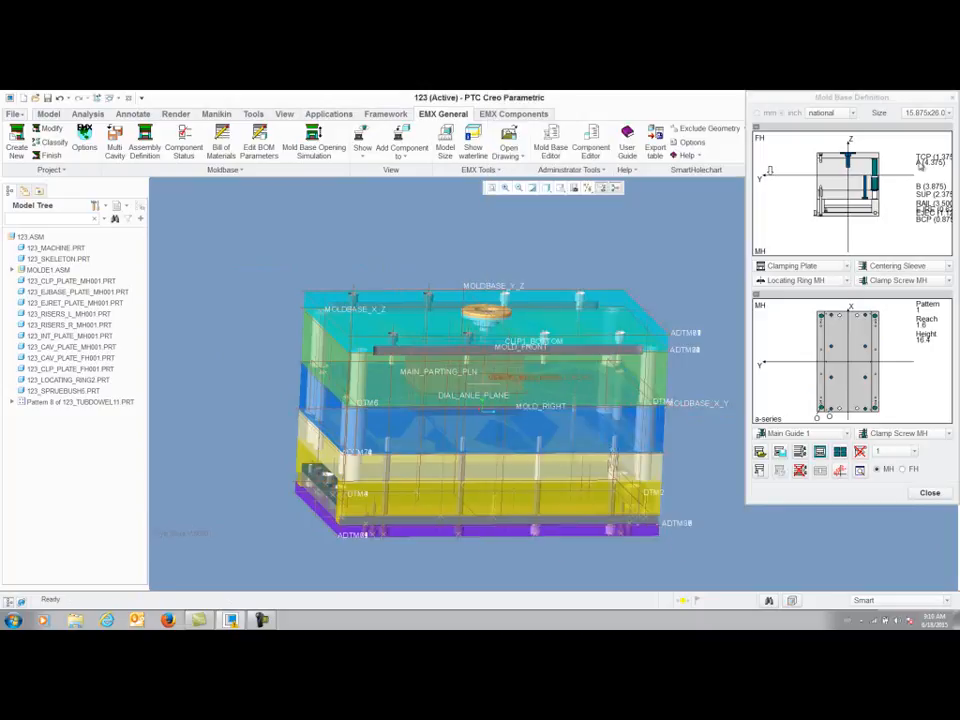
# Set the length of the straight leader pin in plate A to 7-5/8 inches.
pyautogui.click(876, 166)
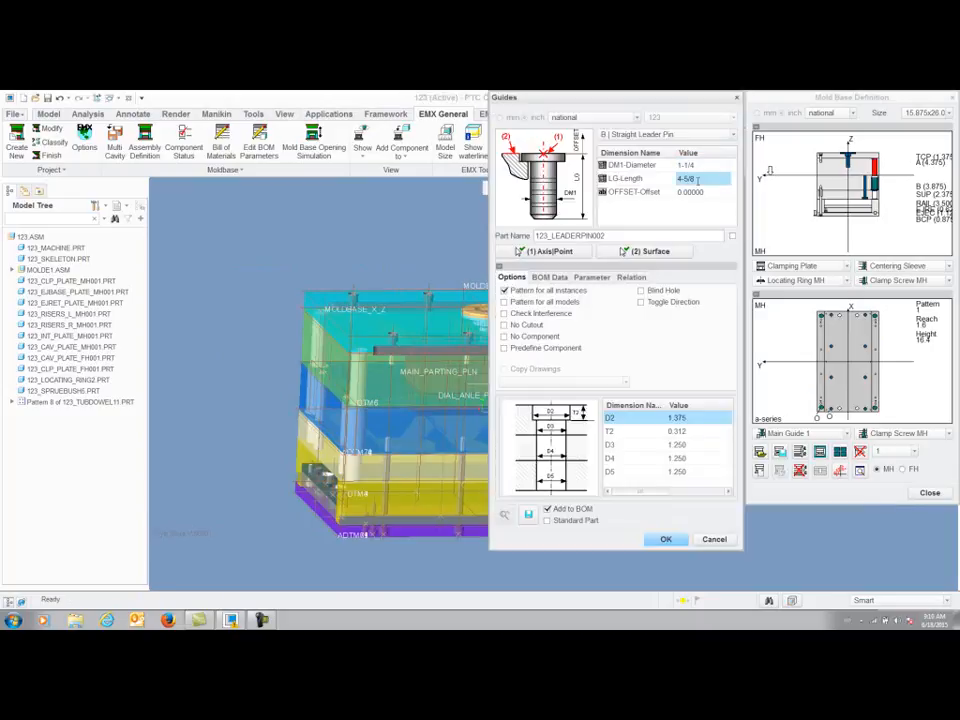
pyautogui.click(727, 181)
pyautogui.click(700, 272)
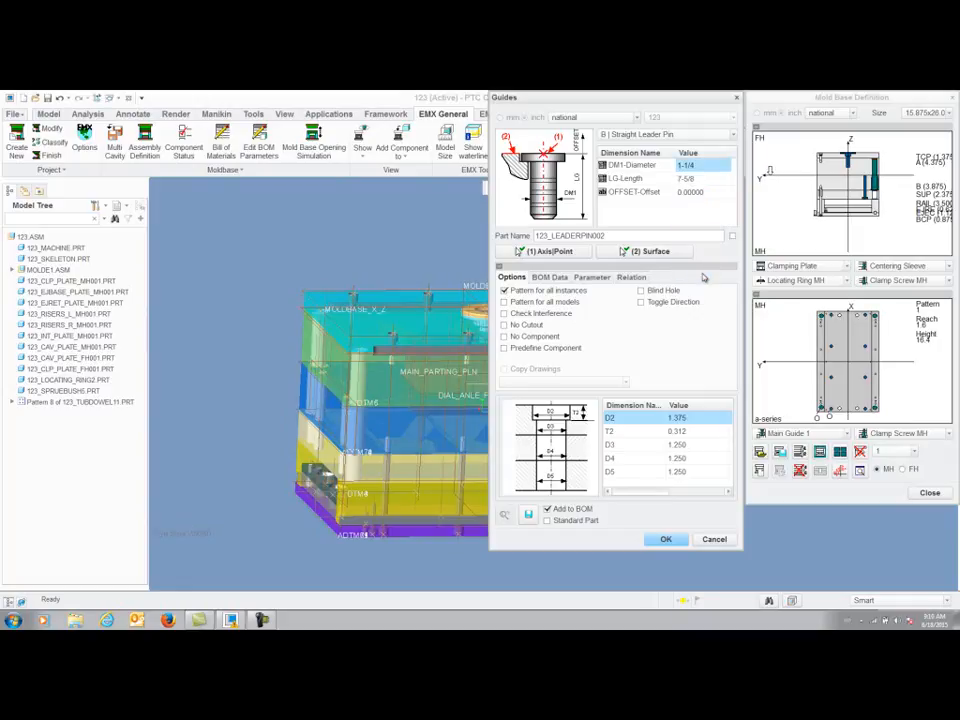
pyautogui.click(665, 539)
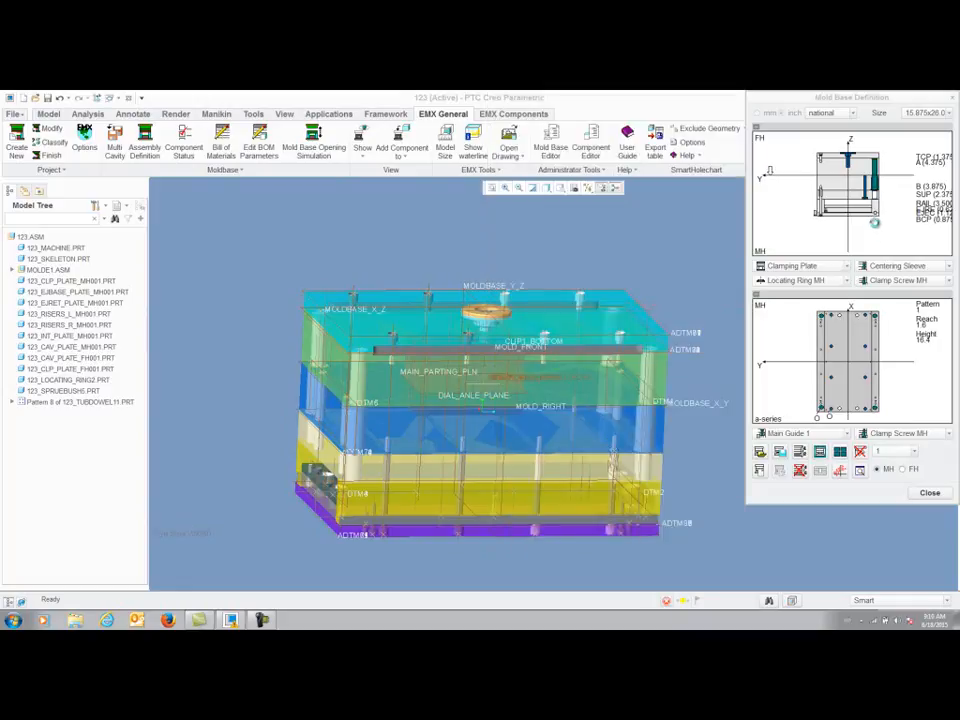
# Set the thickness of the rail risers to 4-1/2 inches.
pyautogui.click(876, 211)
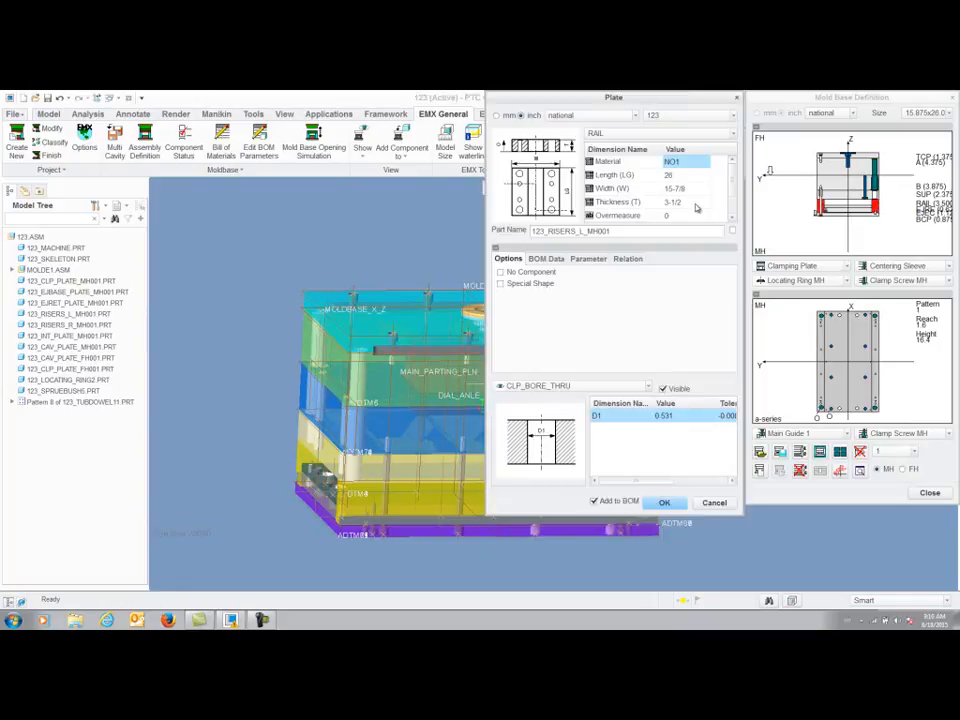
pyautogui.click(690, 202)
pyautogui.click(706, 202)
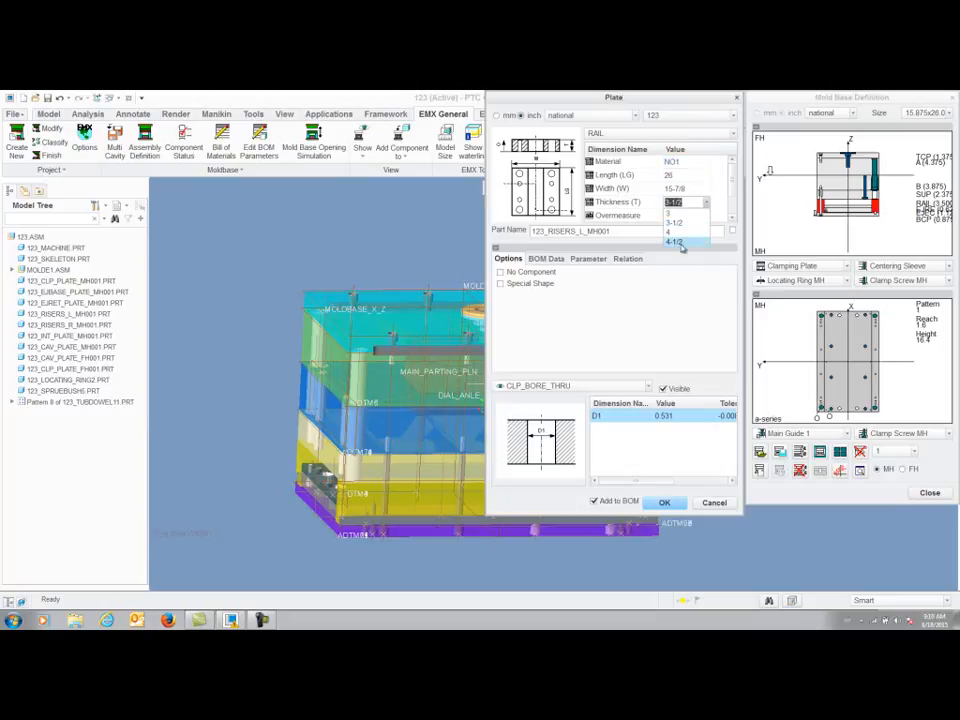
pyautogui.click(680, 243)
pyautogui.click(664, 502)
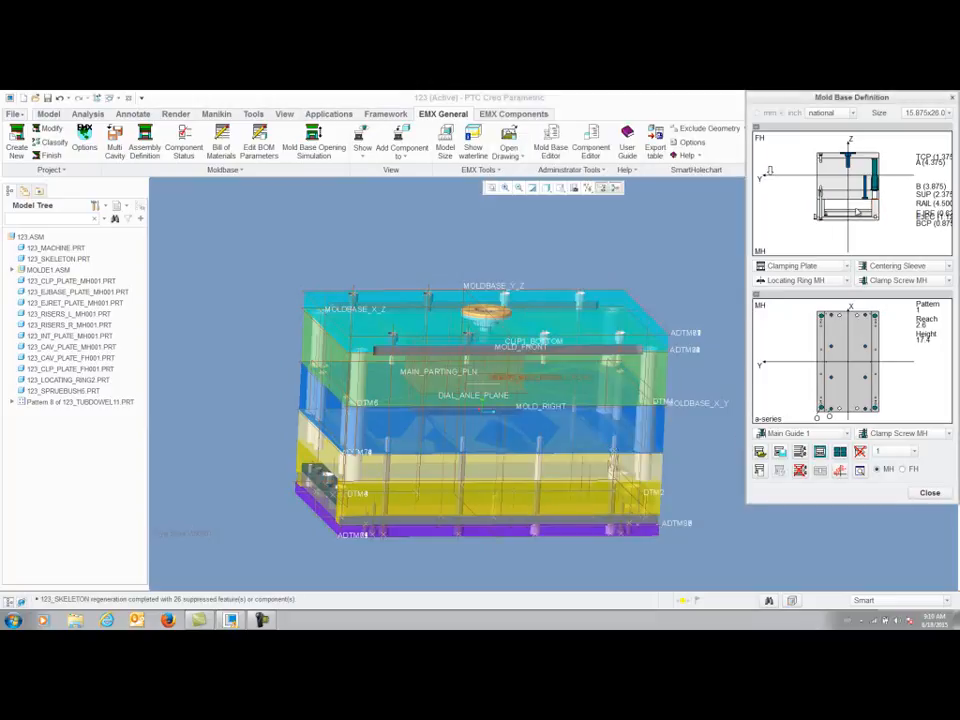
pyautogui.moveTo(534, 402); pyautogui.dragTo(652, 392, button='middle')
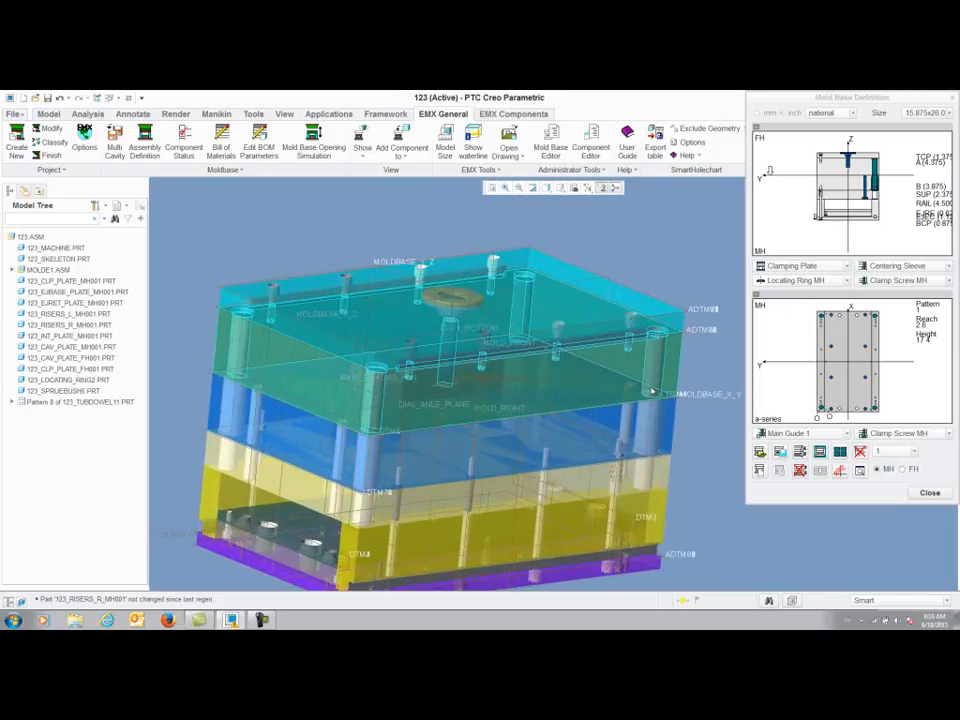
# Define a rectangular cavity pattern with automatic recalculation, a quantity of 2 in X and an X pattern size of 1.
pyautogui.click(839, 453)
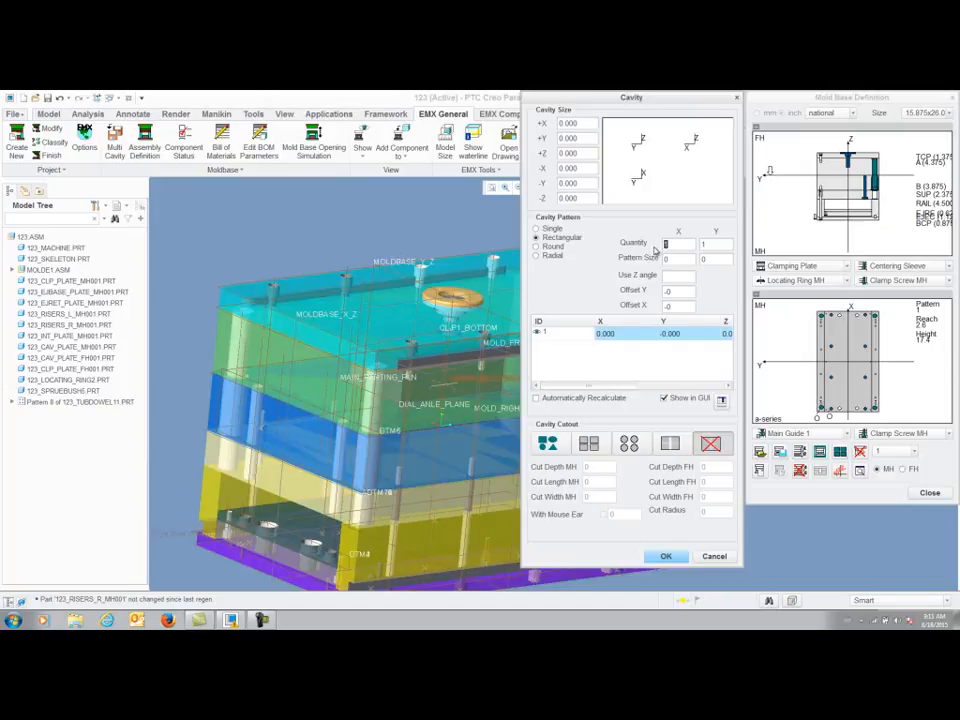
pyautogui.click(576, 401)
pyautogui.moveTo(669, 245); pyautogui.dragTo(652, 247)
pyautogui.write('2')
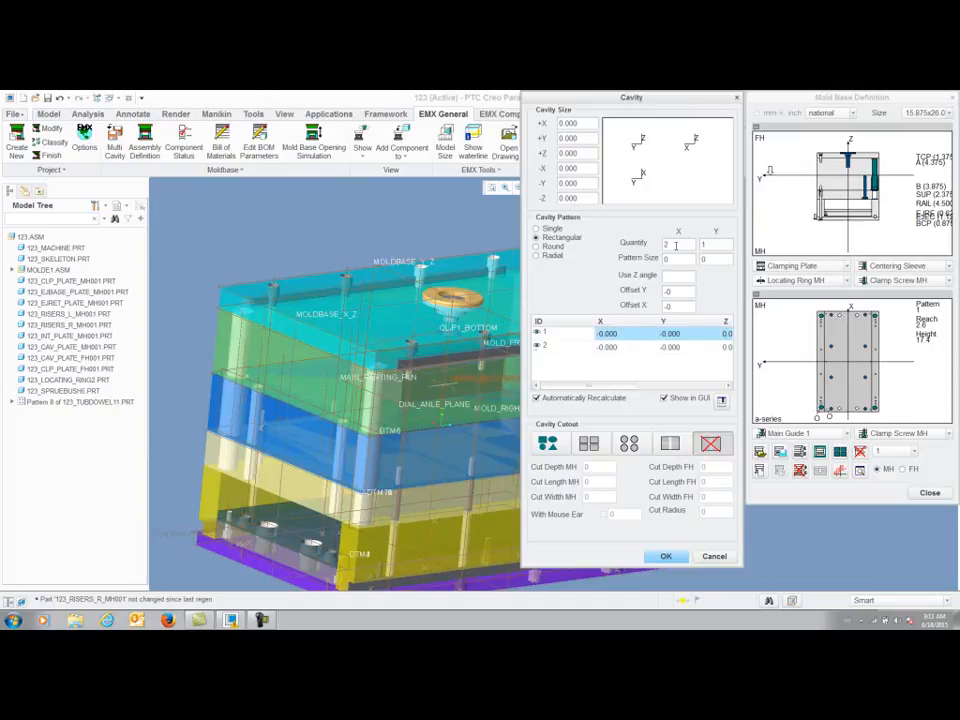
pyautogui.click(622, 334)
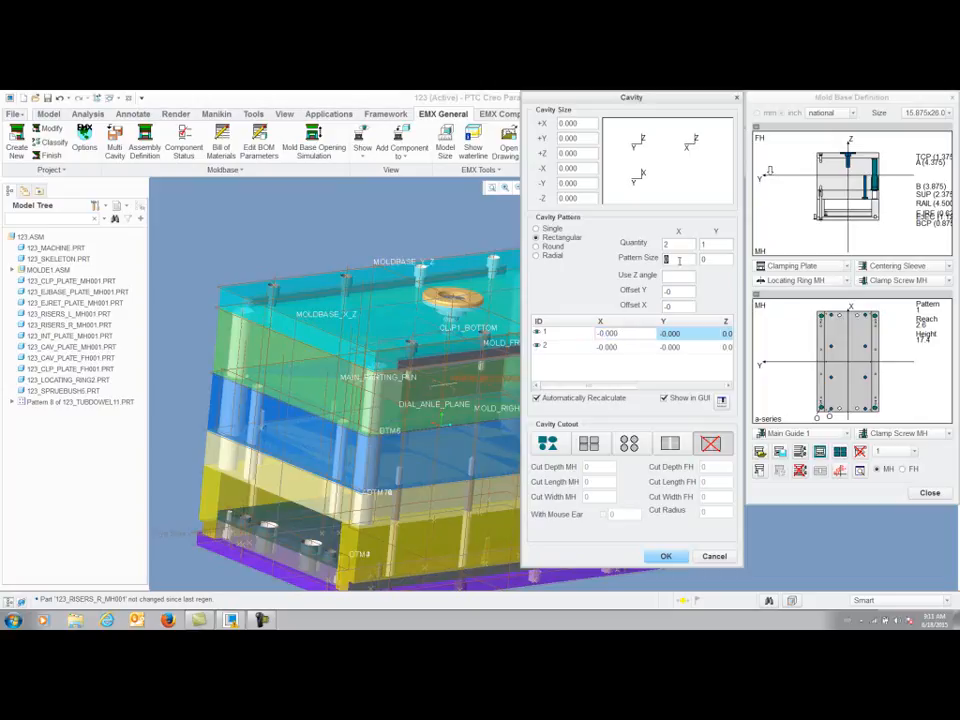
pyautogui.write('1')
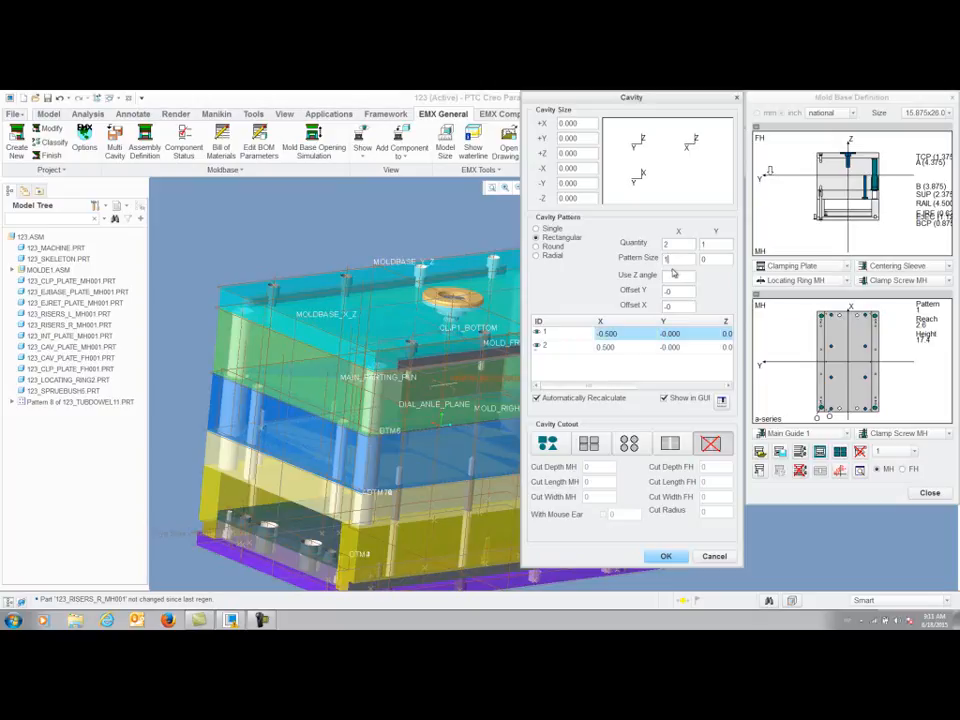
# Set the first cavity's X position to -5.862 and offset the second cavity to the opposite side in X.
pyautogui.click(631, 334)
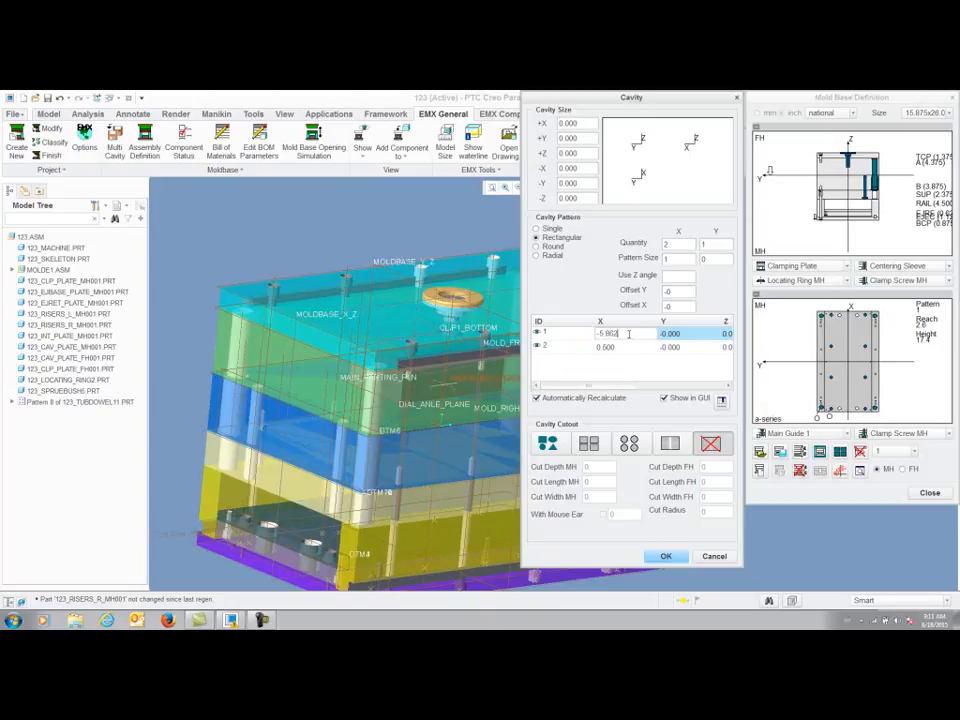
pyautogui.click(624, 347)
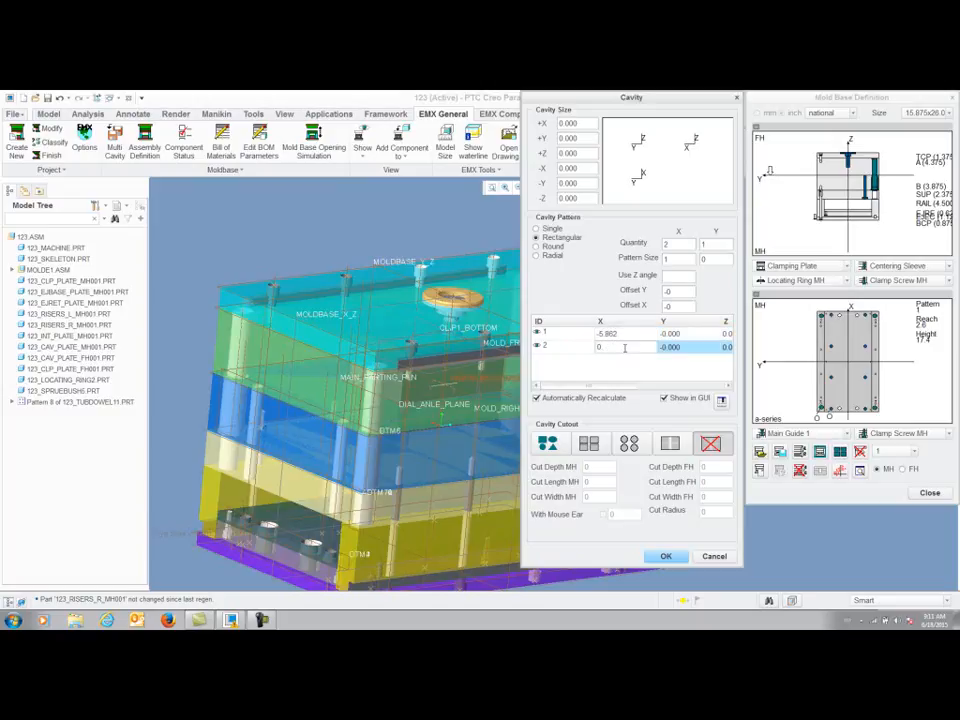
pyautogui.write('5.88')
# Rotate the second cavity 180 degrees about Z, apply the cavity pattern and finish the mold base definition.
pyautogui.moveTo(614, 383); pyautogui.dragTo(706, 382)
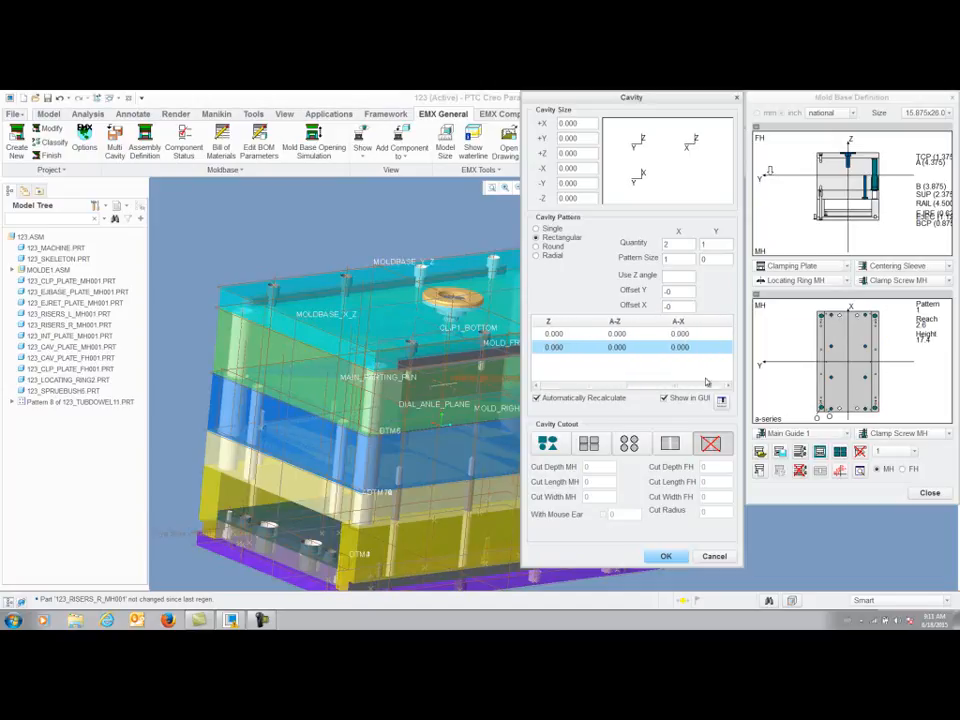
pyautogui.click(651, 347)
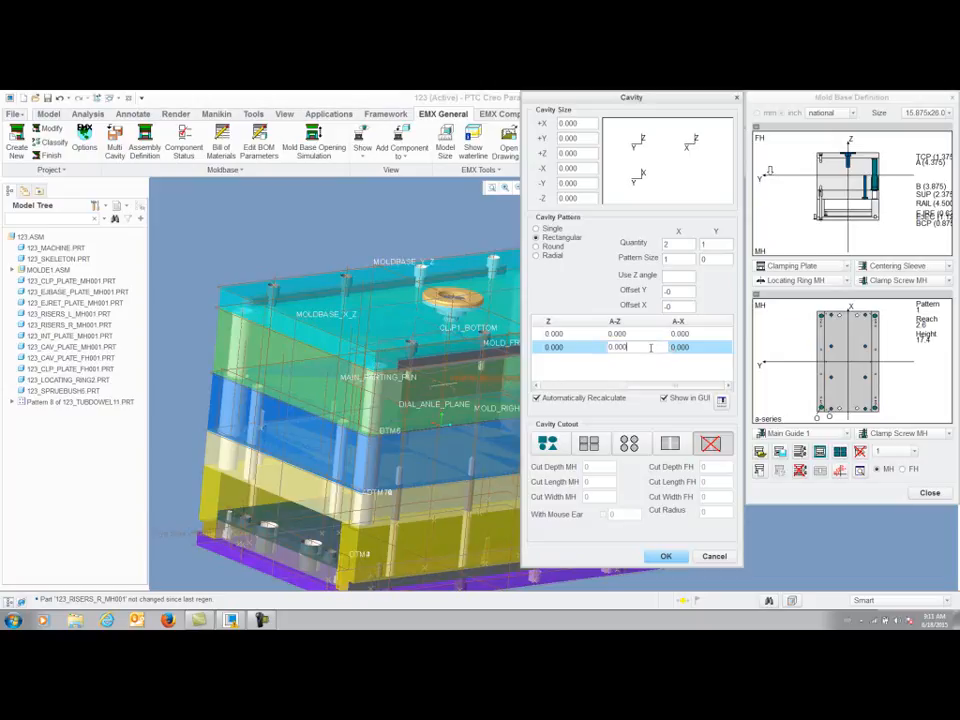
pyautogui.doubleClick(651, 348)
pyautogui.write('180')
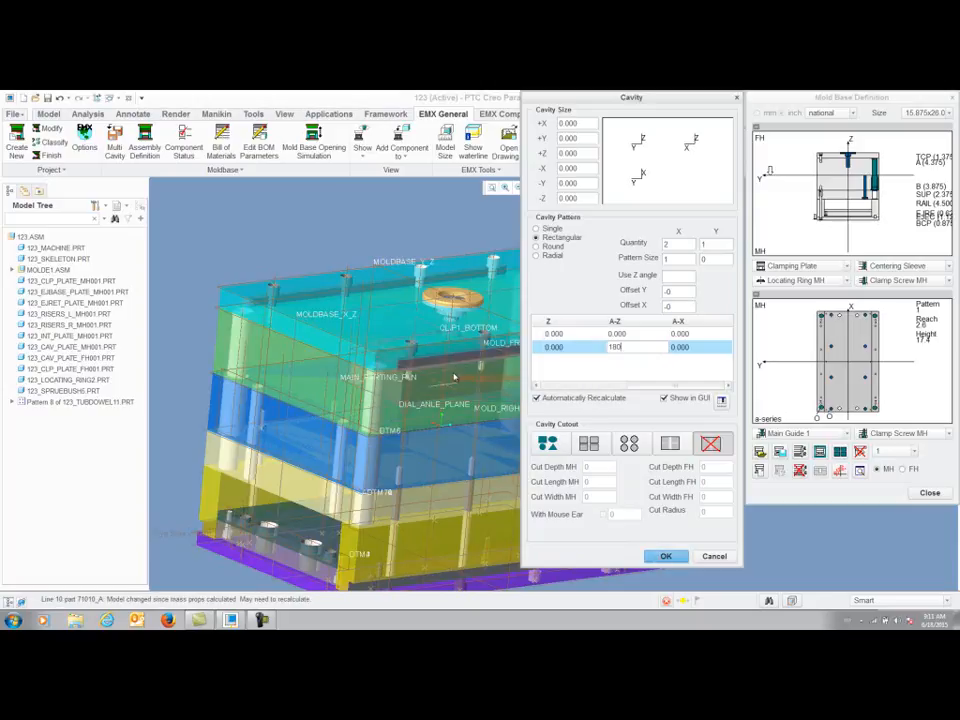
pyautogui.moveTo(475, 386); pyautogui.dragTo(452, 384, button='middle')
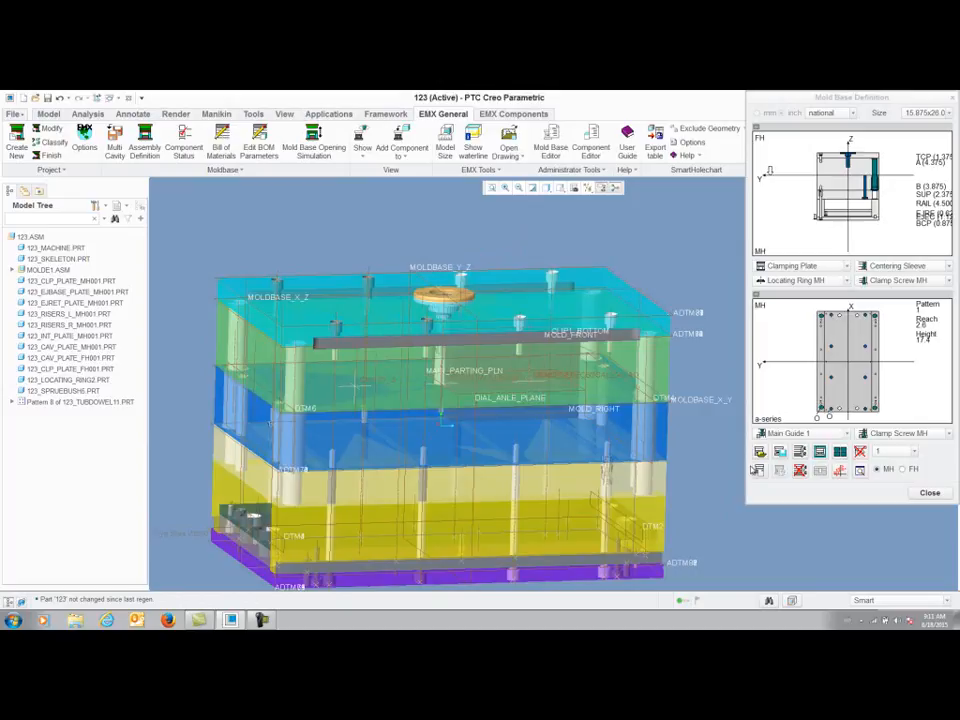
pyautogui.click(925, 492)
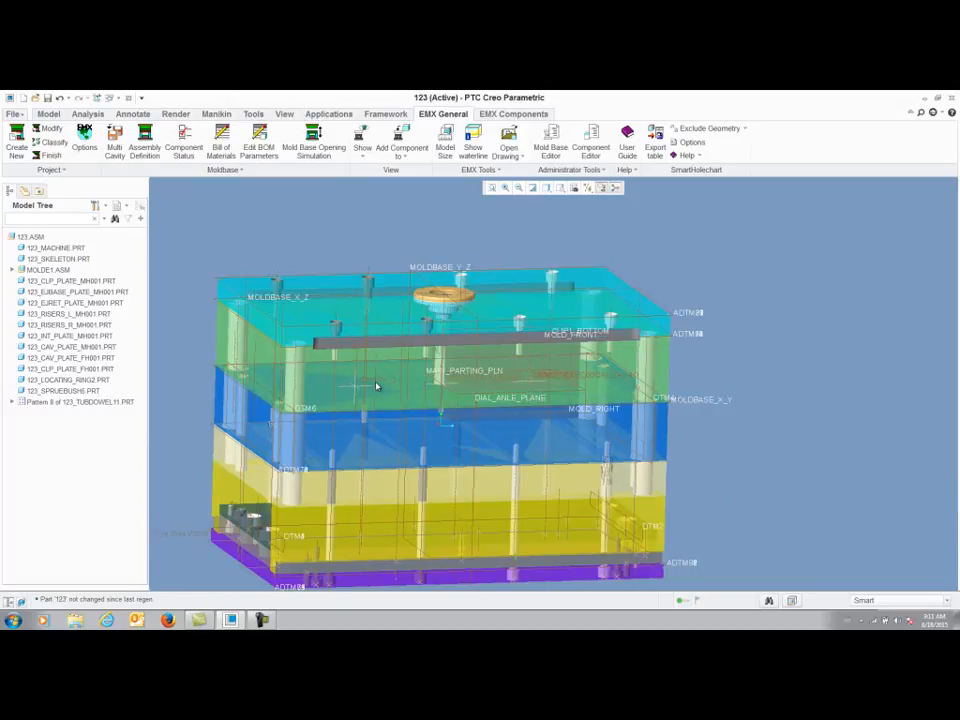
# Bring the in-session assembly molde1.asm into the mold base as another component.
pyautogui.click(48, 113)
pyautogui.click(126, 142)
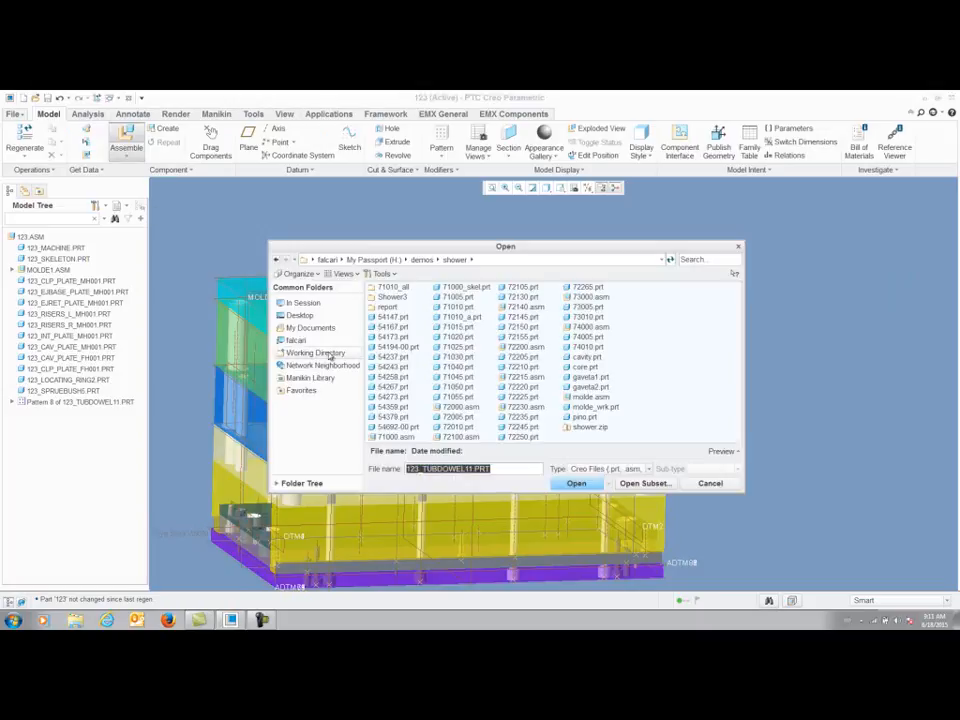
pyautogui.click(302, 302)
pyautogui.moveTo(547, 440); pyautogui.dragTo(702, 443)
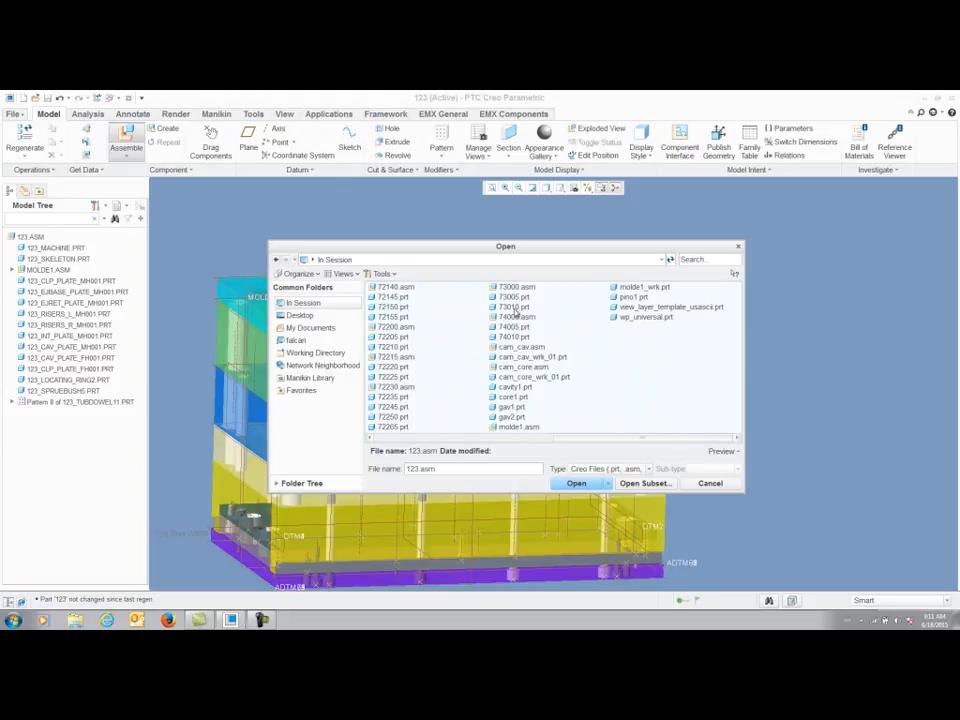
pyautogui.doubleClick(518, 427)
# Constrain the new MOLDE1 assembly by making its coordinate system coincident with the second cavity's coordinate system.
pyautogui.moveTo(608, 331); pyautogui.dragTo(709, 375, button='middle')
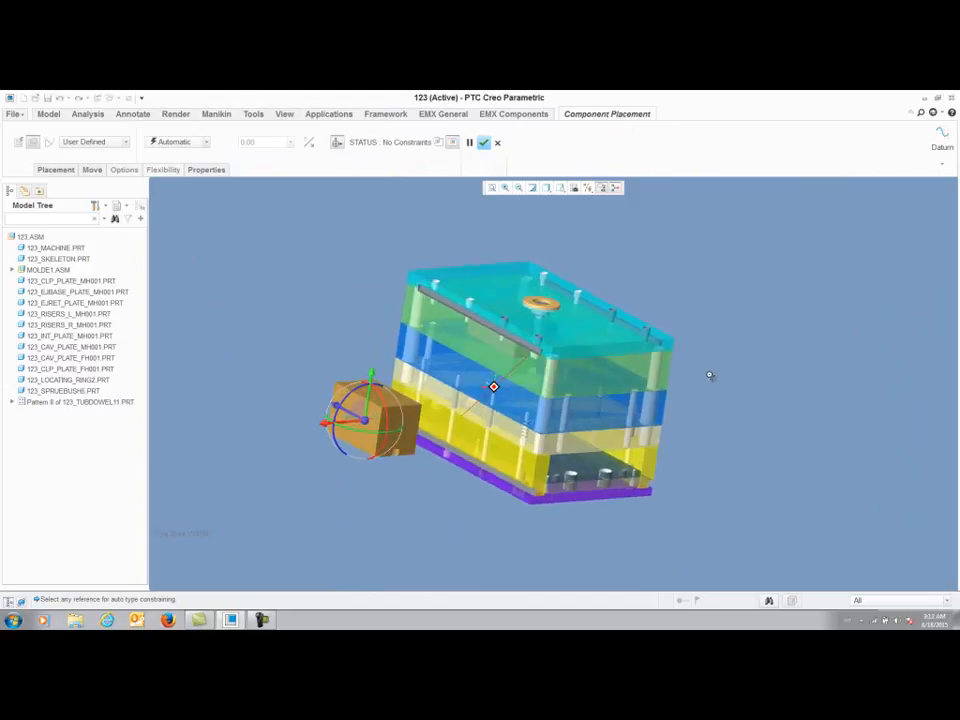
pyautogui.click(854, 601)
pyautogui.click(890, 527)
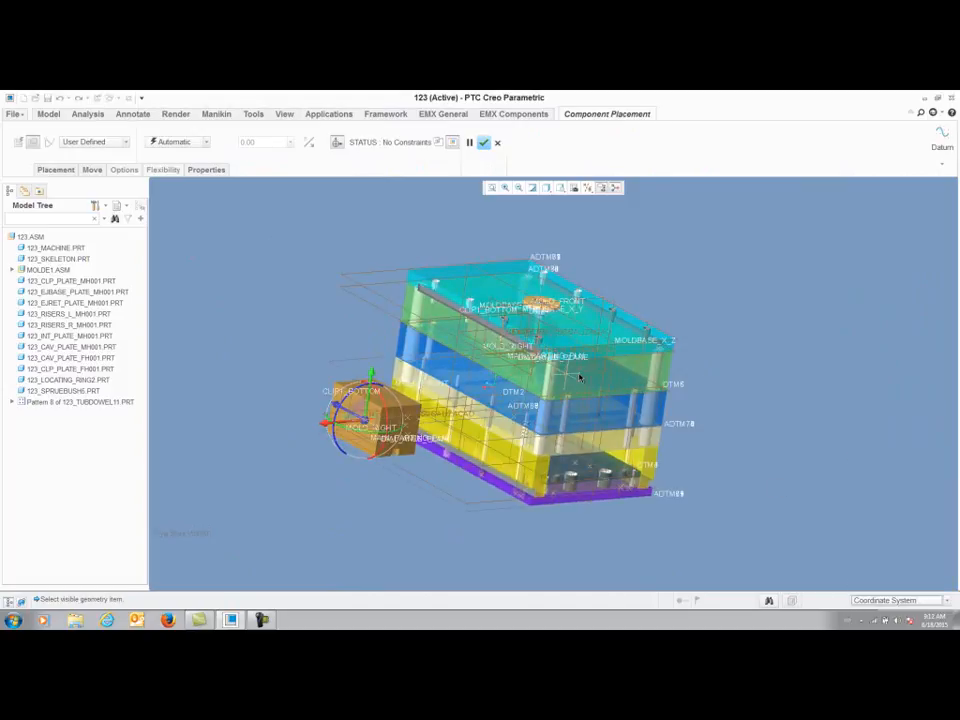
pyautogui.scroll(-3, 381, 427)
pyautogui.click(402, 414)
pyautogui.click(417, 415)
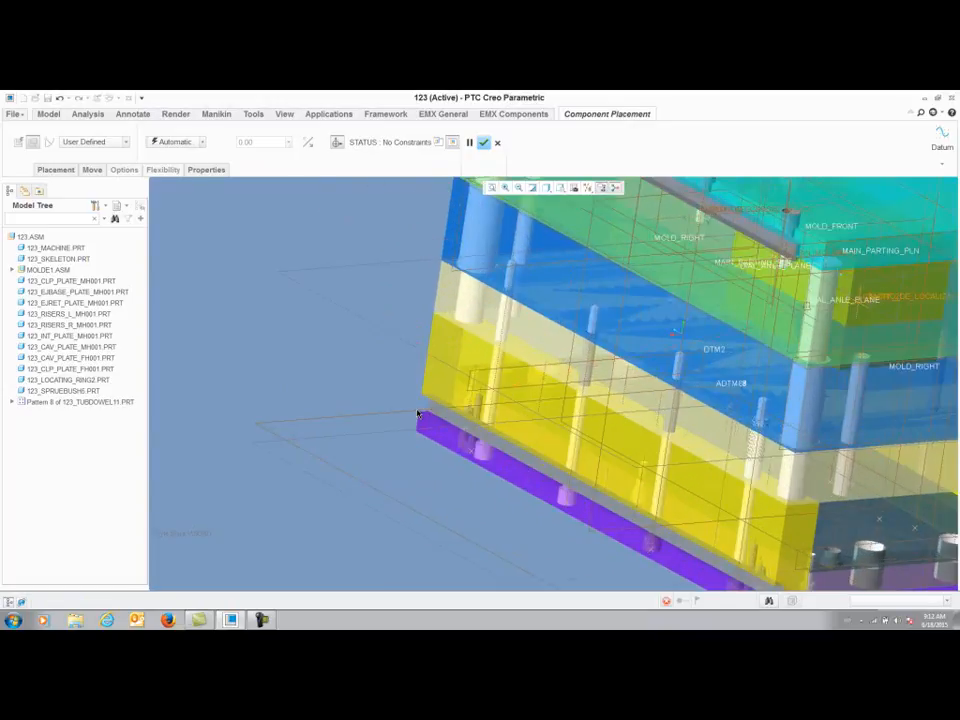
pyautogui.scroll(3, 418, 417)
pyautogui.click(491, 142)
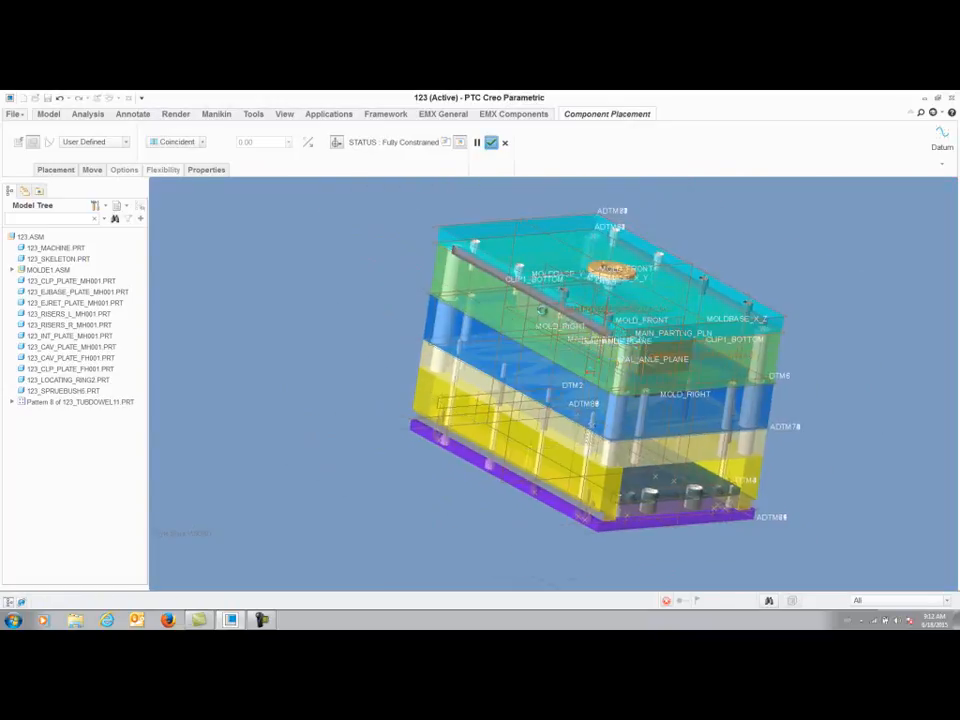
# Create a new display style named Style0001 and choose wireframe as its component display method.
pyautogui.moveTo(596, 369)
pyautogui.mouseDown(button='middle')
pyautogui.moveTo(577, 346)
pyautogui.moveTo(682, 375)
pyautogui.moveTo(598, 385)
pyautogui.mouseUp(button='middle')
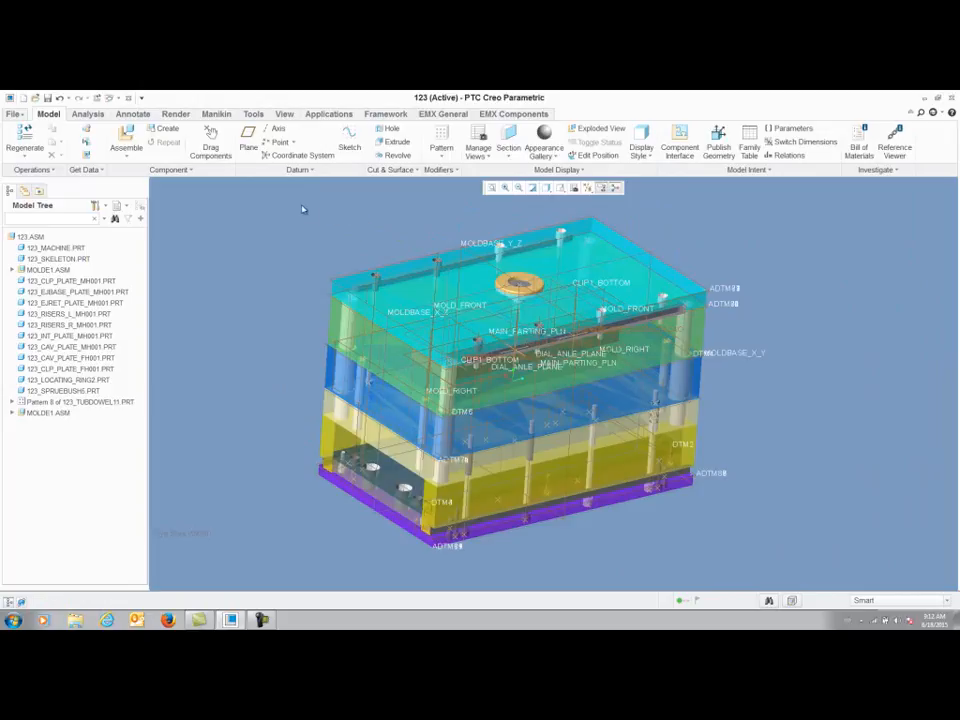
pyautogui.click(574, 188)
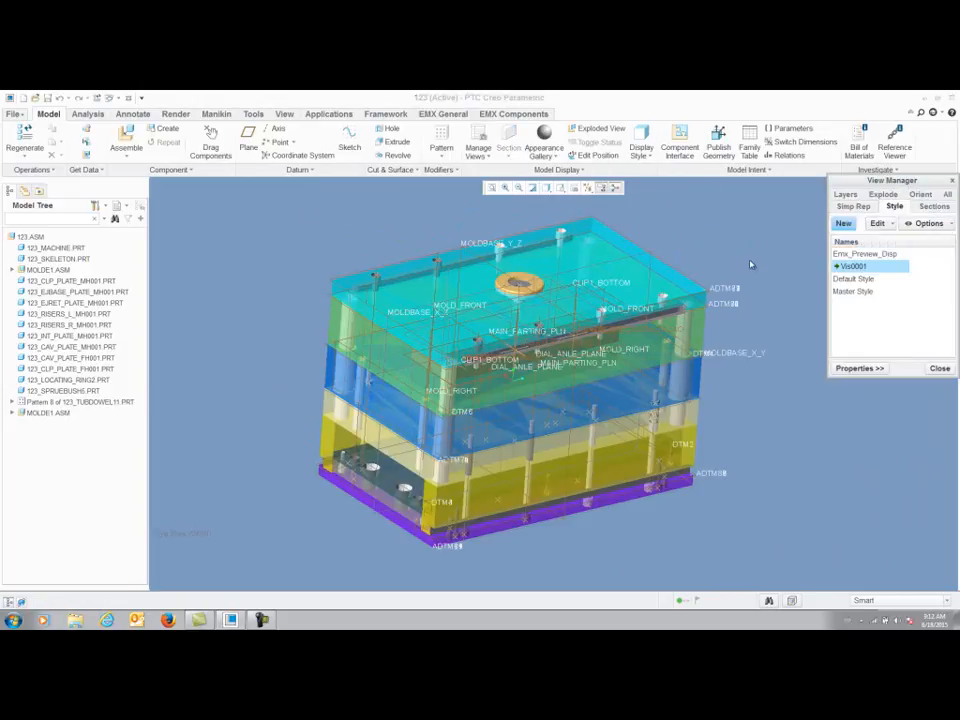
pyautogui.click(846, 223)
pyautogui.press('Return')
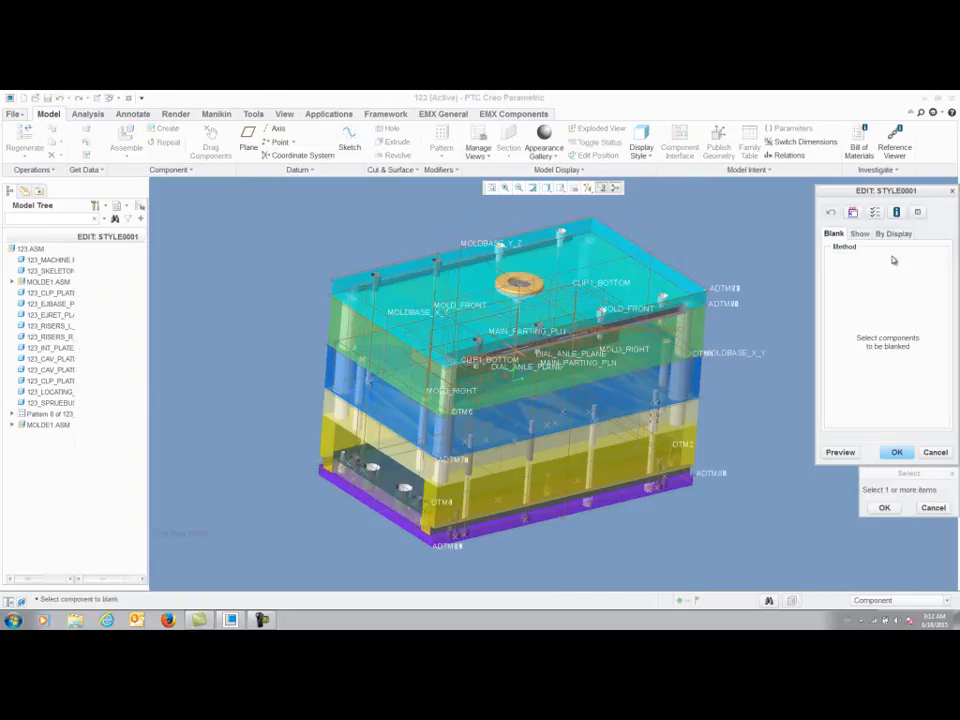
pyautogui.click(862, 233)
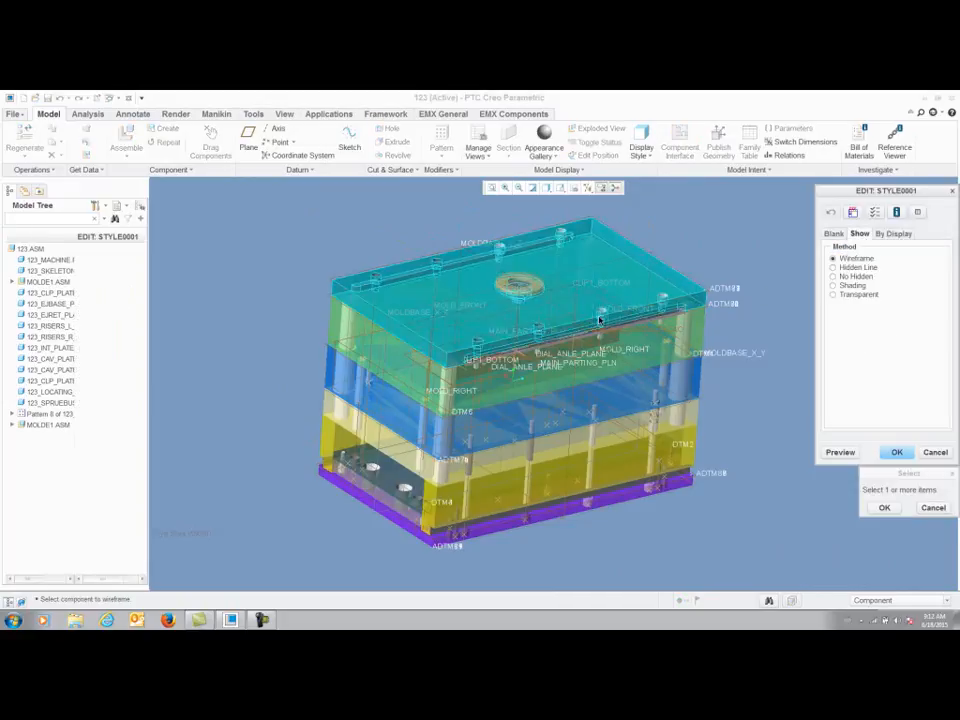
# Assign wireframe display to the clamping, cavity, intermediate, riser and ejector plates of the mold base.
pyautogui.click(345, 318)
pyautogui.keyDown('ctrl'); pyautogui.click(342, 330); pyautogui.keyUp('ctrl')
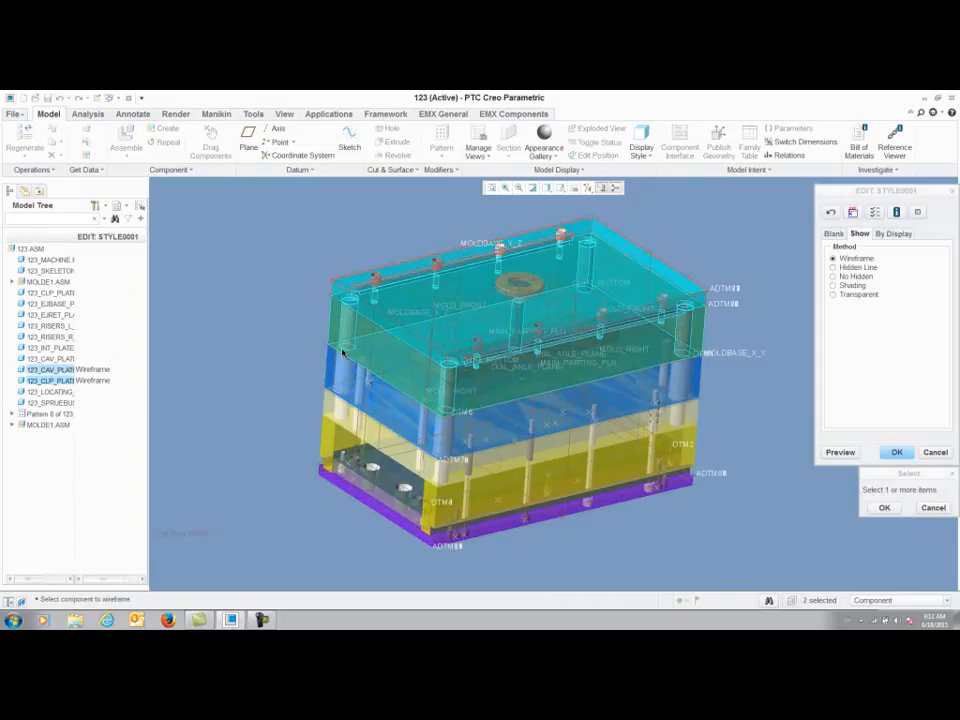
pyautogui.keyDown('ctrl'); pyautogui.click(339, 392); pyautogui.keyUp('ctrl')
pyautogui.keyDown('ctrl'); pyautogui.click(333, 403); pyautogui.keyUp('ctrl')
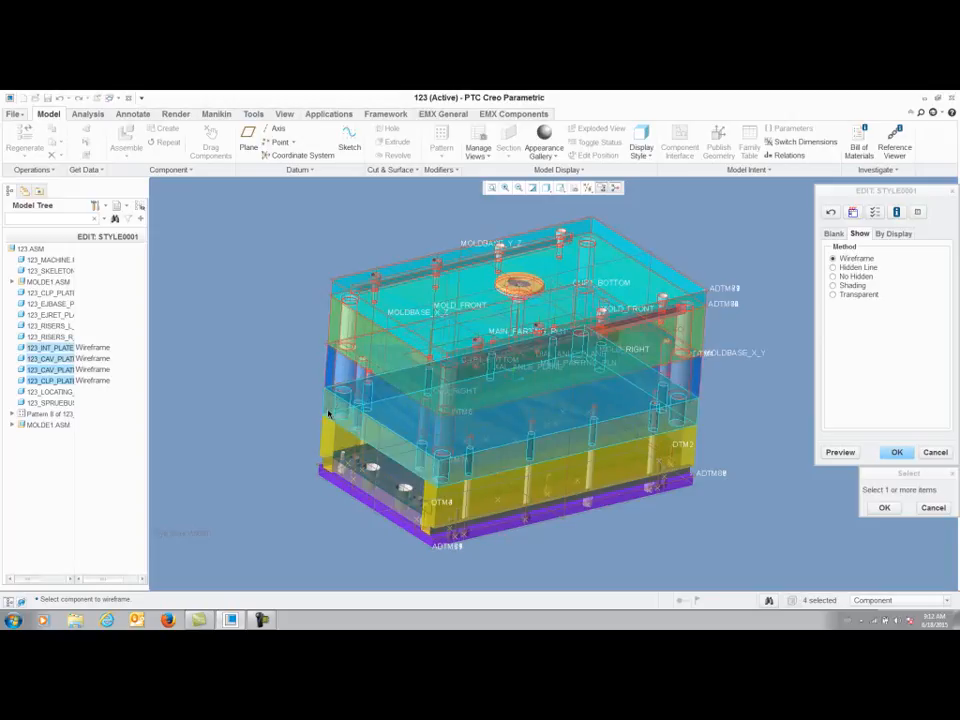
pyautogui.keyDown('ctrl'); pyautogui.click(328, 433); pyautogui.keyUp('ctrl')
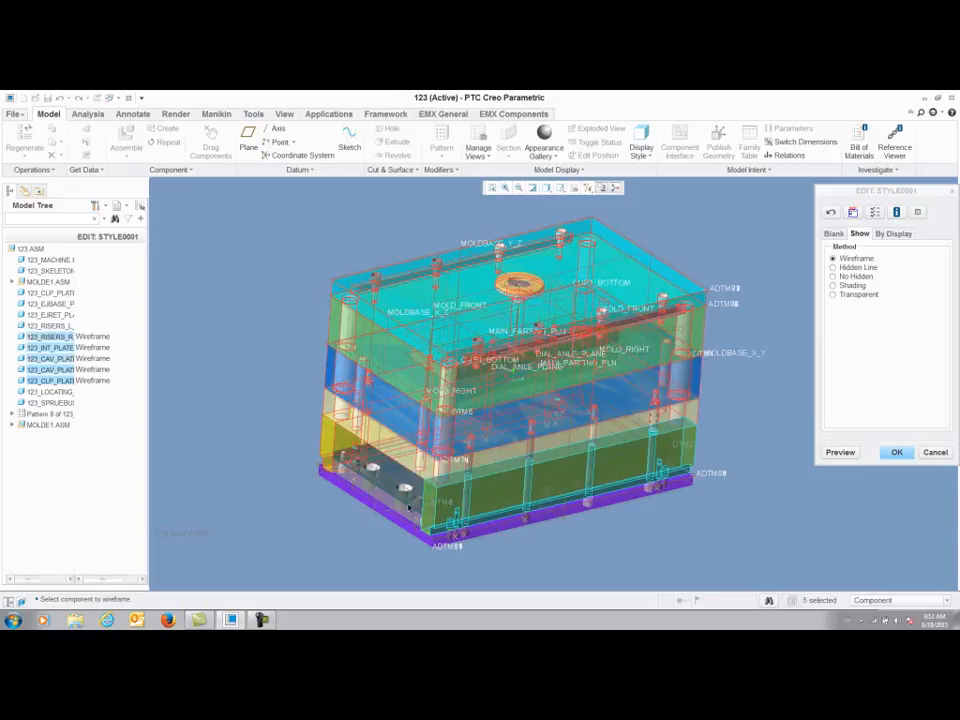
pyautogui.keyDown('ctrl'); pyautogui.click(389, 517); pyautogui.keyUp('ctrl')
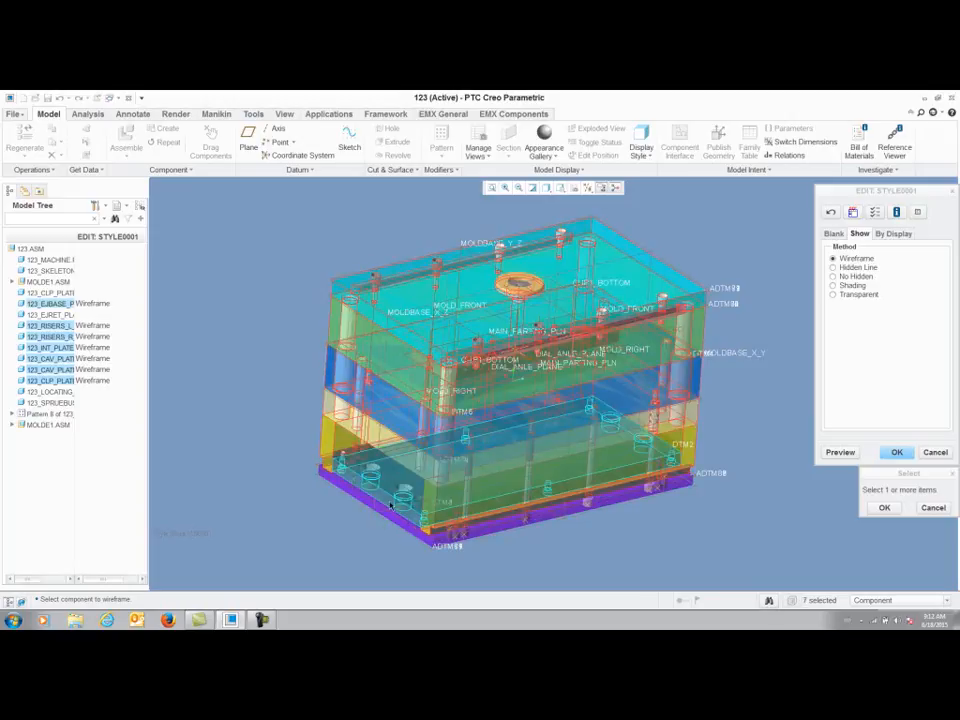
pyautogui.keyDown('ctrl'); pyautogui.click(388, 494); pyautogui.keyUp('ctrl')
pyautogui.keyDown('ctrl'); pyautogui.click(668, 489); pyautogui.keyUp('ctrl')
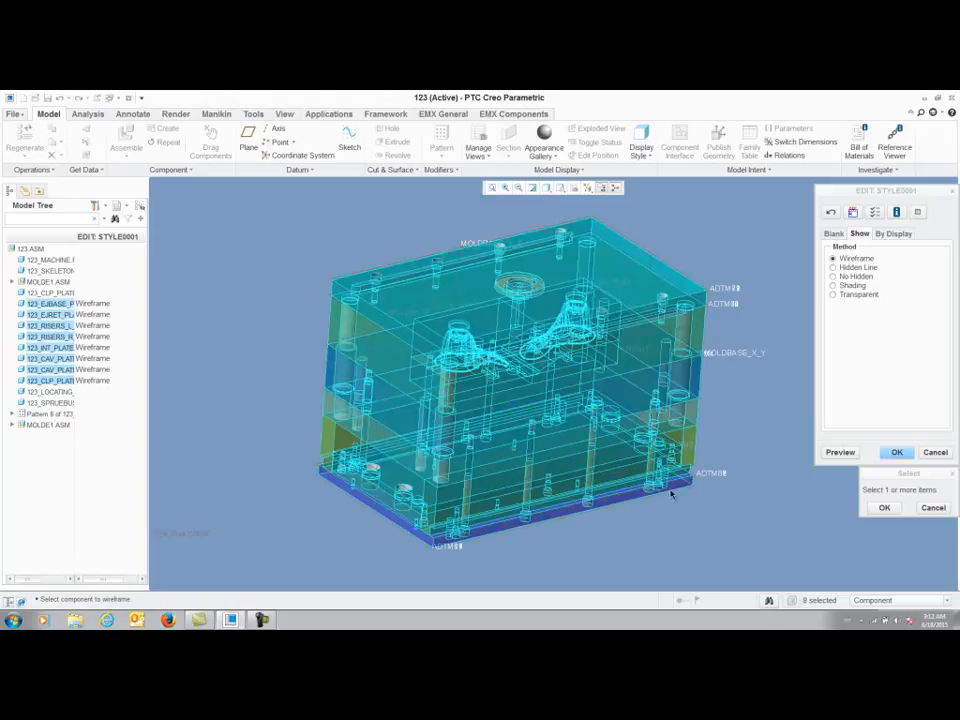
pyautogui.keyDown('ctrl'); pyautogui.click(677, 490); pyautogui.keyUp('ctrl')
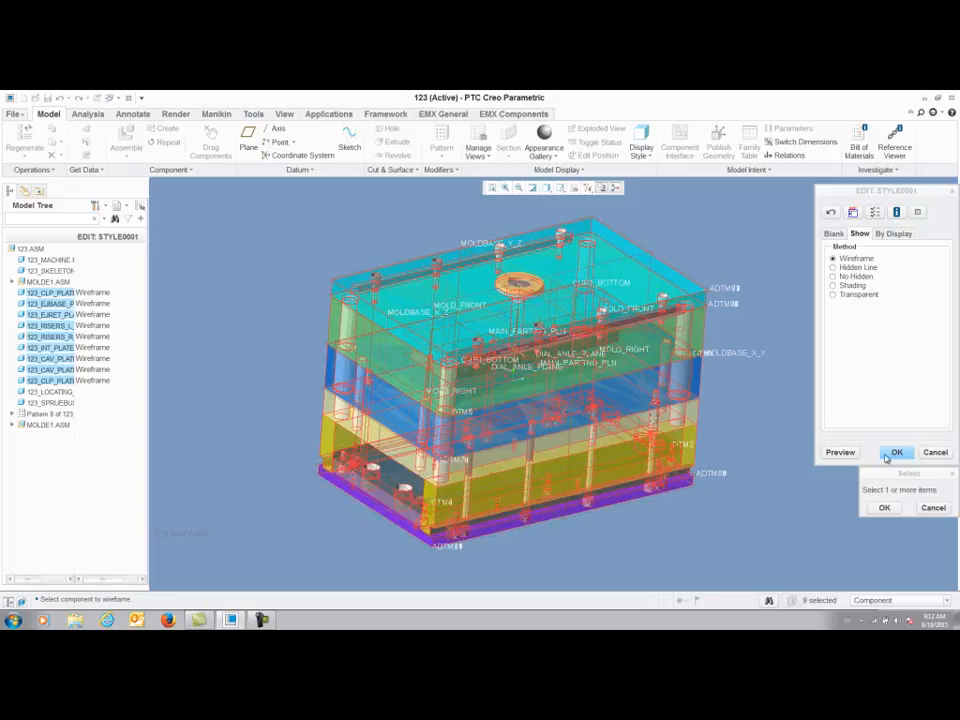
# Assign wireframe display to the workpiece, cavity and core parts in both MOLDE1 assemblies and apply the style.
pyautogui.click(12, 282)
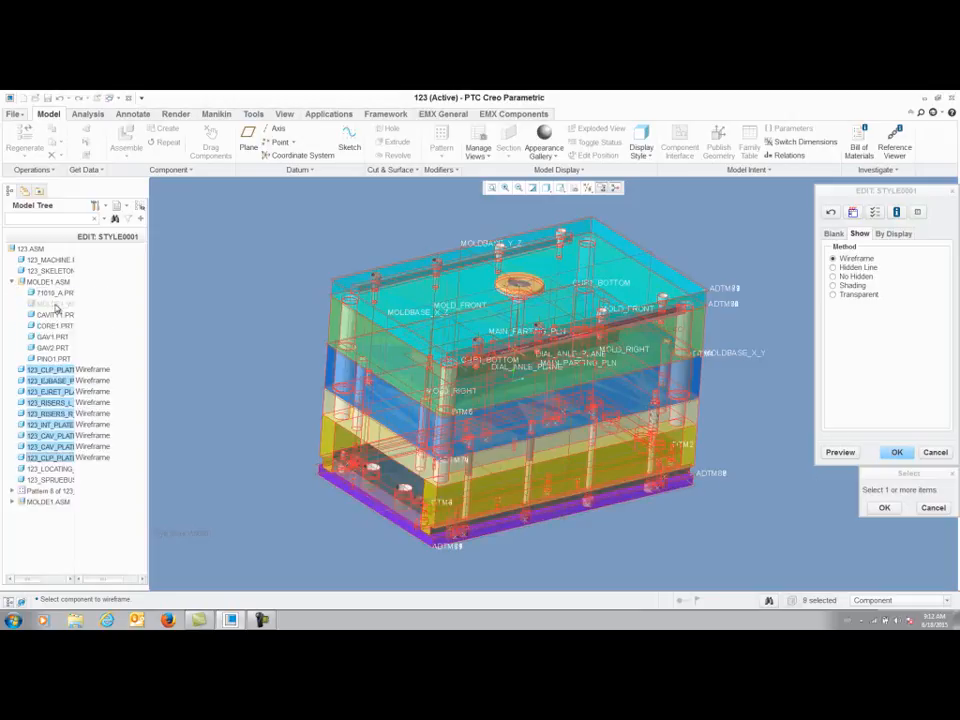
pyautogui.keyDown('ctrl'); pyautogui.click(55, 304); pyautogui.keyUp('ctrl')
pyautogui.keyDown('ctrl'); pyautogui.click(55, 315); pyautogui.keyUp('ctrl')
pyautogui.keyDown('ctrl'); pyautogui.click(55, 326); pyautogui.keyUp('ctrl')
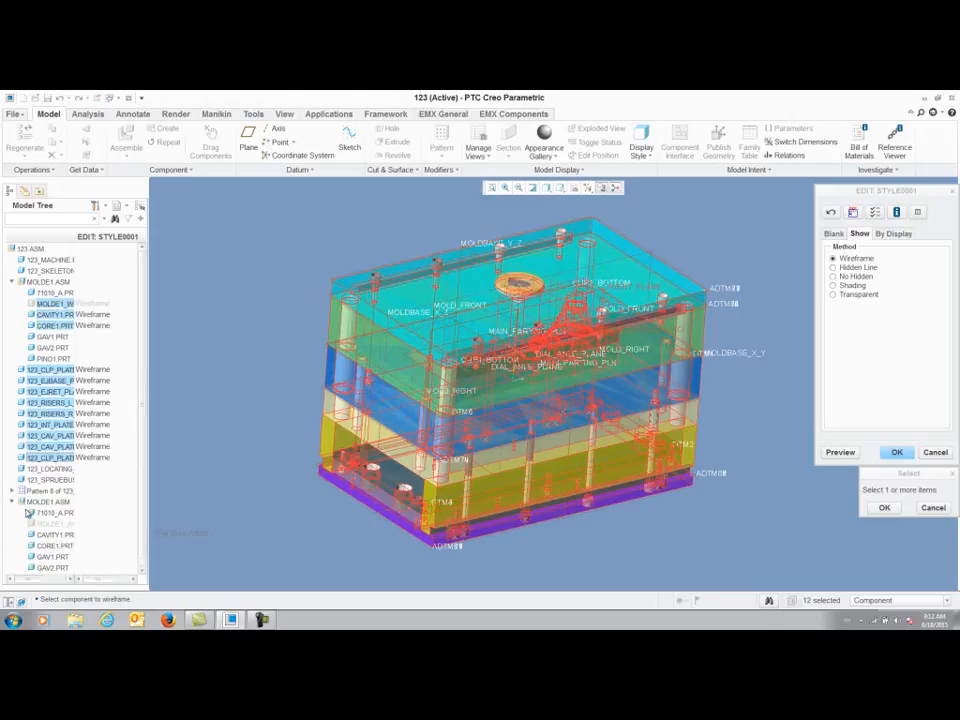
pyautogui.click(14, 503)
pyautogui.keyDown('ctrl'); pyautogui.click(55, 514); pyautogui.keyUp('ctrl')
pyautogui.keyDown('ctrl'); pyautogui.click(55, 525); pyautogui.keyUp('ctrl')
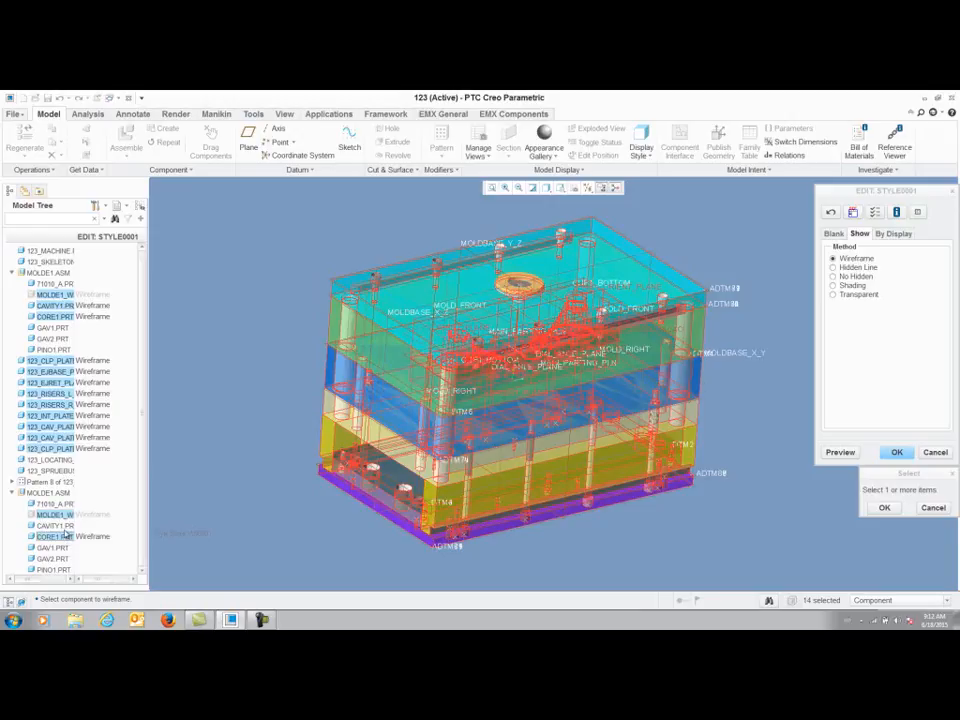
pyautogui.keyDown('ctrl'); pyautogui.click(55, 536); pyautogui.keyUp('ctrl')
pyautogui.click(897, 453)
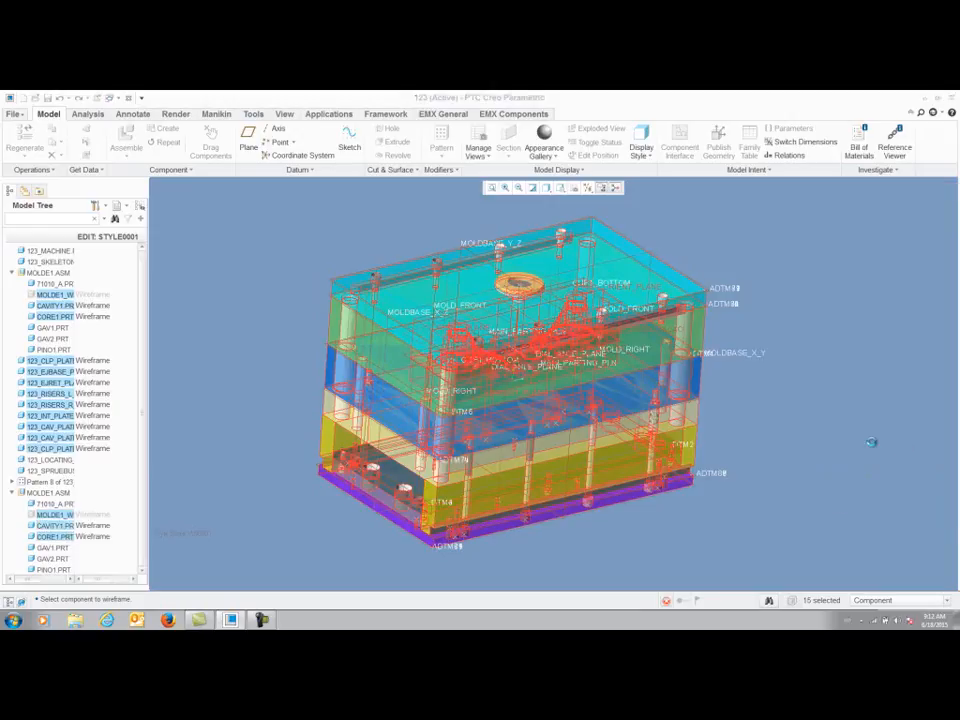
# Turn off the display of all datum axes, points, coordinate systems and planes, and close the view manager.
pyautogui.click(605, 187)
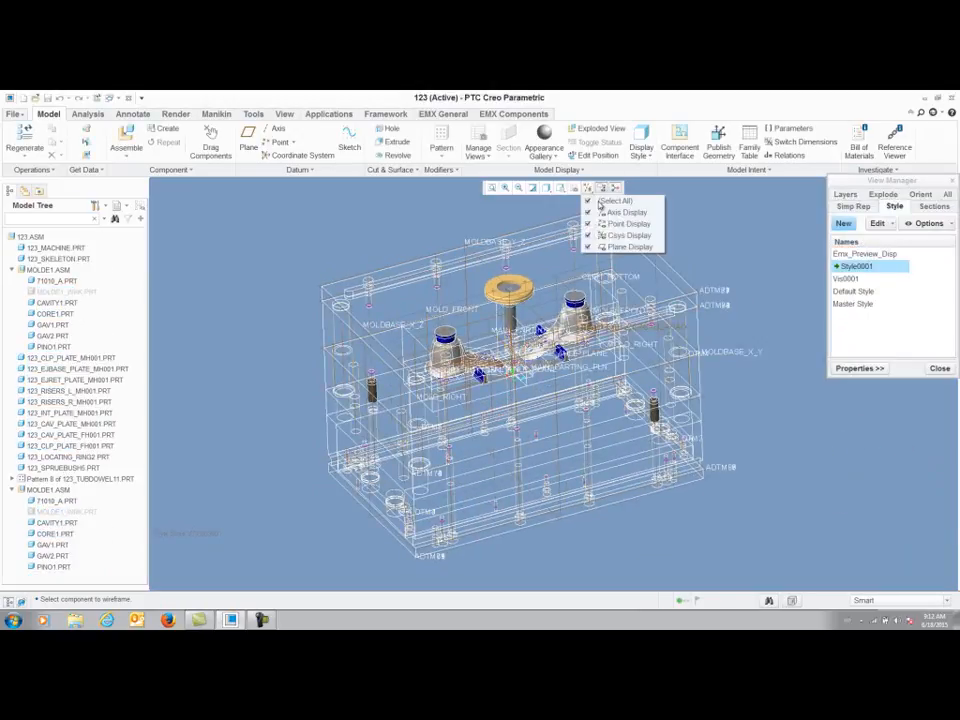
pyautogui.click(614, 199)
pyautogui.click(940, 368)
pyautogui.moveTo(808, 386)
pyautogui.mouseDown(button='middle')
pyautogui.moveTo(797, 360)
pyautogui.moveTo(759, 356)
pyautogui.moveTo(741, 377)
pyautogui.moveTo(756, 377)
pyautogui.moveTo(703, 386)
pyautogui.moveTo(694, 431)
pyautogui.mouseUp(button='middle')
pyautogui.scroll(1, 697, 430)
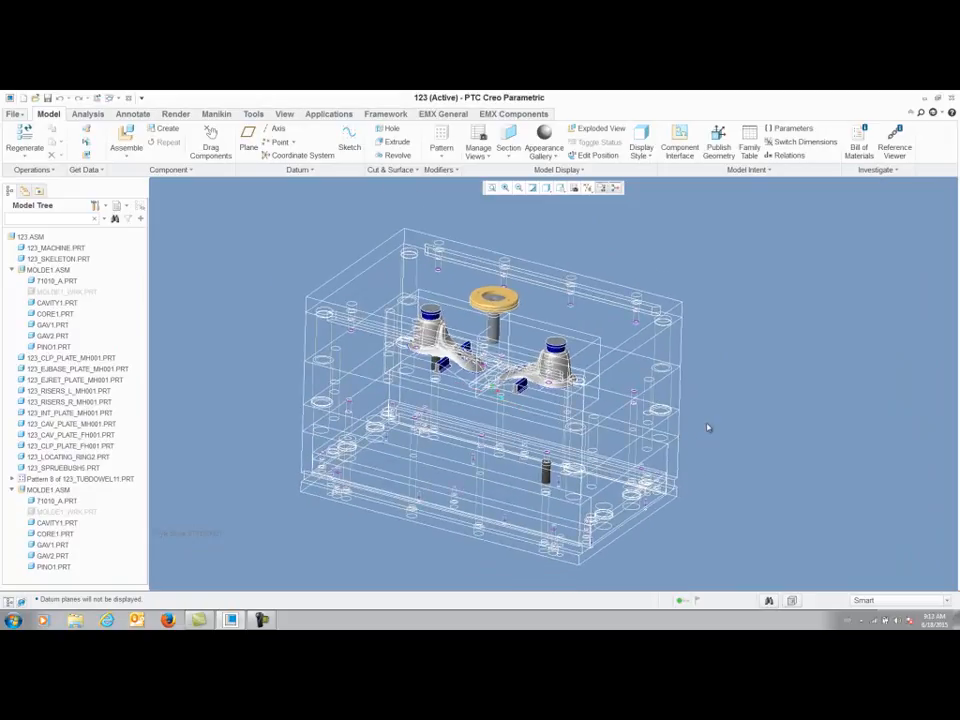
# Activate all available EMX component types for the mold base, including guide components, screws, stop system, dowel pins and ejector pins.
pyautogui.click(442, 113)
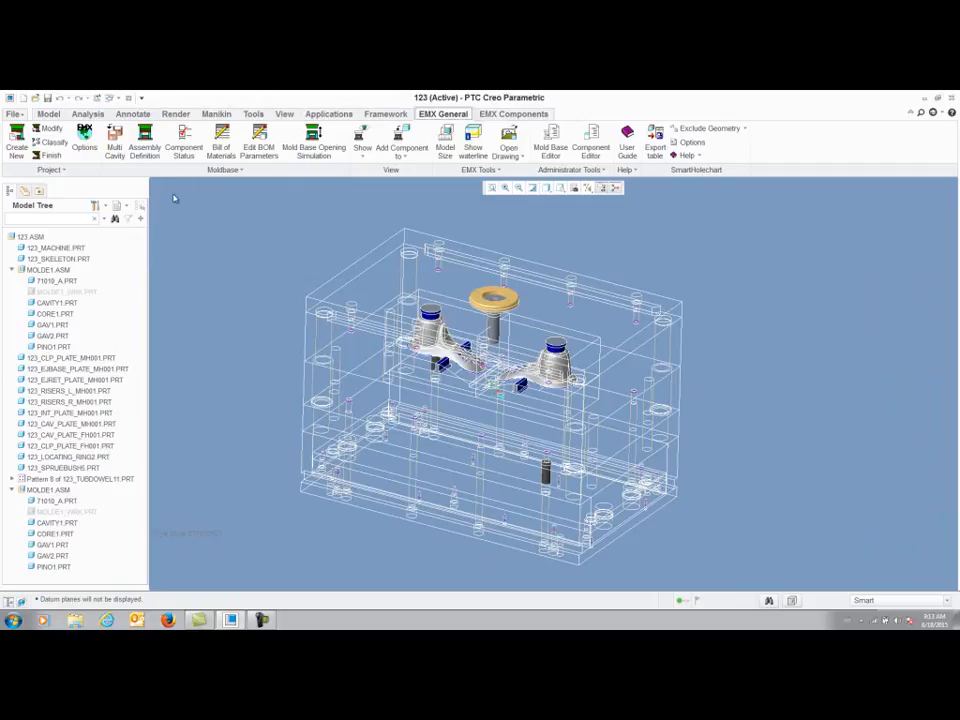
pyautogui.click(184, 148)
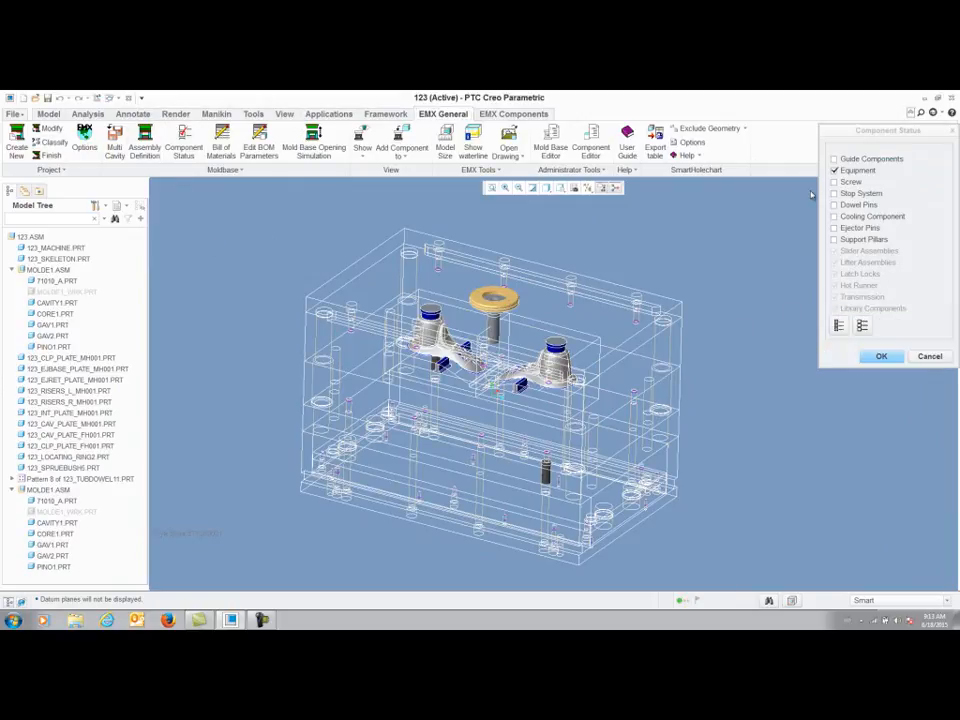
pyautogui.click(839, 325)
pyautogui.click(876, 357)
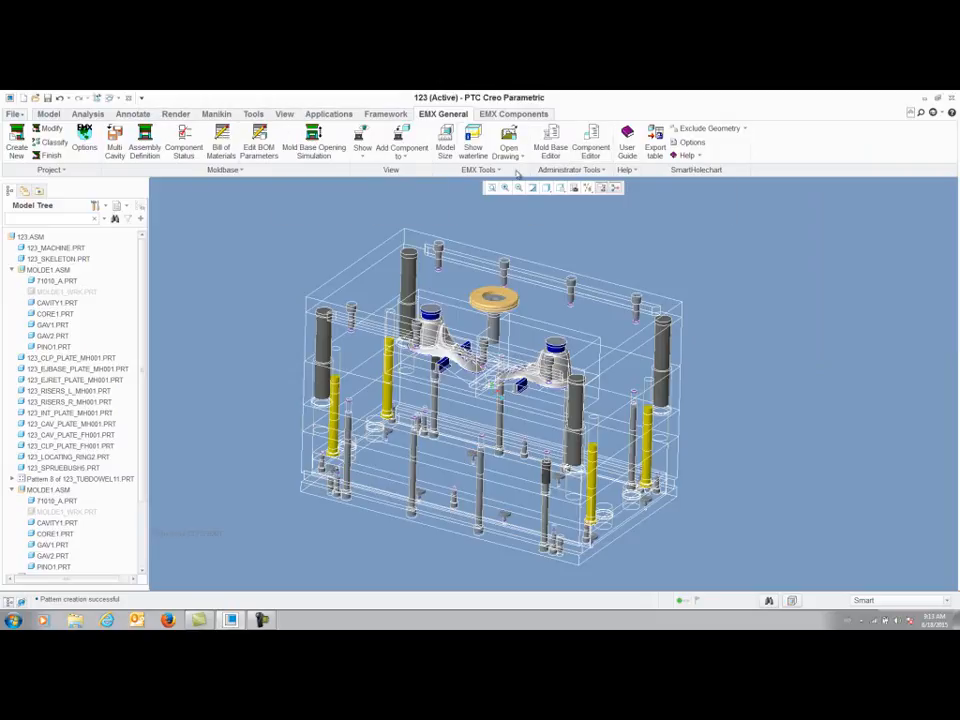
pyautogui.click(498, 116)
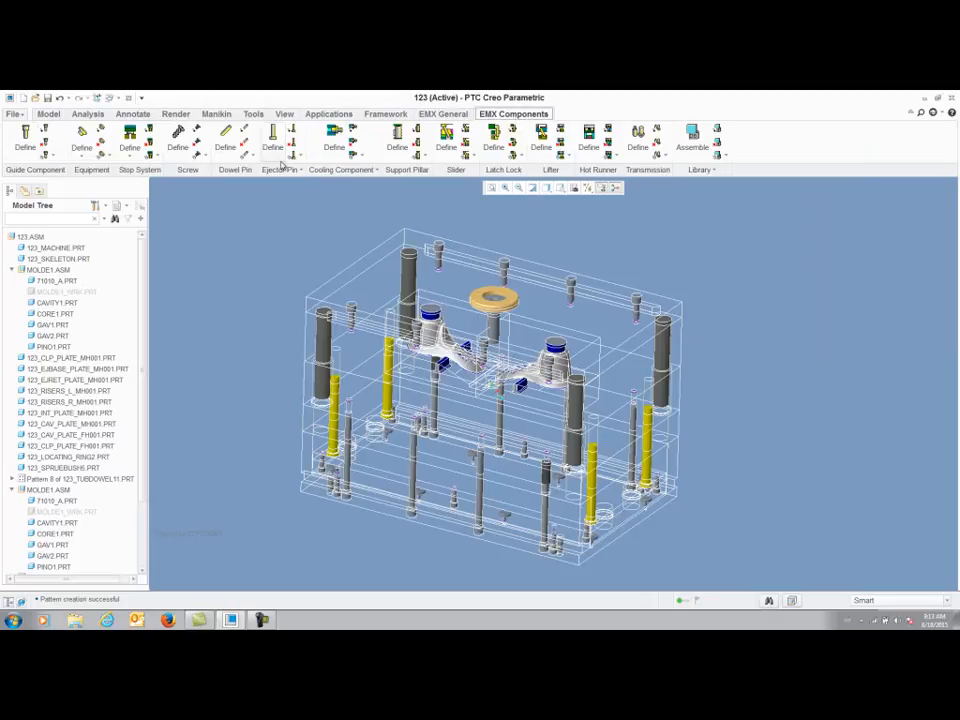
pyautogui.moveTo(829, 515)
pyautogui.mouseDown(button='middle')
pyautogui.moveTo(829, 495)
pyautogui.moveTo(821, 504)
pyautogui.mouseUp(button='middle')
pyautogui.scroll(-2, 821, 504)
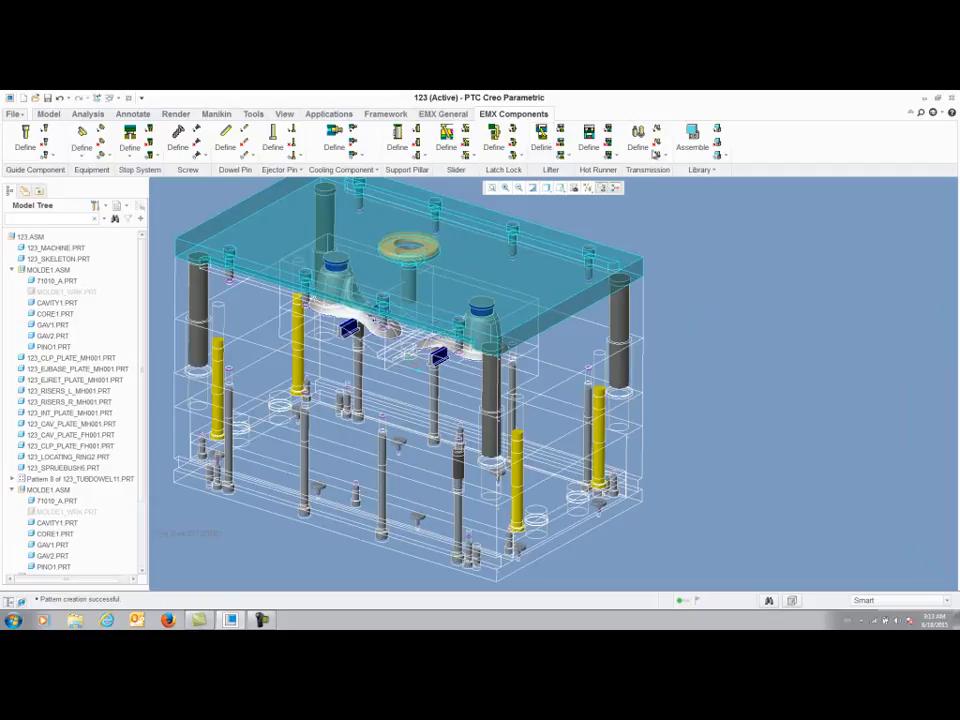
pyautogui.click(447, 133)
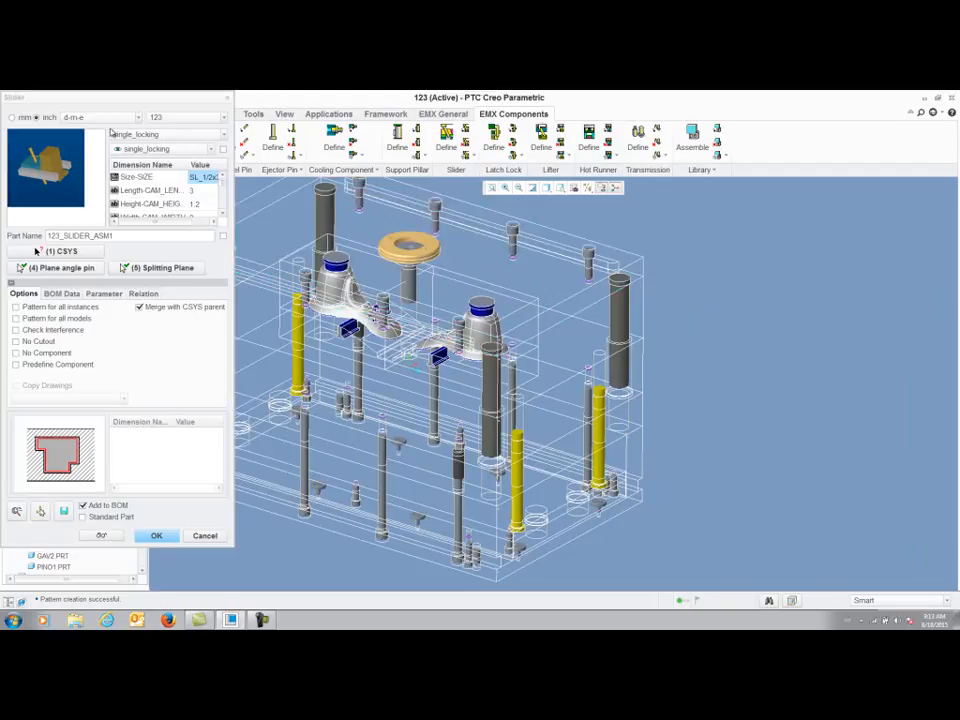
pyautogui.click(100, 117)
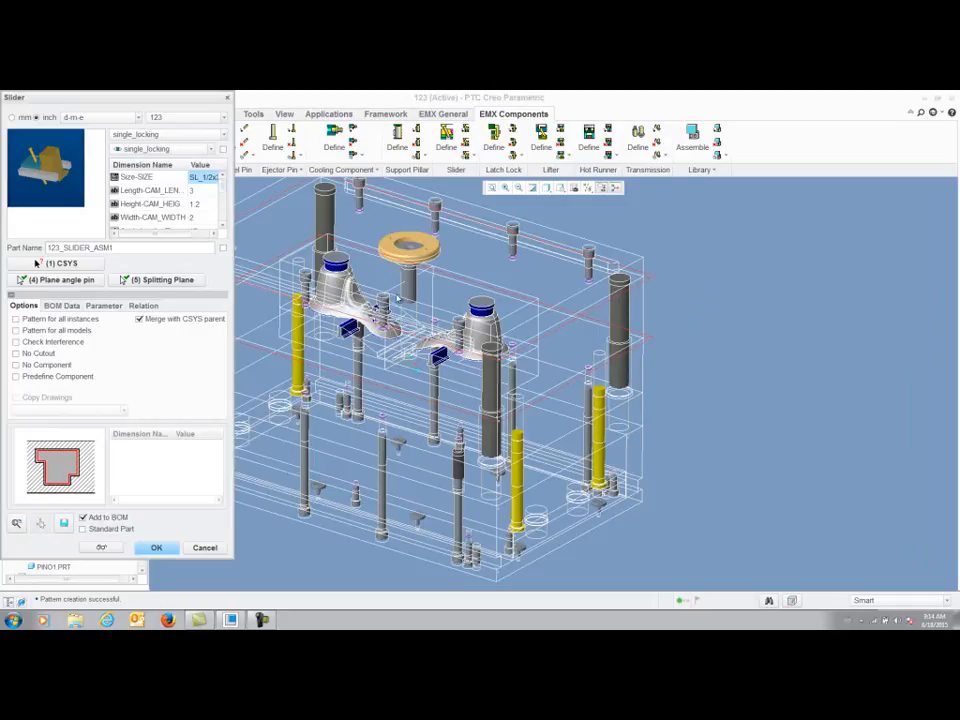
pyautogui.click(206, 548)
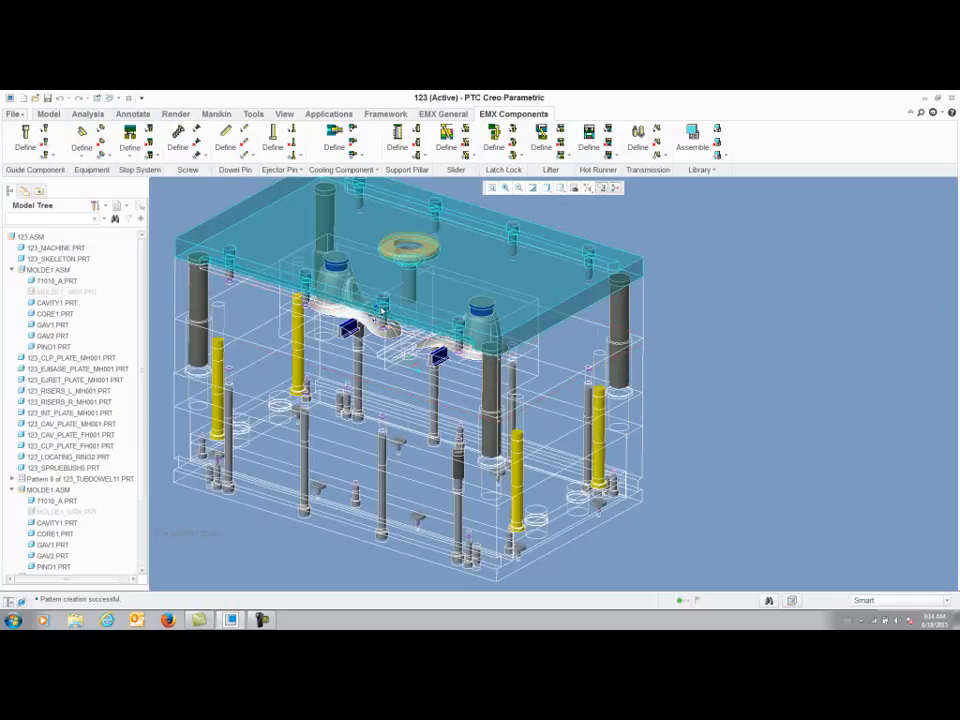
# Collapse both MOLDE1 assemblies in the model tree so that only top-level mold base components are listed.
pyautogui.scroll(1, 779, 398)
pyautogui.scroll(-1, 685, 312)
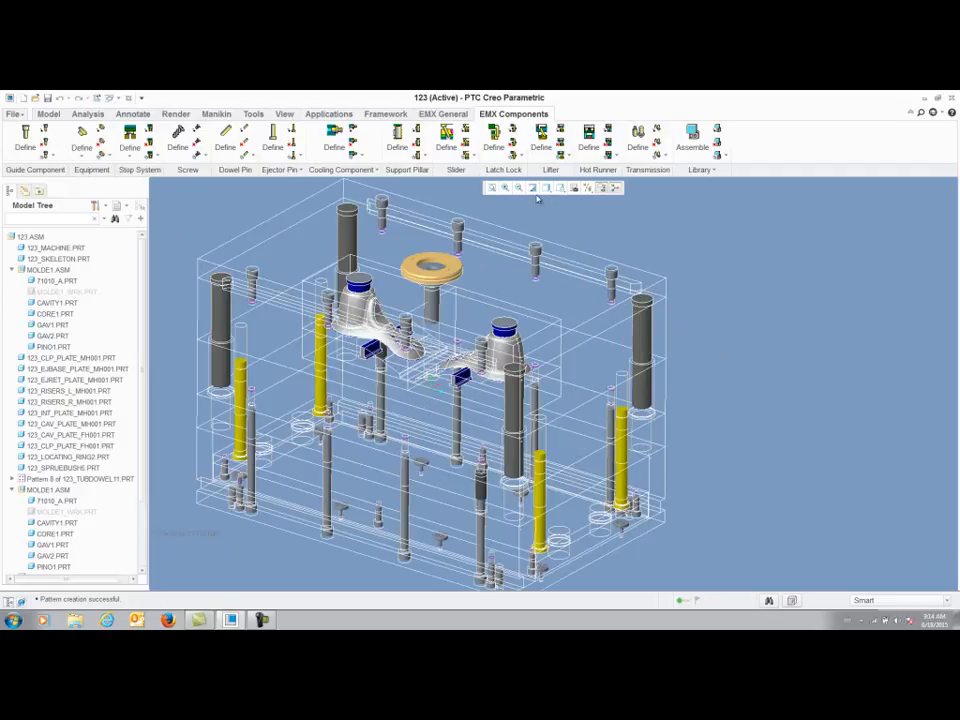
pyautogui.click(14, 270)
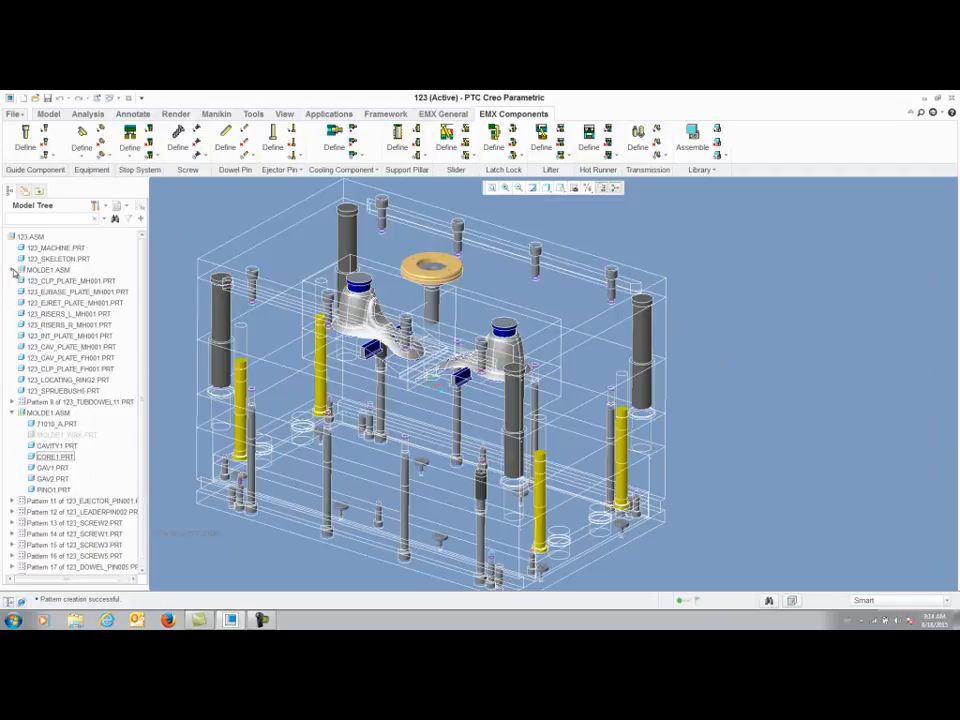
pyautogui.click(13, 412)
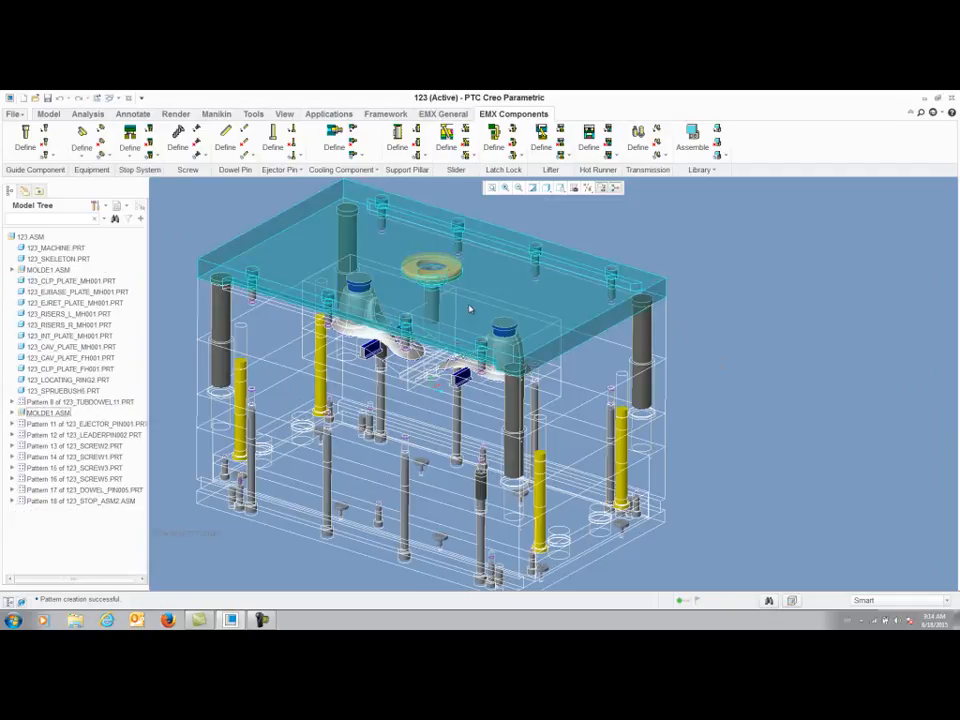
pyautogui.scroll(2, 796, 398)
pyautogui.scroll(-2, 766, 394)
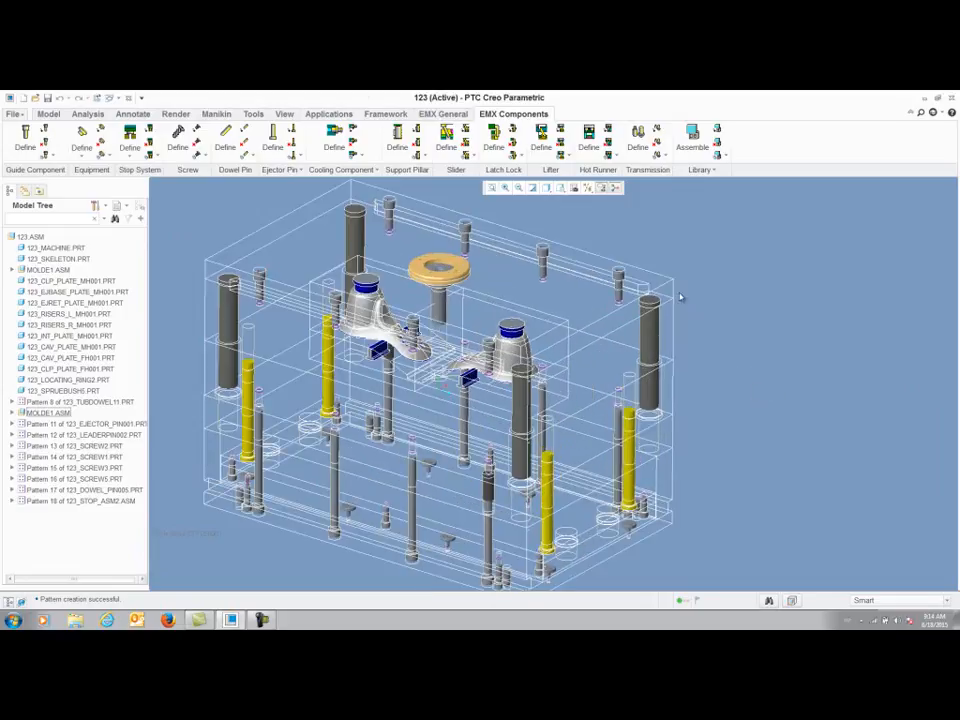